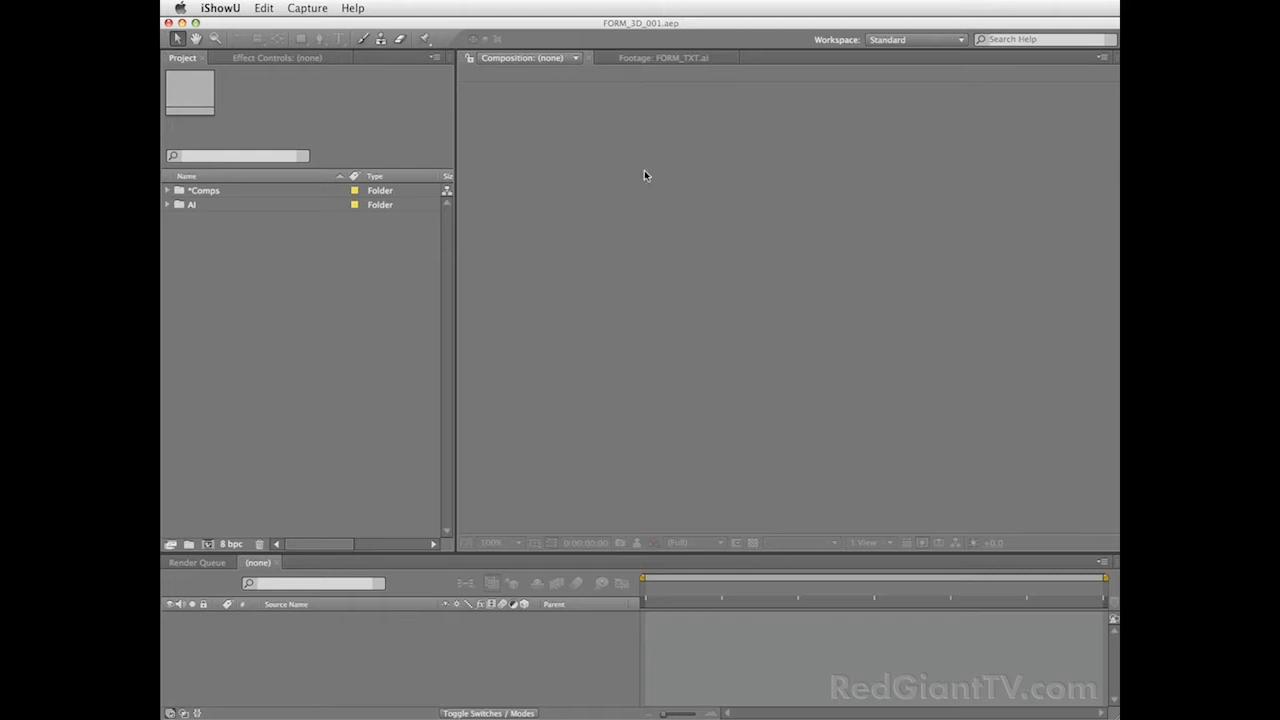
Open the FORM_TXT.ai footage from the AI folder and inspect its alpha channel.
click(167, 209)
click(167, 205)
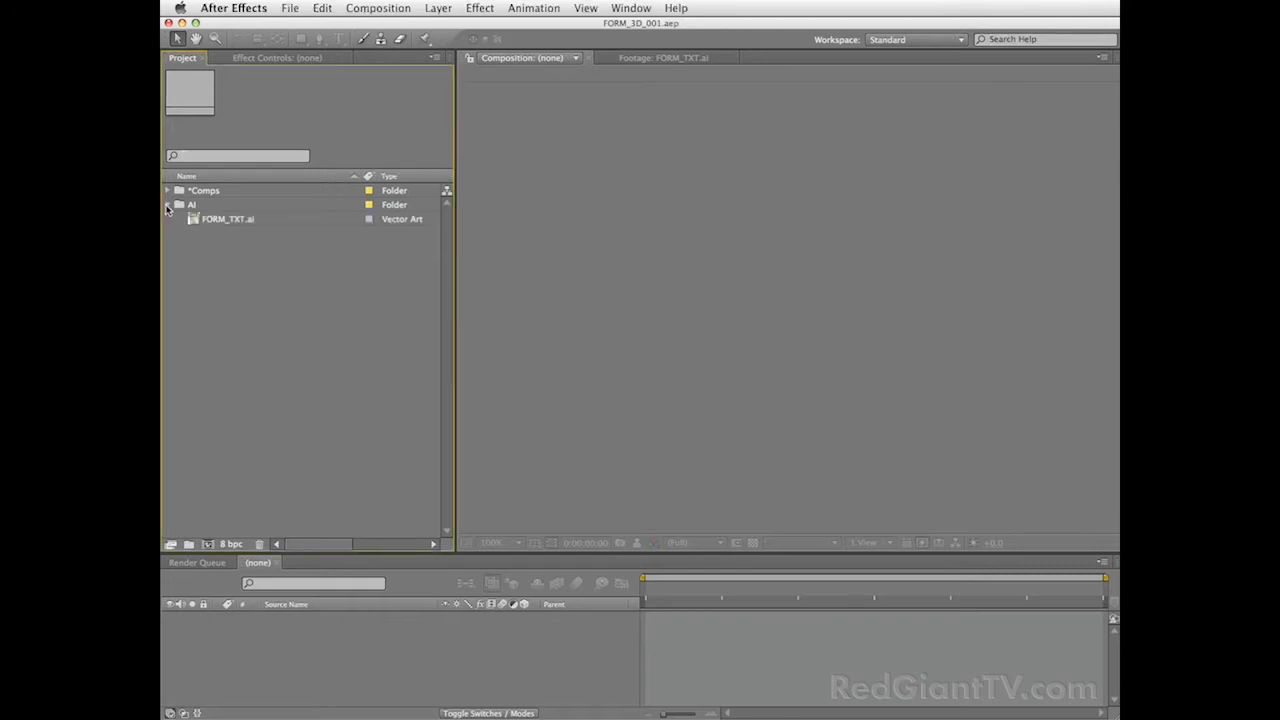
double_click(230, 221)
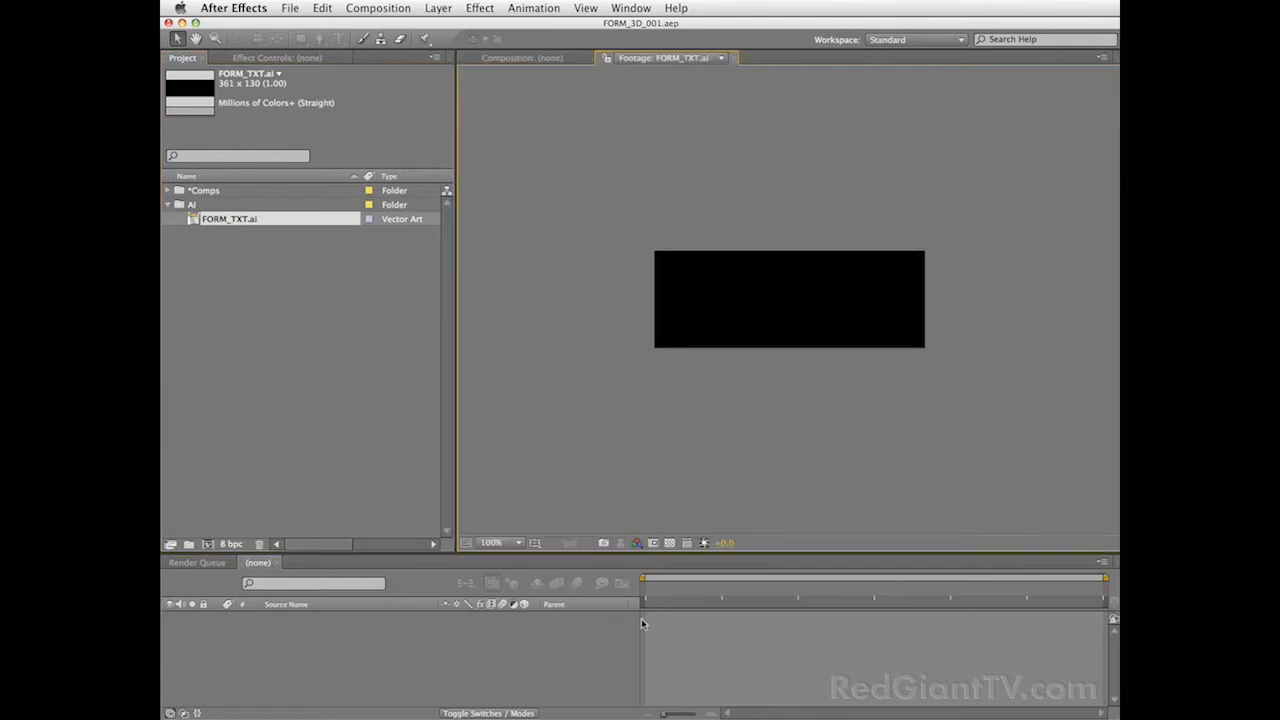
key(alt+4)
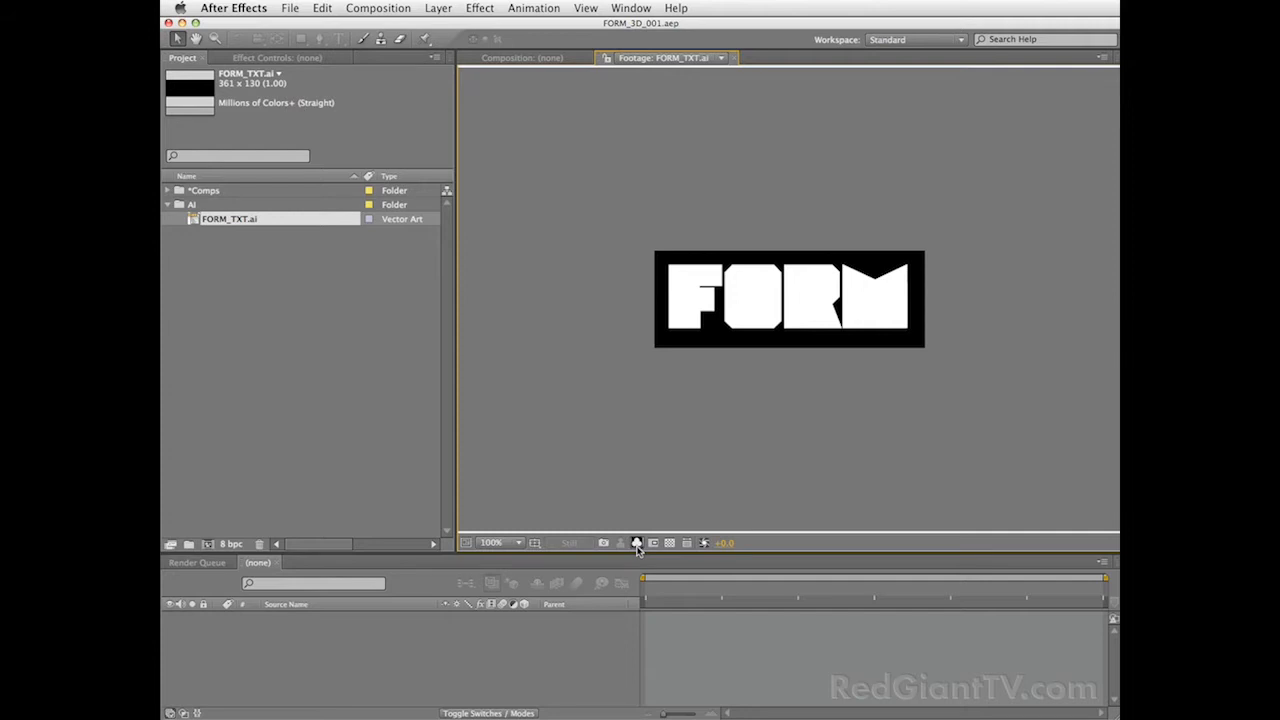
Create a composition named MainComp in the *Comps folder using the PAL D1/DV Widescreen Square Pixel preset.
click(182, 193)
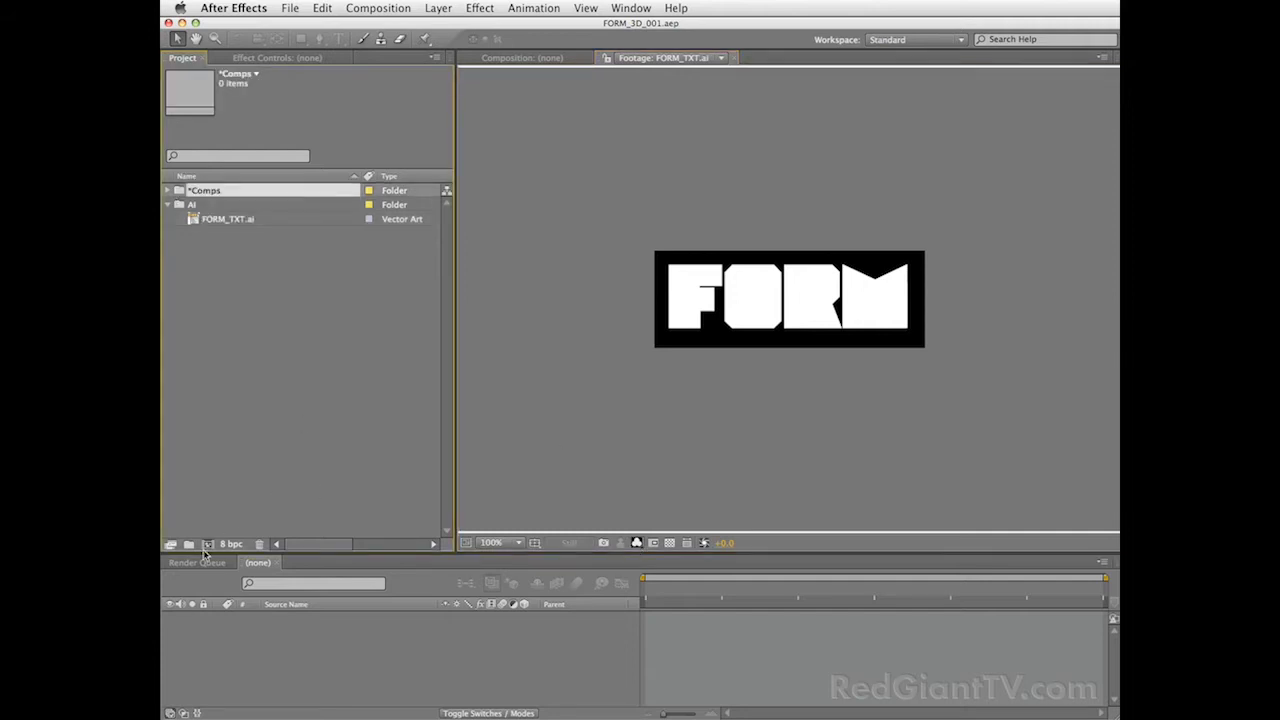
click(207, 544)
text(MainComp)
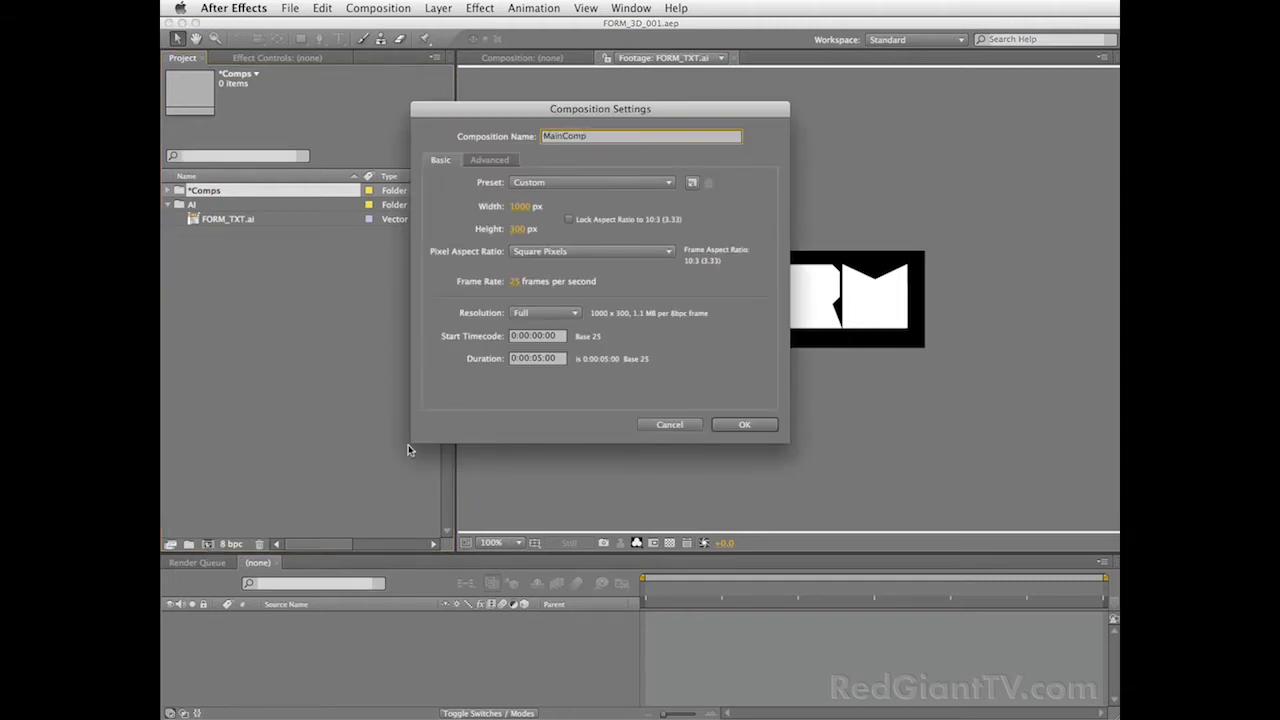
click(610, 182)
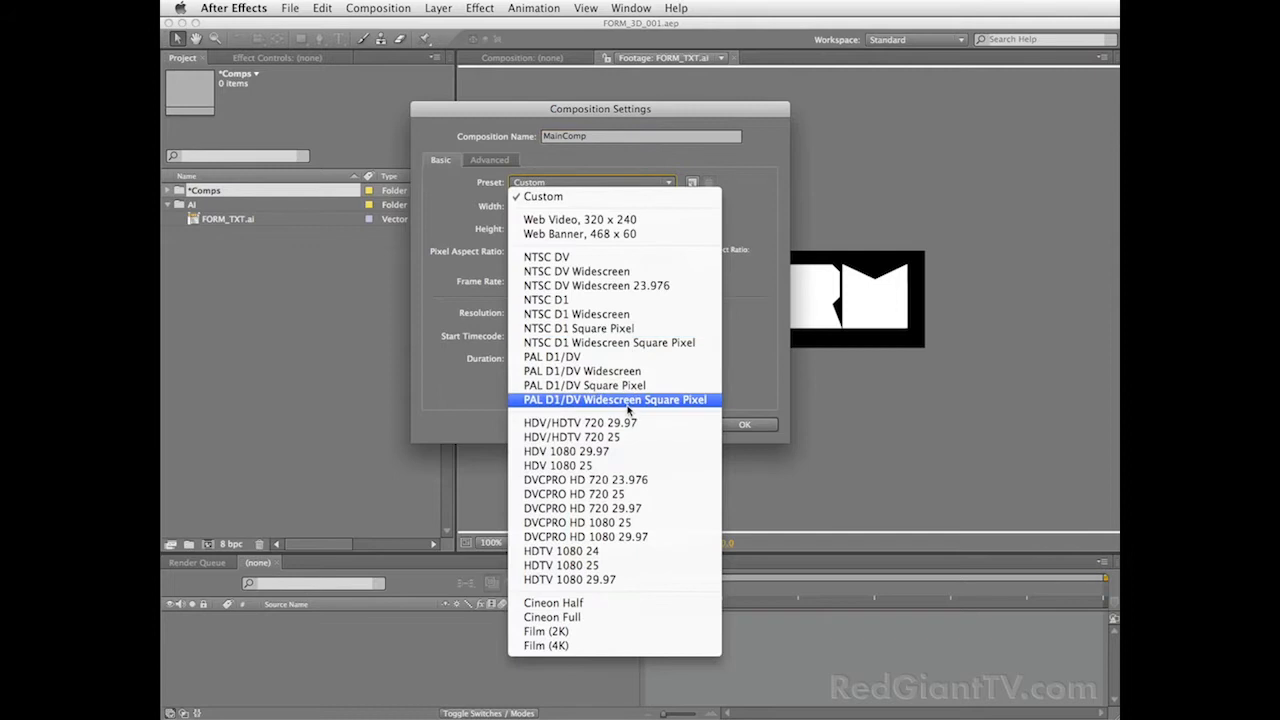
click(627, 400)
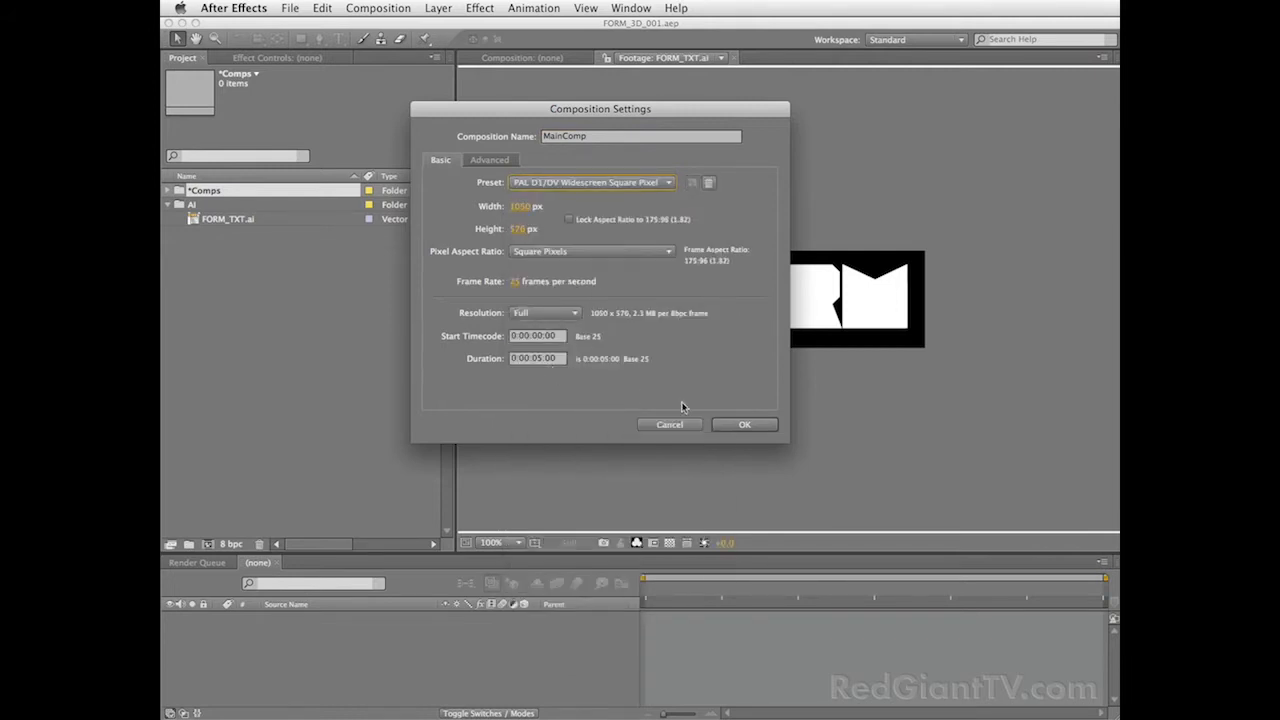
click(752, 429)
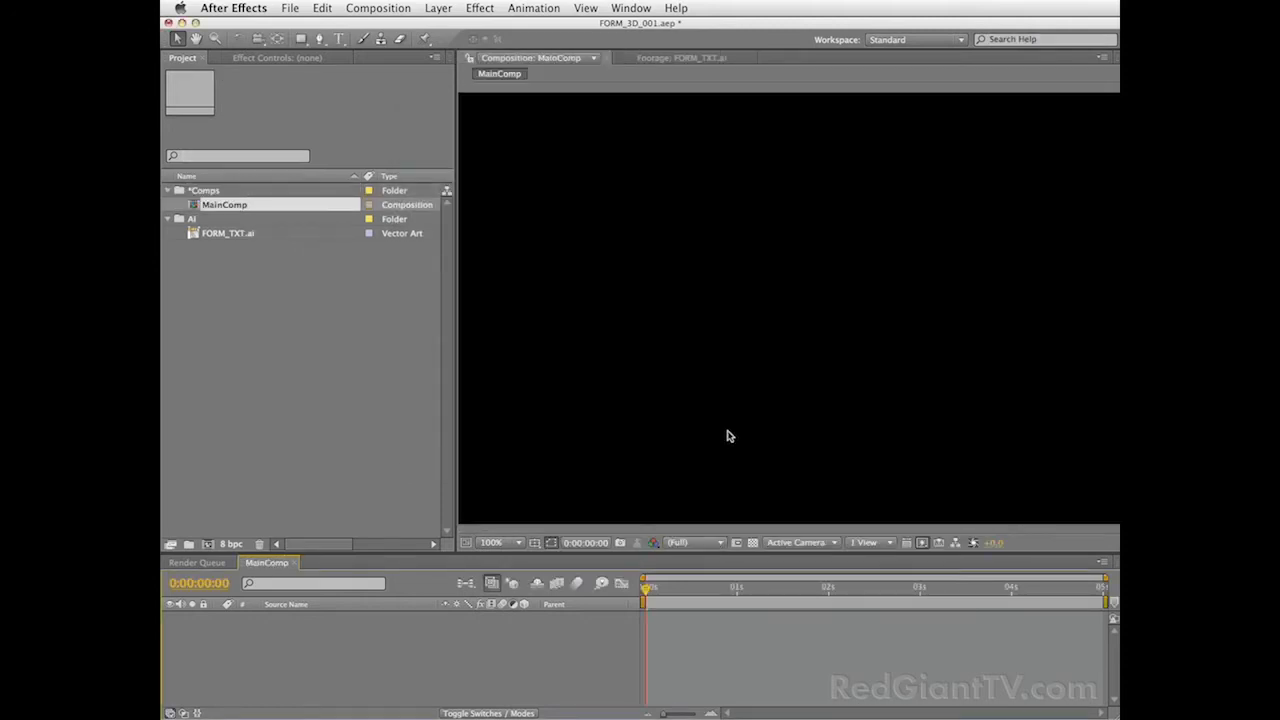
Add a composition-size black solid named FORM to MainComp and apply the Trapcode Form effect to it.
key(super+y)
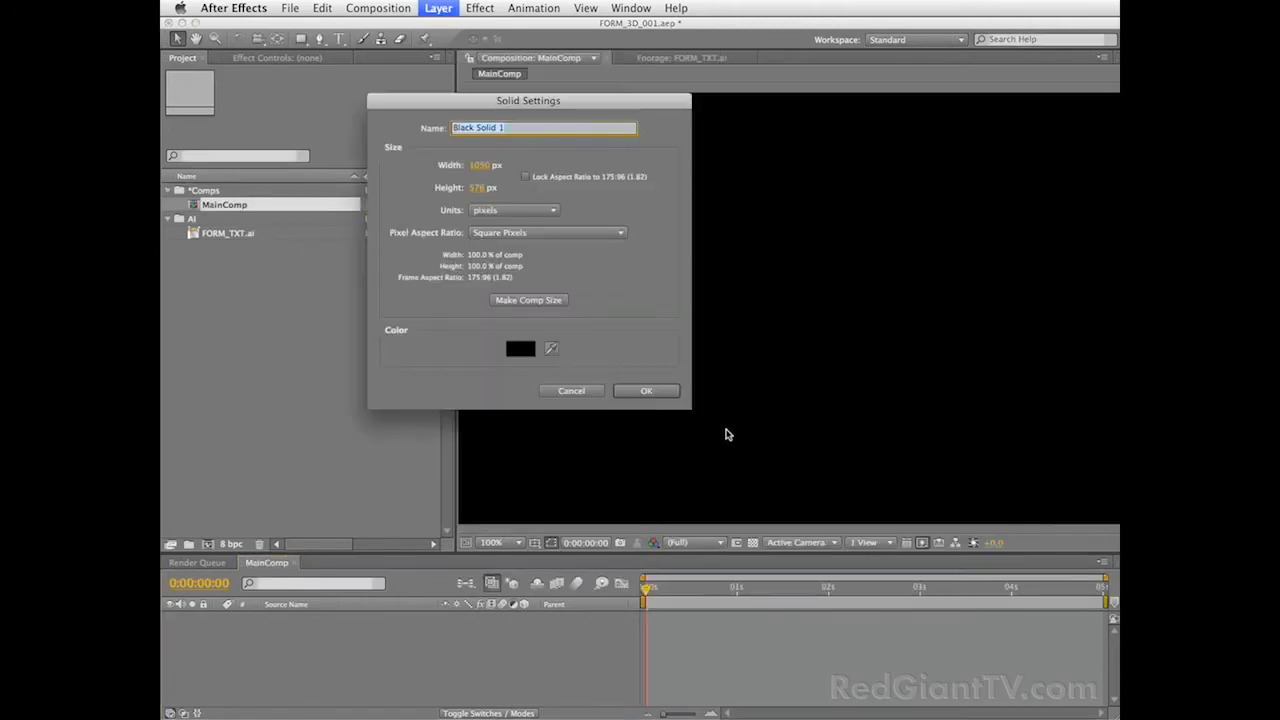
text(FORM)
click(645, 393)
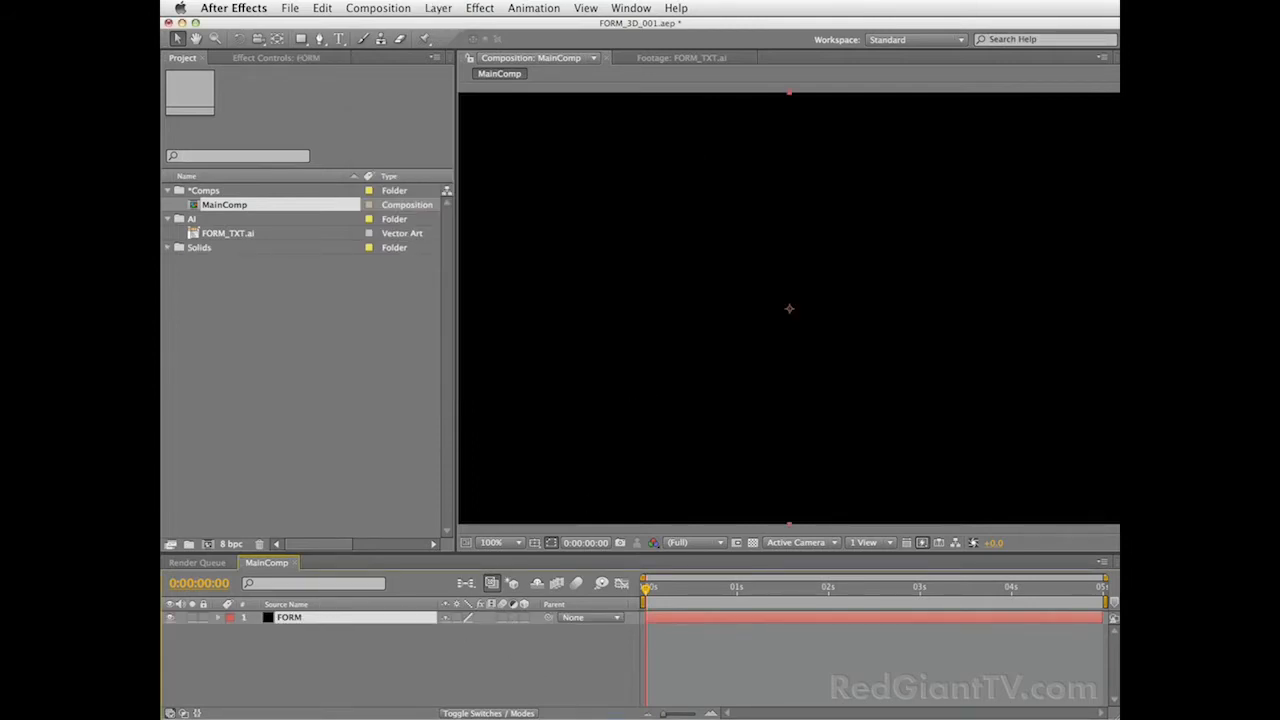
click(527, 8)
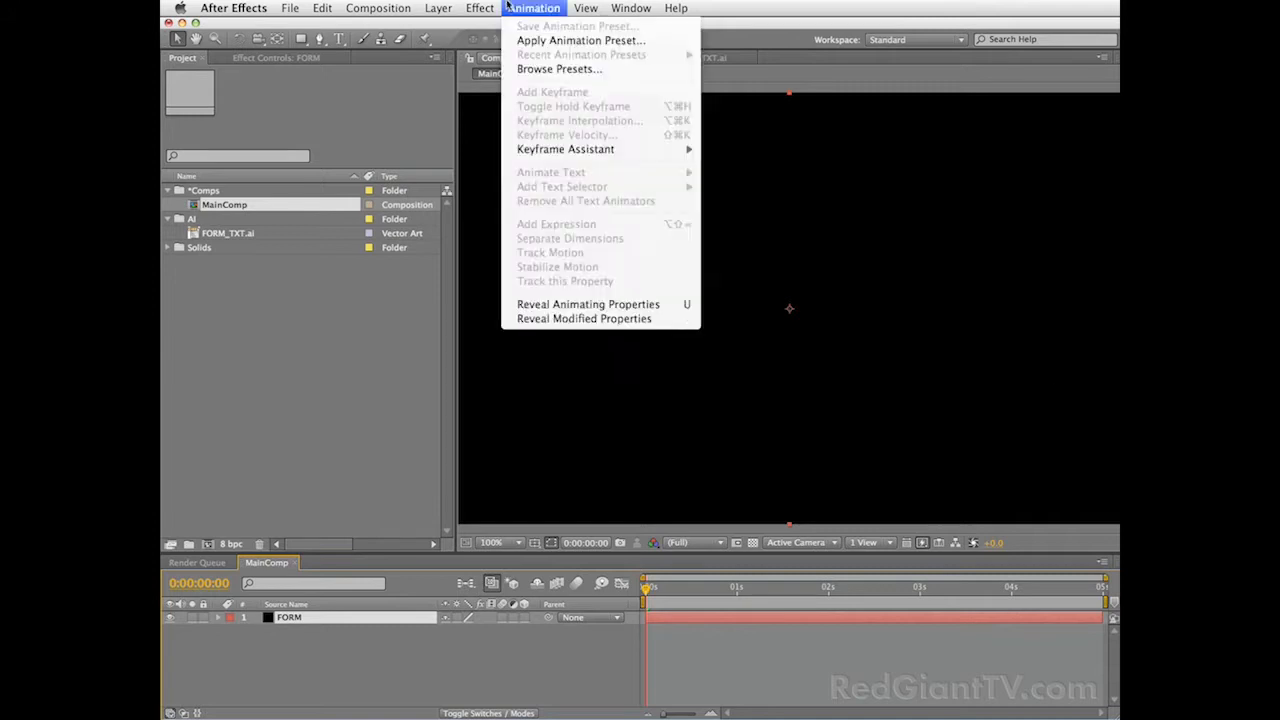
mouse_move(522, 407)
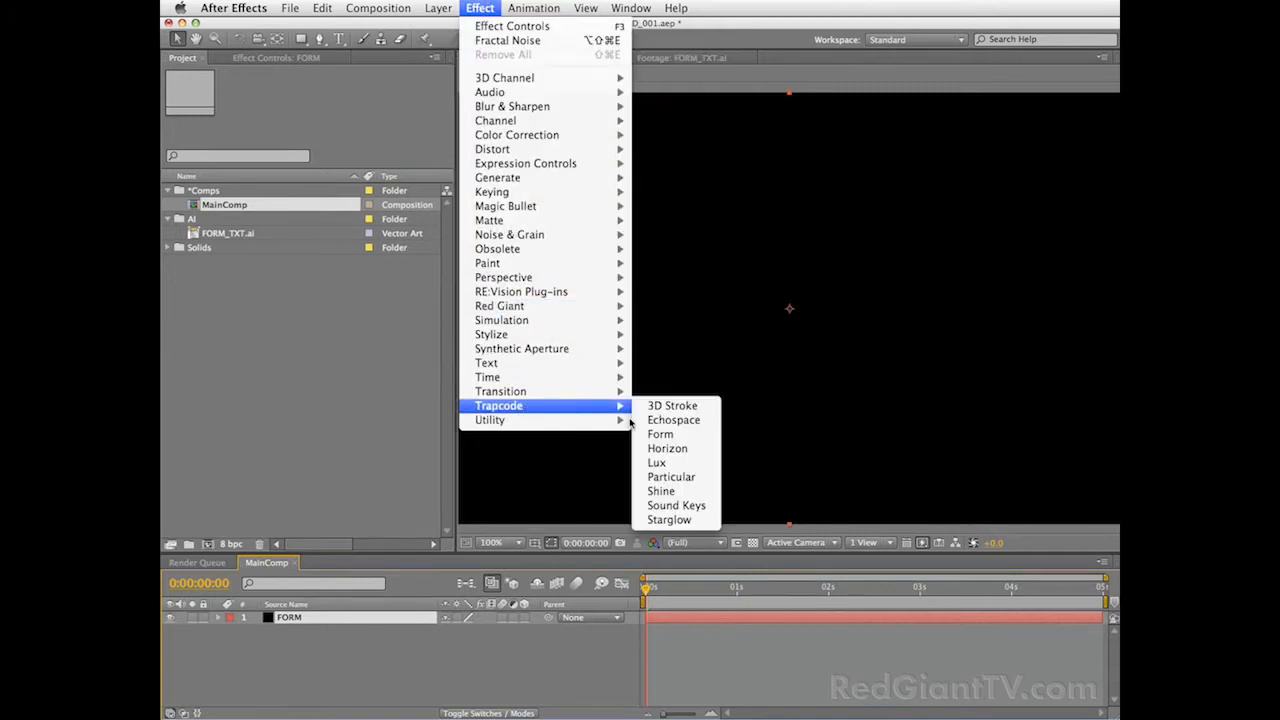
click(661, 434)
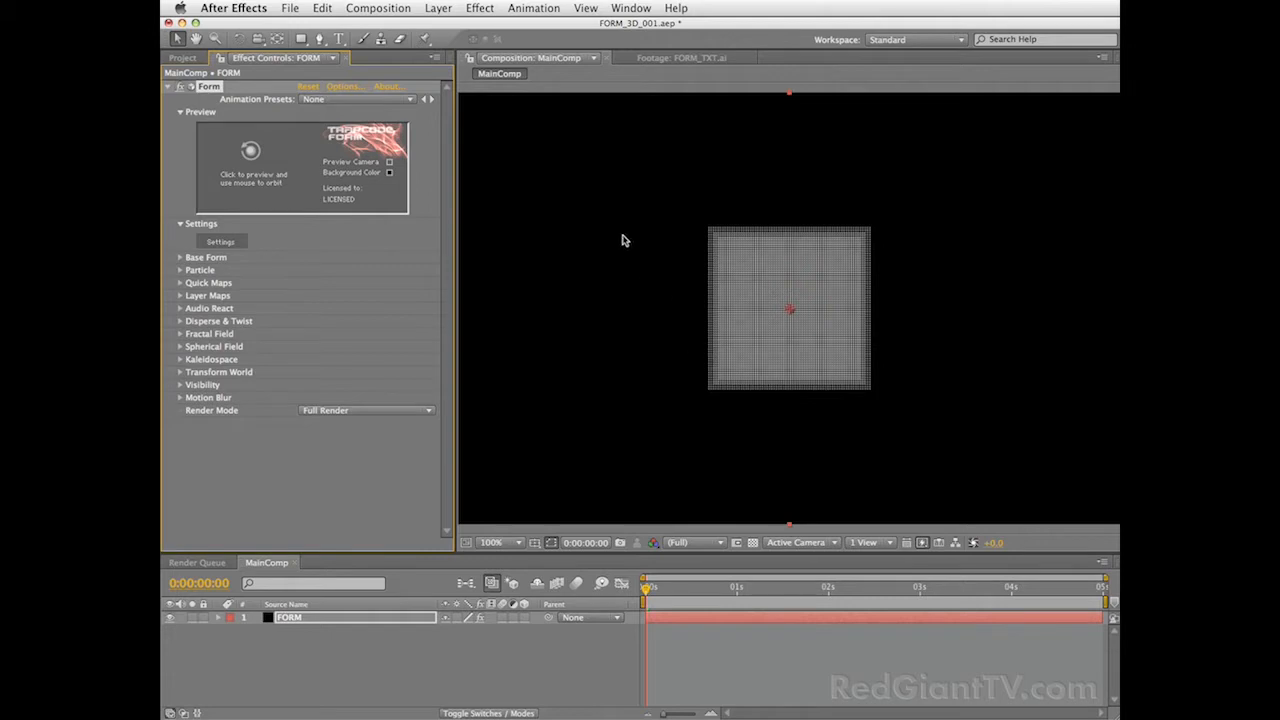
Add a camera with the default settings to MainComp and orbit it to view the particle grids at an angle.
click(440, 8)
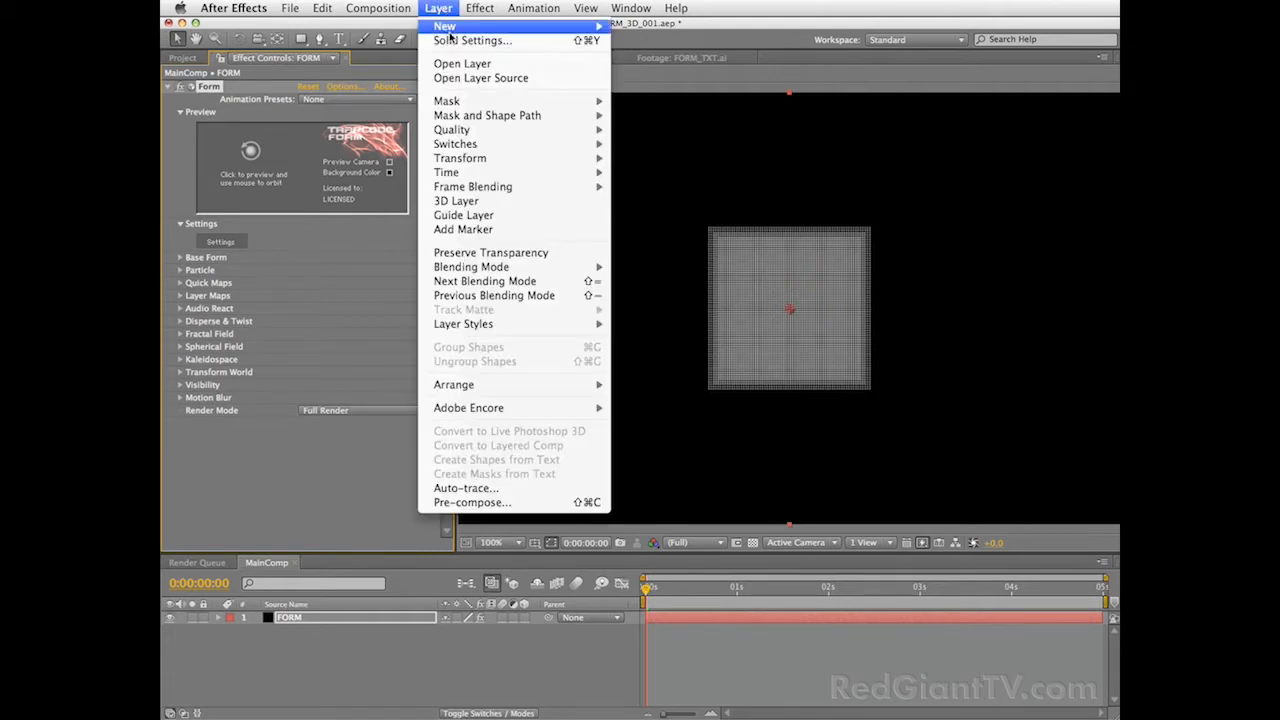
mouse_move(450, 26)
click(679, 76)
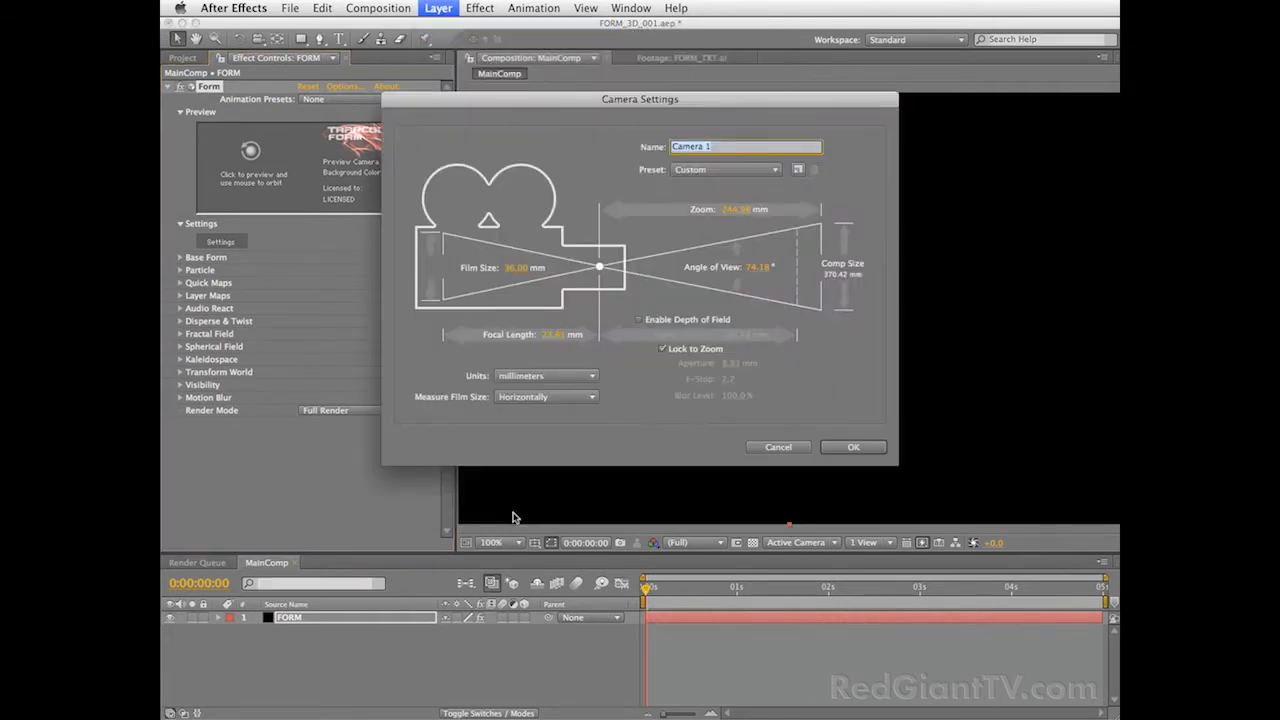
click(857, 451)
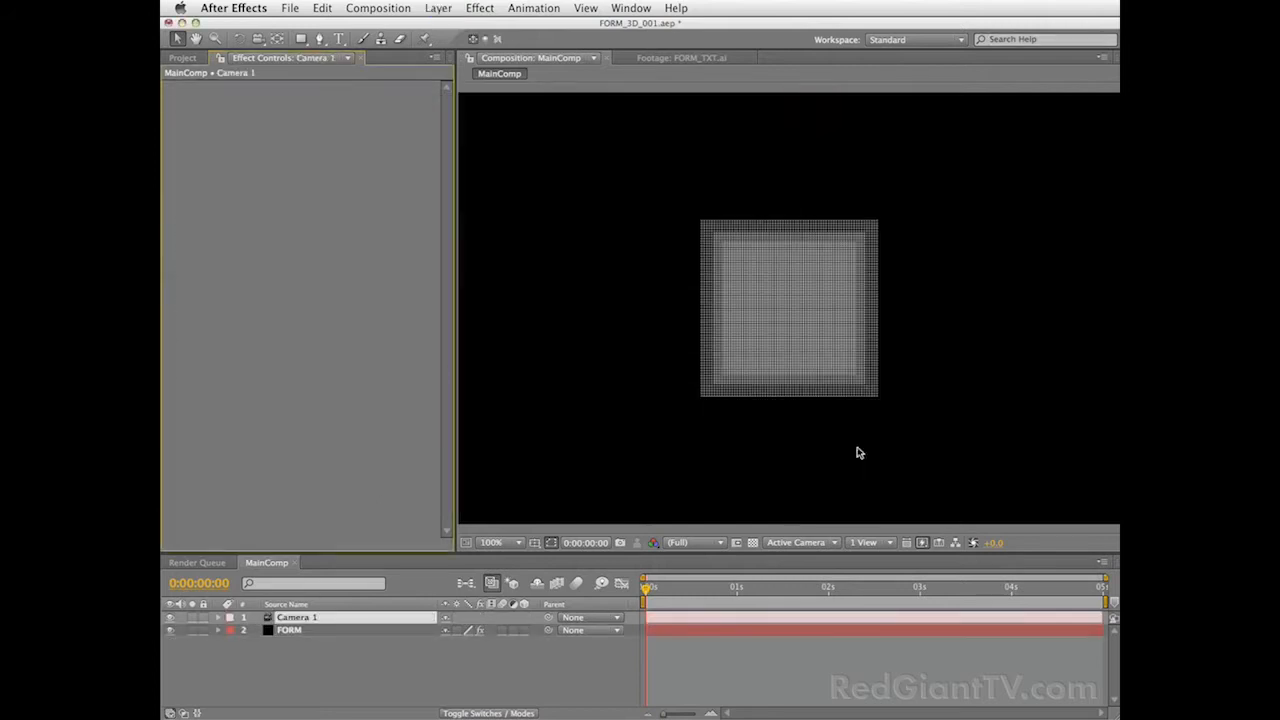
key(c)
drag(783, 254, 680, 320)
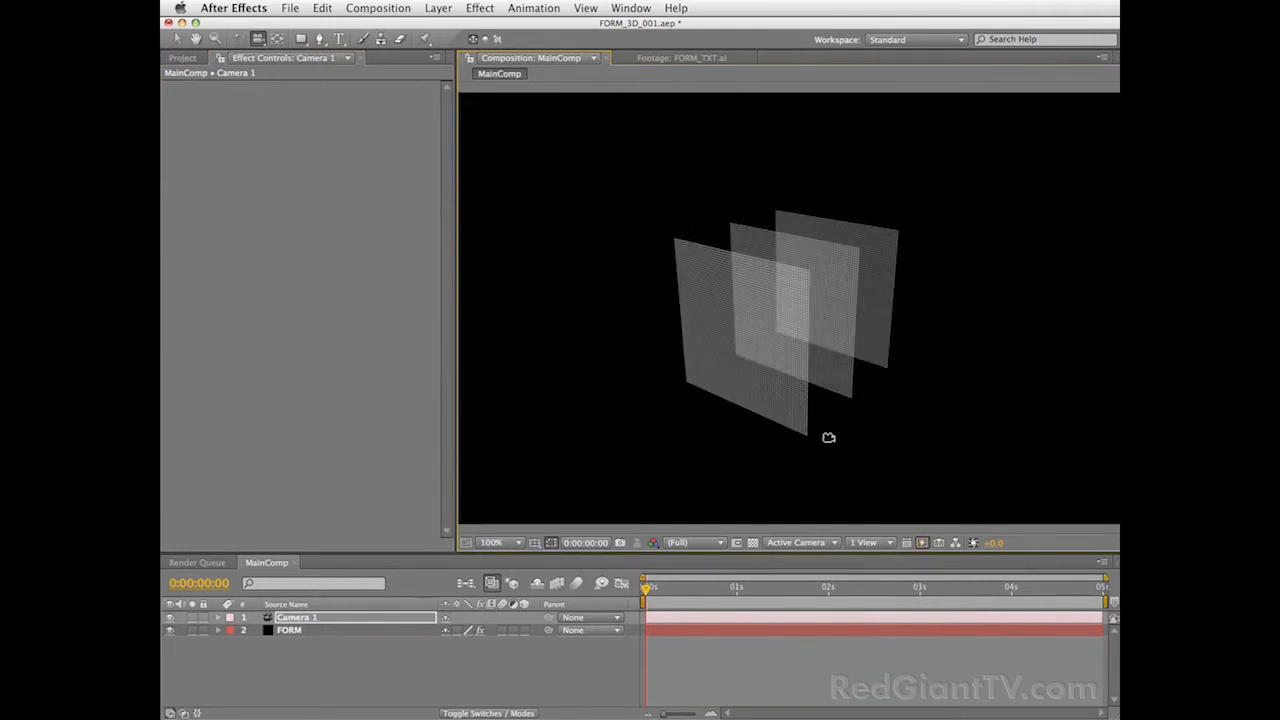
Save the project incrementally as FORM_3D_002.aep and move the camera closer to the particle grids.
key(super+alt+shift+s)
click(775, 204)
drag(766, 200, 783, 62)
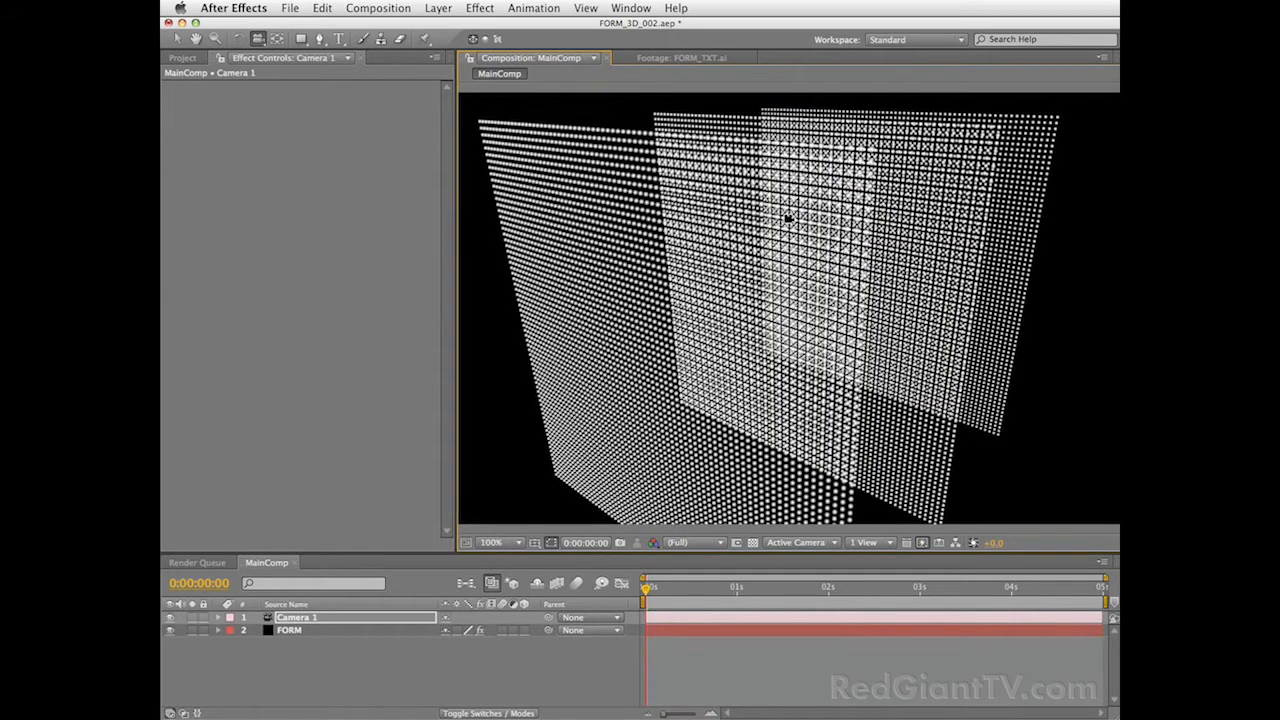
mouse_move(820, 226)
mouse_down()
mouse_move(847, 235)
mouse_move(660, 352)
mouse_move(806, 263)
mouse_move(823, 237)
mouse_up()
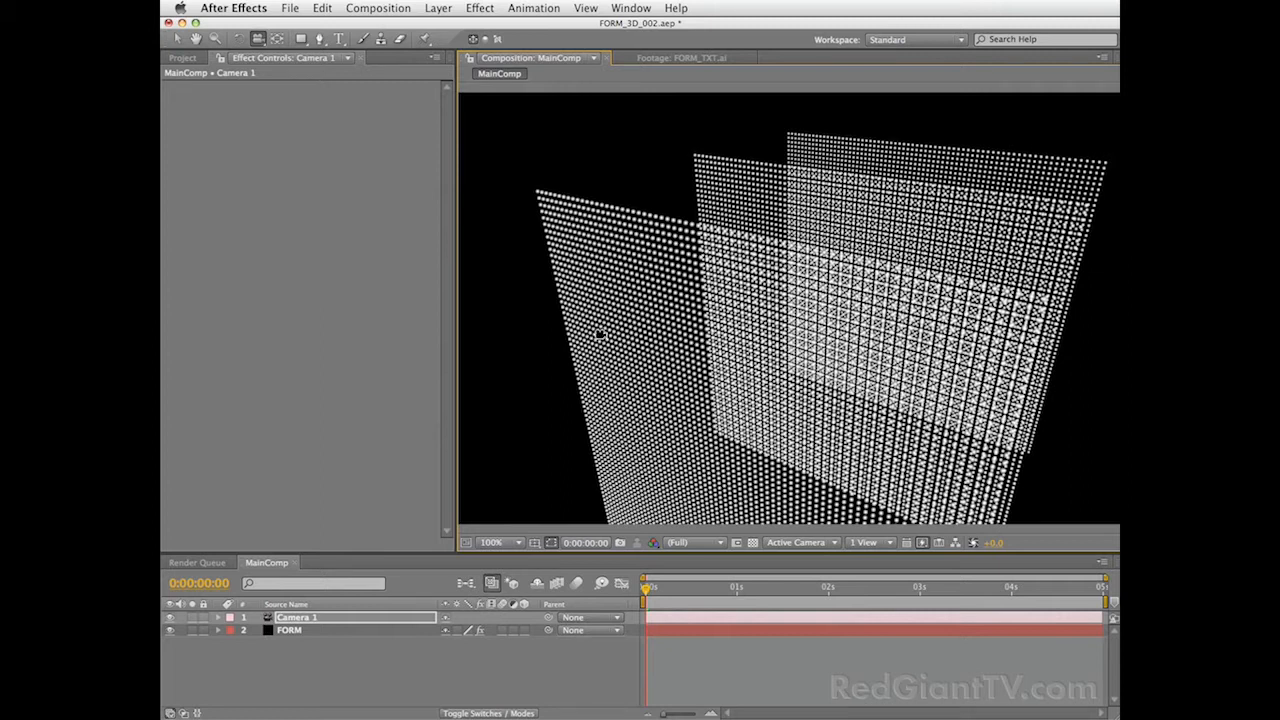
Create a composition from FORM_TXT.ai inside the *Comps folder and check its alpha channel.
click(182, 58)
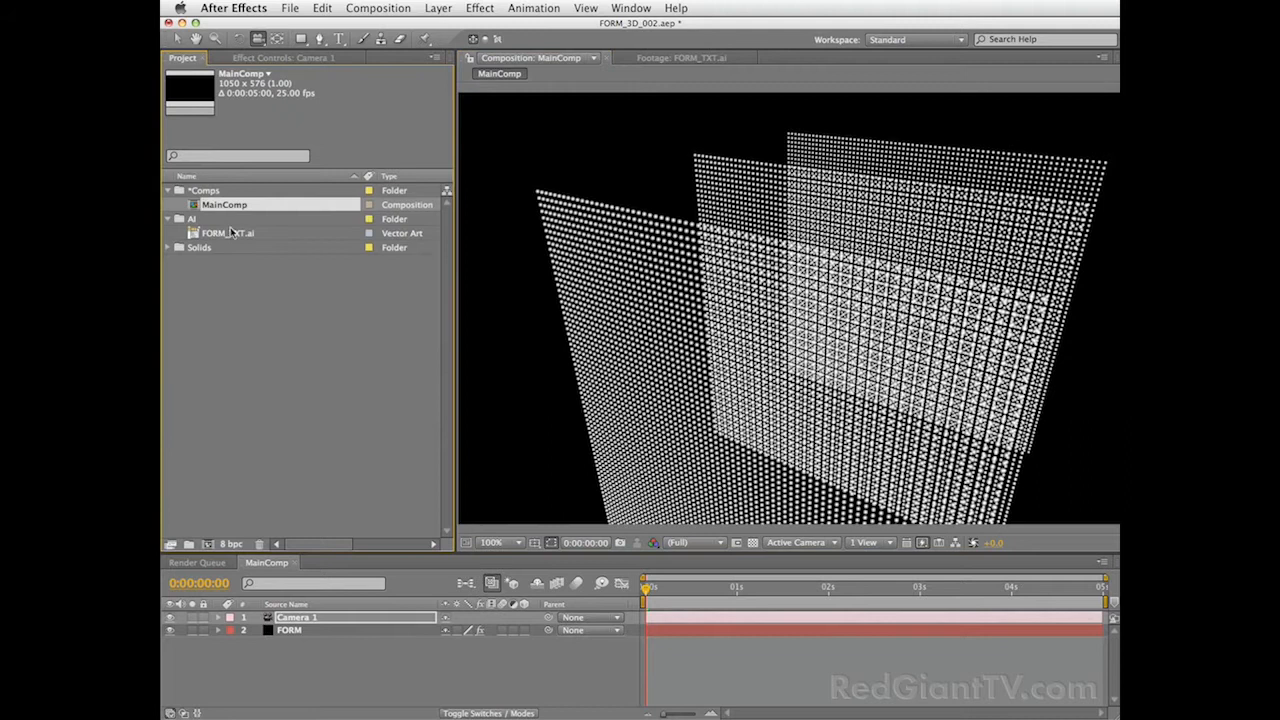
drag(208, 236, 209, 545)
drag(212, 232, 209, 195)
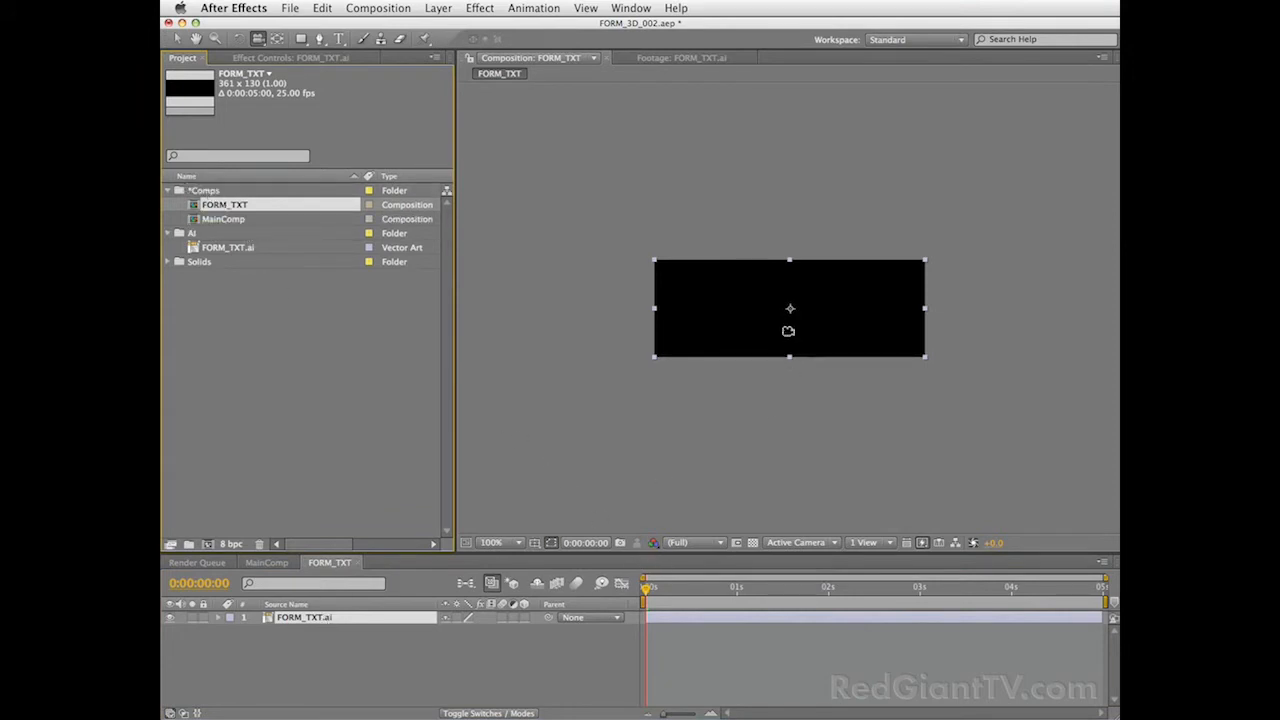
key(alt+4)
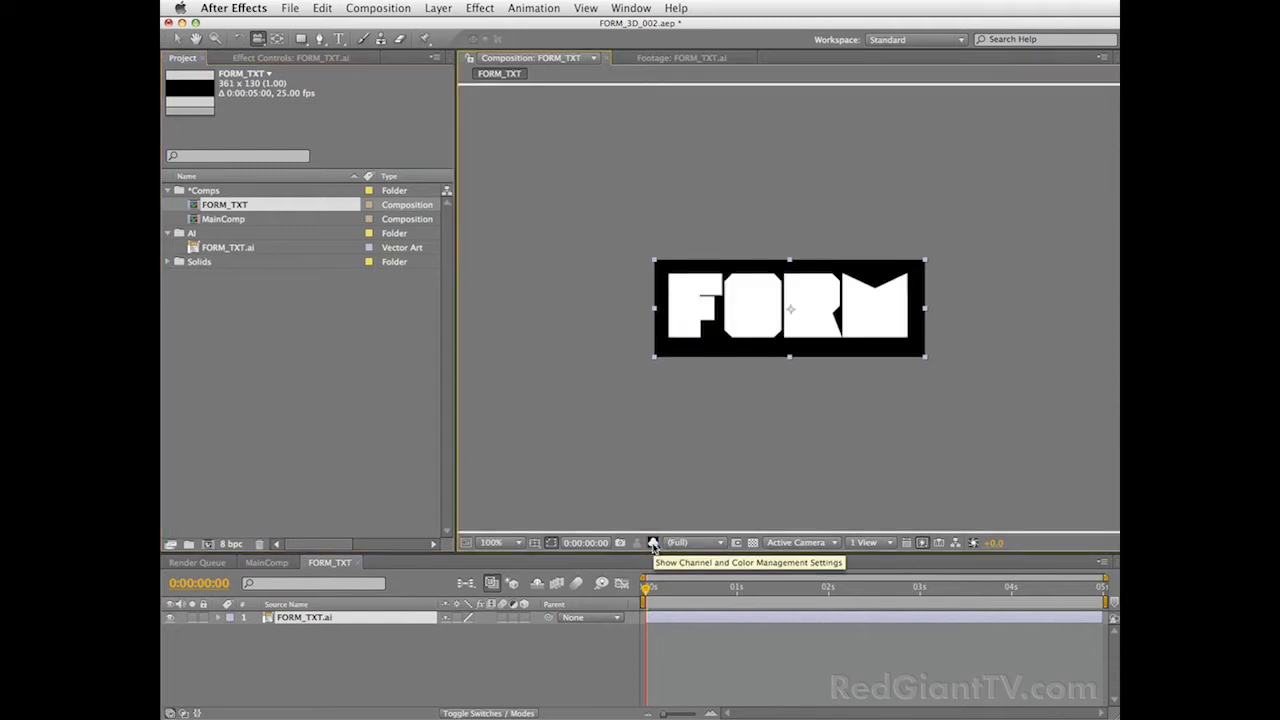
key(alt+4)
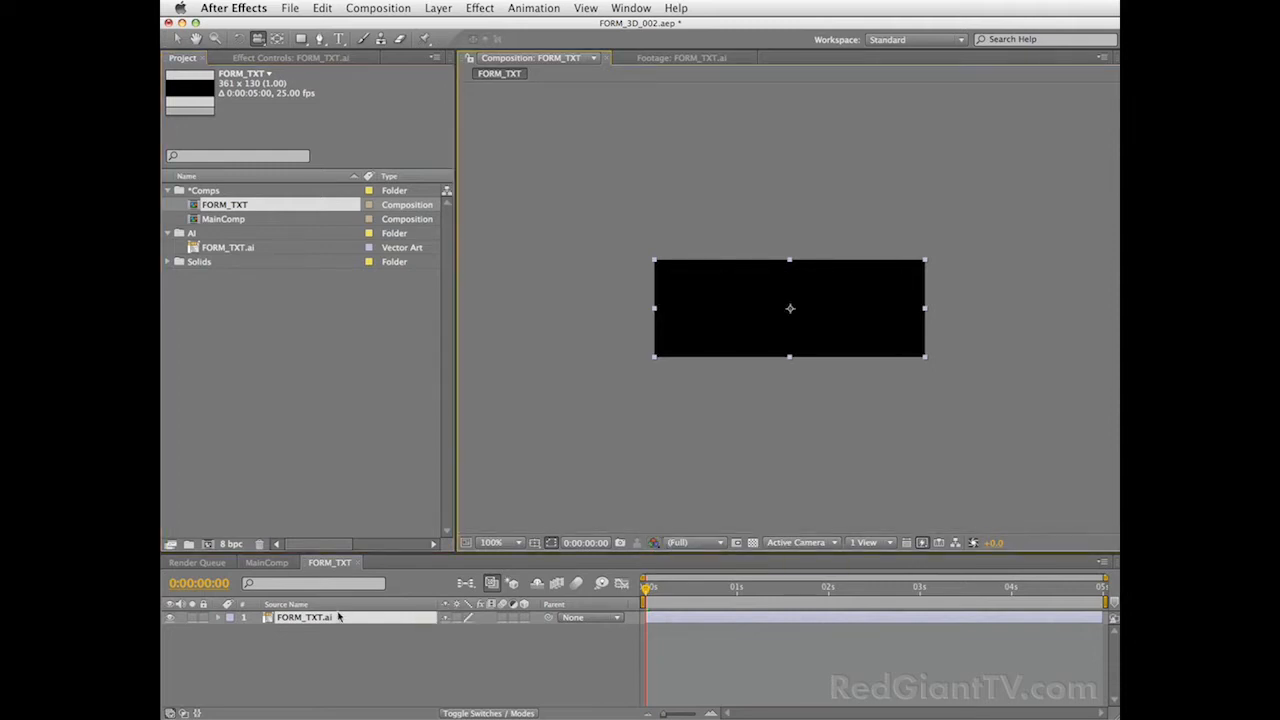
Apply the 4-Color Gradient effect to the FORM_TXT.ai layer.
click(480, 8)
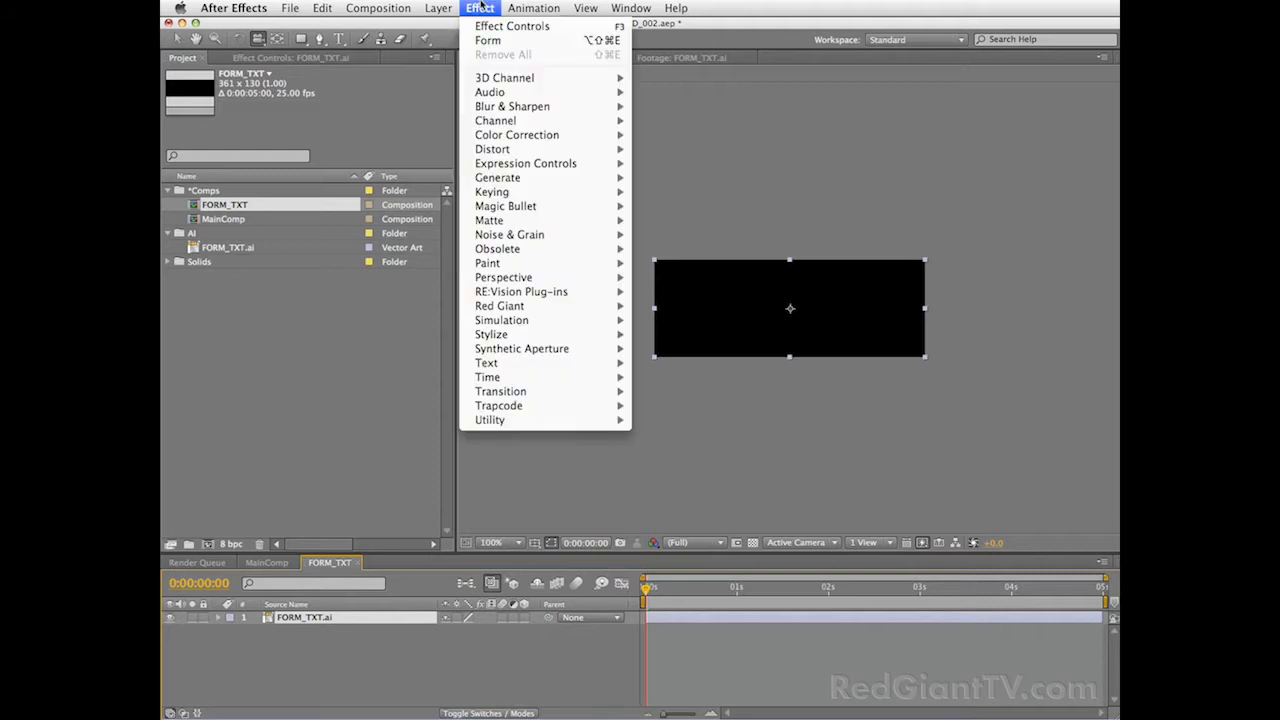
mouse_move(516, 180)
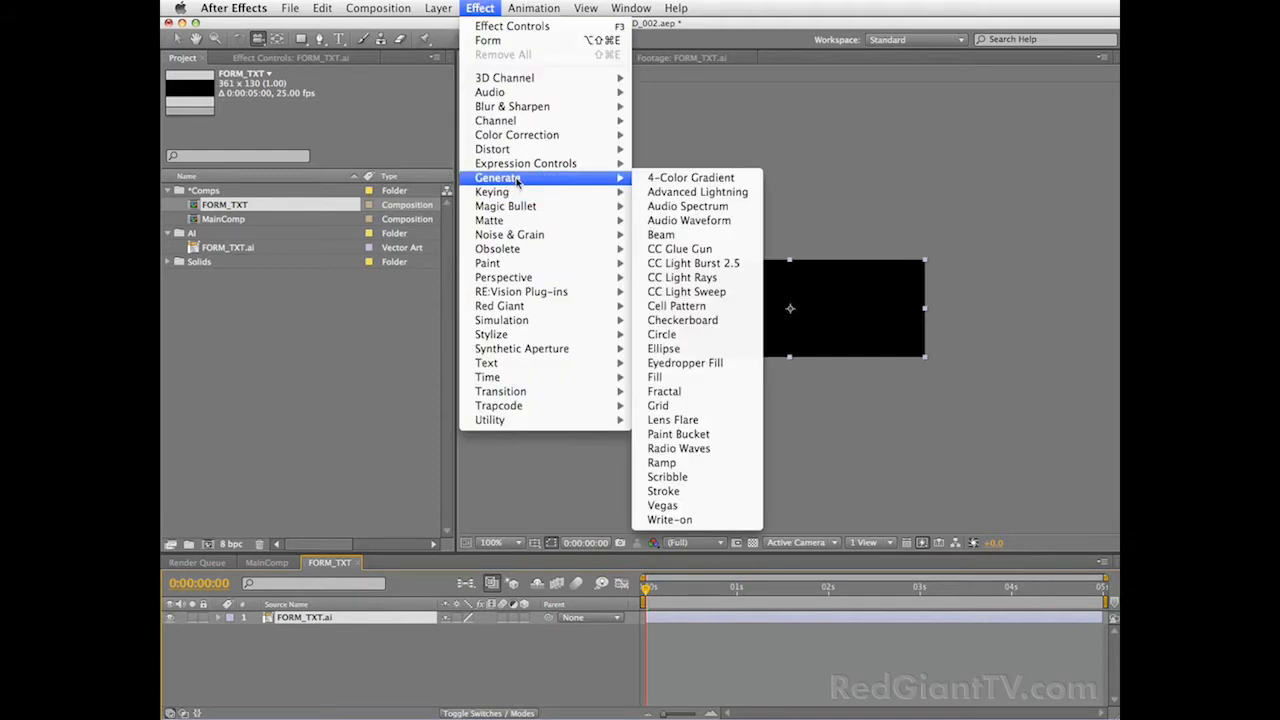
click(688, 178)
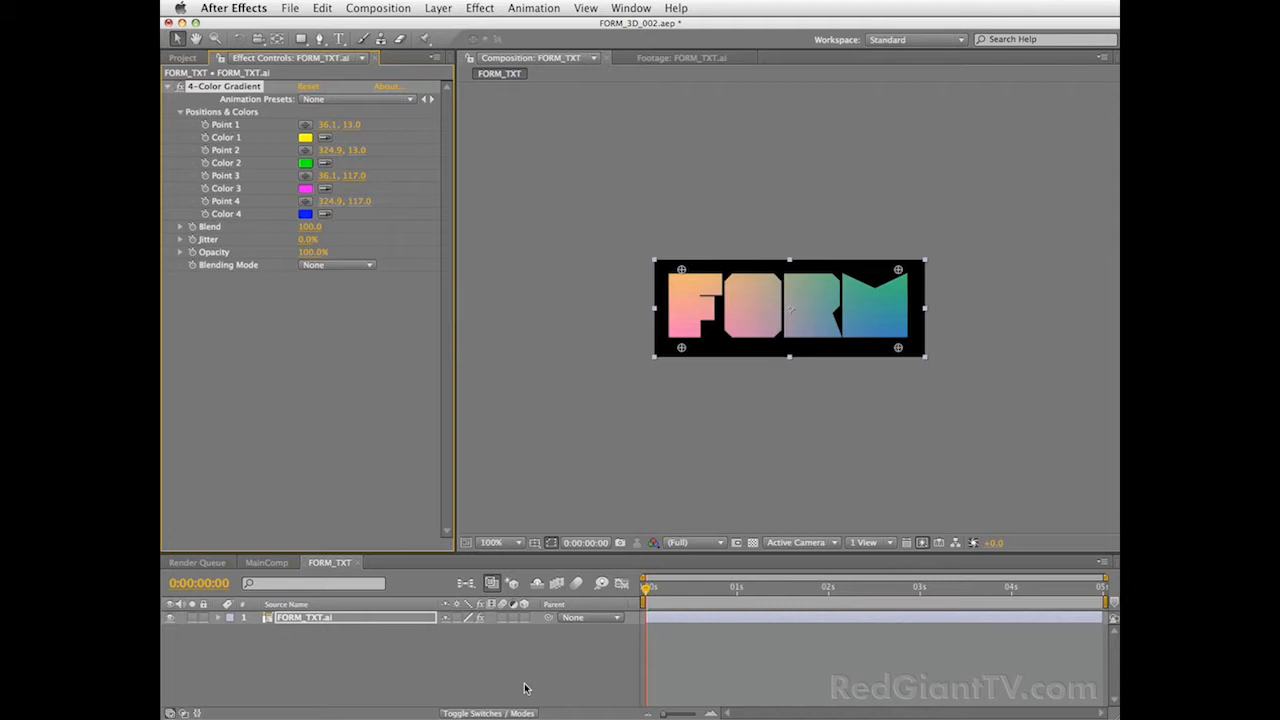
Resize the FORM_TXT composition to 1000 px wide and 300 px high.
key(super+k)
key(Tab)
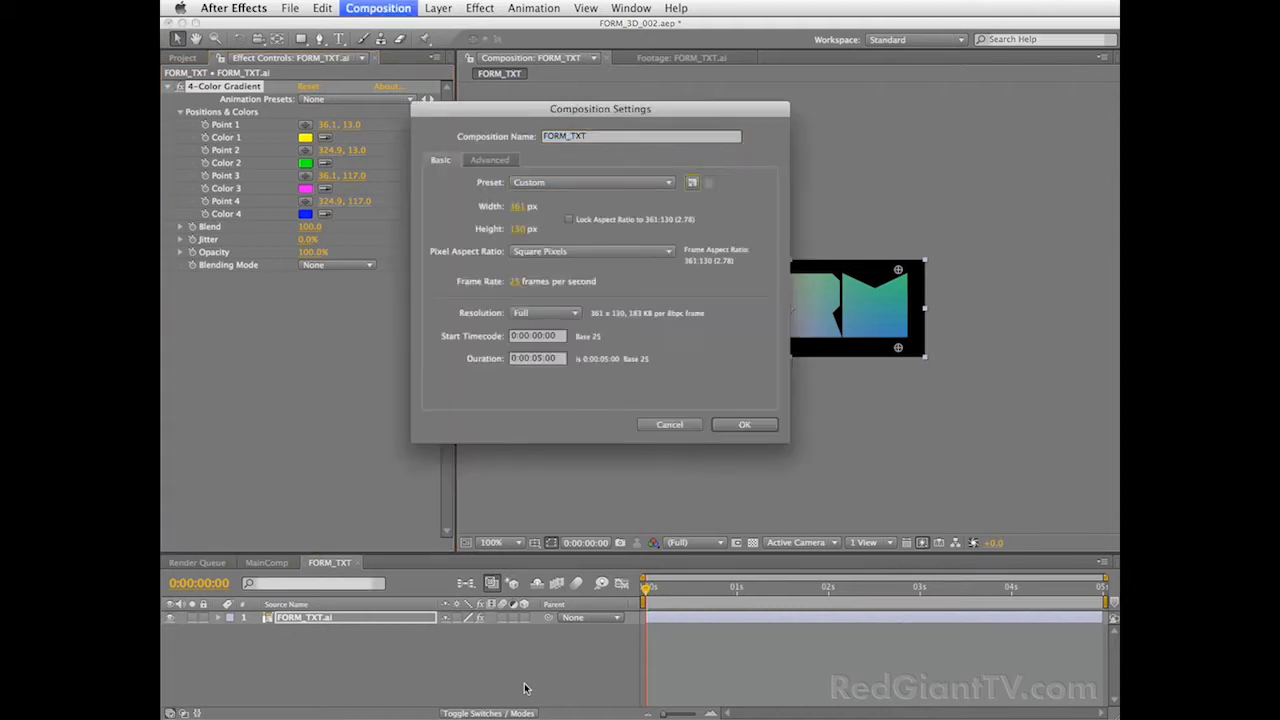
text(1000)
key(Tab)
text(300)
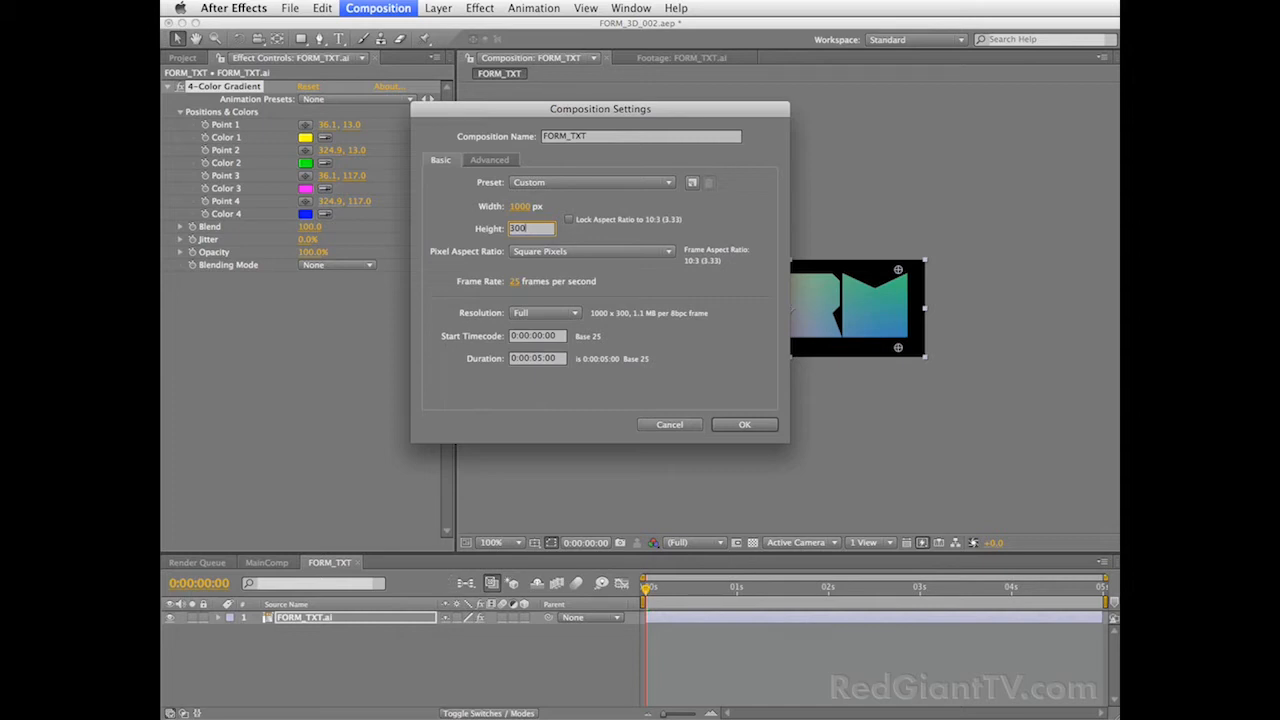
key(Return)
key(comma)
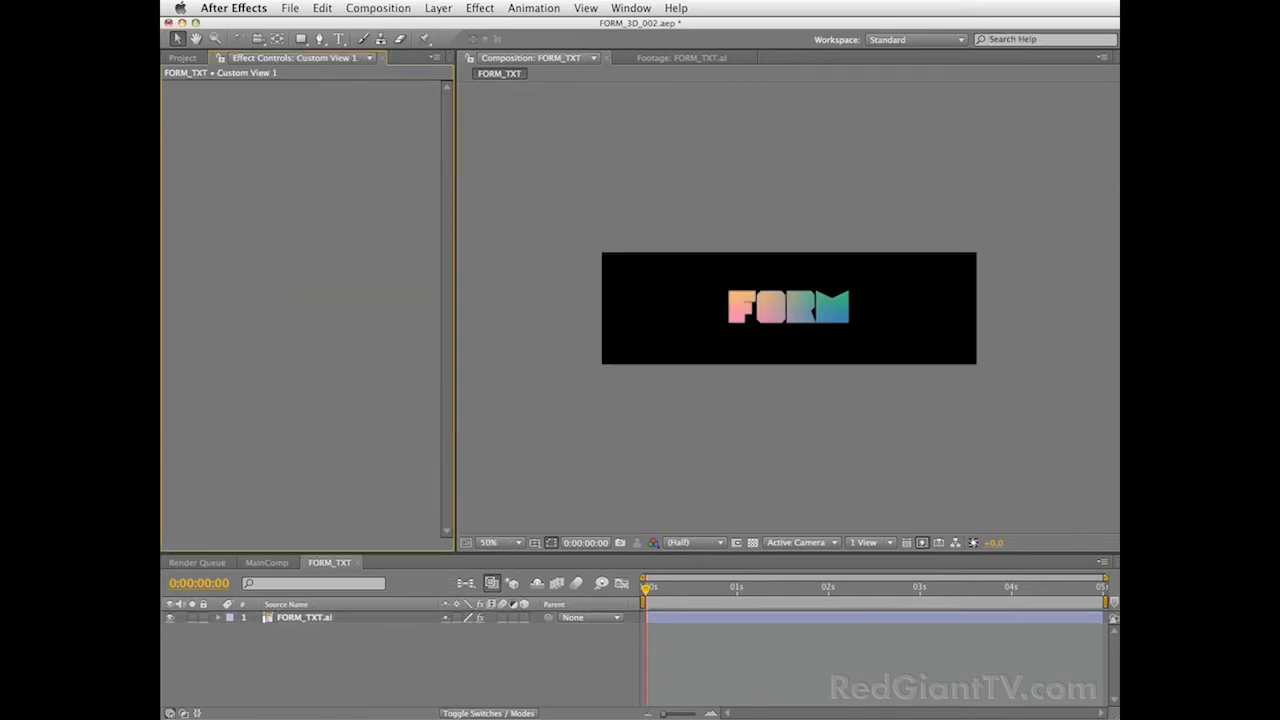
Scale the FORM_TXT.ai layer to 300% and shift it slightly so the lettering sits centred in the frame.
click(318, 619)
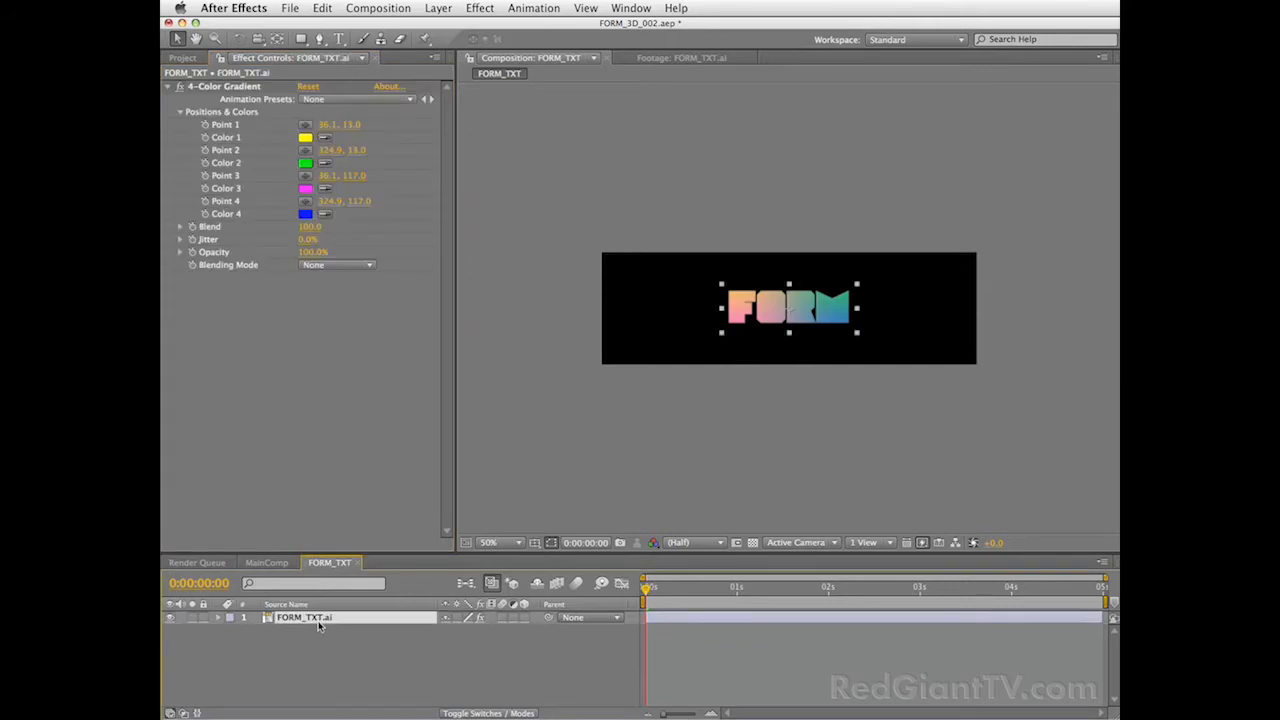
key(s)
drag(463, 630, 464, 635)
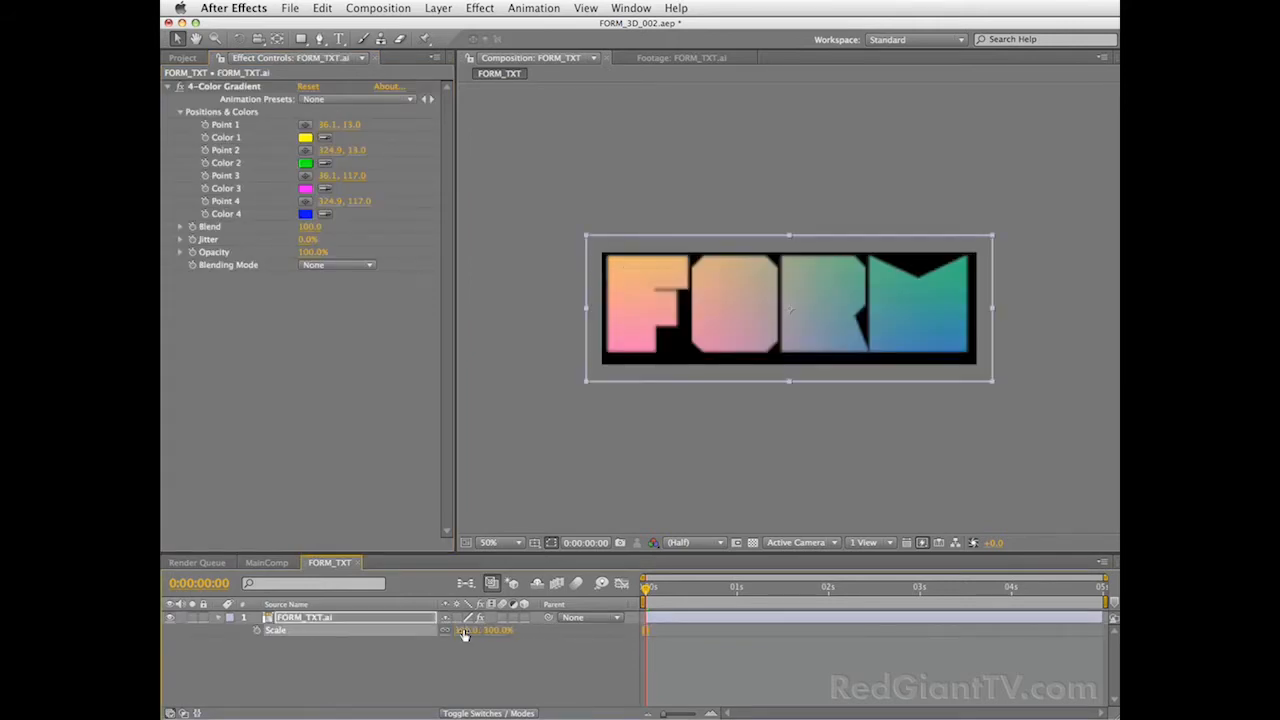
drag(709, 323, 709, 323)
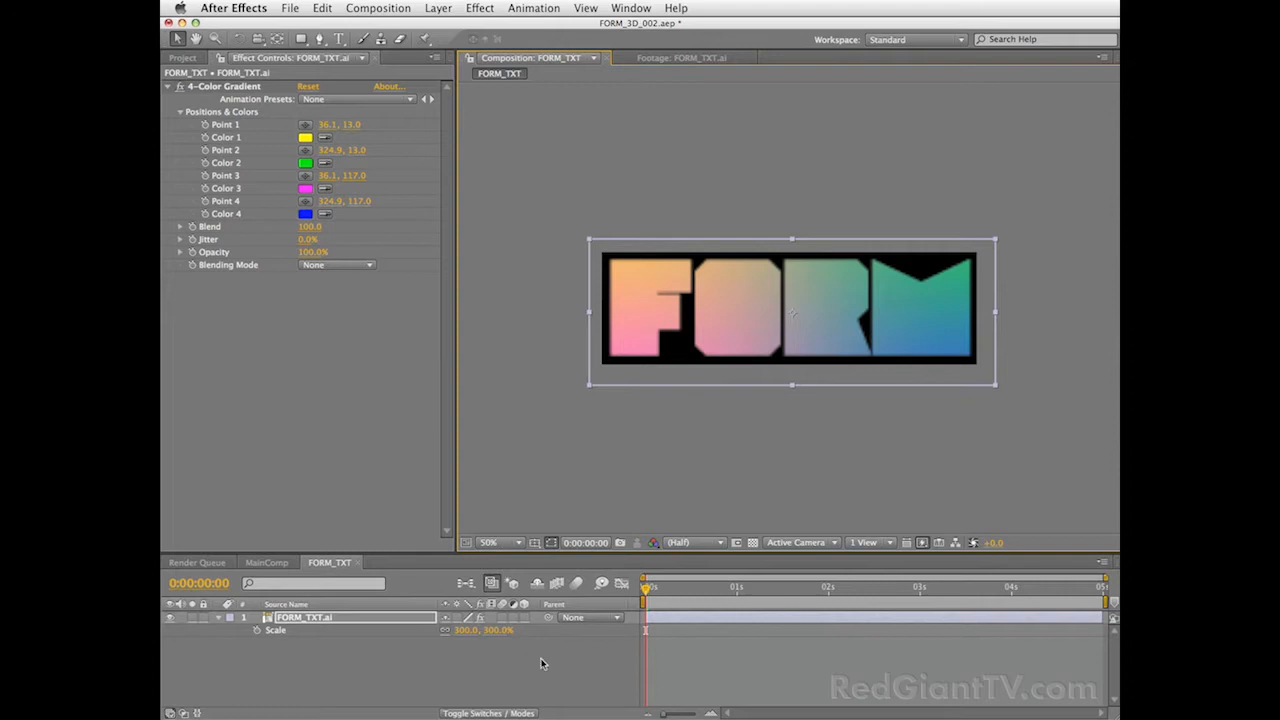
Enable continuous rasterization on the FORM_TXT.ai layer.
key(F4)
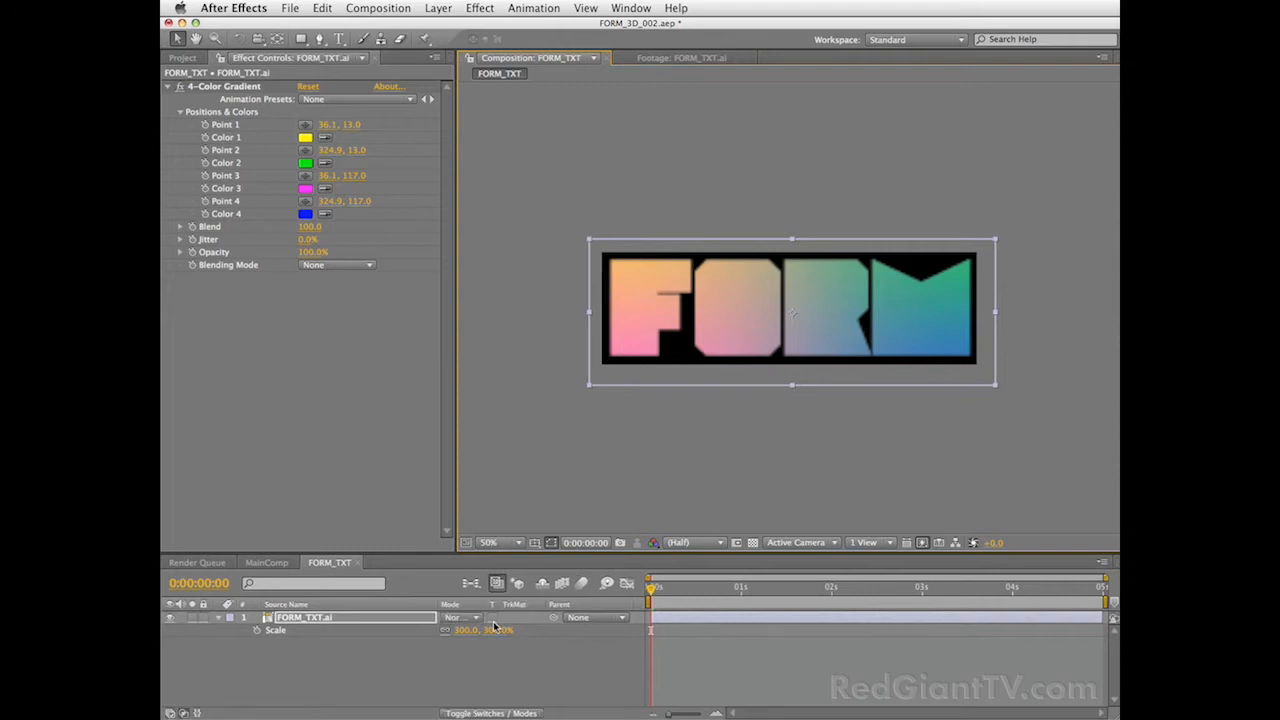
key(F4)
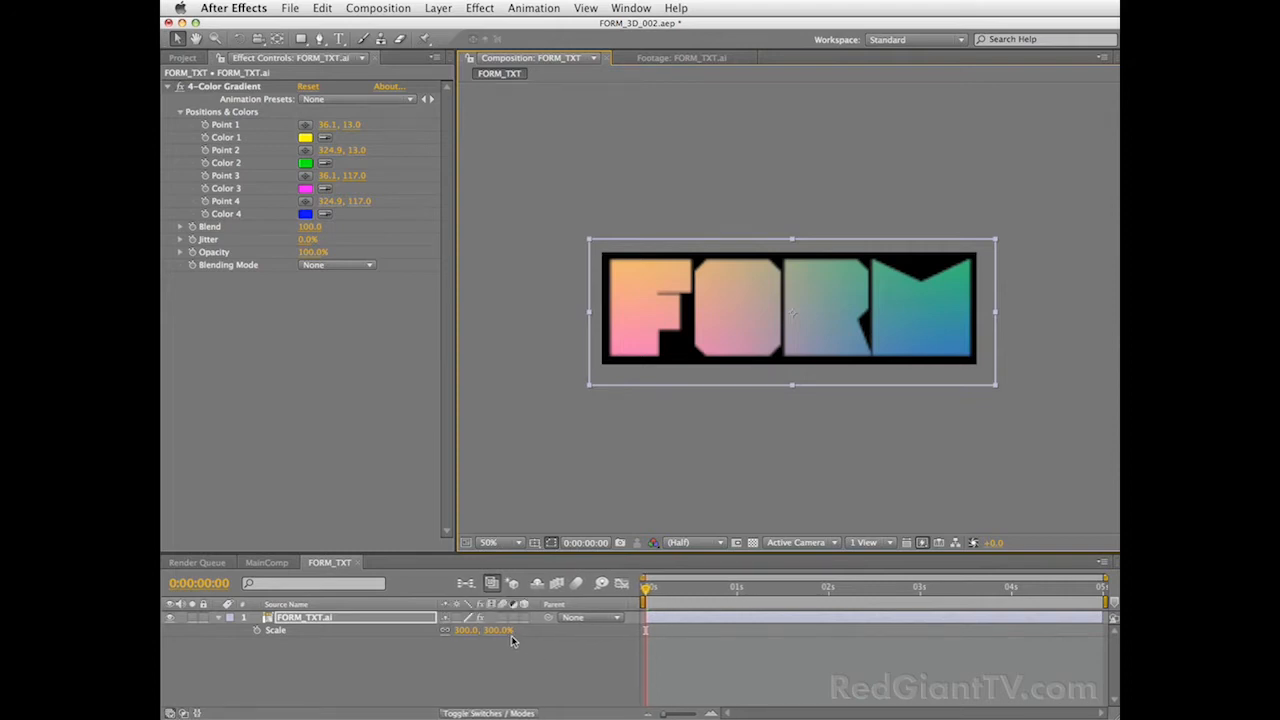
click(456, 618)
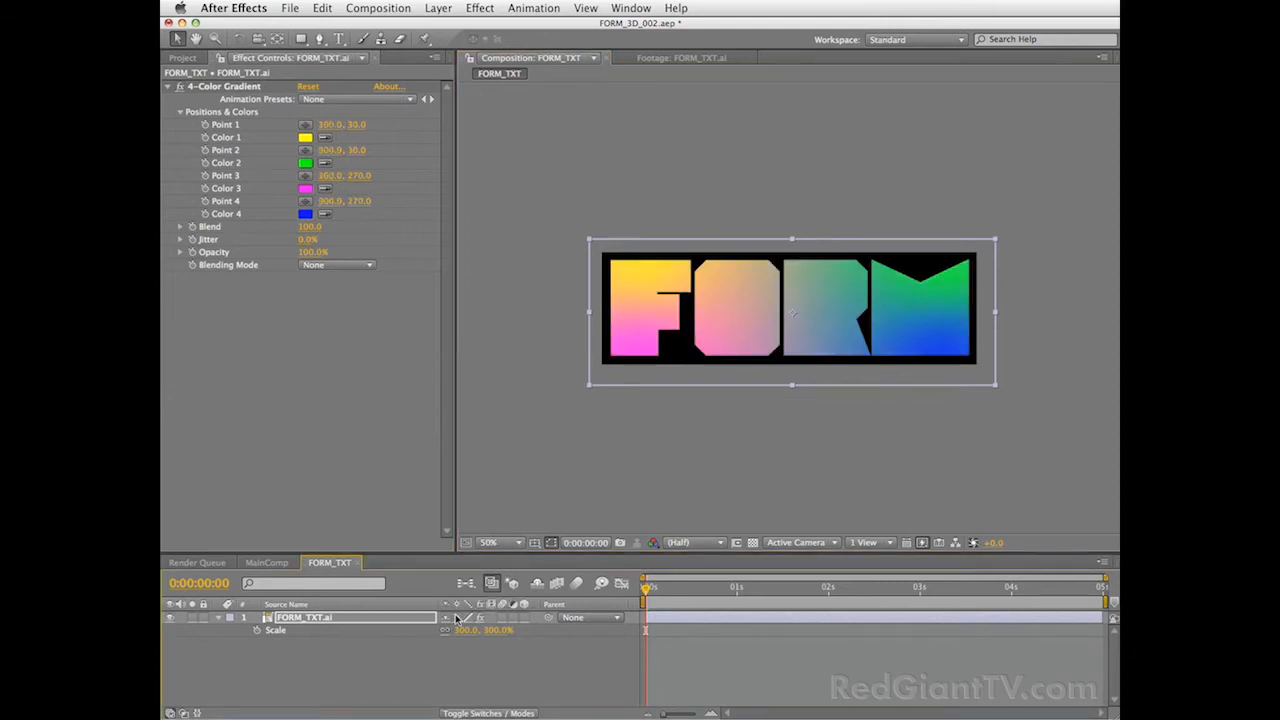
Add the FORM_TXT composition to MainComp as a layer beneath FORM and hide that layer.
key(period)
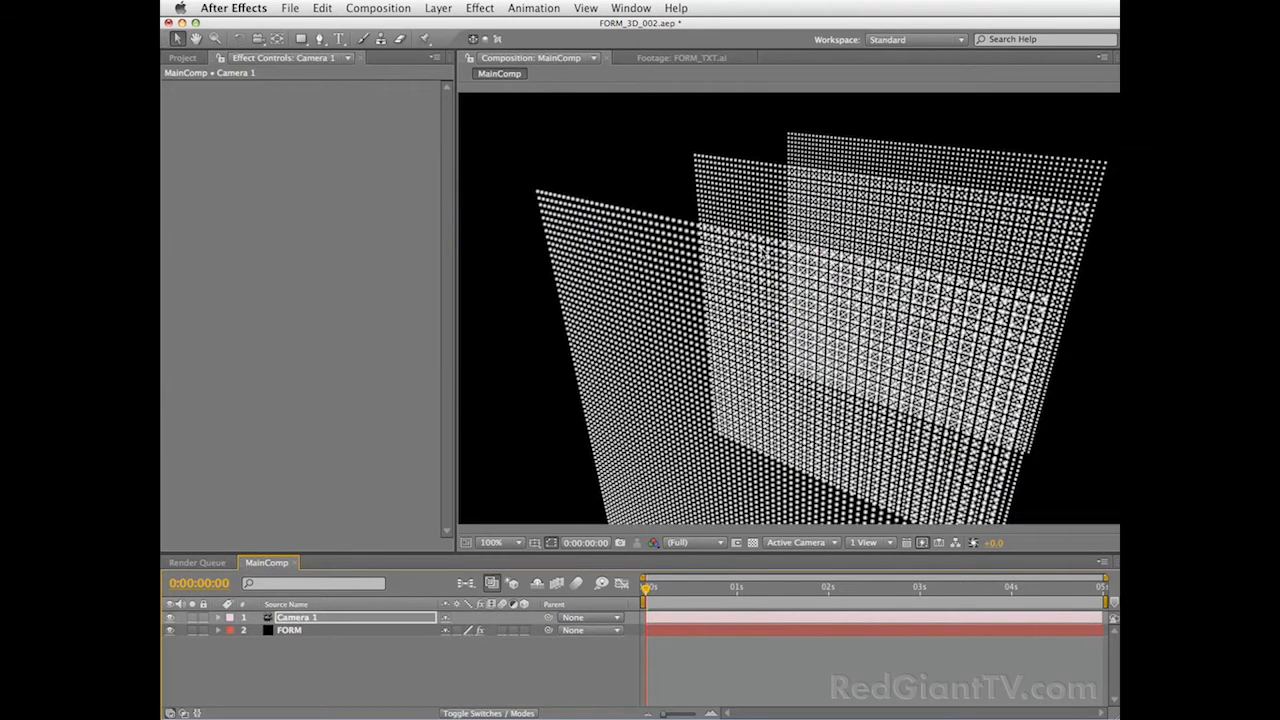
key(comma)
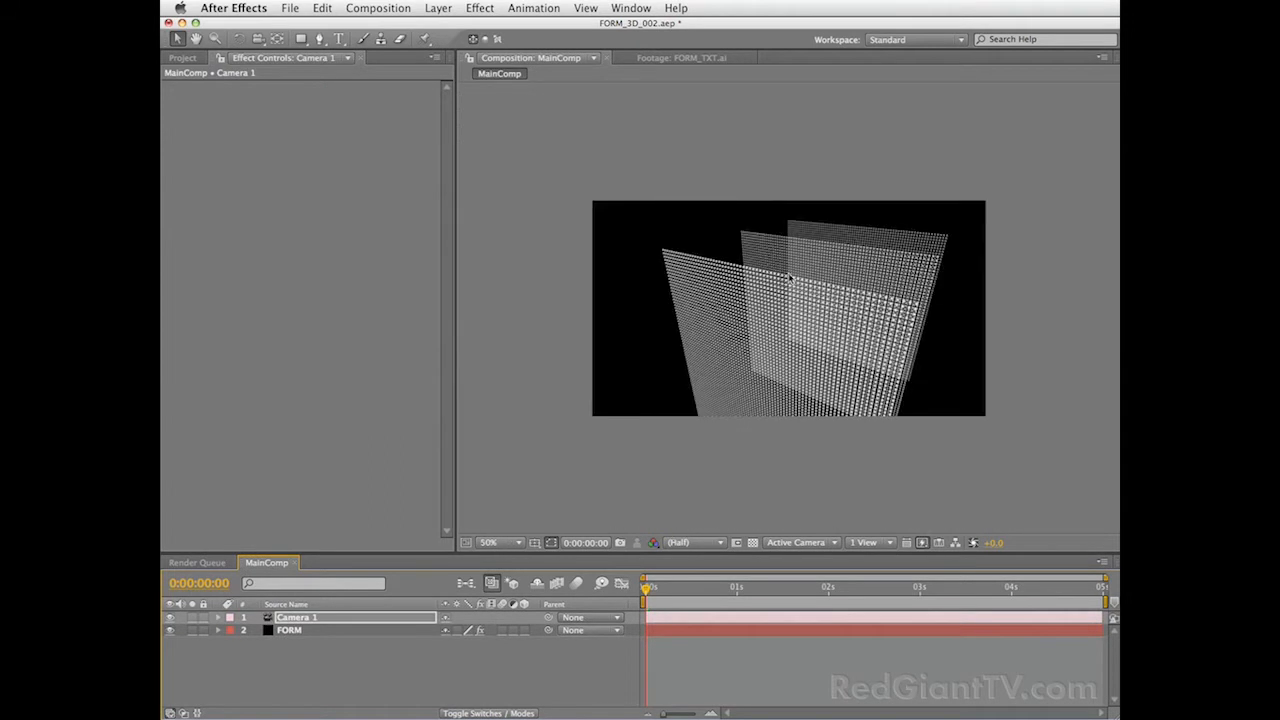
click(184, 59)
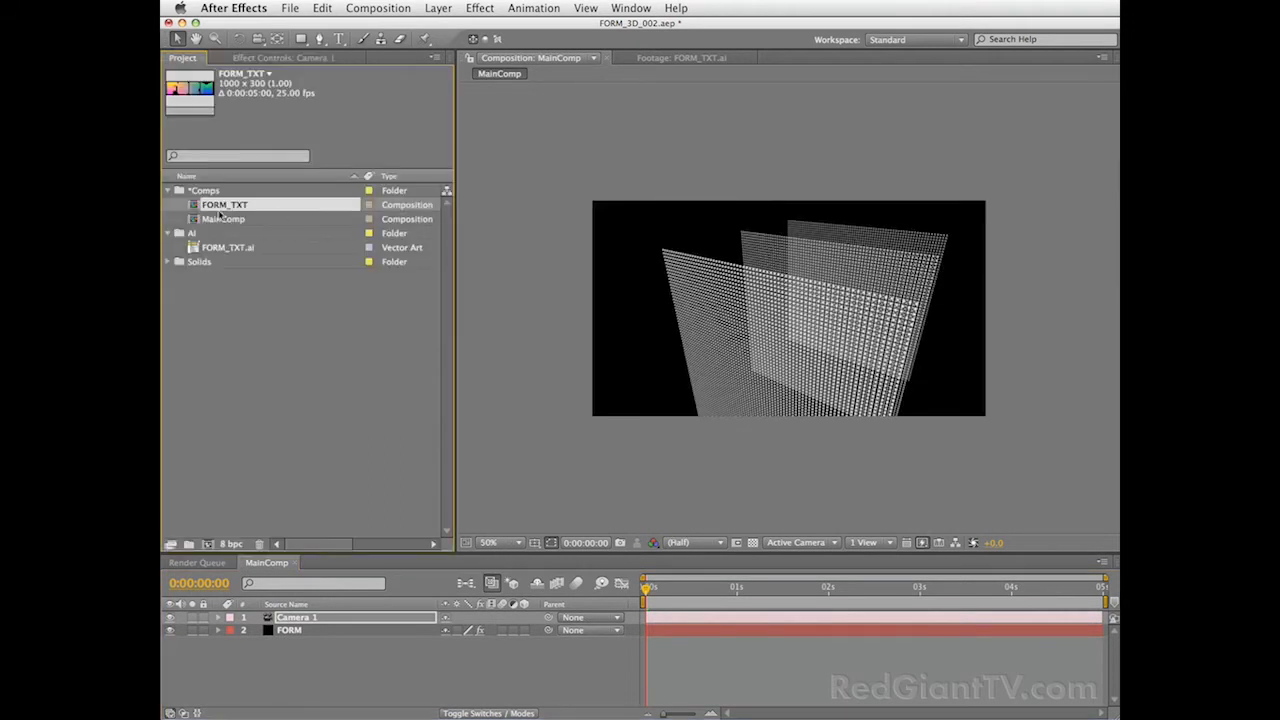
drag(220, 208, 289, 666)
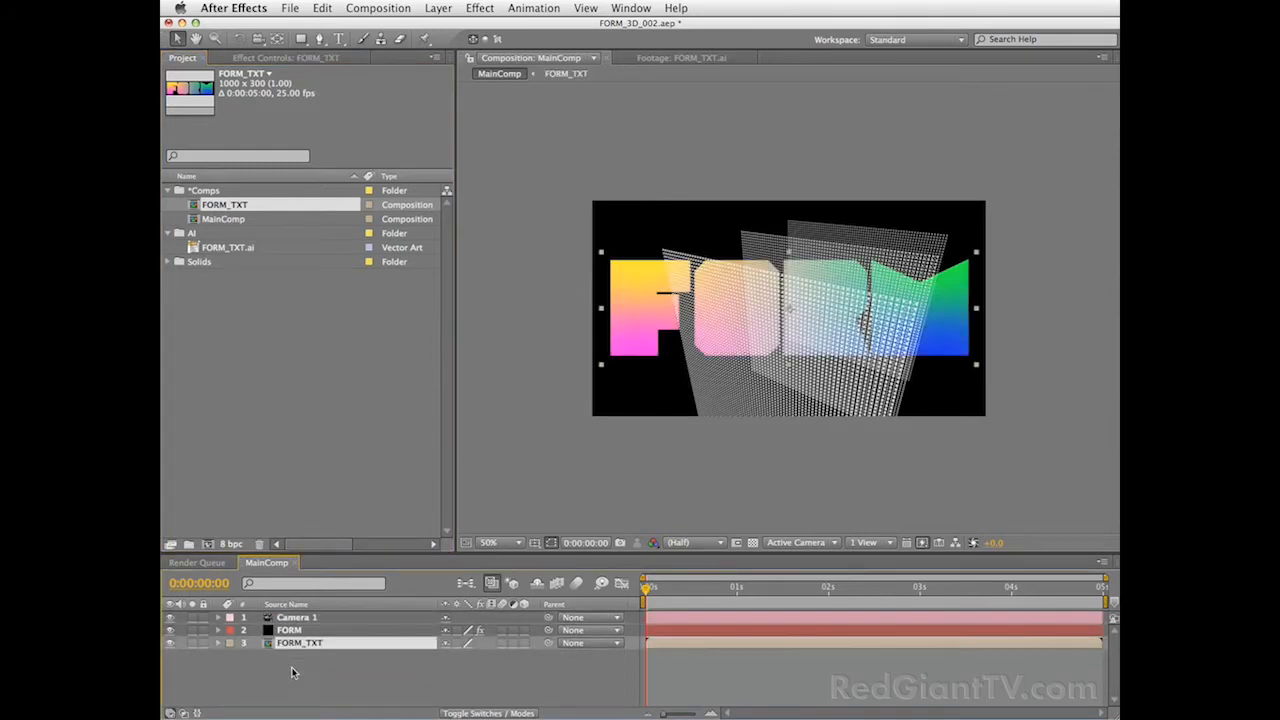
click(170, 644)
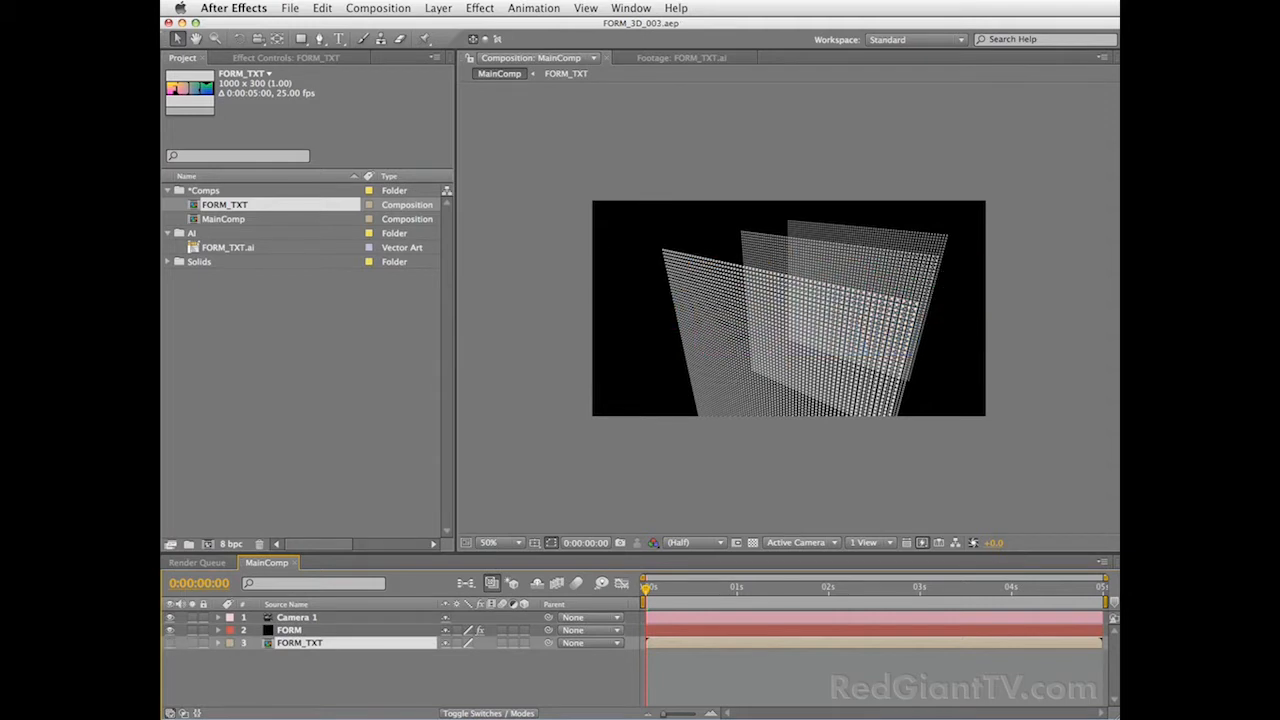
Open the Form effect's settings on the FORM layer and collapse the Preview and Settings groups.
click(289, 630)
key(e)
click(266, 645)
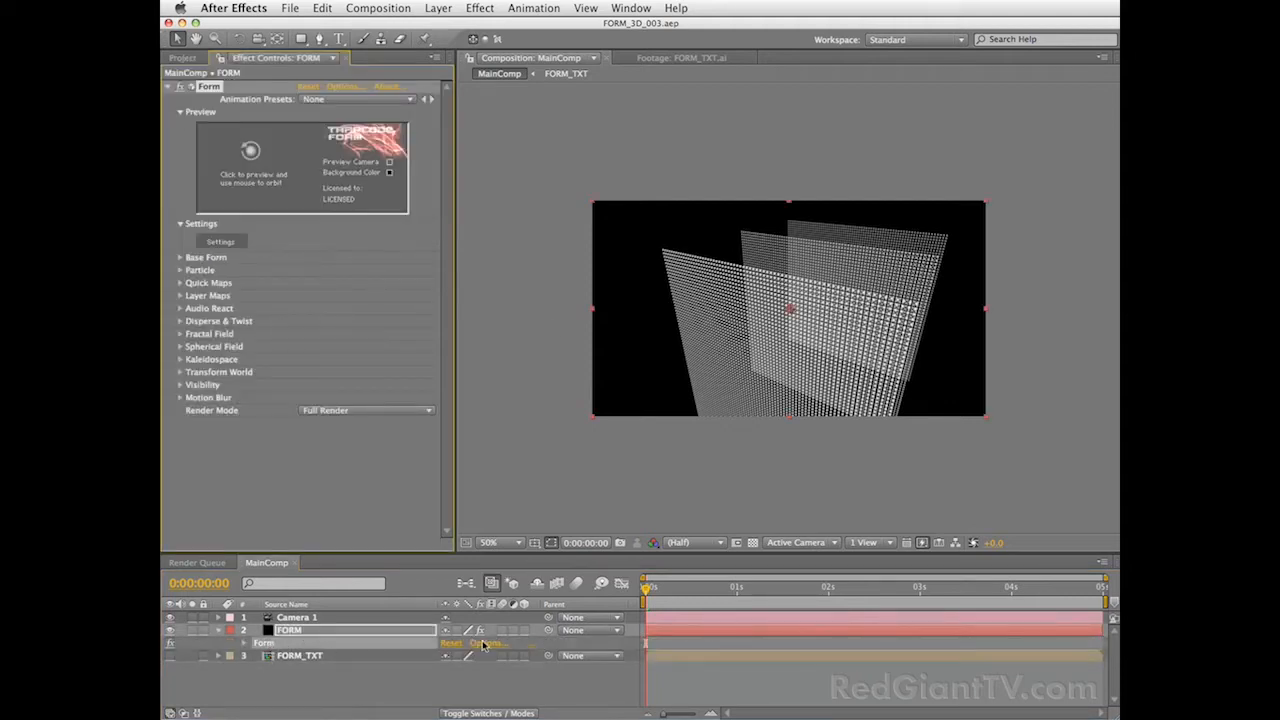
click(258, 170)
mouse_move(258, 170)
mouse_down()
mouse_move(228, 200)
mouse_move(265, 175)
mouse_move(273, 193)
mouse_move(230, 188)
mouse_move(215, 150)
mouse_move(280, 183)
mouse_up()
click(179, 113)
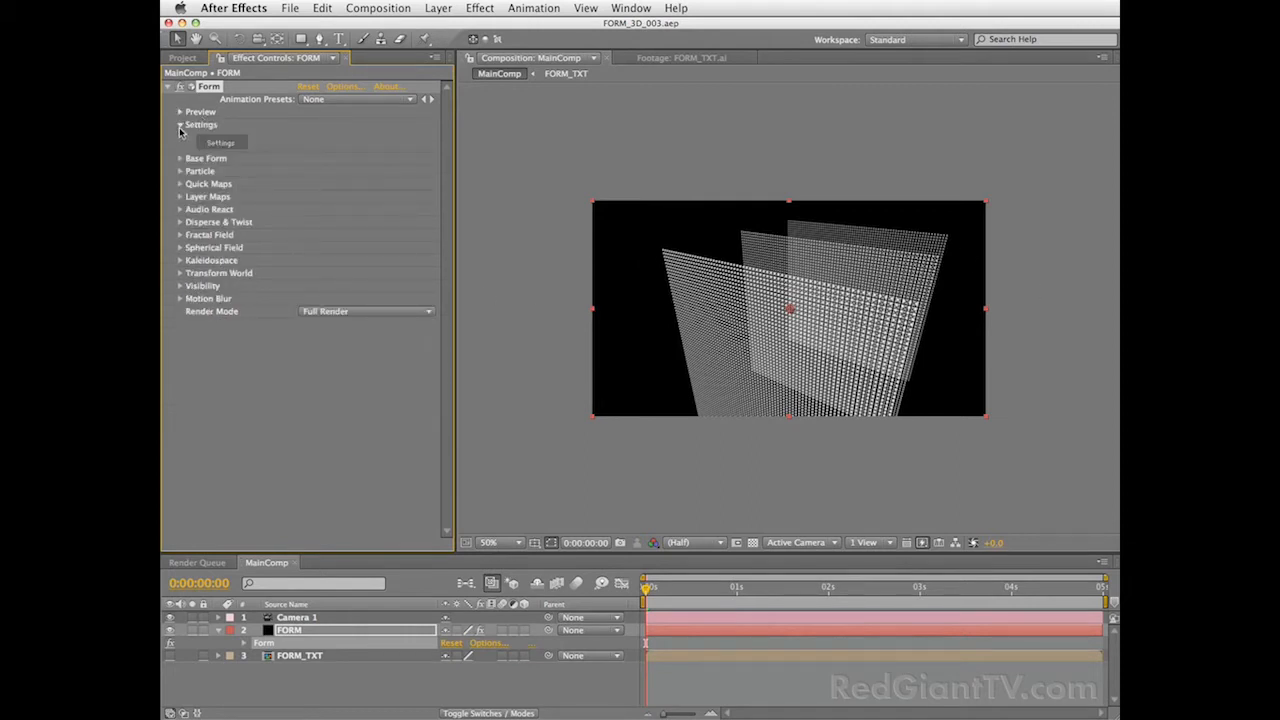
click(180, 126)
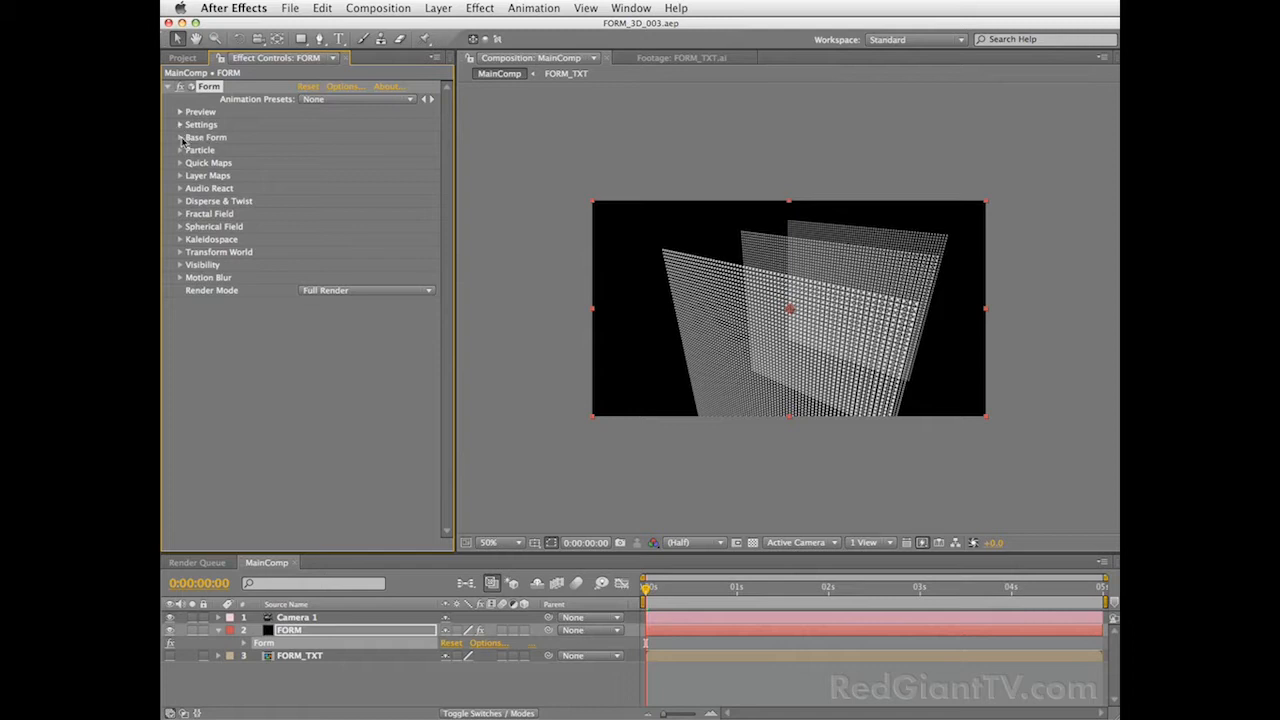
Try the Sphere - Layered base form and settle on Box - Strings for the Form effect.
click(181, 138)
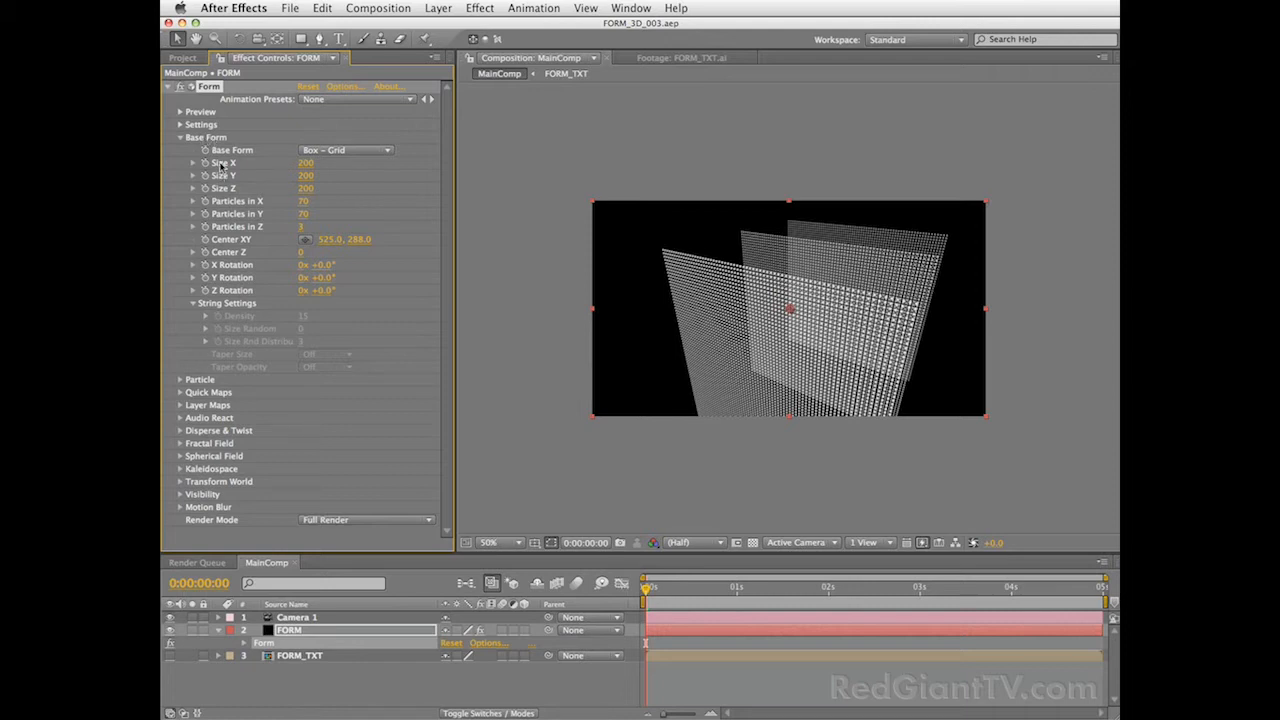
click(365, 153)
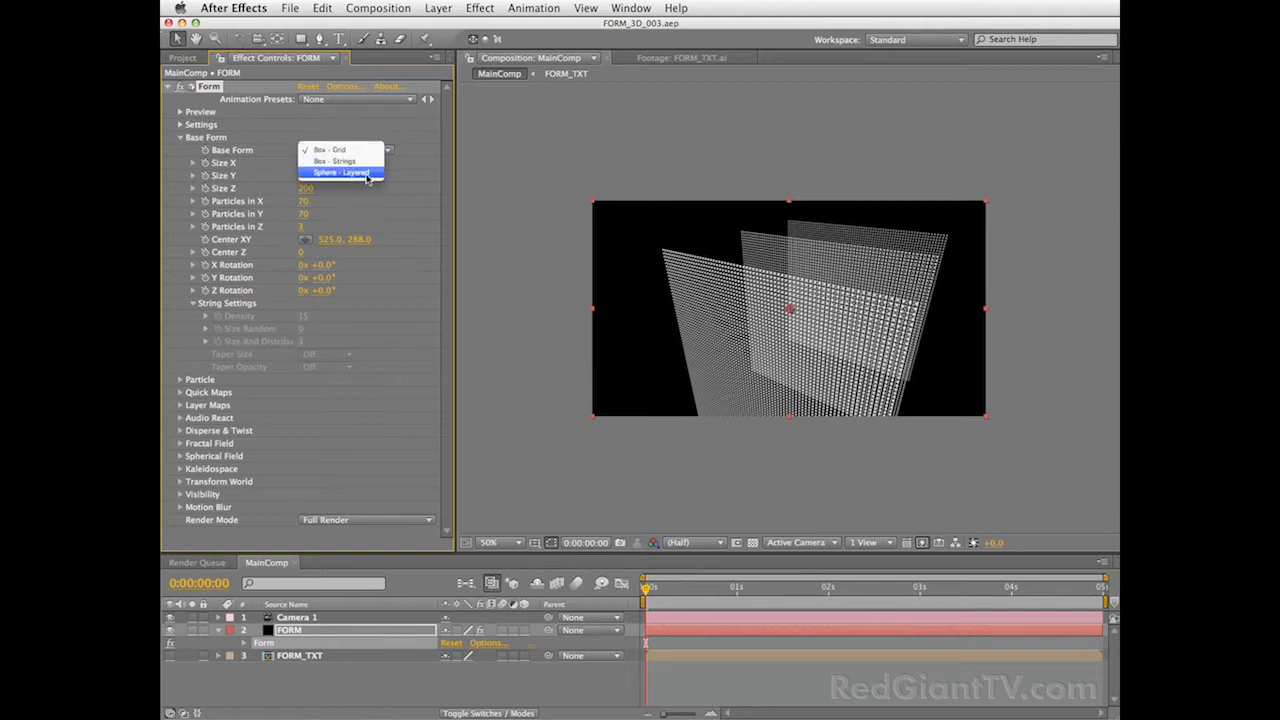
click(365, 173)
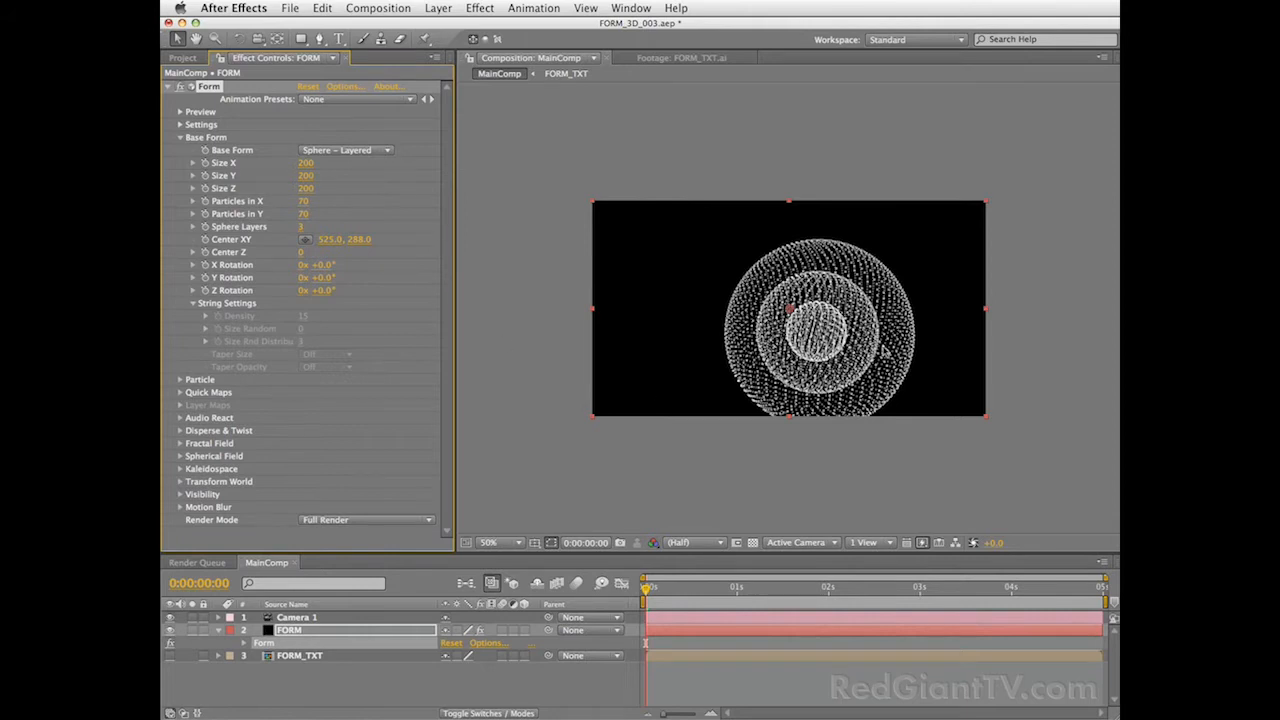
click(355, 152)
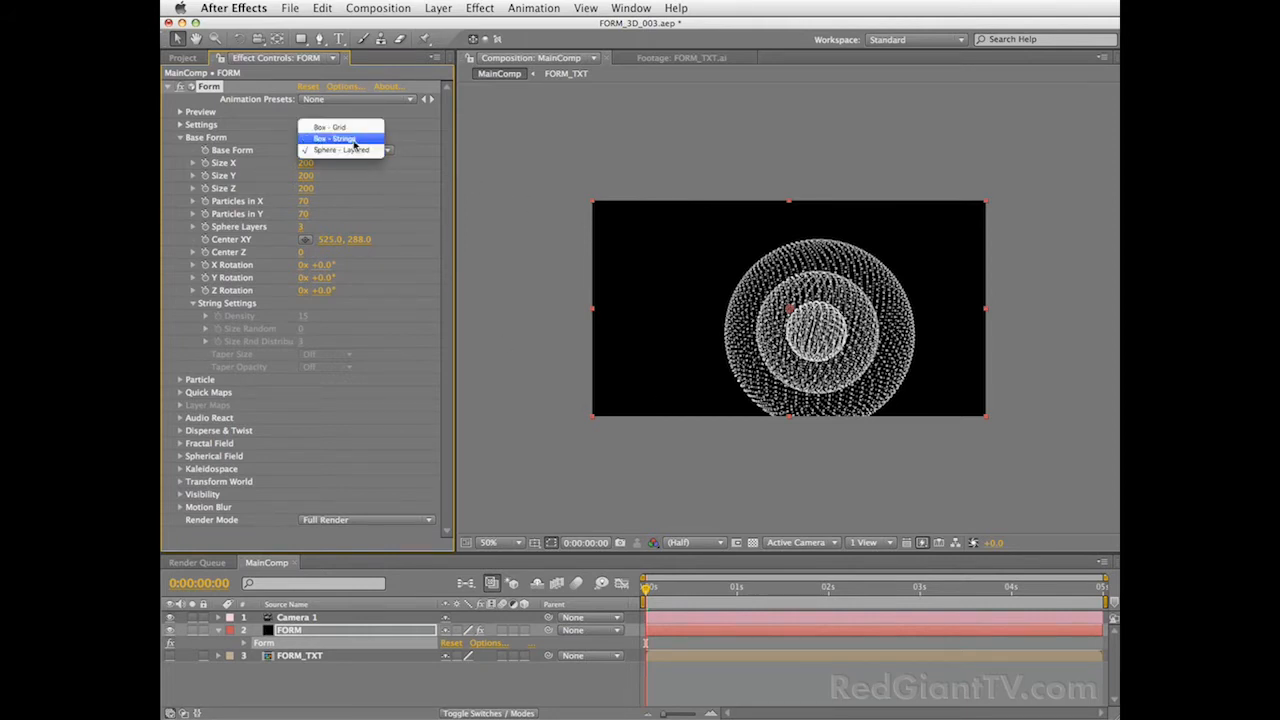
click(355, 140)
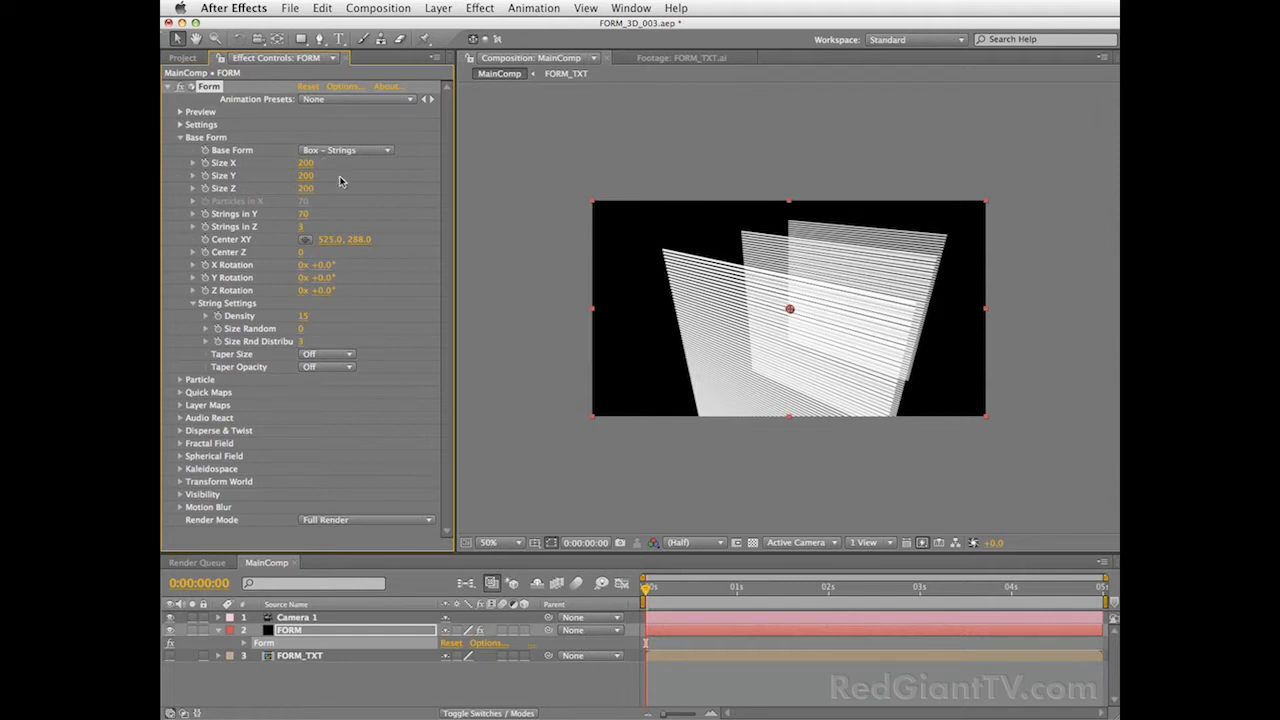
Set the base form's Size X to 1000 and Size Y to 300, and collapse the String Settings.
click(306, 163)
text(1000)
click(307, 175)
text(1000)
key(Return)
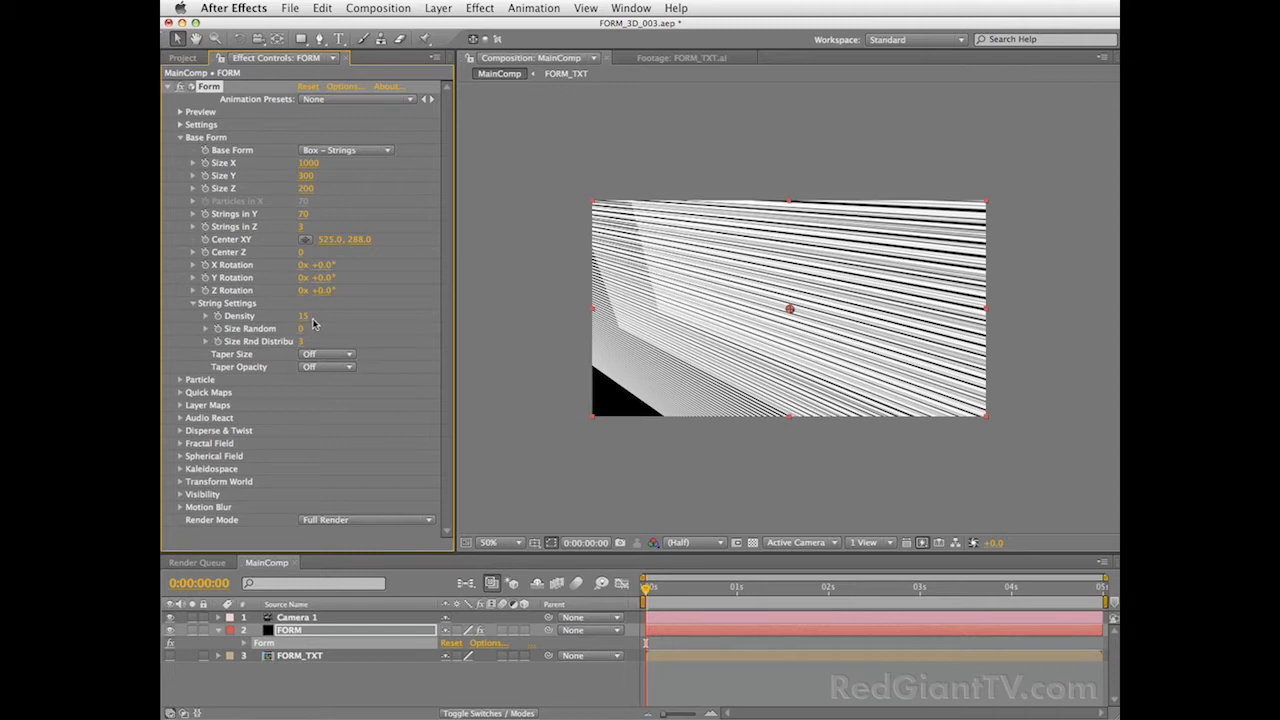
click(194, 304)
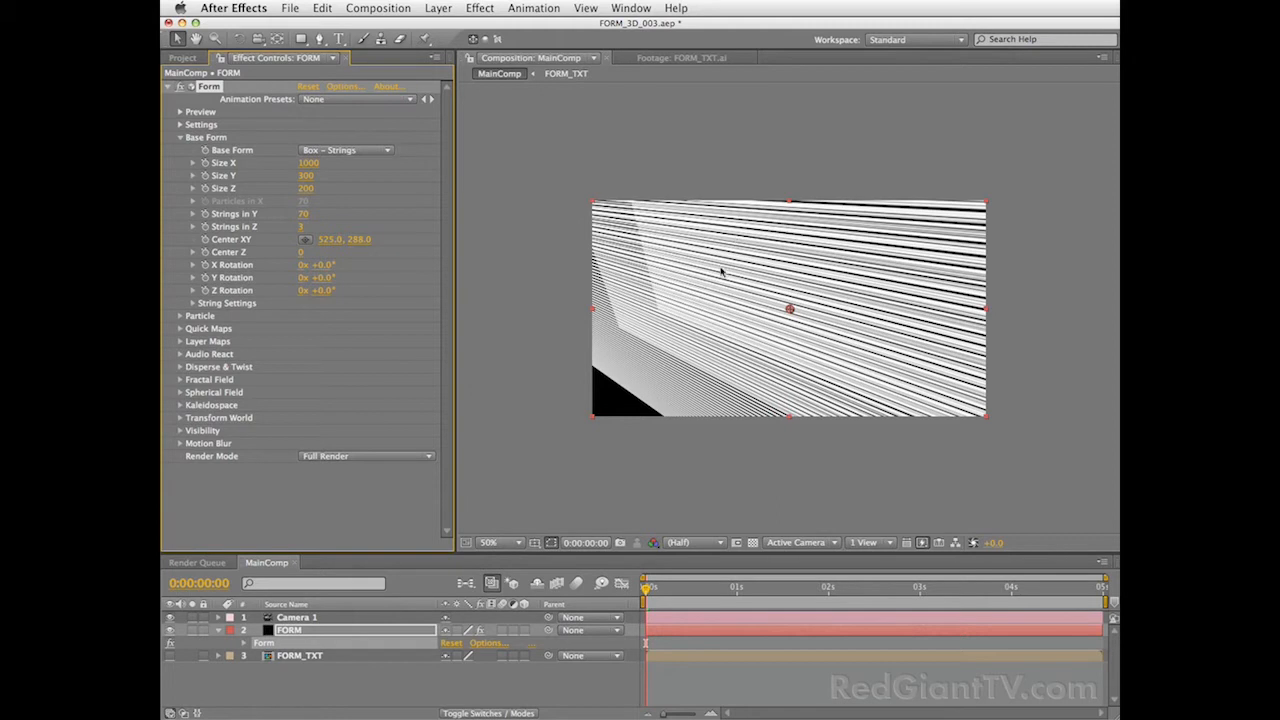
Orbit the MainComp camera and dolly it back until the whole string box fits inside the frame.
key(c)
drag(760, 264, 786, 286)
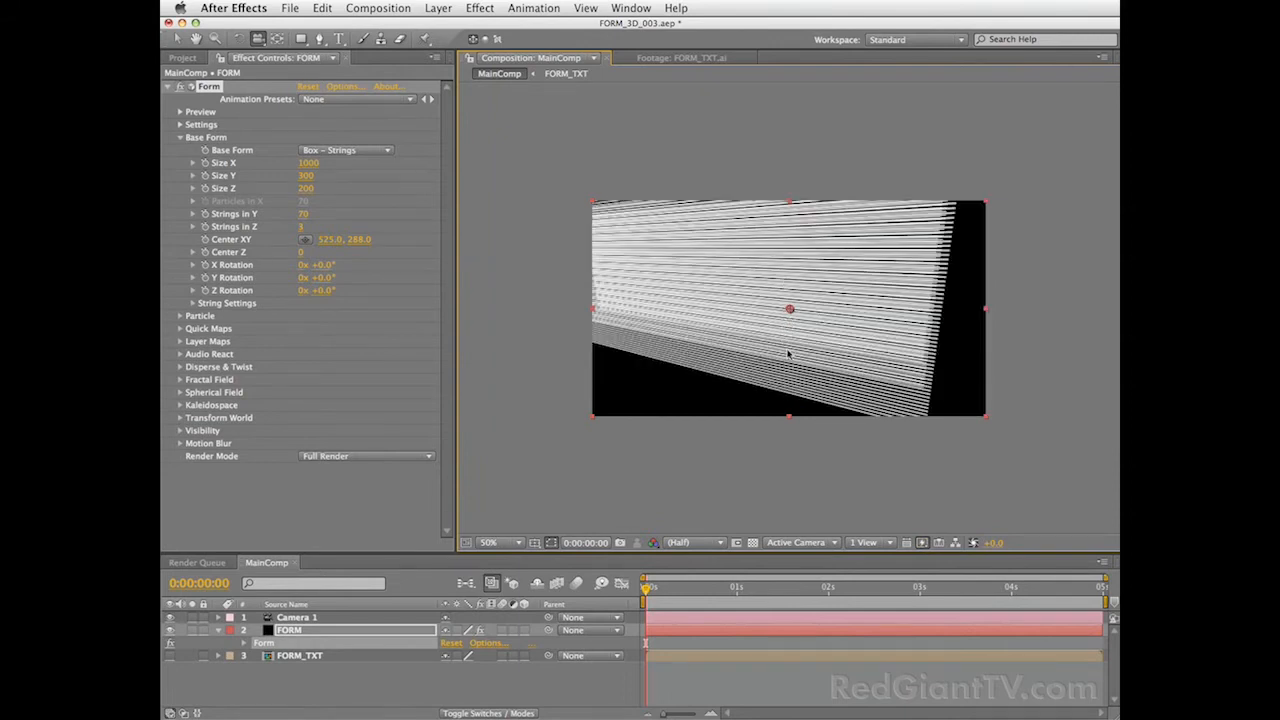
key(c)
key(ctrl+Up)
drag(790, 441, 789, 503)
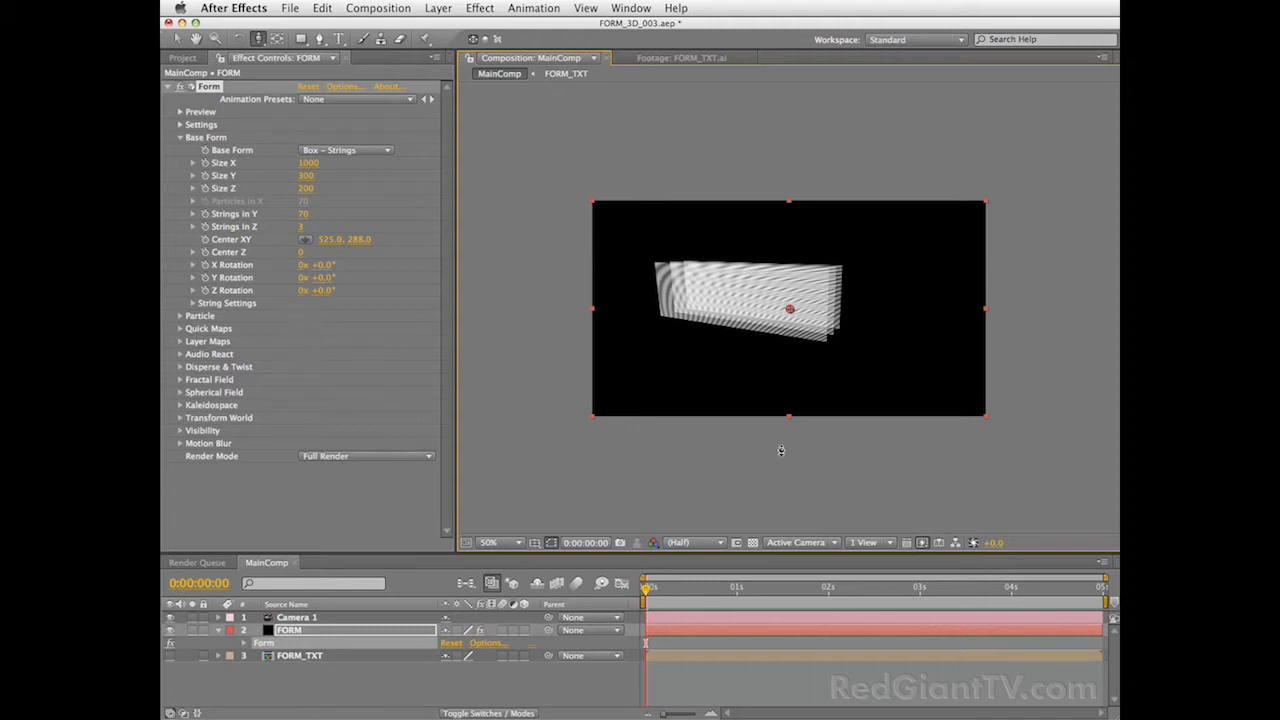
key(slash)
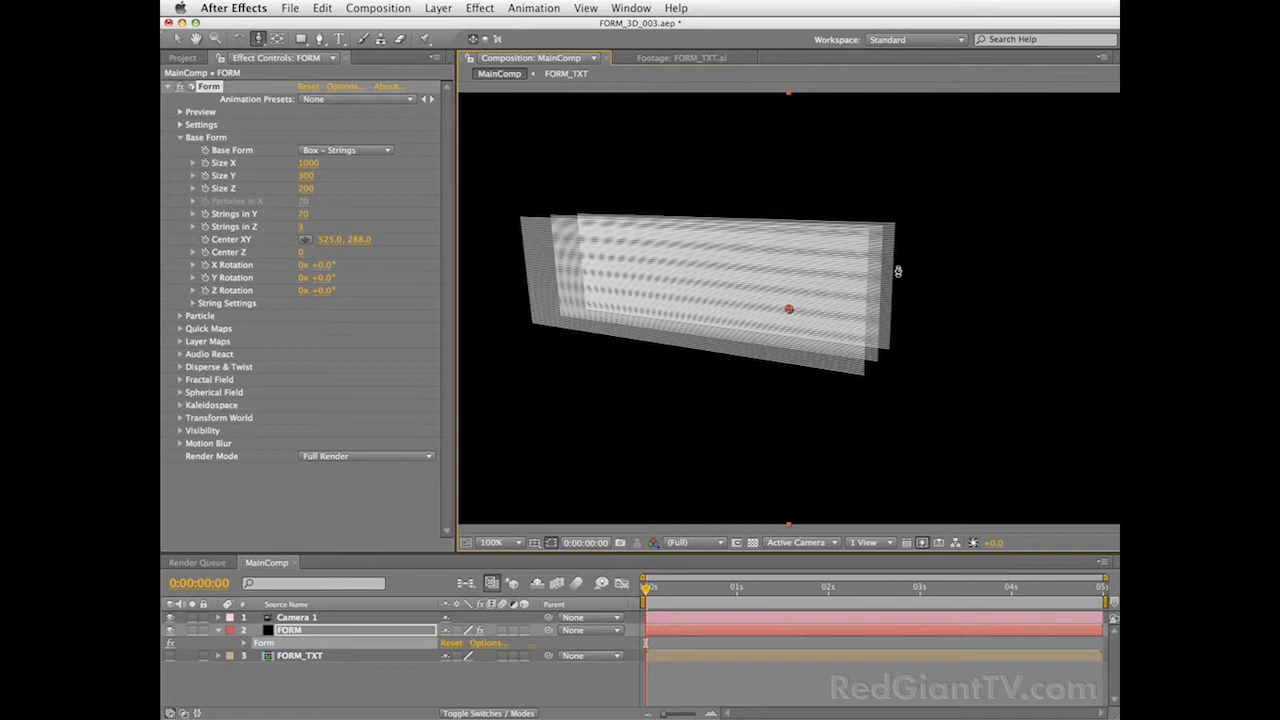
Set the base form's Strings in Y to 25 and collapse the Base Form group.
click(304, 214)
text(25)
key(Return)
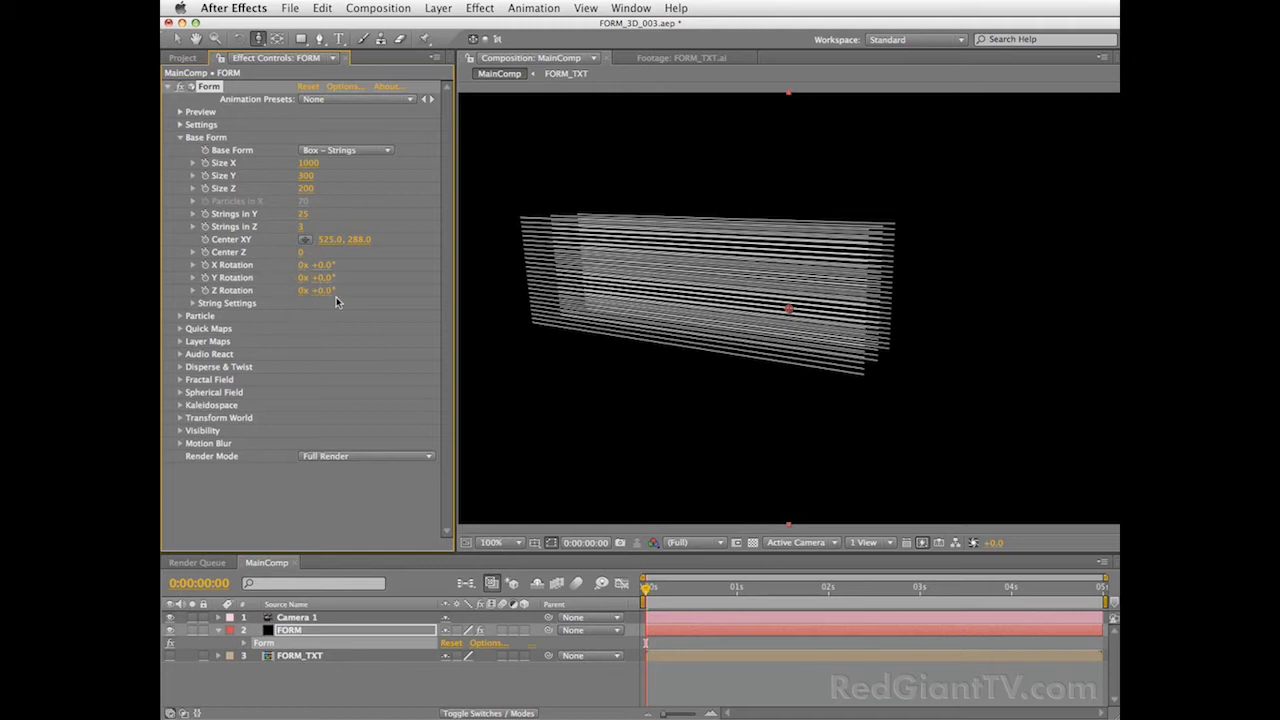
click(181, 139)
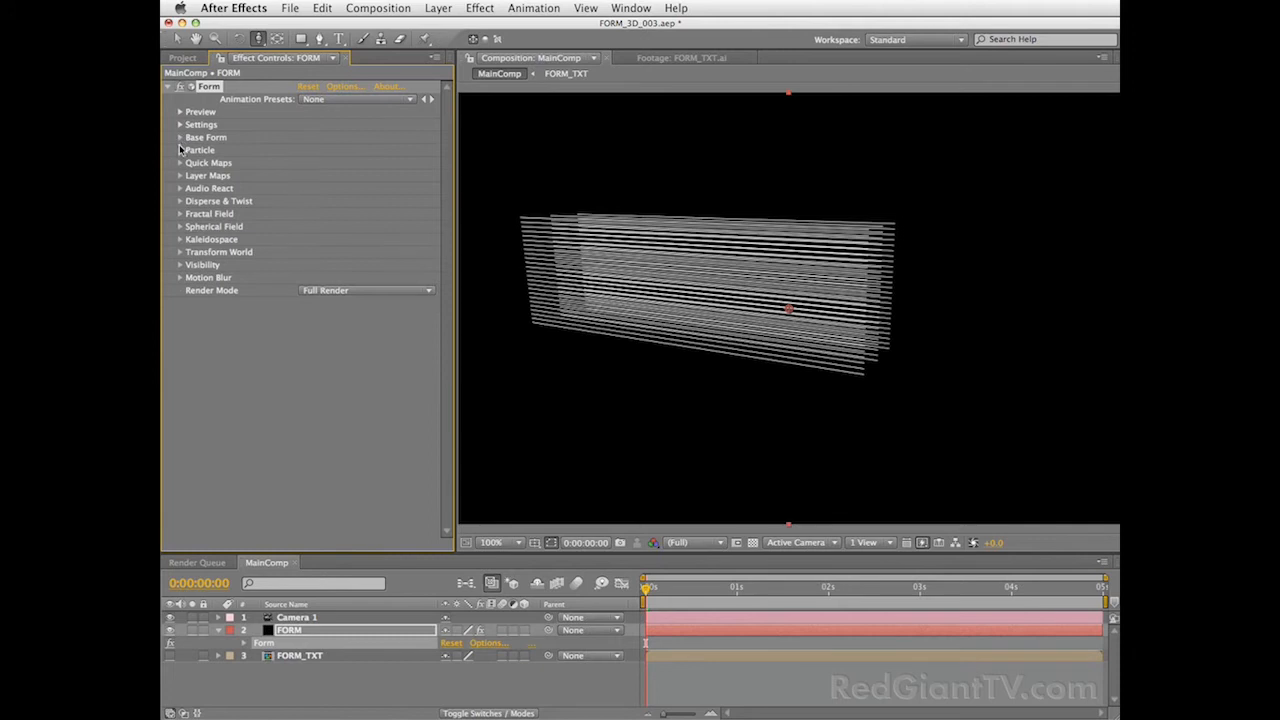
Review the particle types, keep Sphere, and set the Sphere Feather to 15.
click(181, 151)
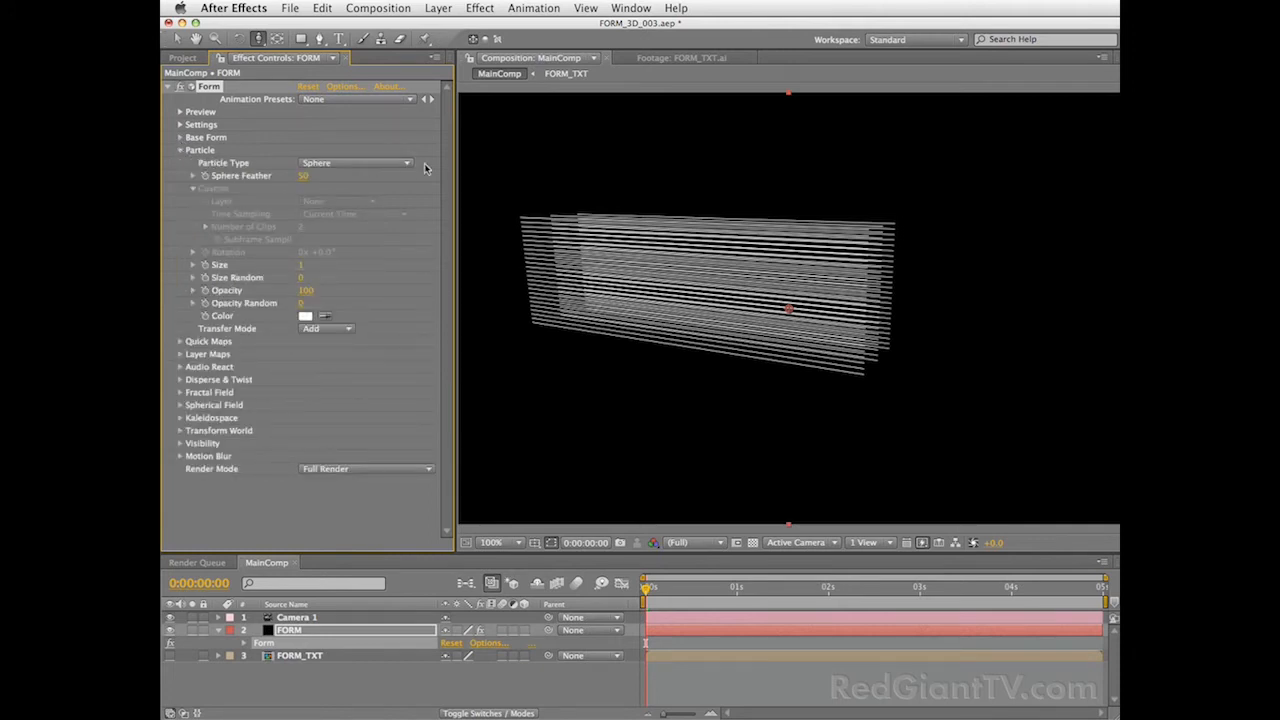
click(366, 166)
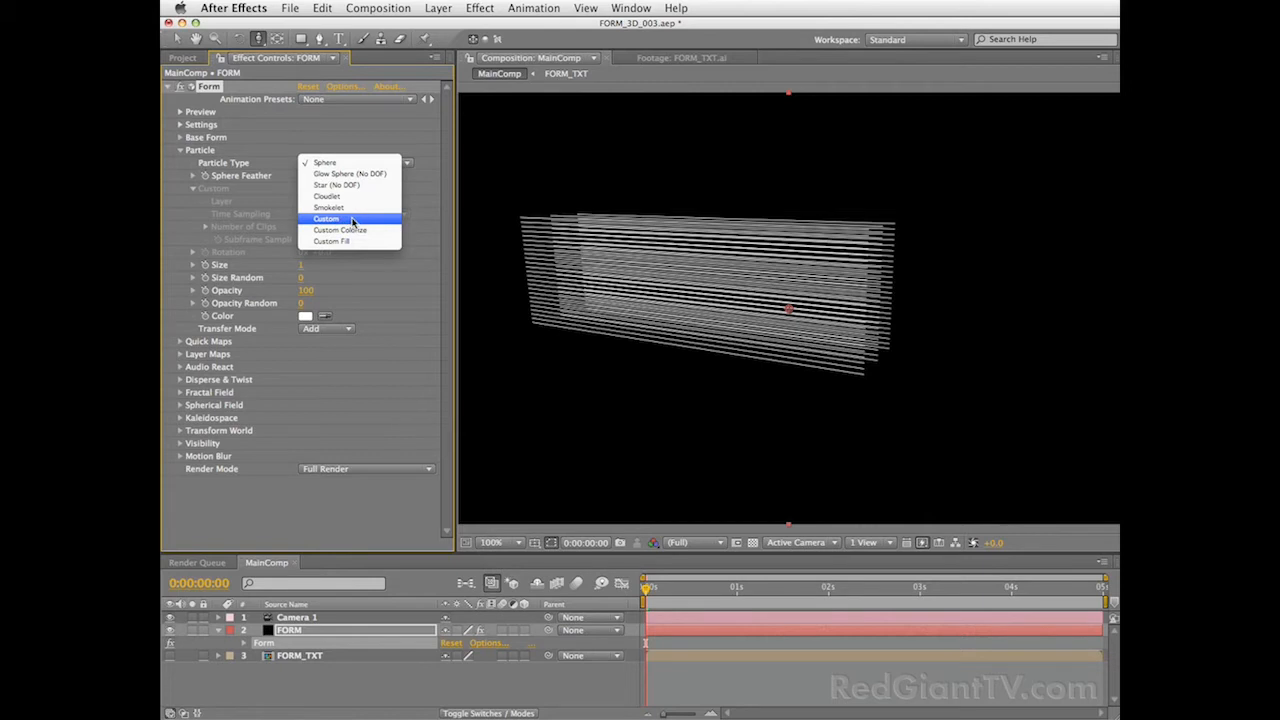
click(360, 121)
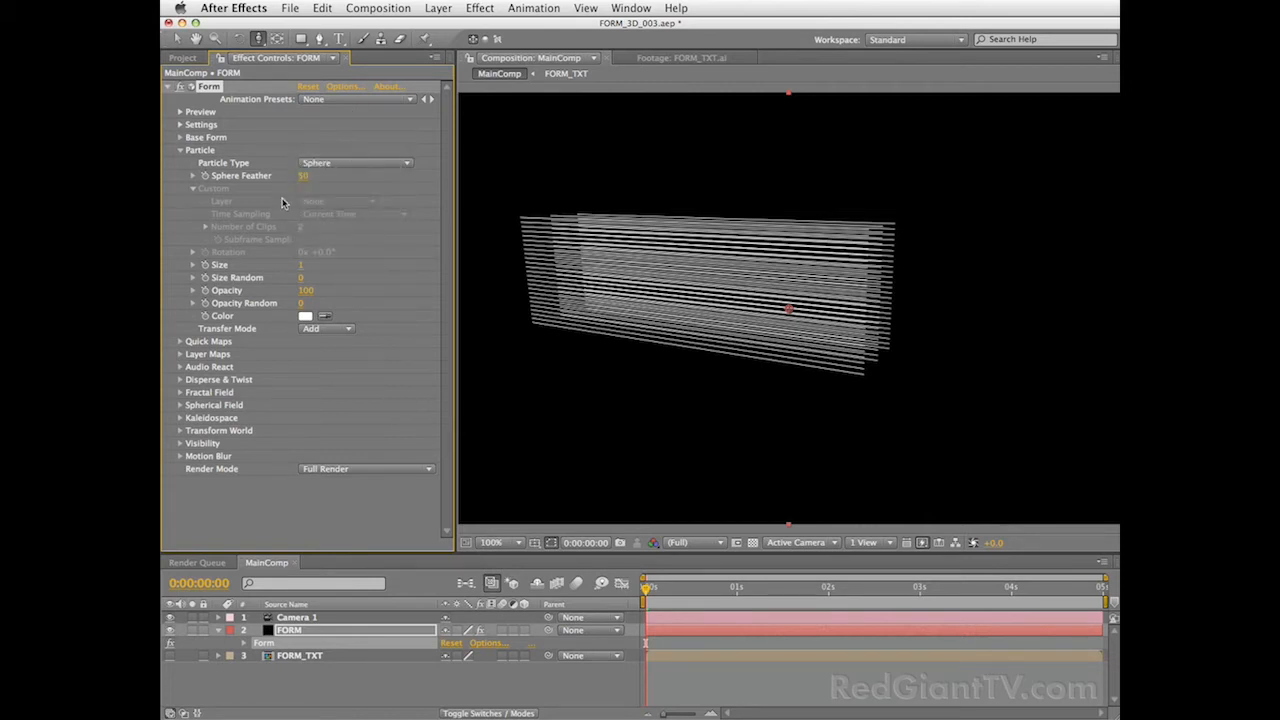
click(305, 177)
text(15)
key(Return)
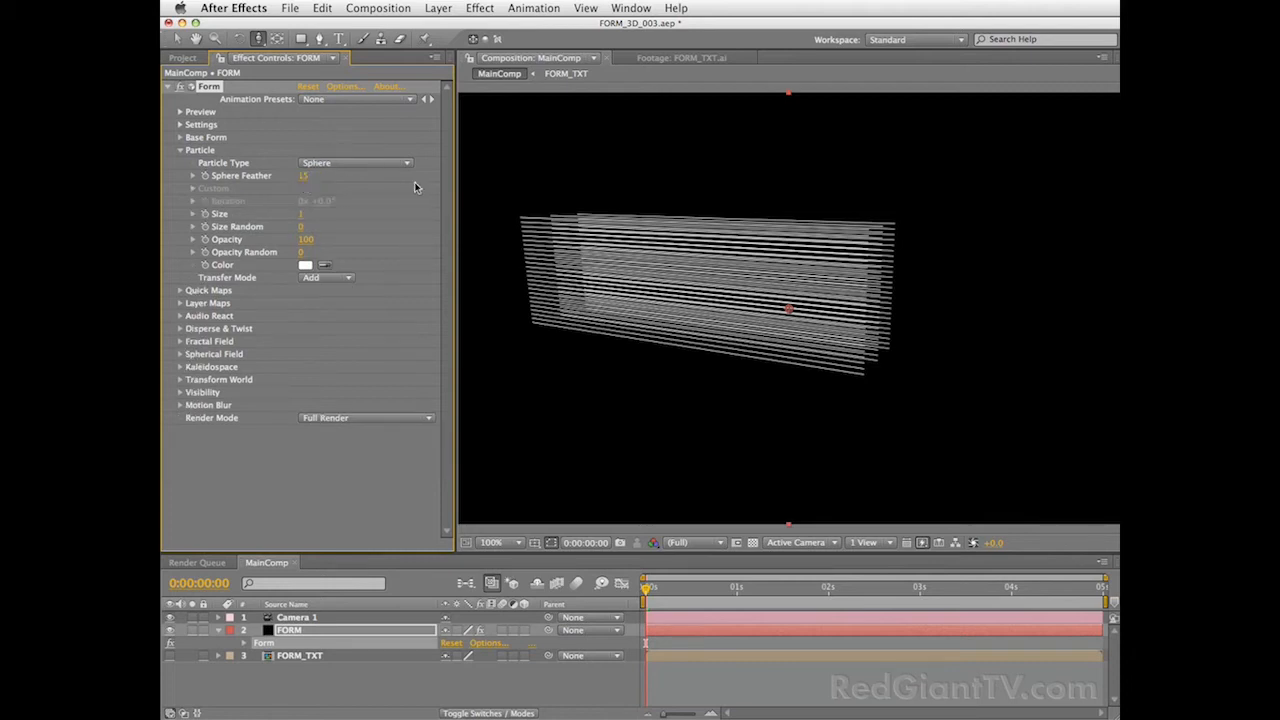
Set the particle Size to 5 and the particle Transfer Mode to Normal.
click(302, 217)
text(3)
key(Return)
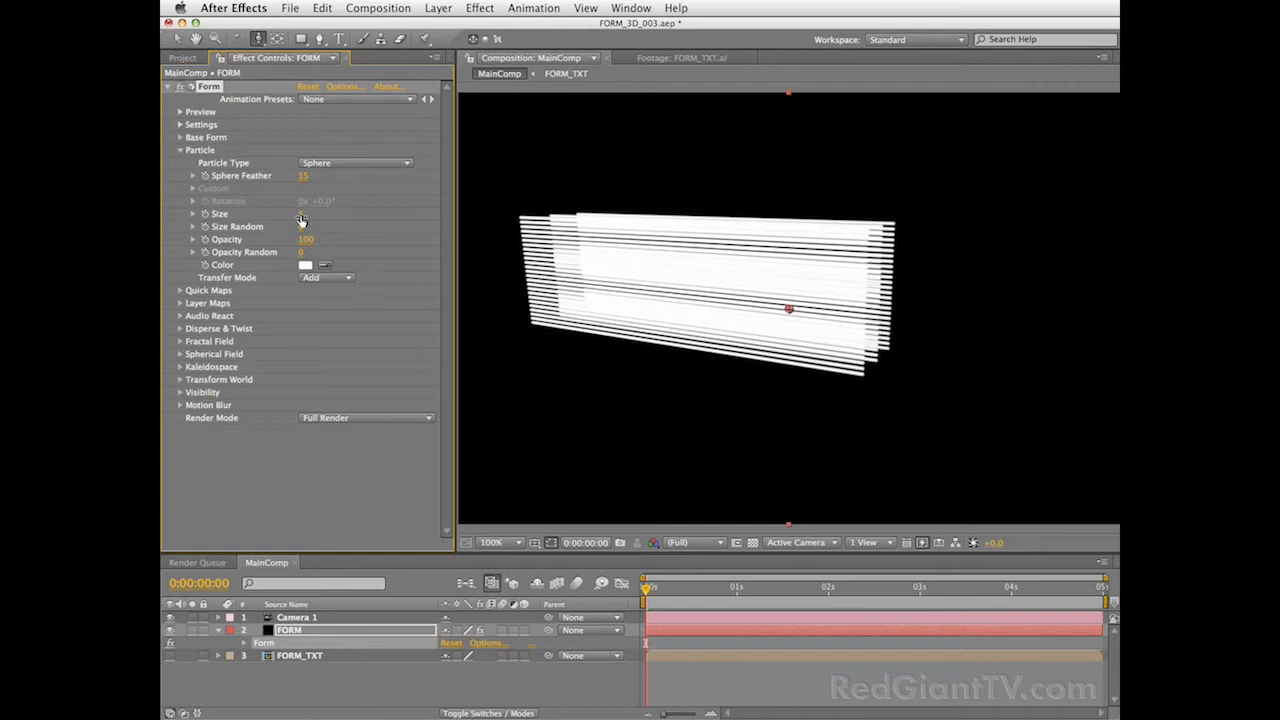
drag(302, 220, 324, 217)
click(333, 280)
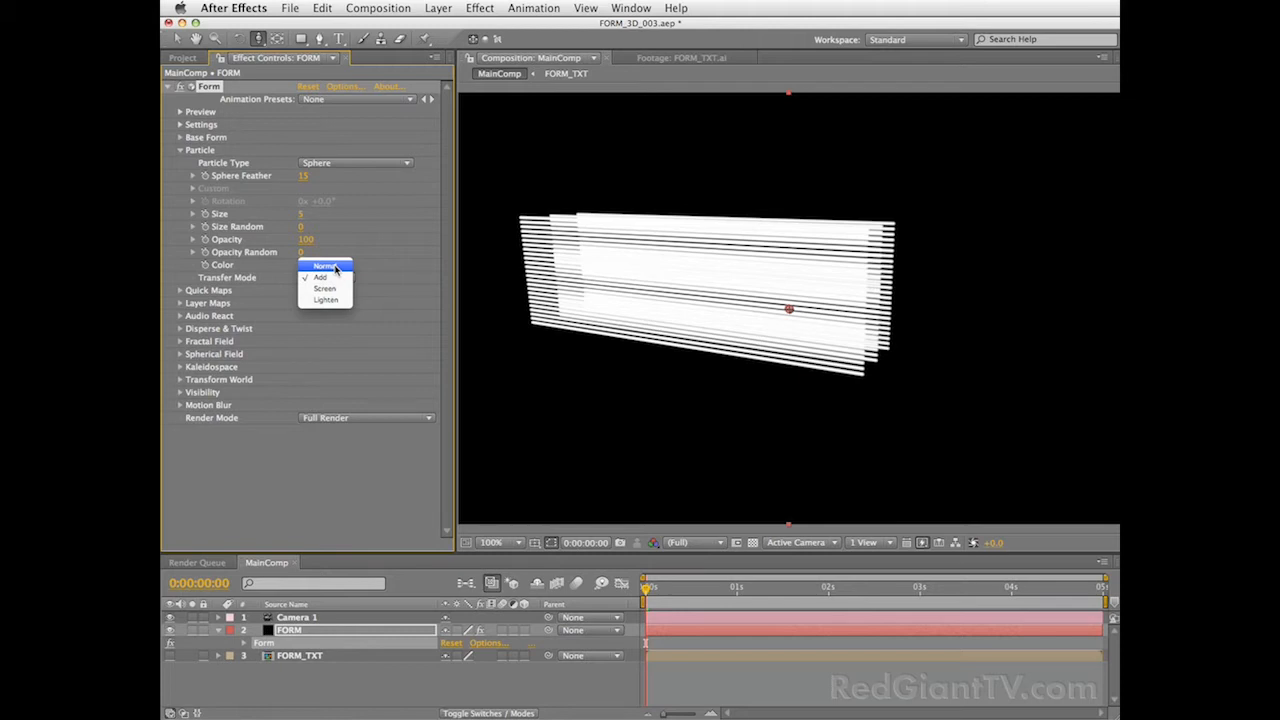
click(335, 267)
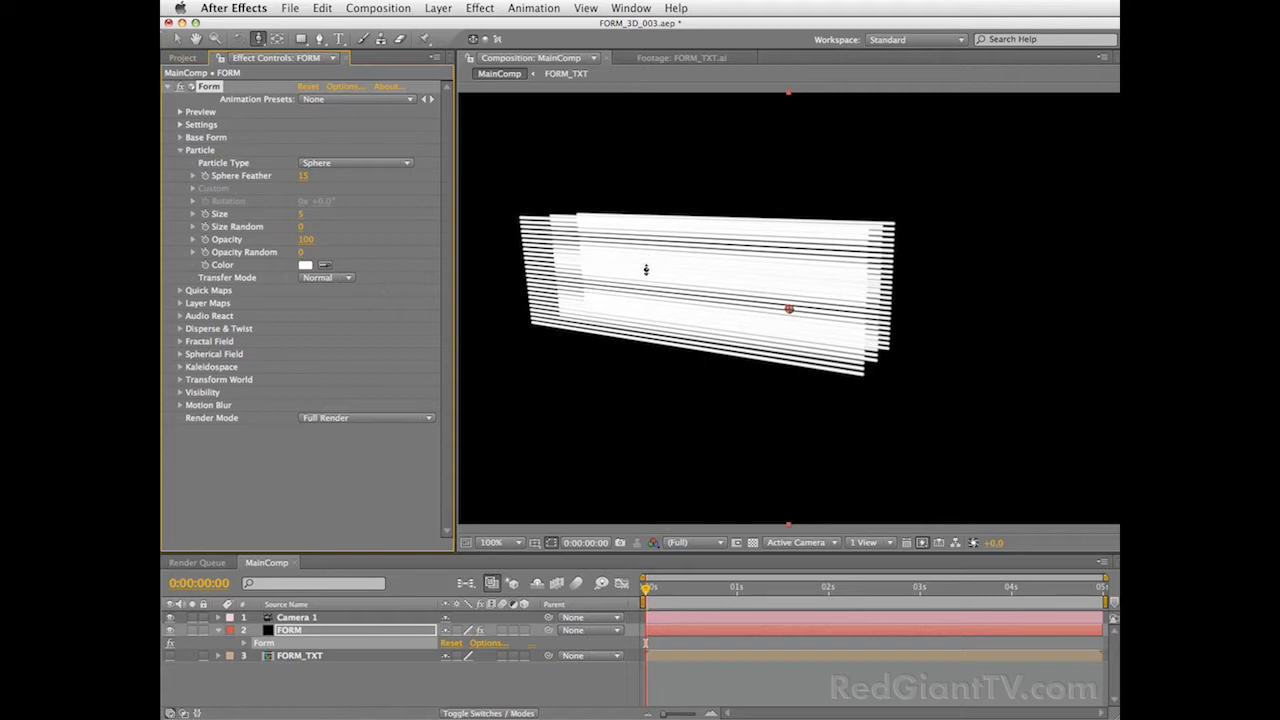
click(181, 150)
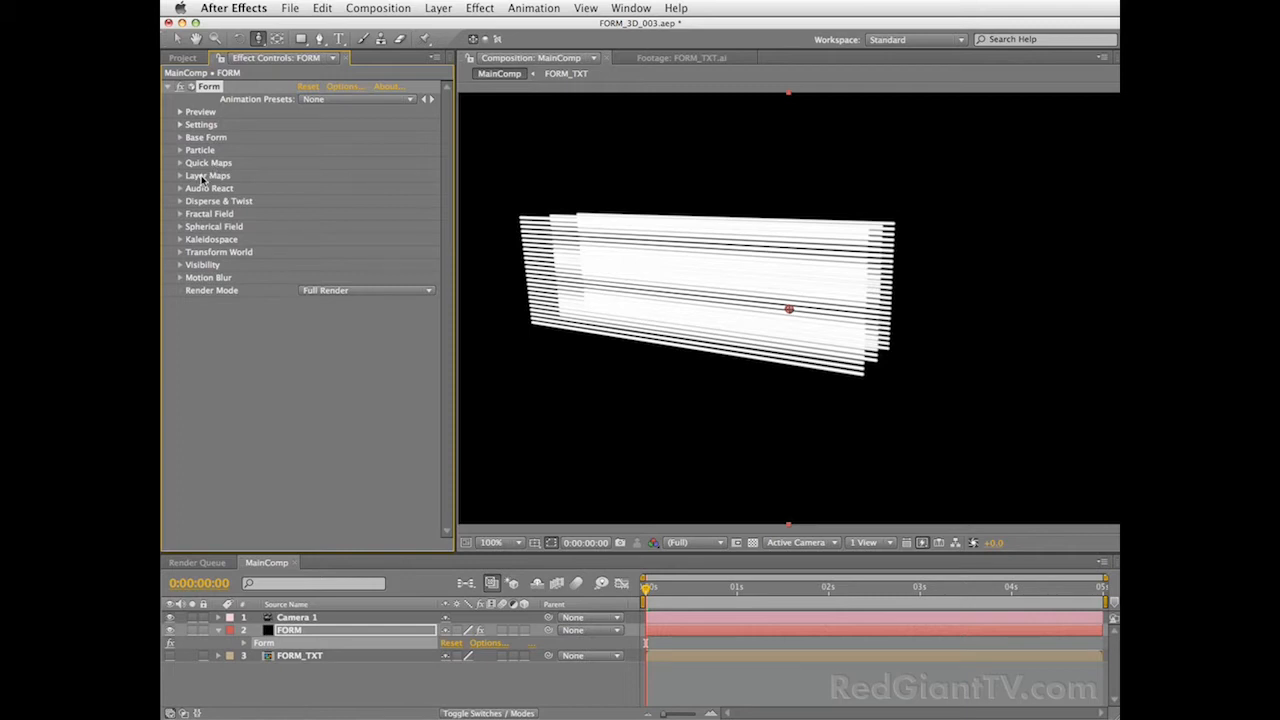
Save an incremented version of the project and assign the FORM_TXT layer as the Color and Alpha layer map.
click(181, 176)
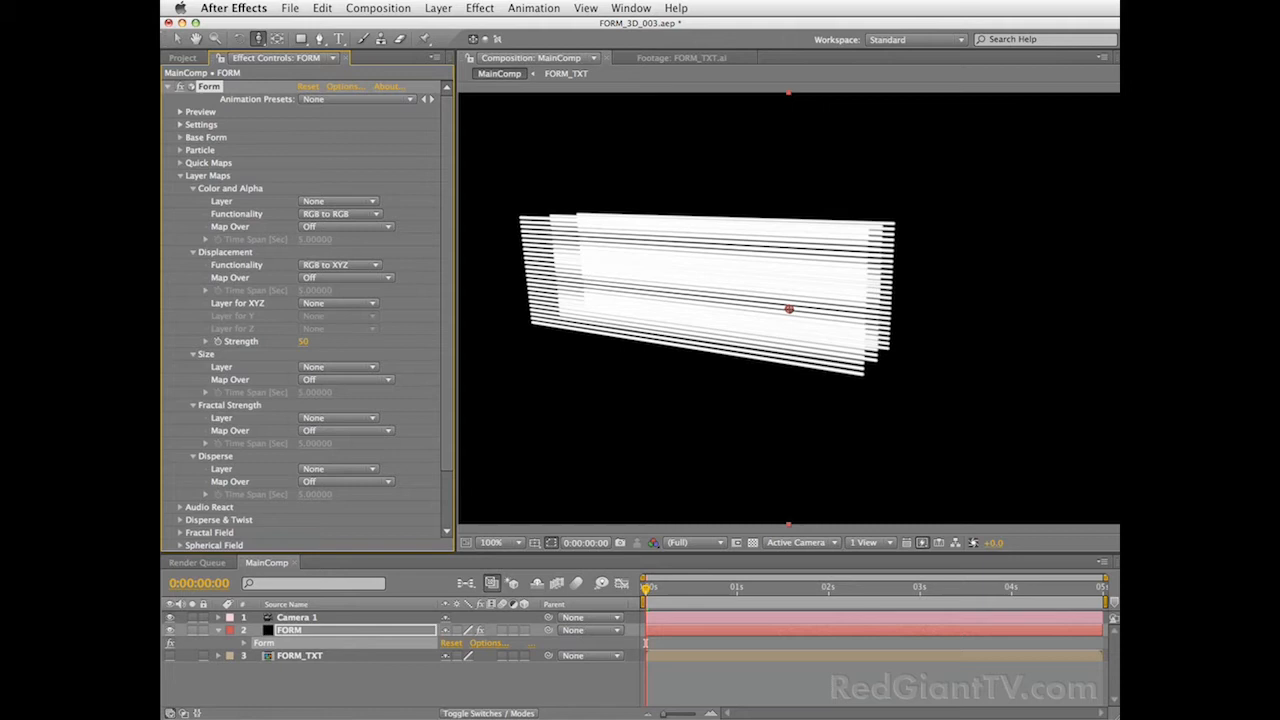
key(alt+shift+super+s)
click(328, 201)
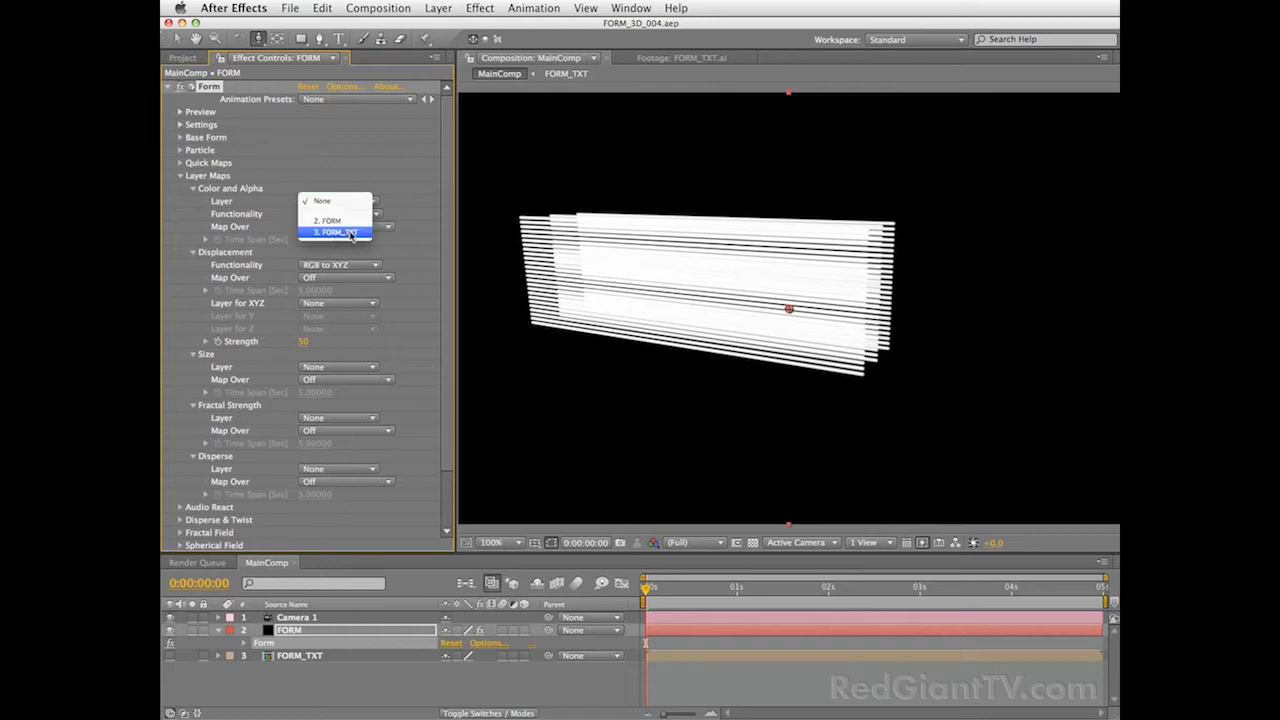
click(351, 236)
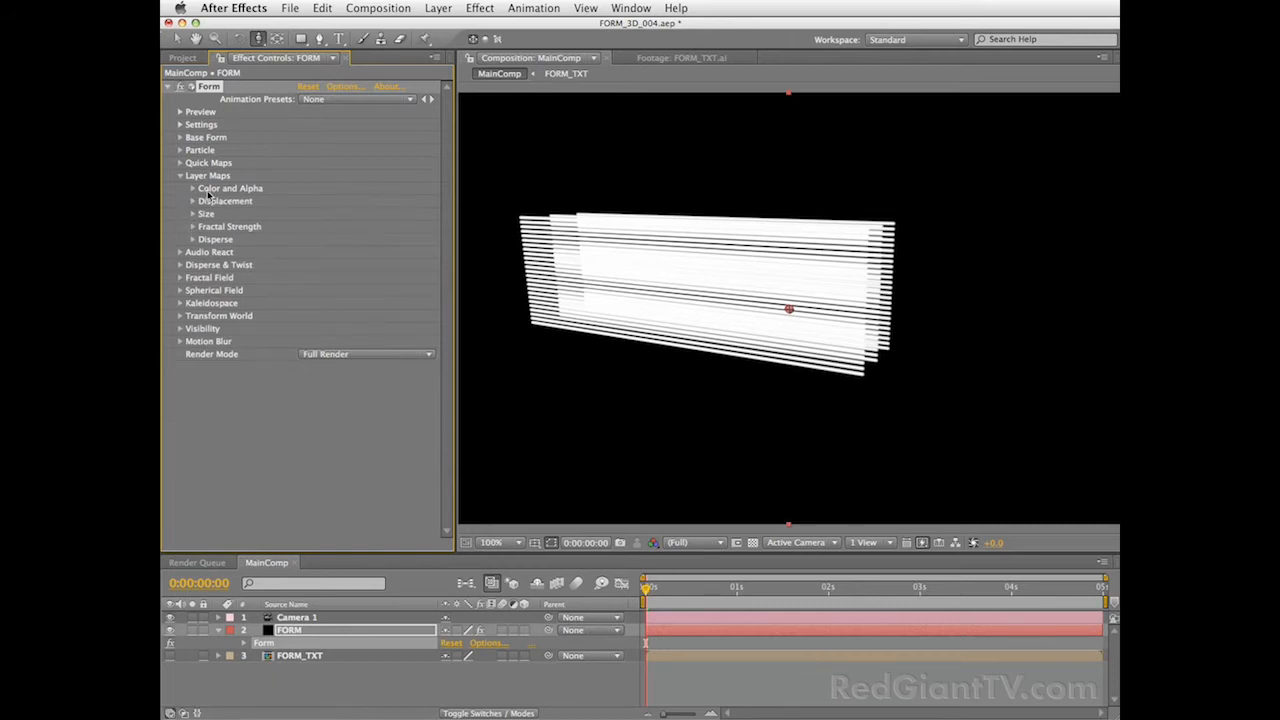
click(193, 189)
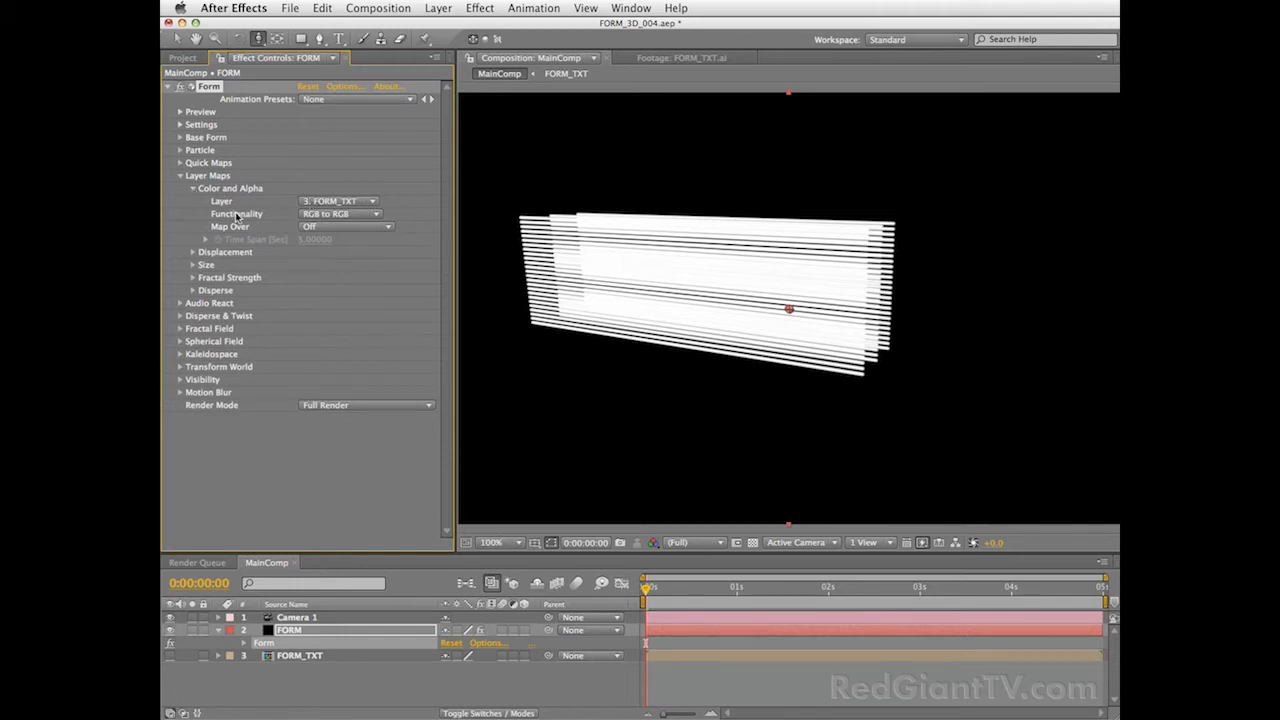
Set the Color and Alpha layer map's Functionality to RGBA to RGBA and its Map Over to XY.
click(354, 216)
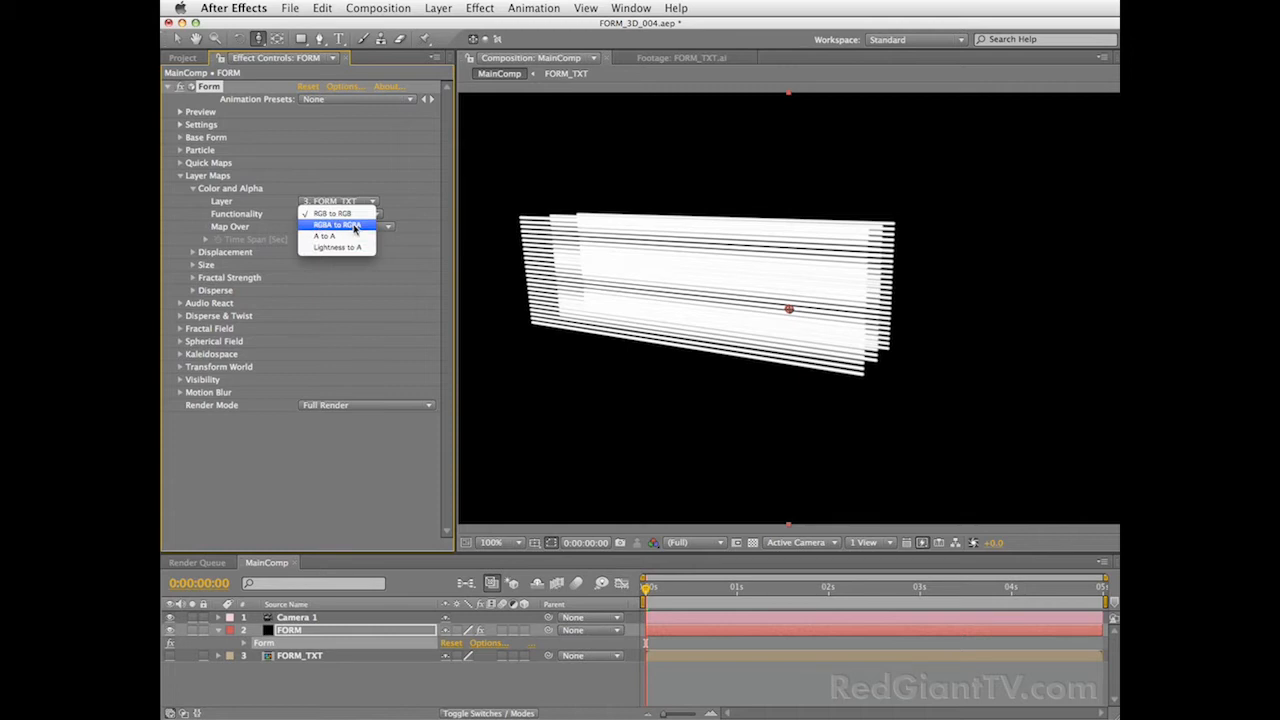
click(353, 225)
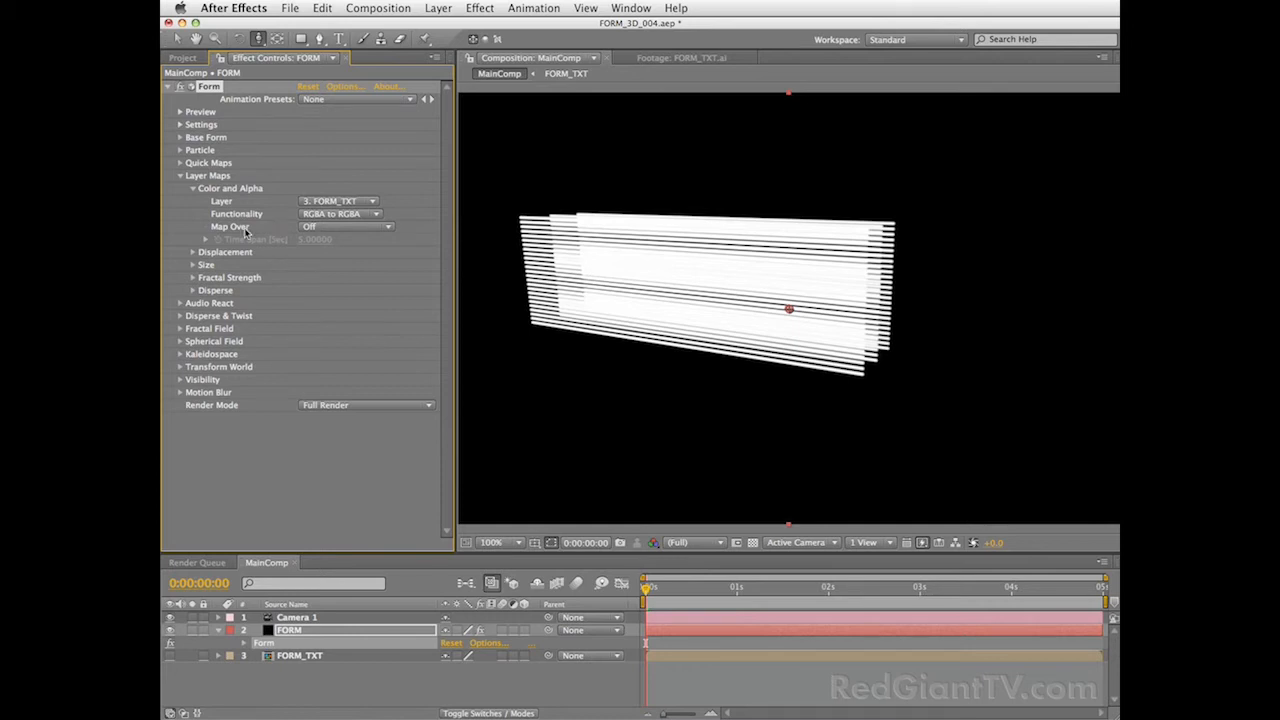
click(361, 231)
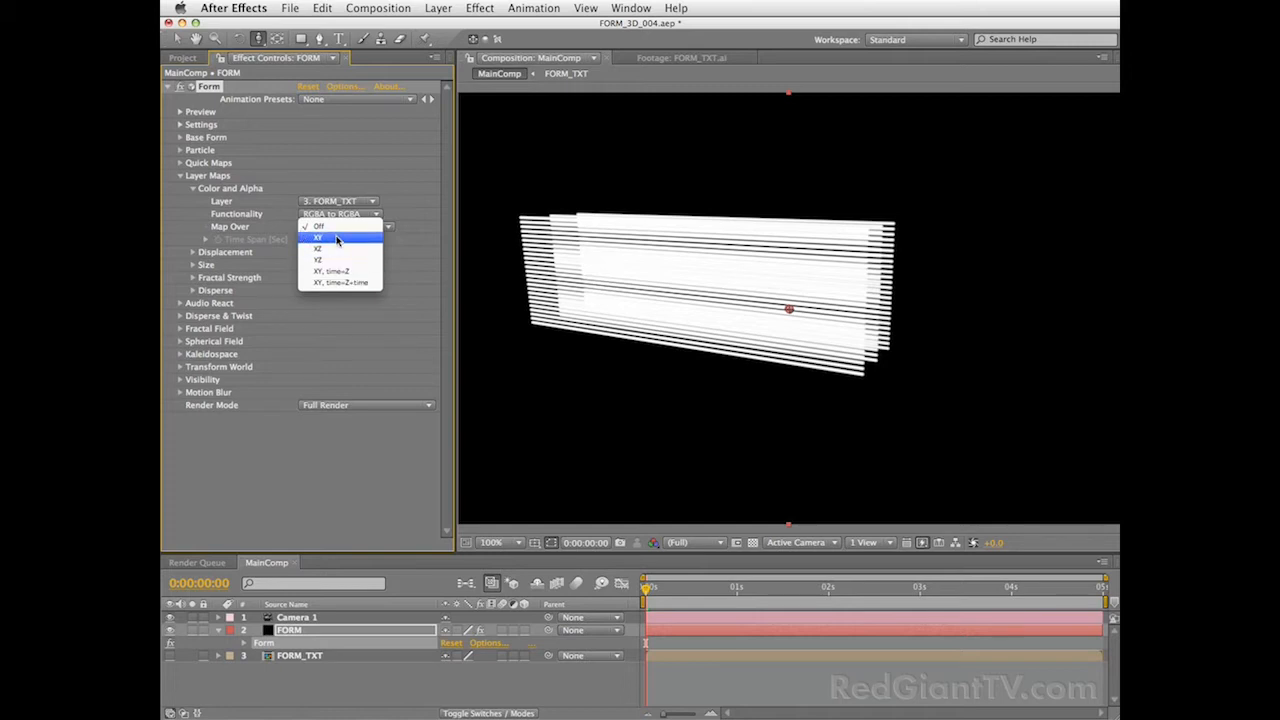
click(337, 239)
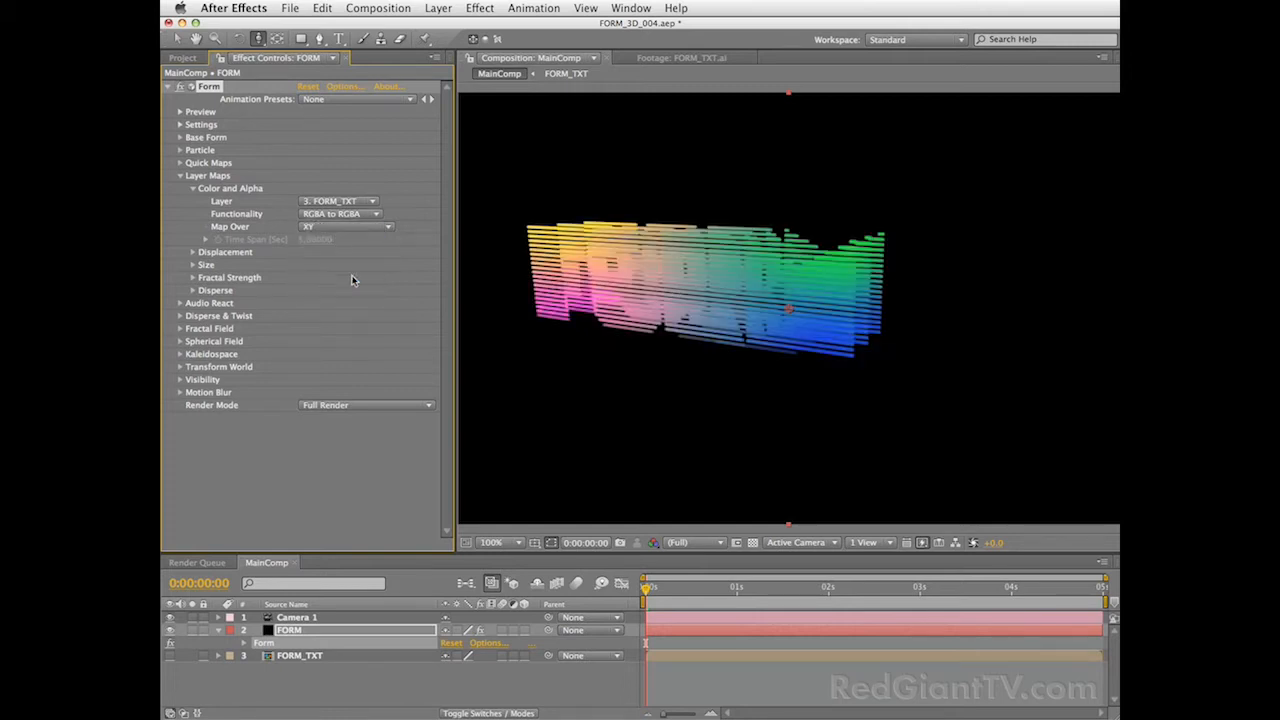
Check the gradient lettering in the FORM_TXT composition, then set the Color and Alpha map's Functionality to A to A in MainComp.
double_click(305, 655)
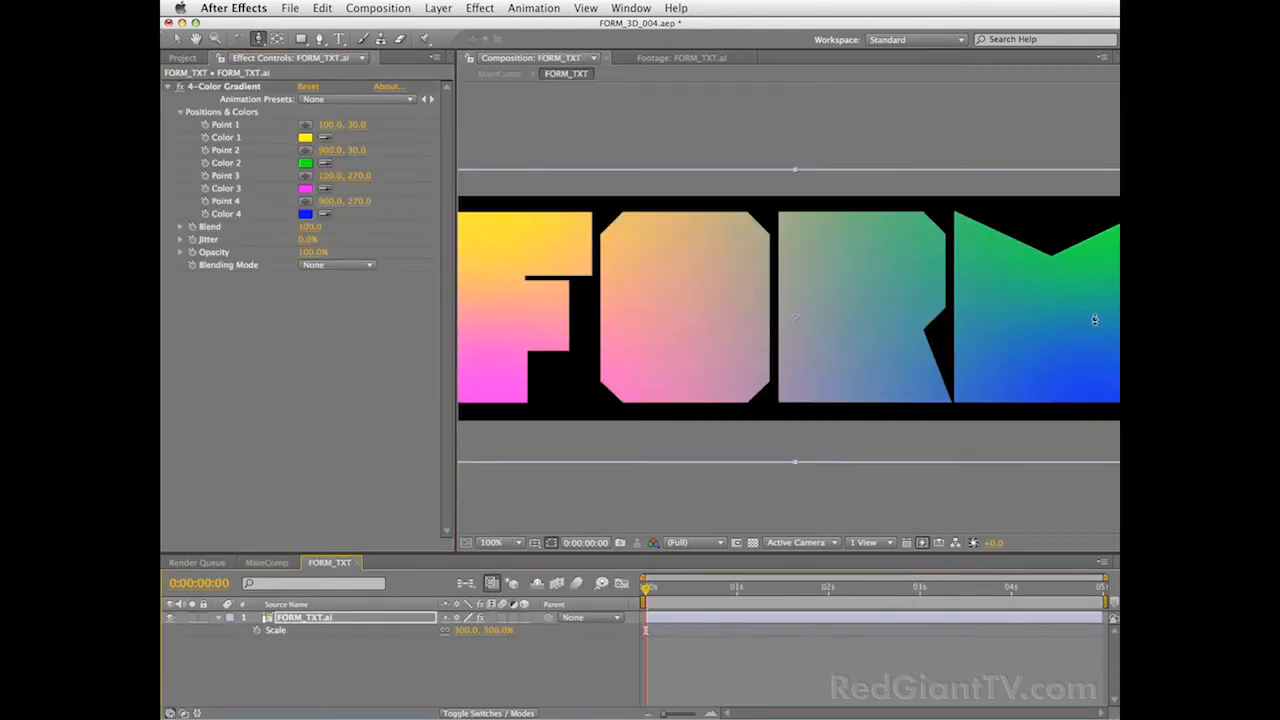
click(266, 563)
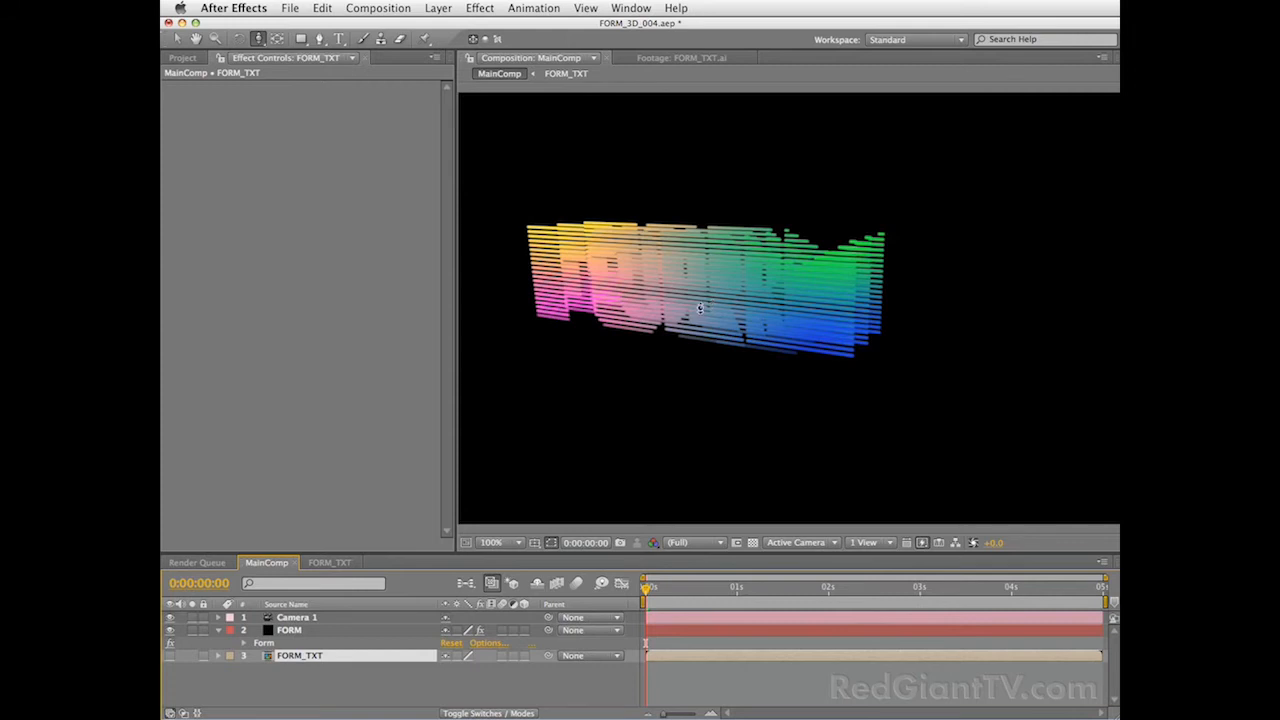
click(265, 645)
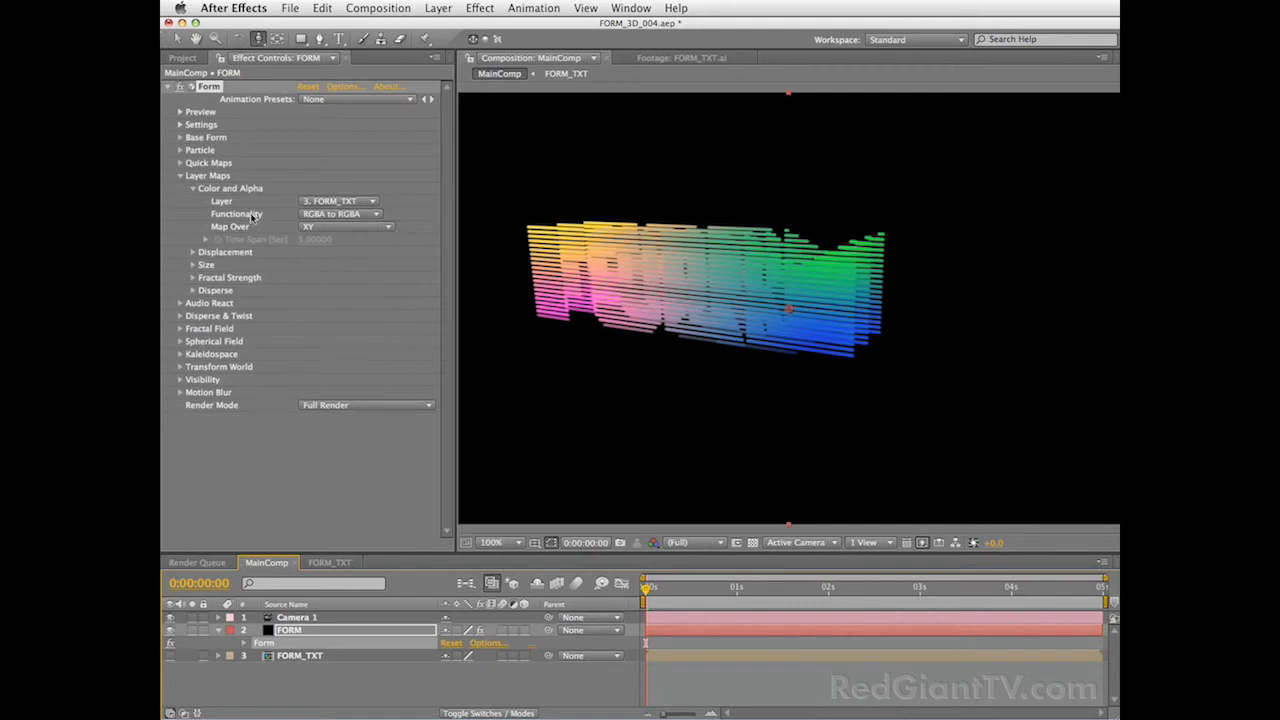
click(364, 215)
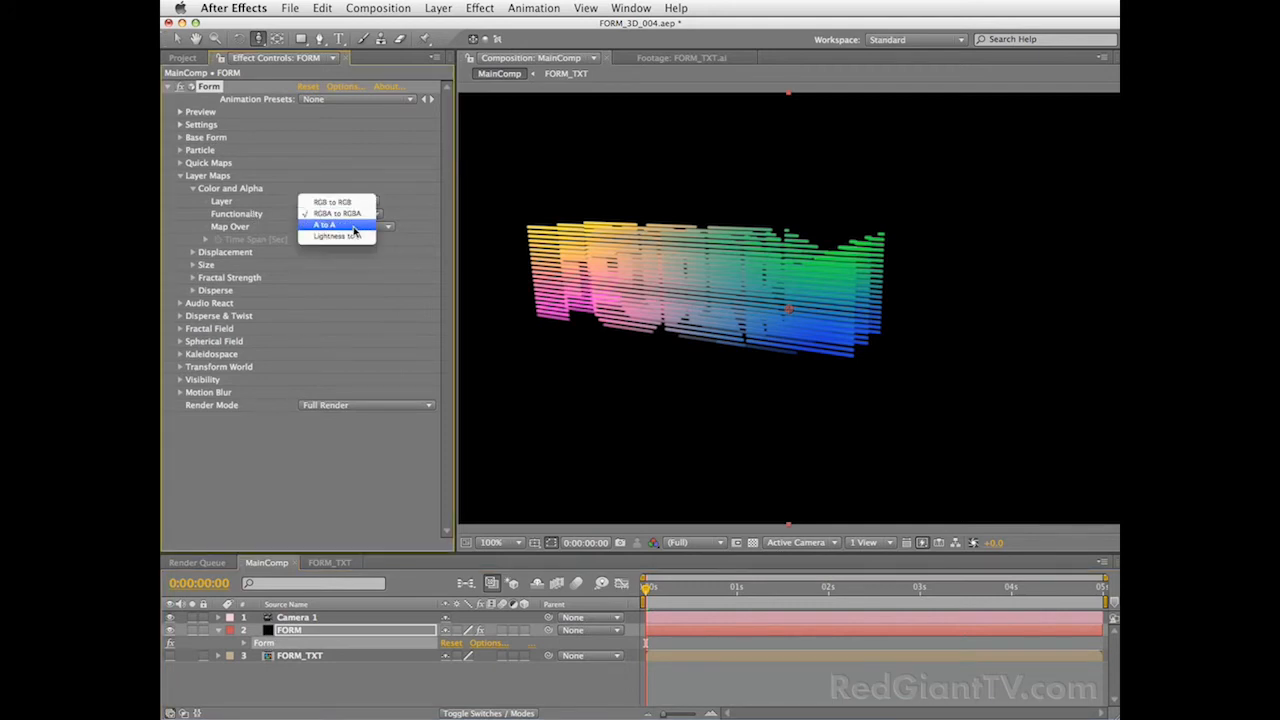
click(352, 228)
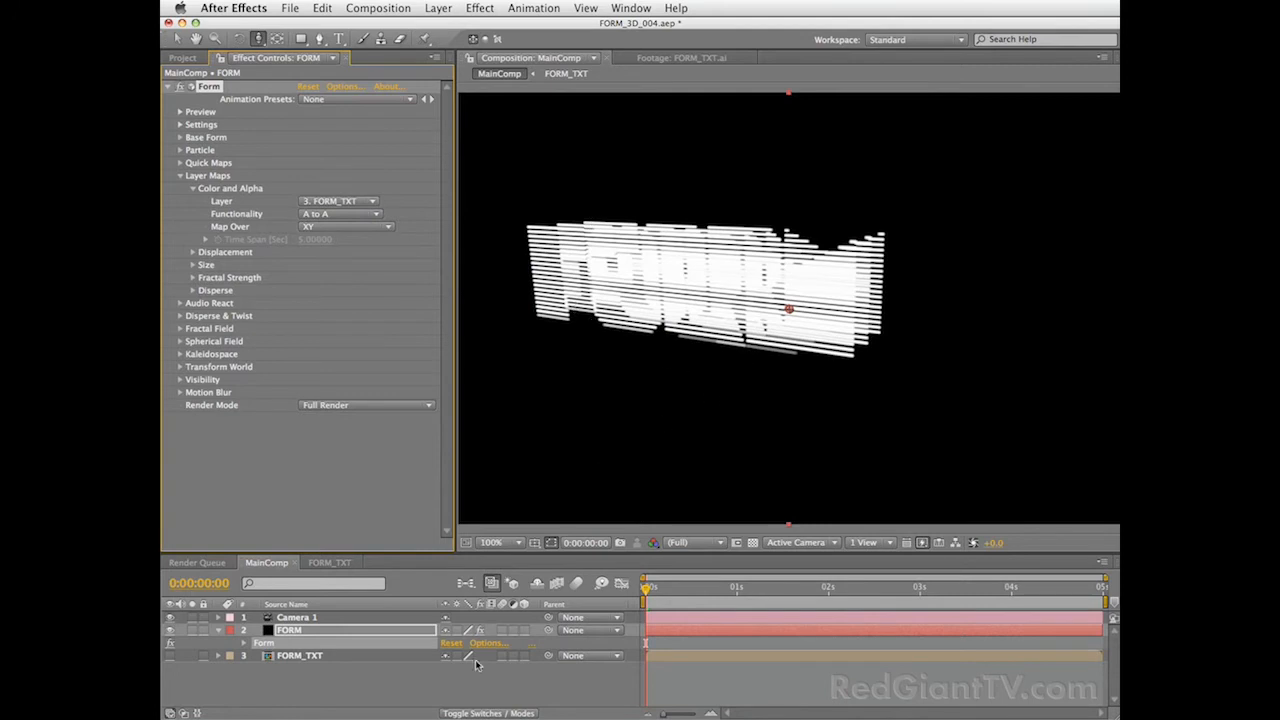
Collapse the Layer Maps, review the Quick Maps' Map #1 target options, and expand the Color Map gradient.
click(181, 176)
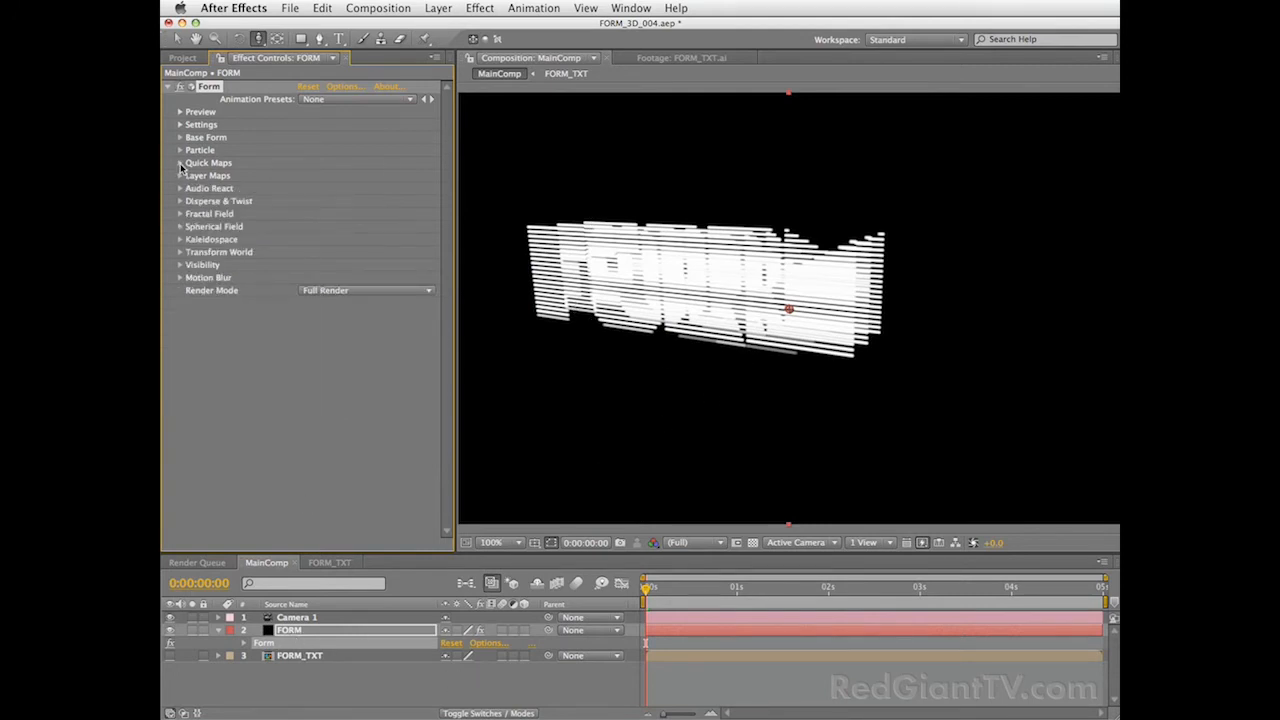
click(181, 163)
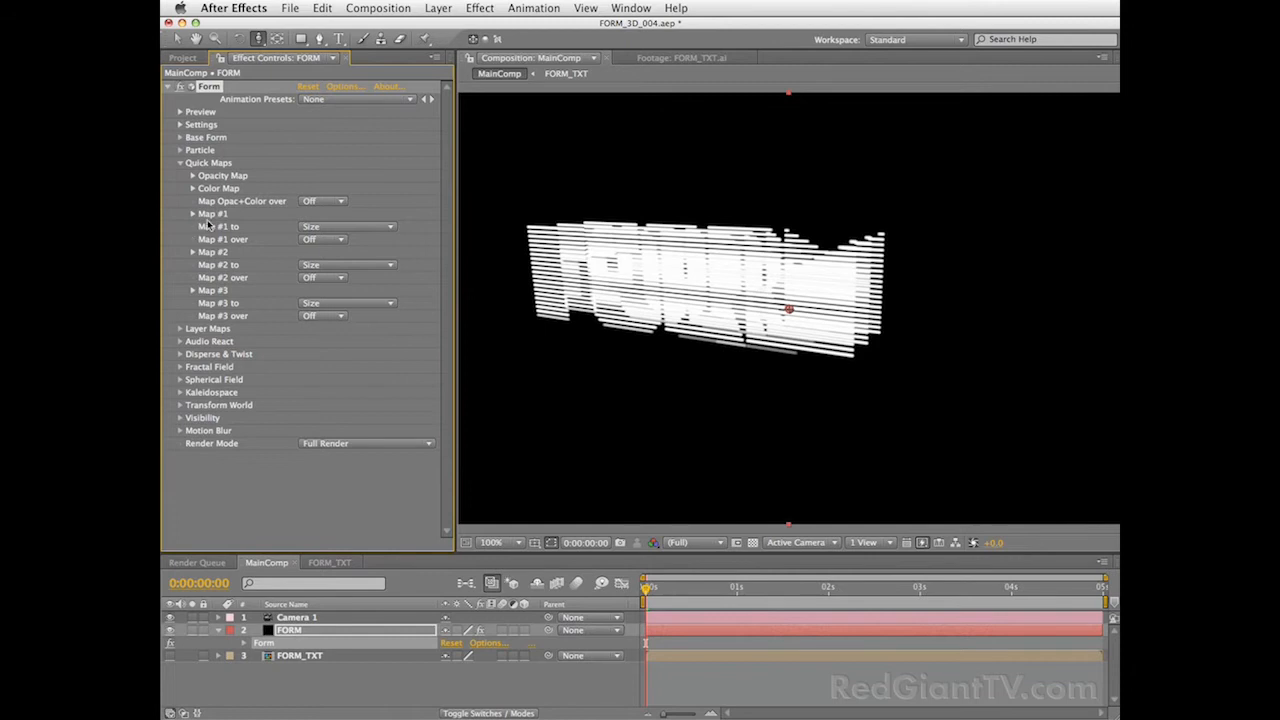
click(385, 228)
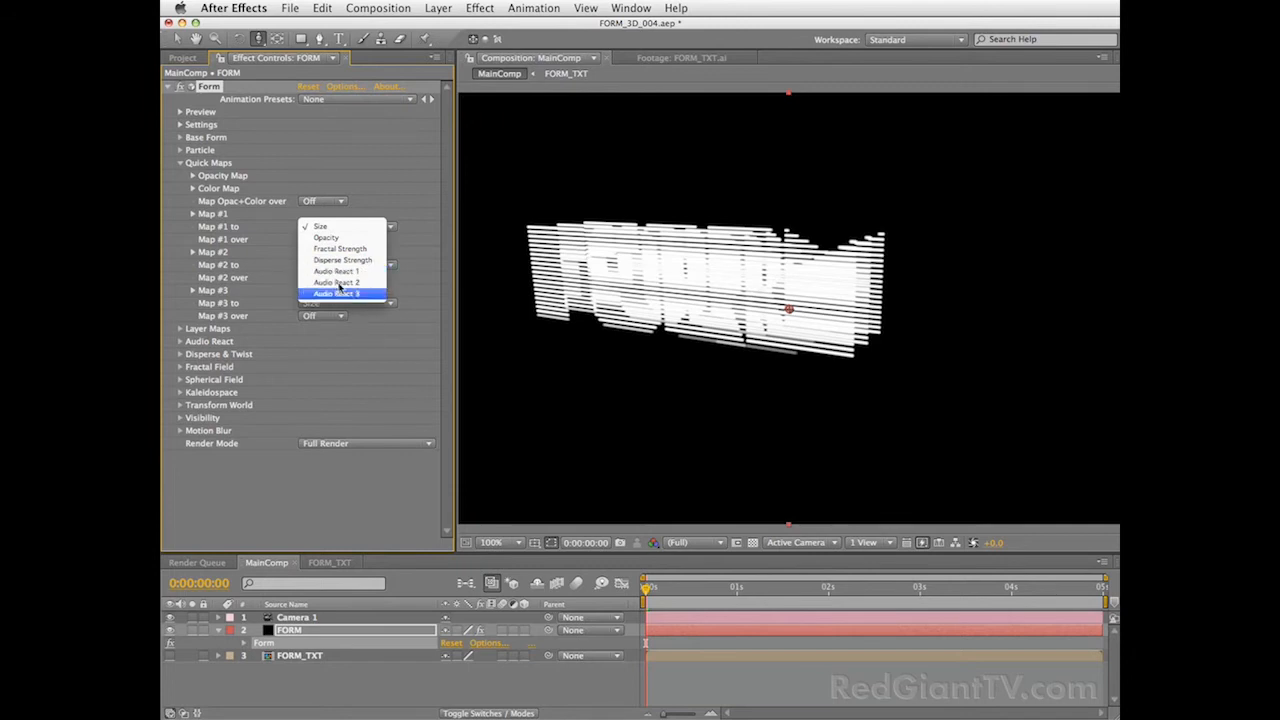
click(411, 153)
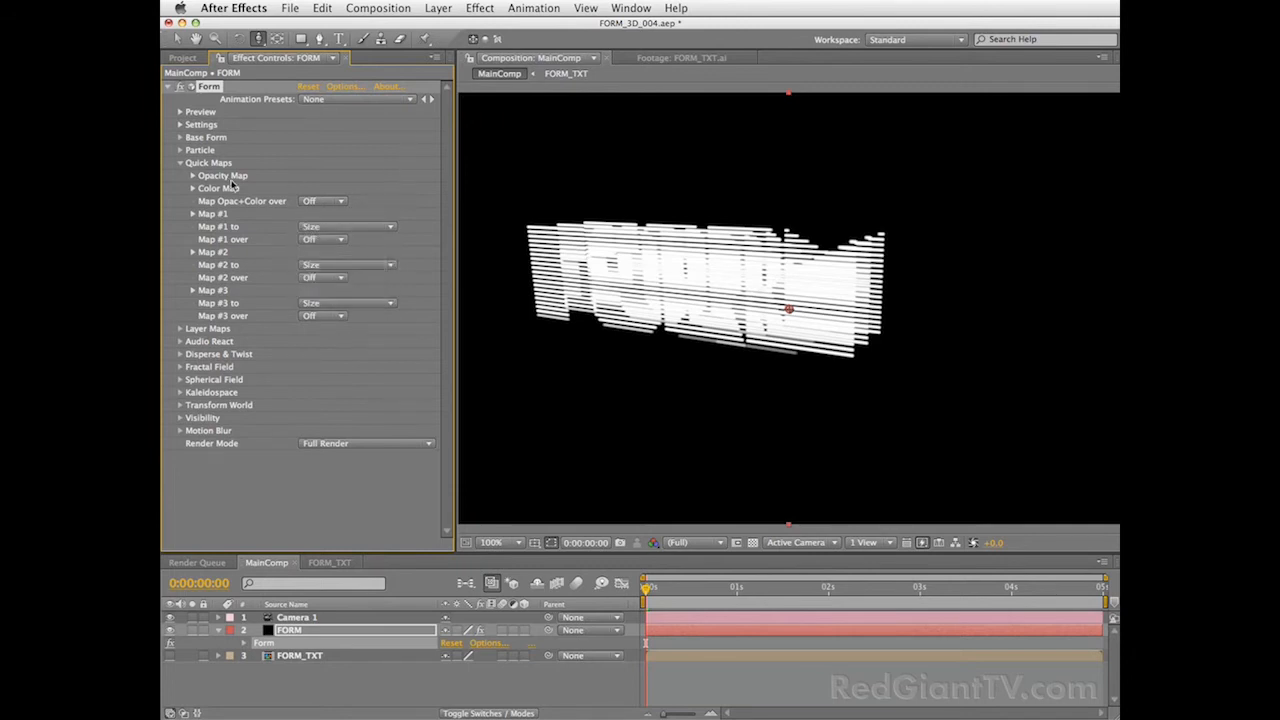
click(193, 188)
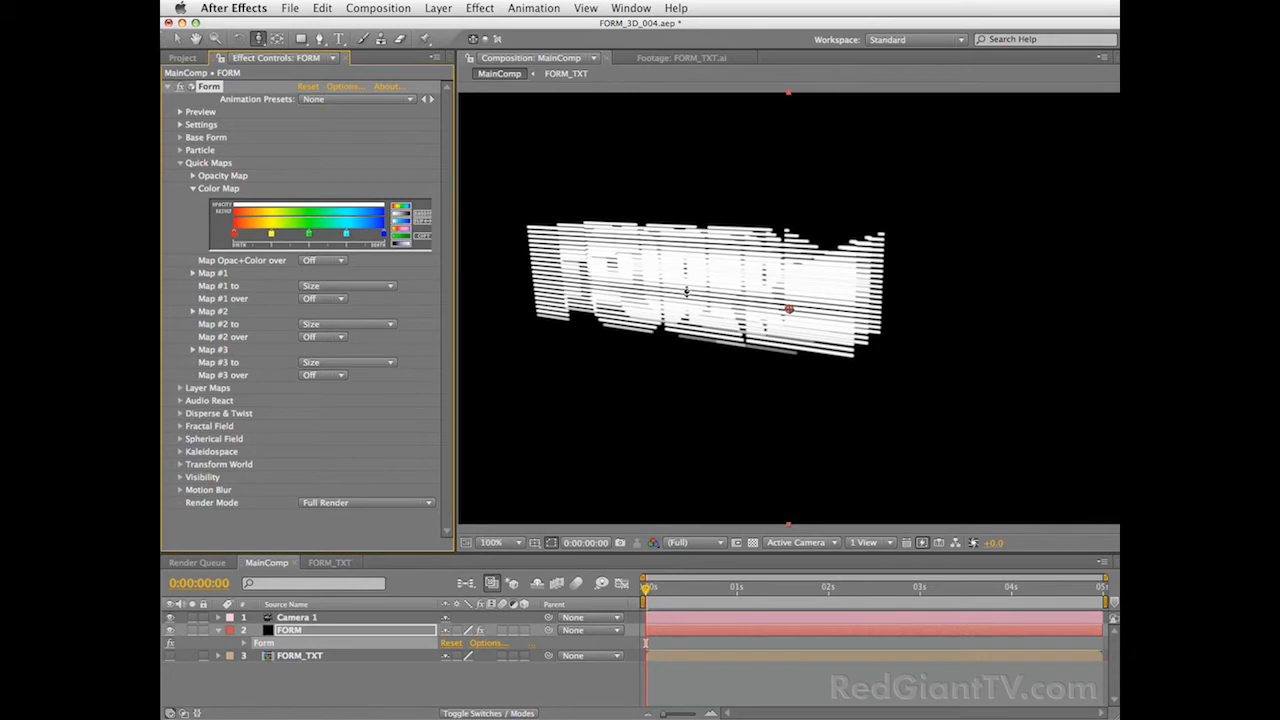
Orbit the camera and move it closer so the particle lettering fills the frame at a steep angle.
drag(734, 272, 725, 307)
key(c)
drag(750, 245, 789, 194)
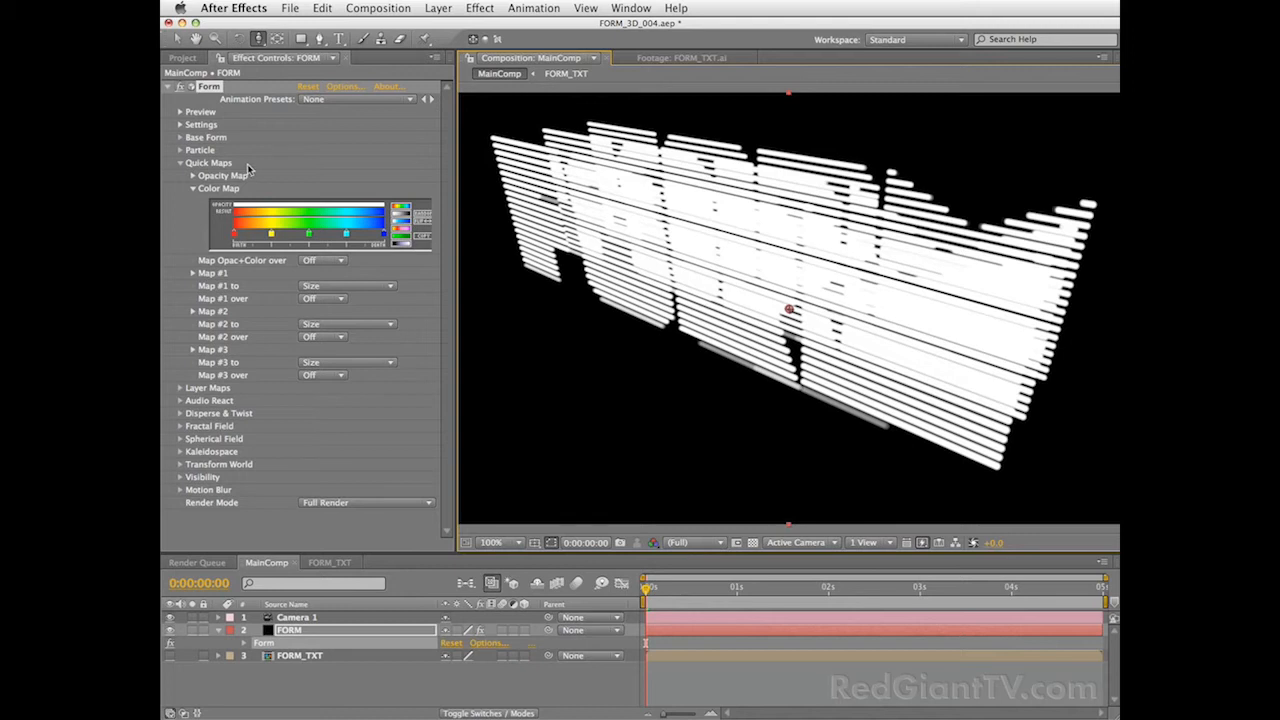
Set the base form's Size Z to 100 and its Strings in Z to 10.
click(180, 137)
click(306, 188)
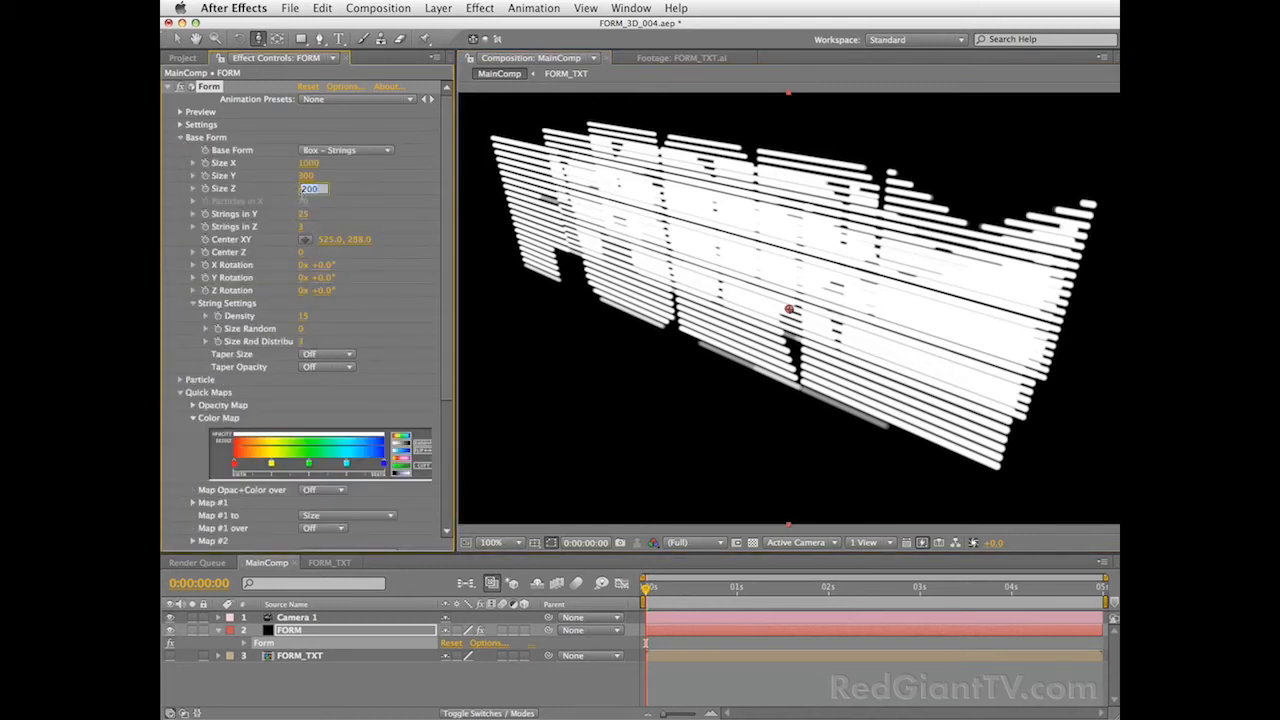
key(Return)
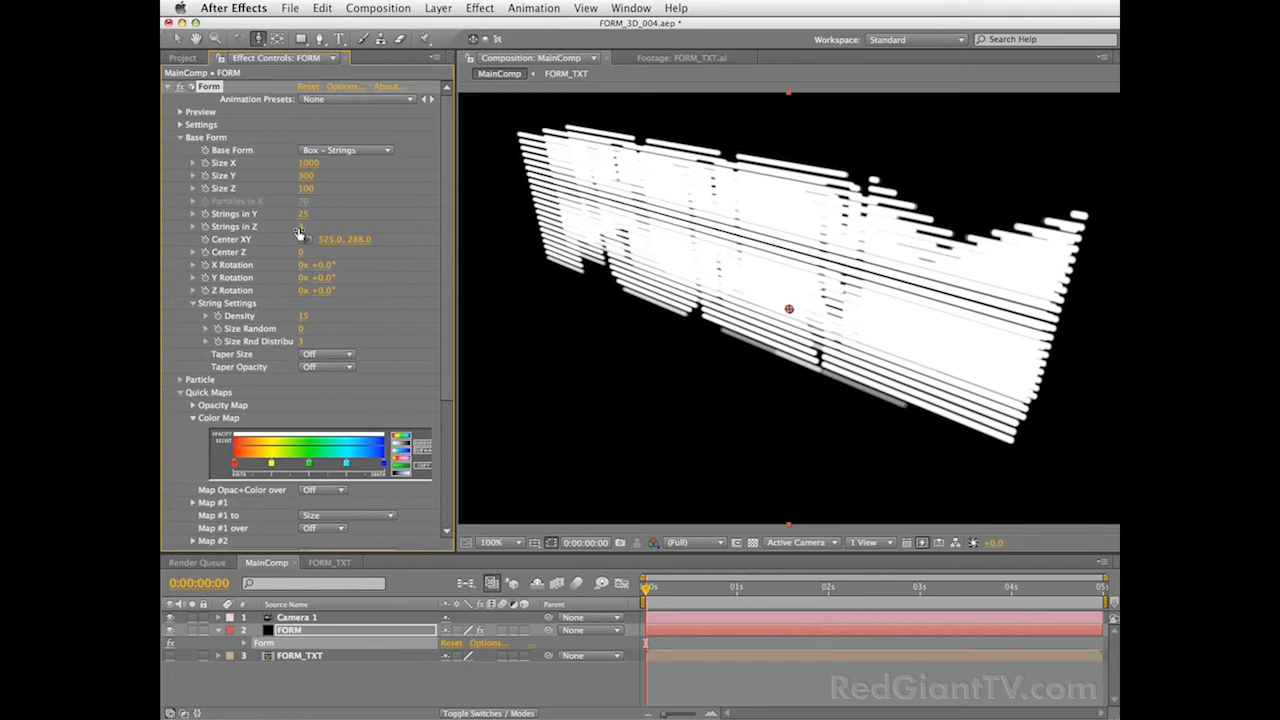
click(301, 227)
text(10)
key(Return)
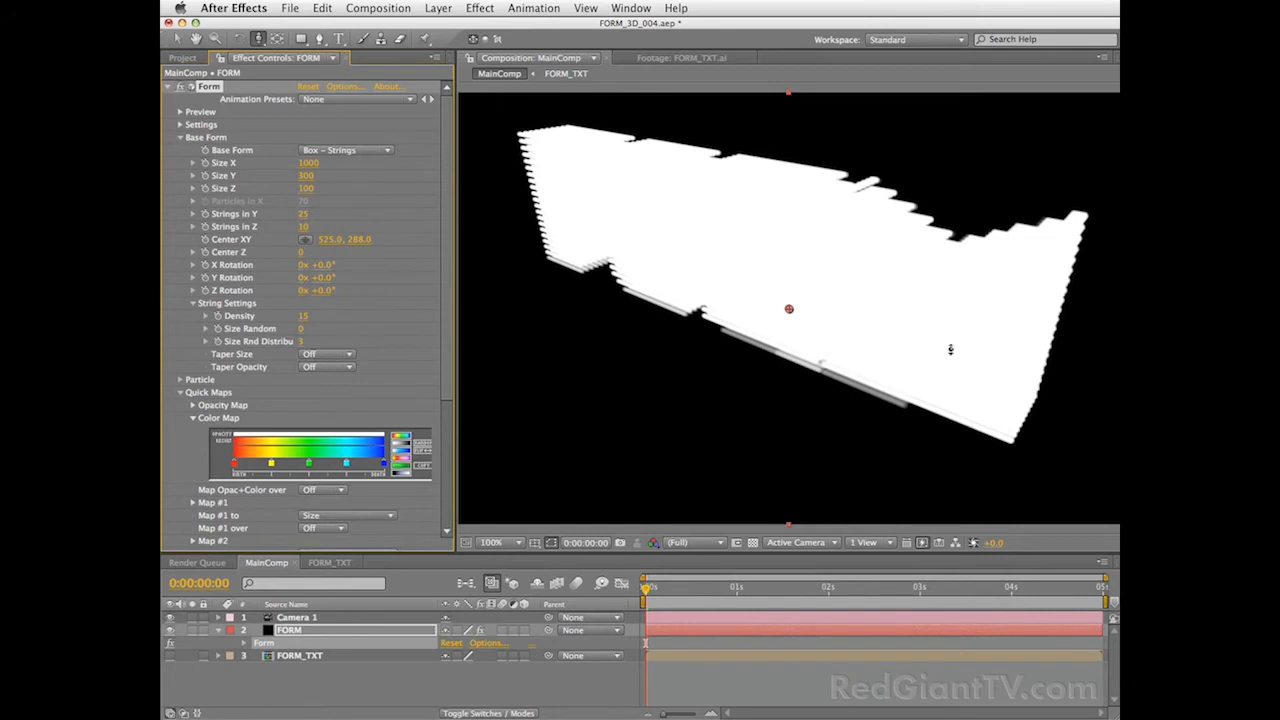
Try mapping the Quick Maps opacity and color over Y and X, and settle on Z.
scroll(455, 473, down, 4)
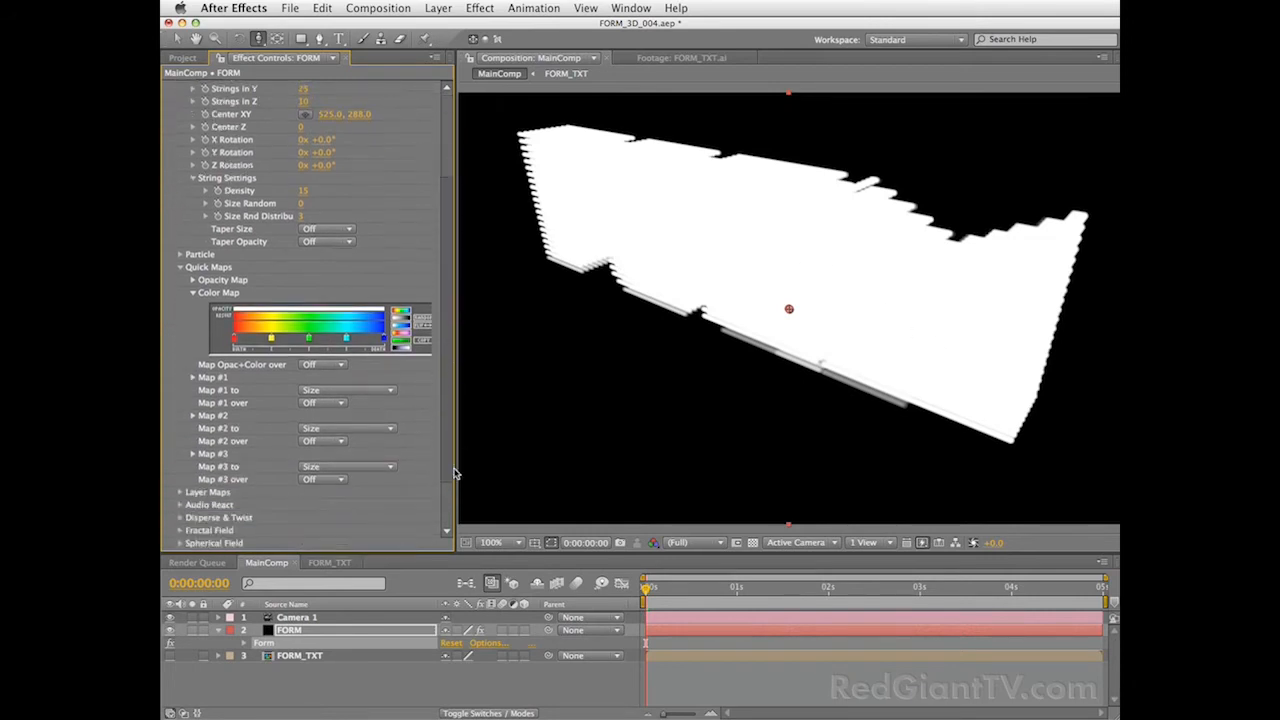
scroll(455, 473, down, 2)
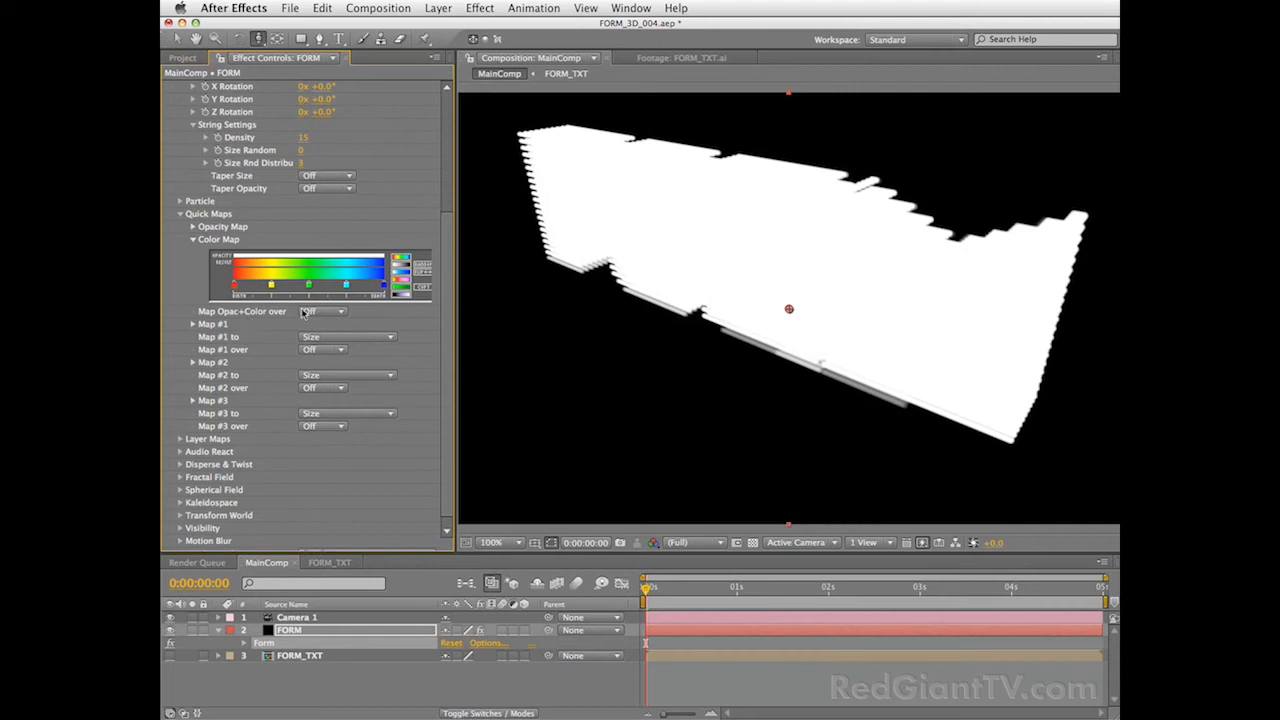
click(328, 312)
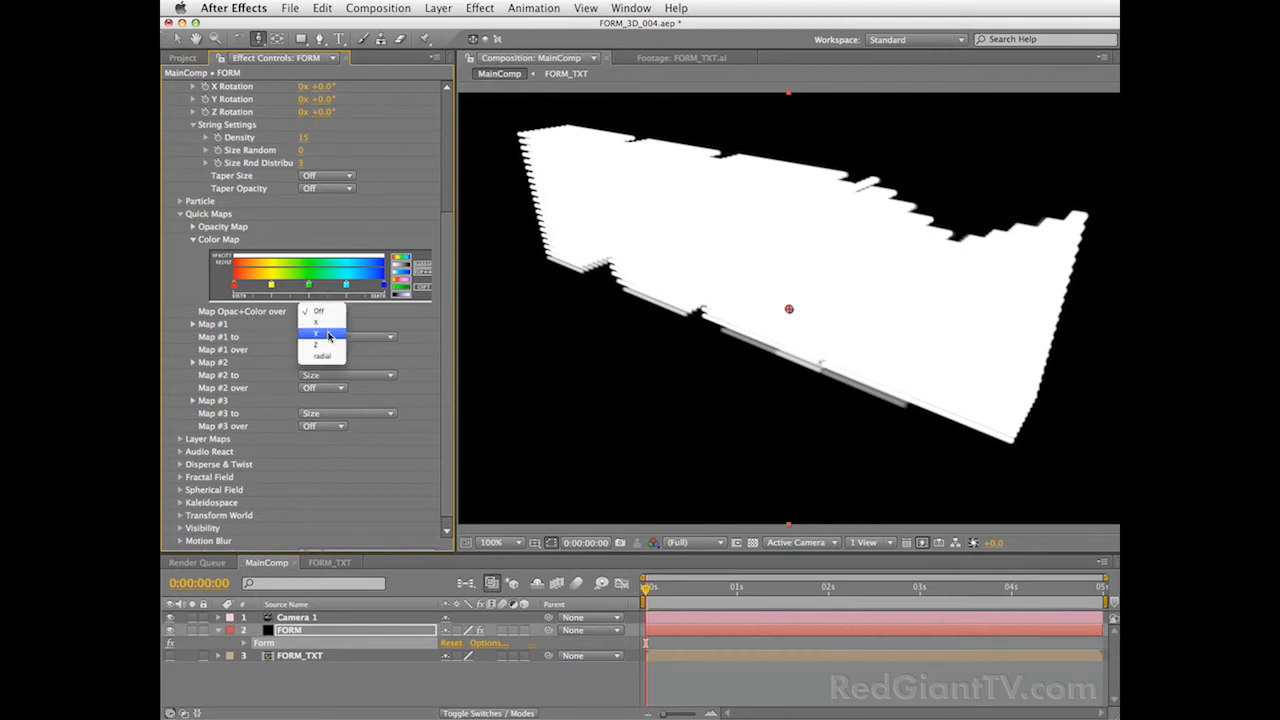
click(328, 336)
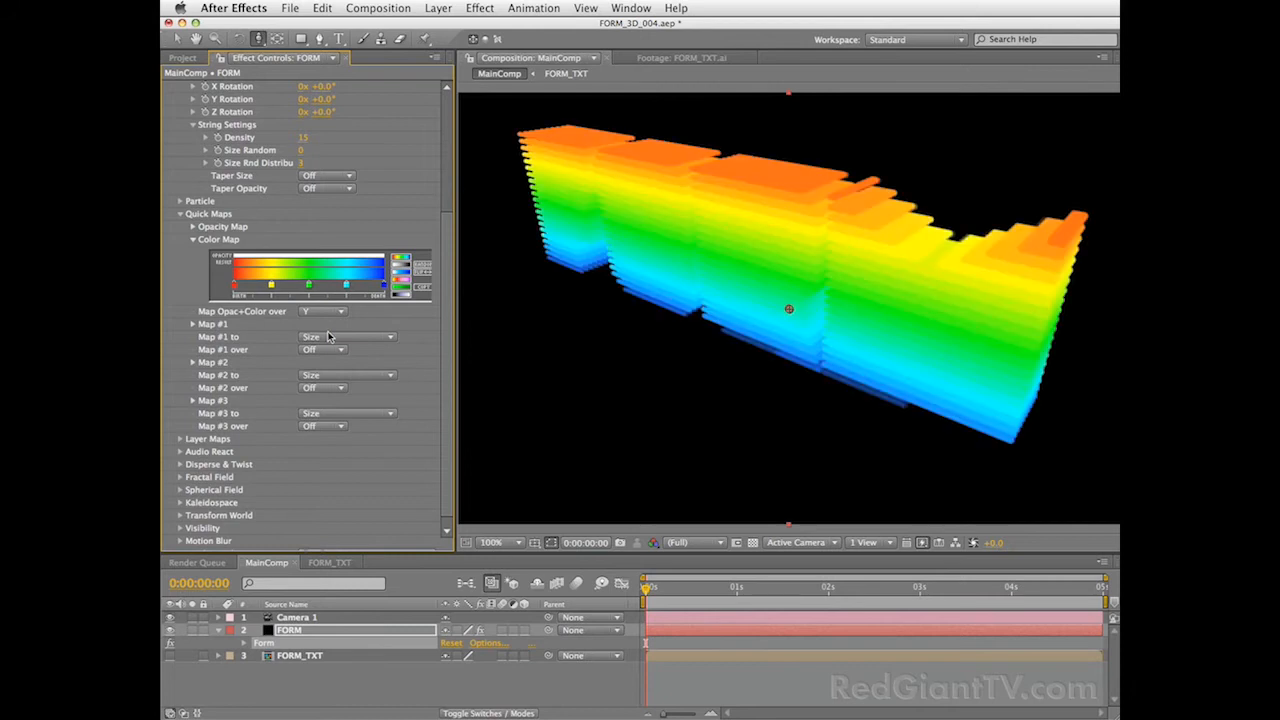
click(325, 312)
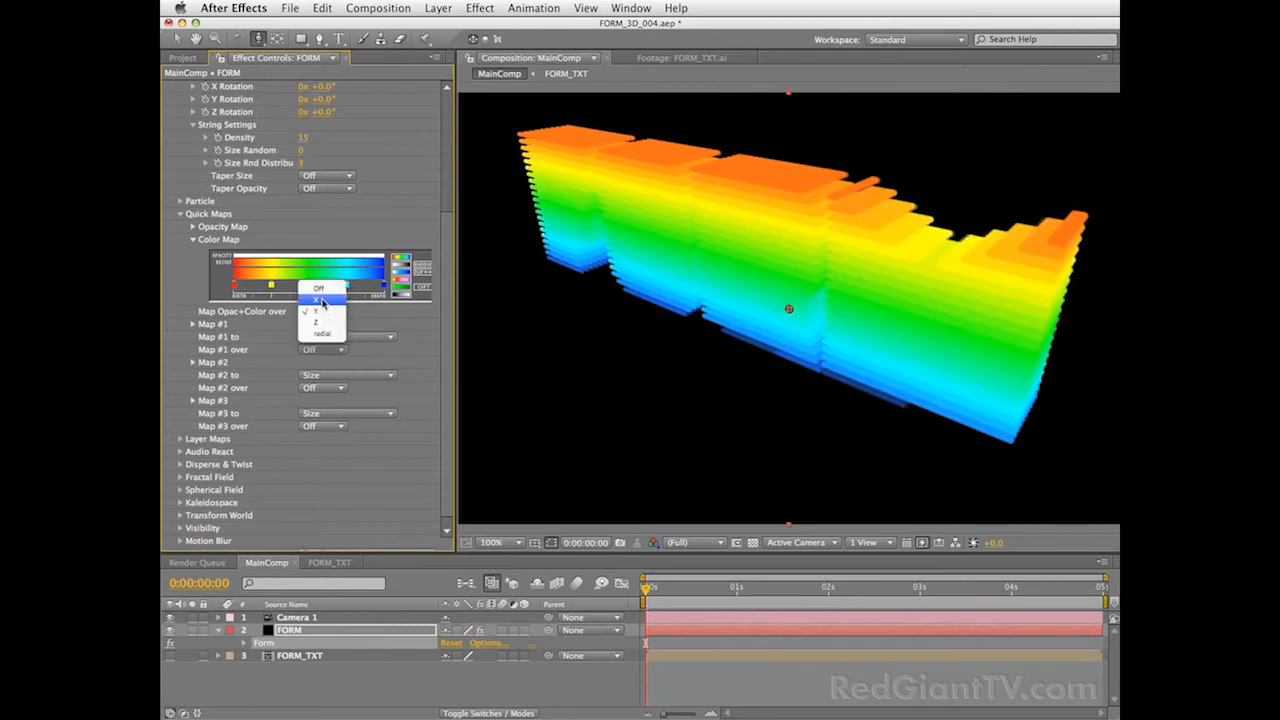
click(322, 301)
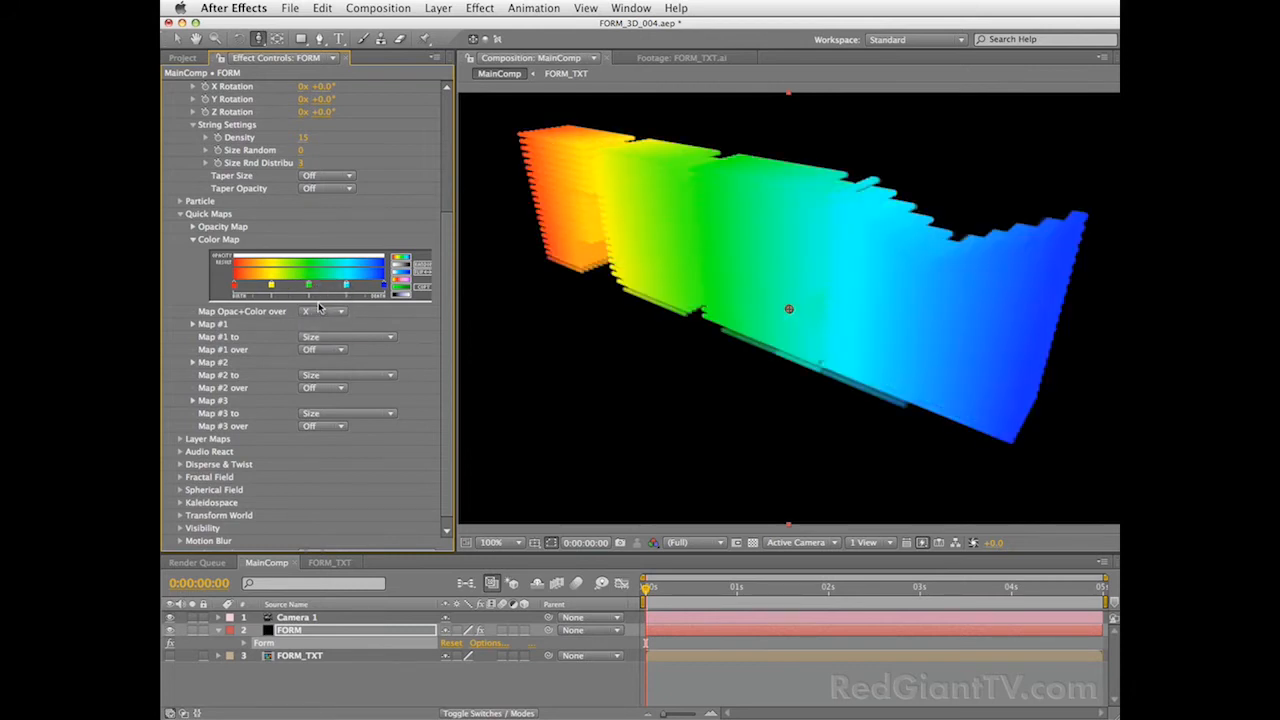
click(315, 311)
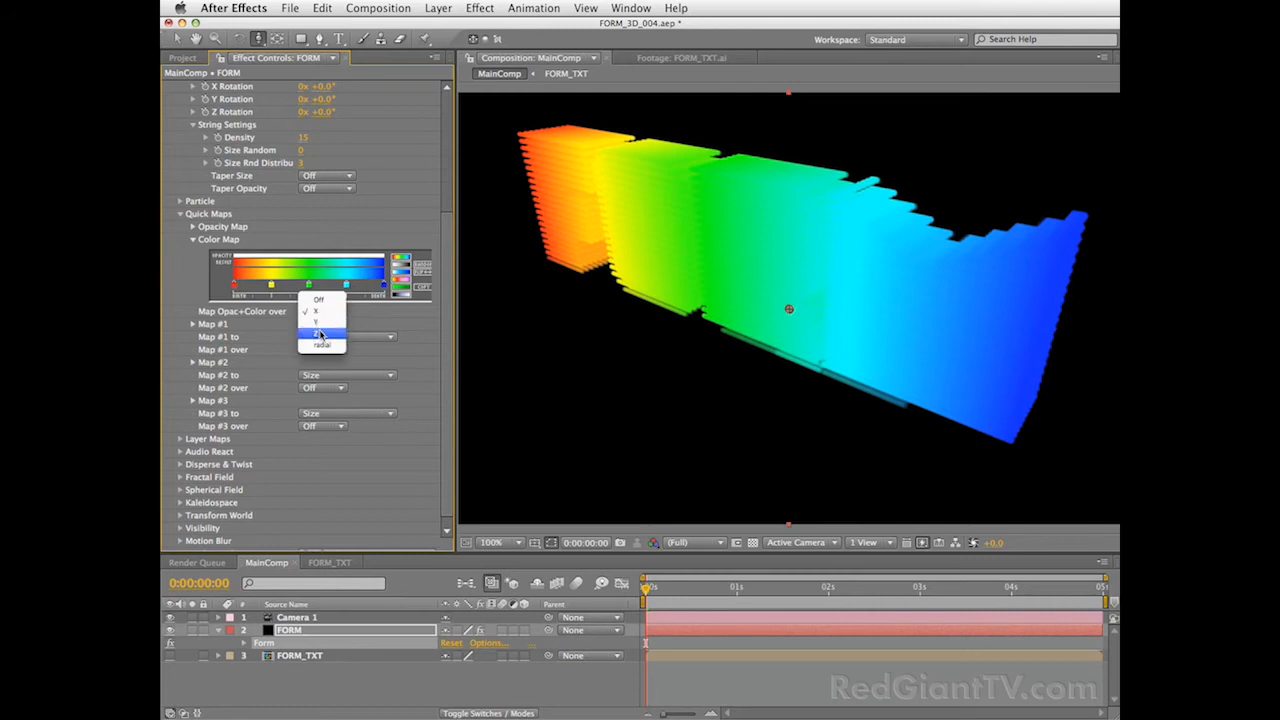
click(320, 334)
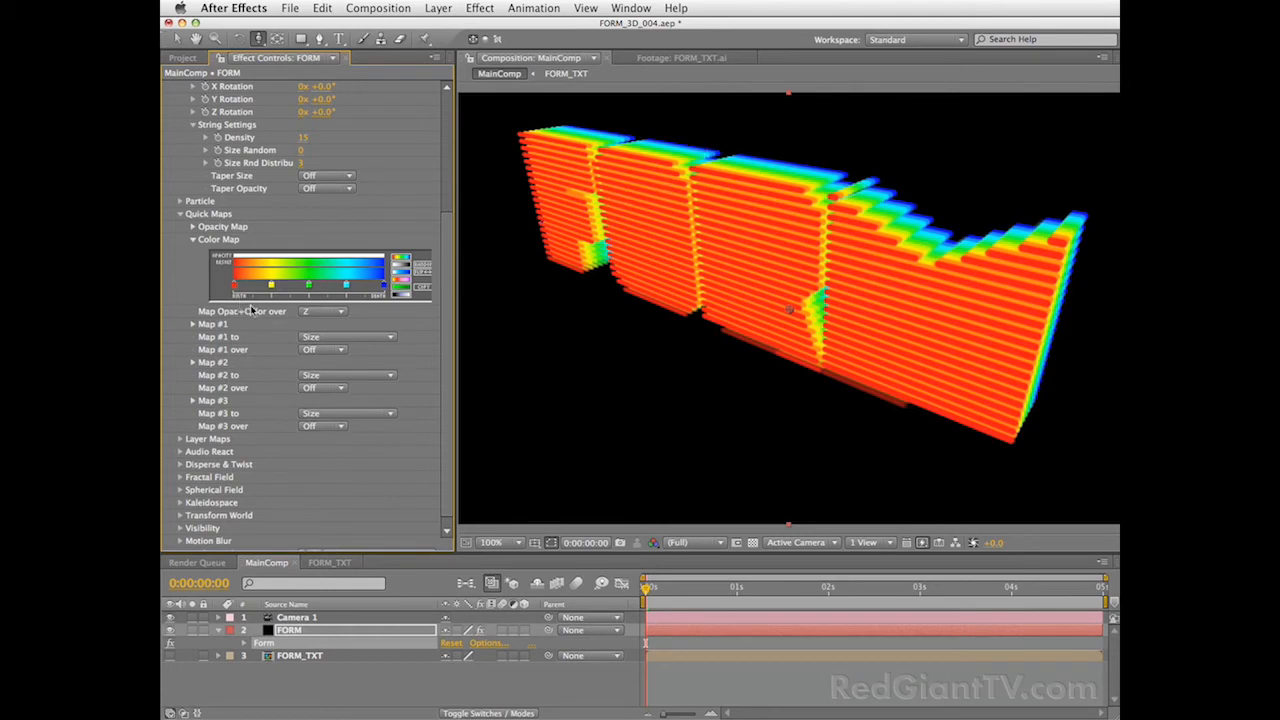
Give the Color Map a white-blue-cyan gradient with blue right beside white and cyan at the far end, and save an incremented project version.
click(401, 276)
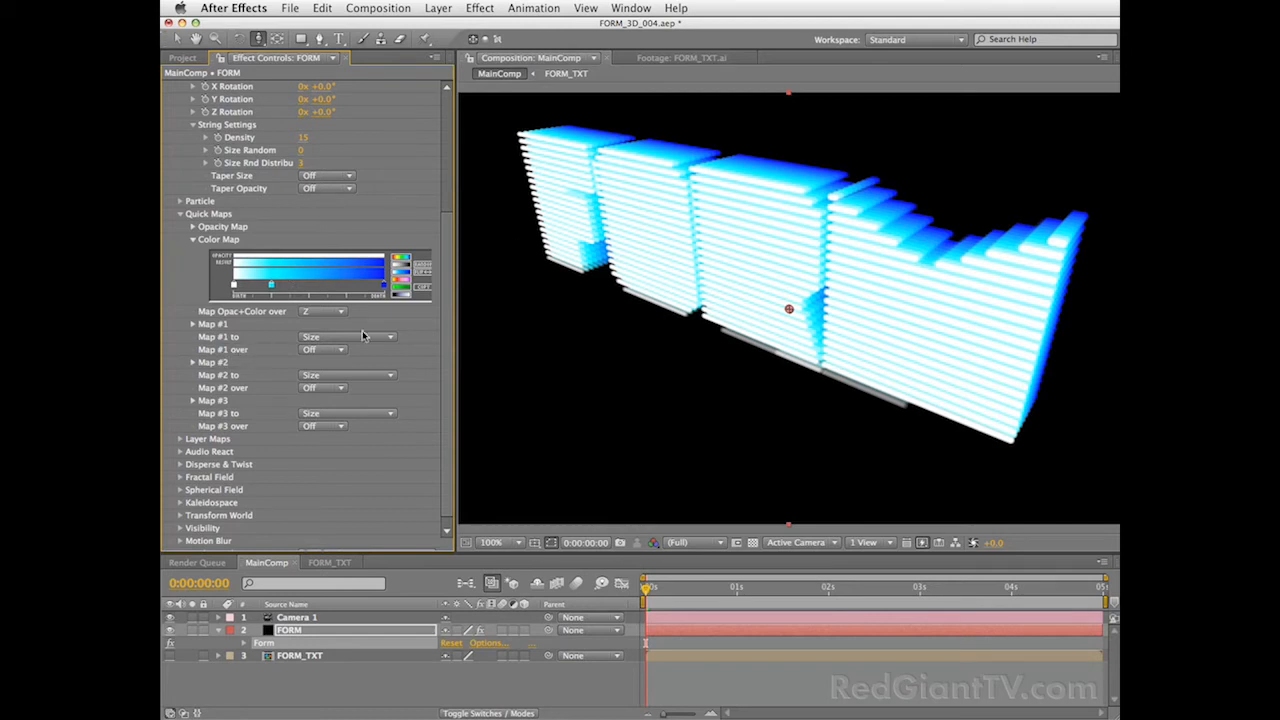
mouse_move(384, 286)
mouse_down()
mouse_move(263, 289)
mouse_move(386, 290)
mouse_up()
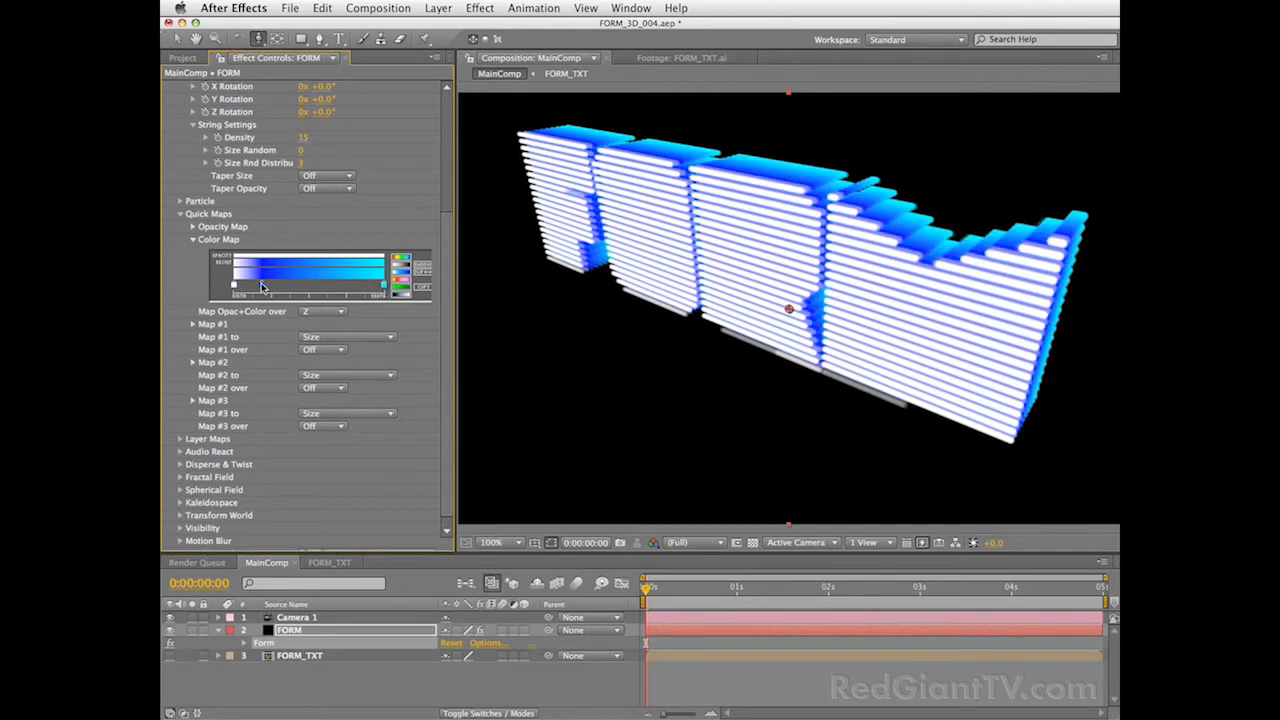
drag(263, 289, 238, 286)
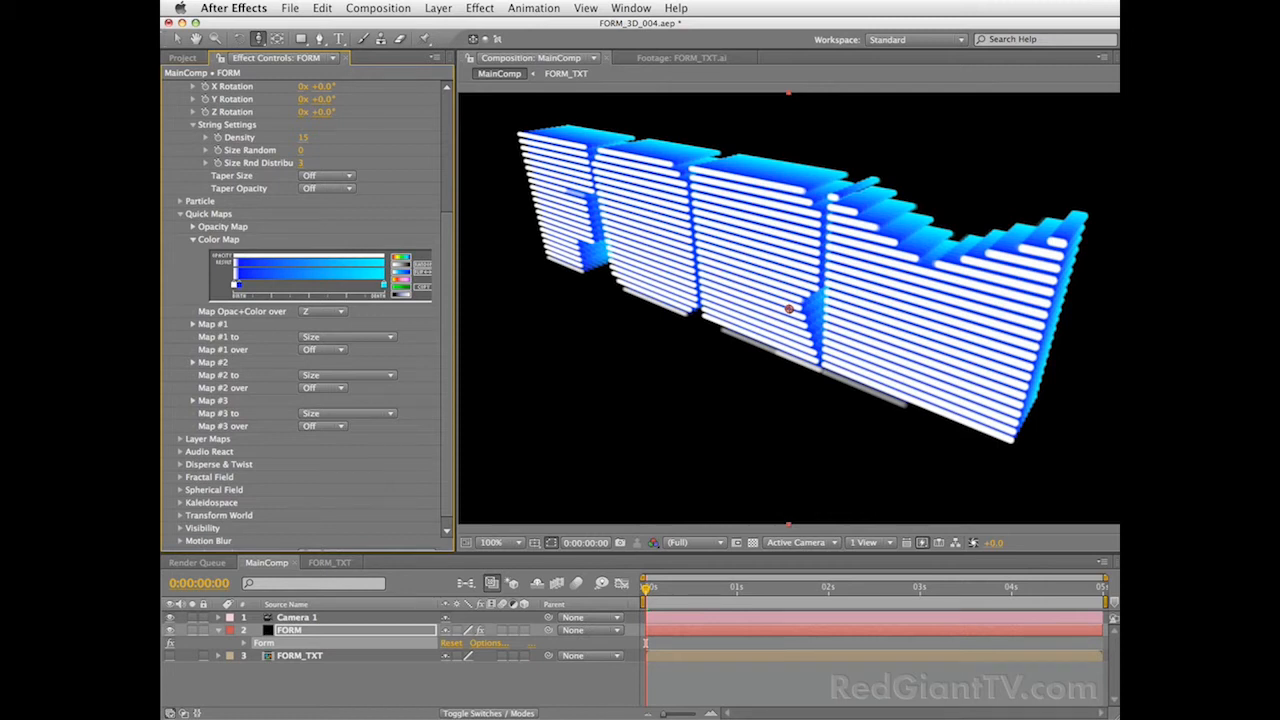
key(super+alt+shift+s)
Nudge the FORM_TXT.ai layer slightly down inside the FORM_TXT composition and return to MainComp.
click(325, 563)
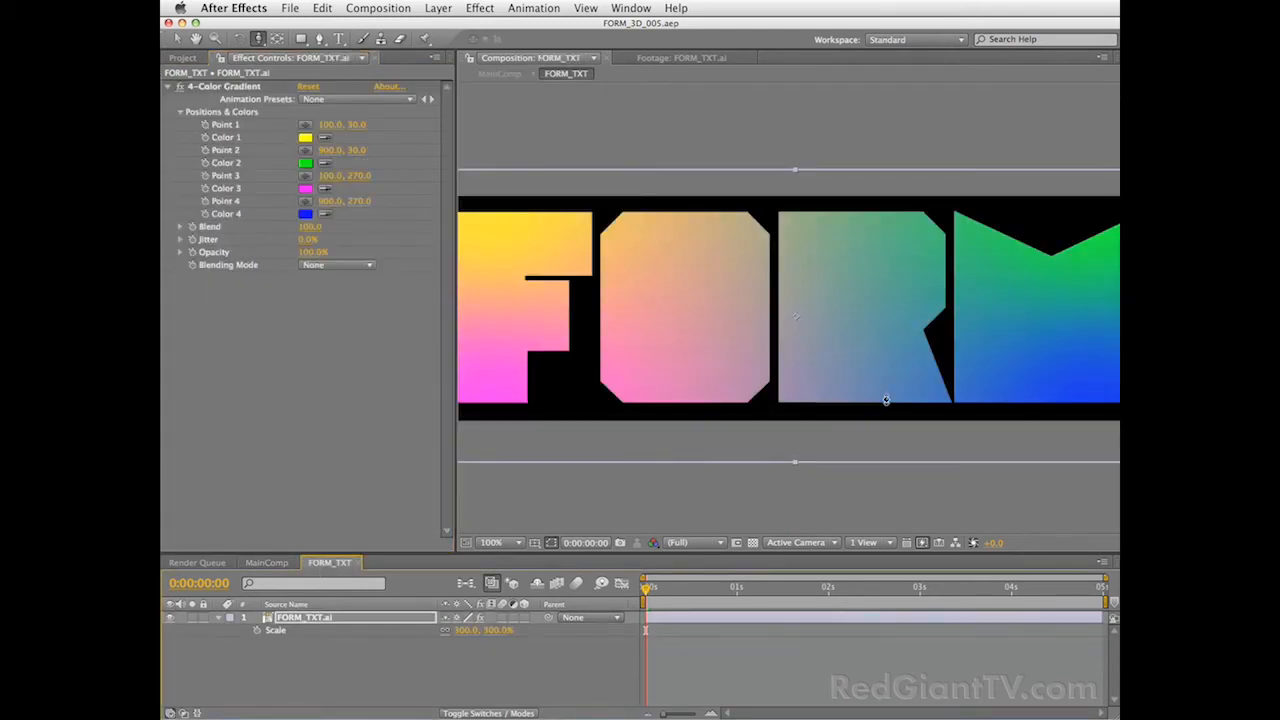
key(v)
key(Down)
key(Down)
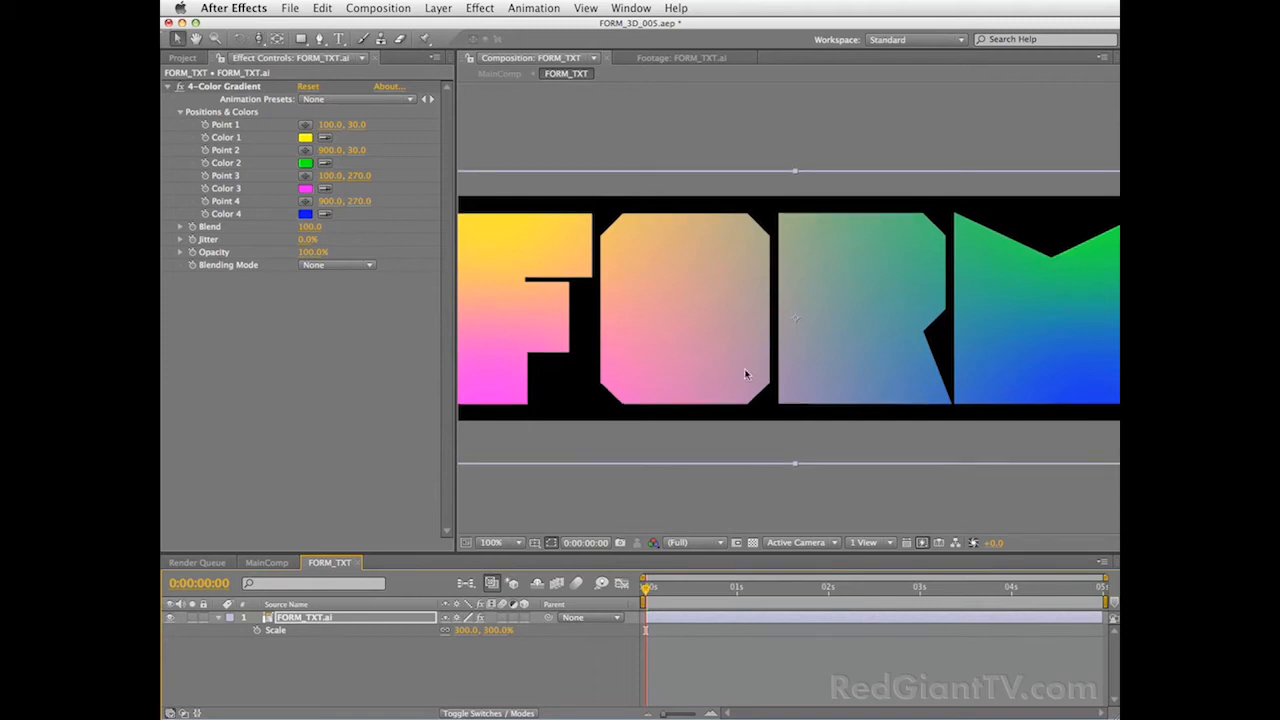
click(266, 563)
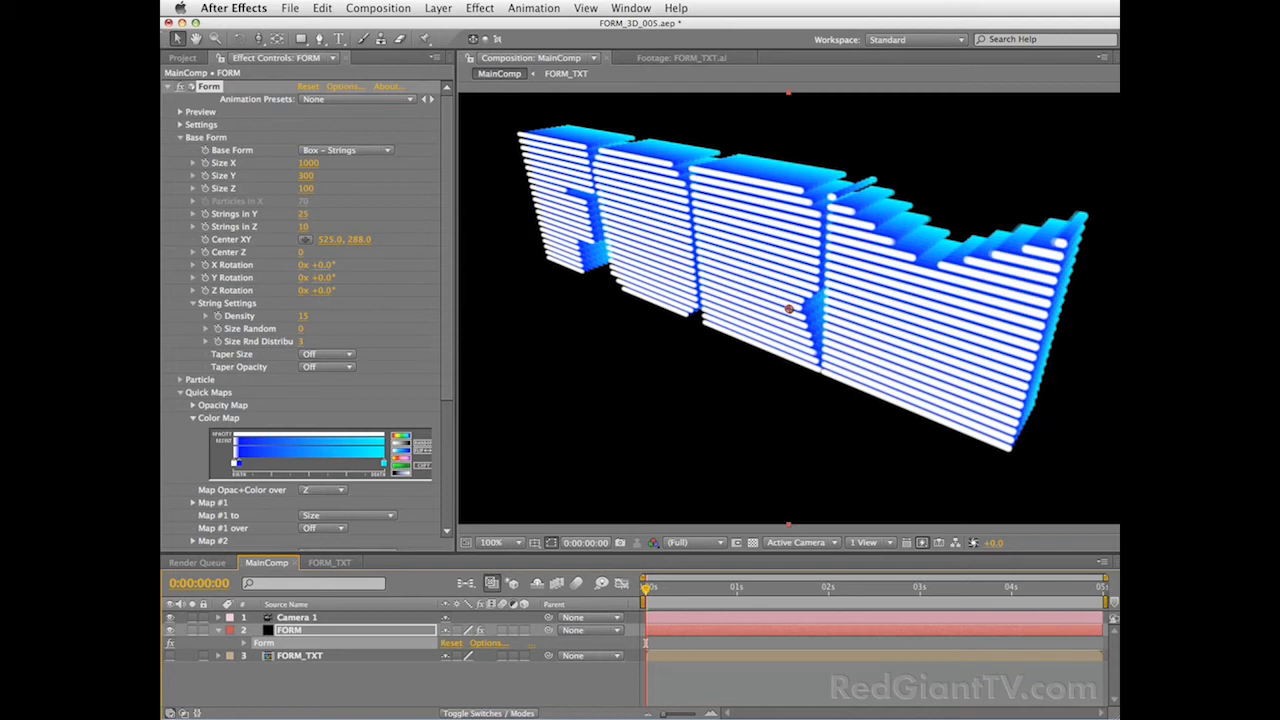
Save another incremented version of the project and collapse the Color Map and Quick Maps groups.
click(290, 8)
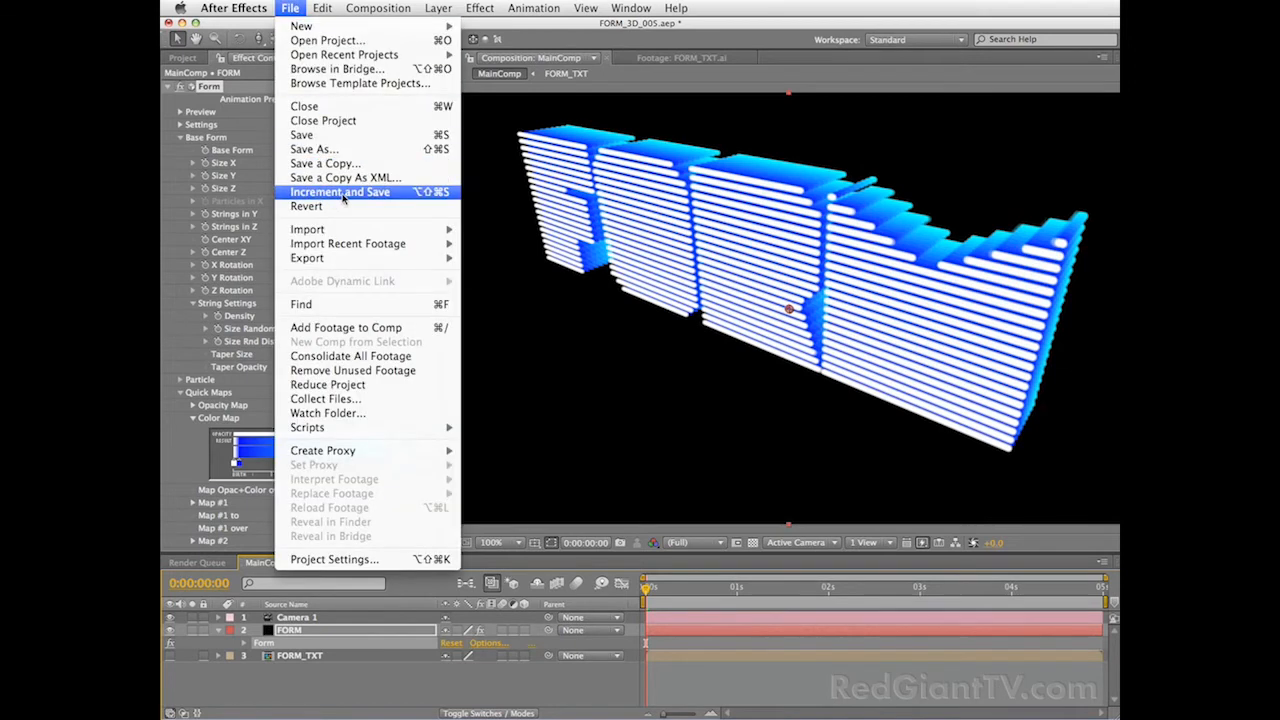
click(343, 196)
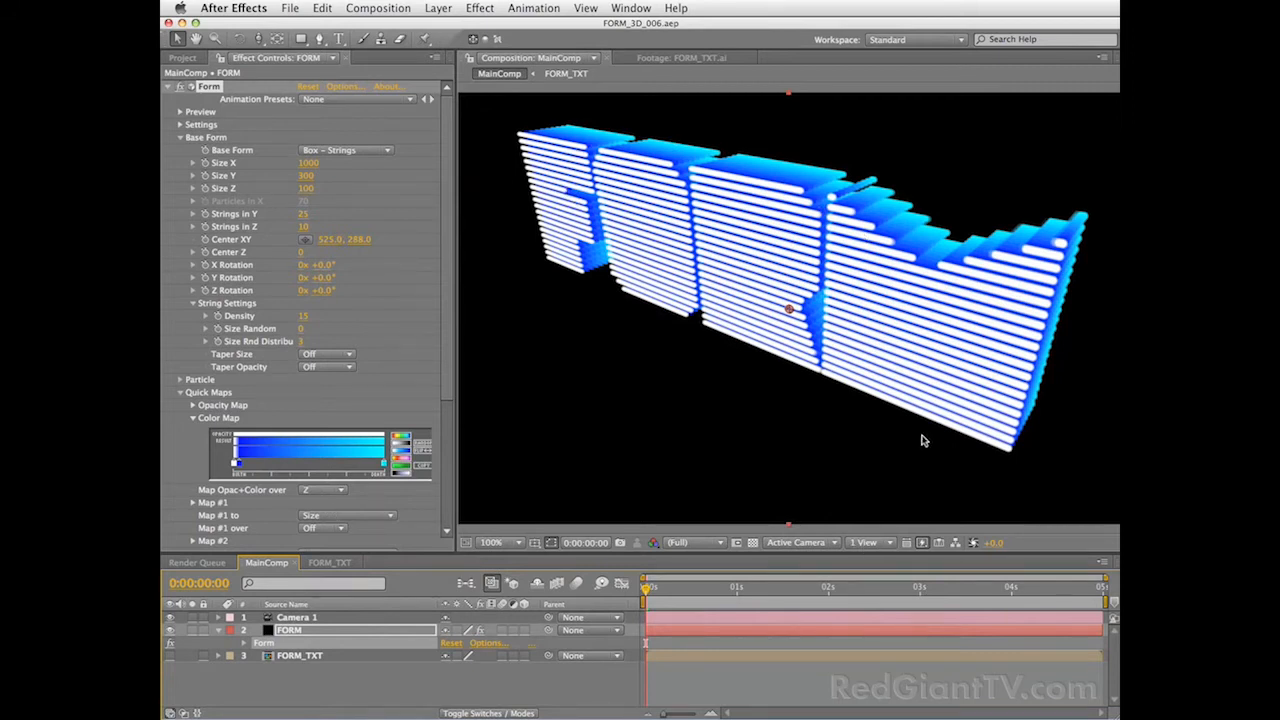
click(193, 418)
click(181, 392)
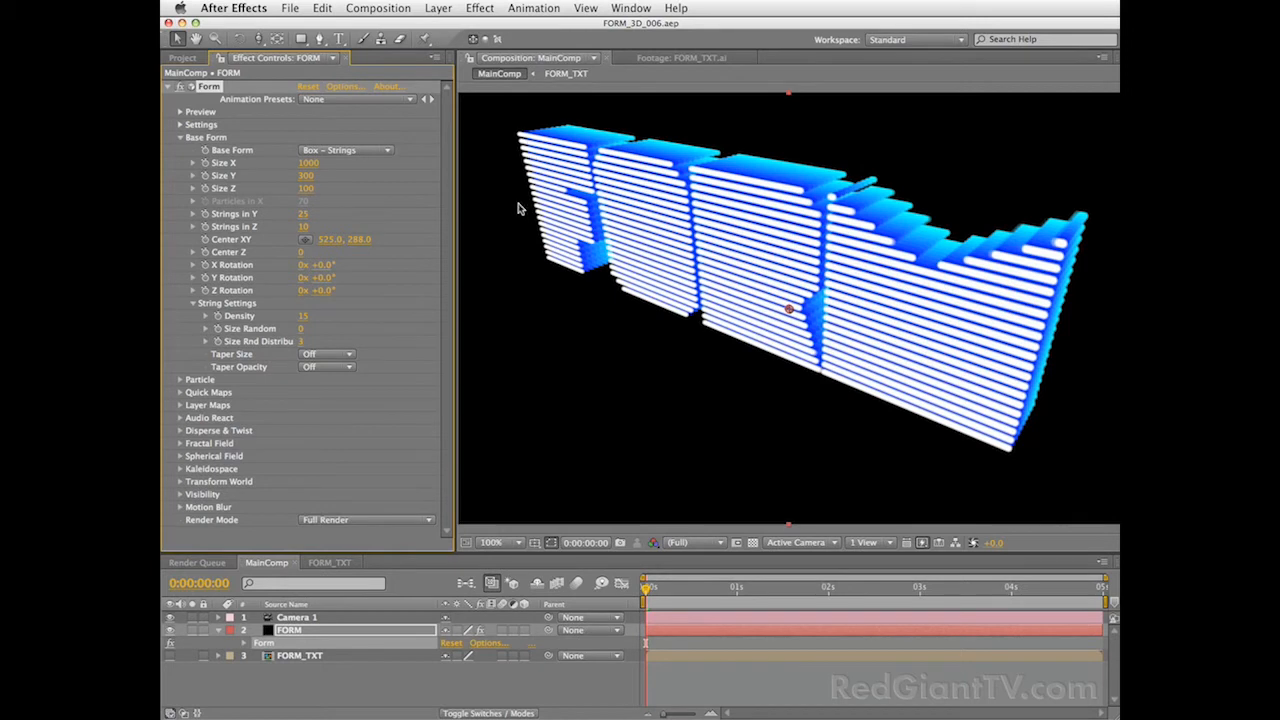
Create a composition named GradientMap in the *Comps folder, 1000 x 900 px, 25 fps, five seconds long.
click(182, 58)
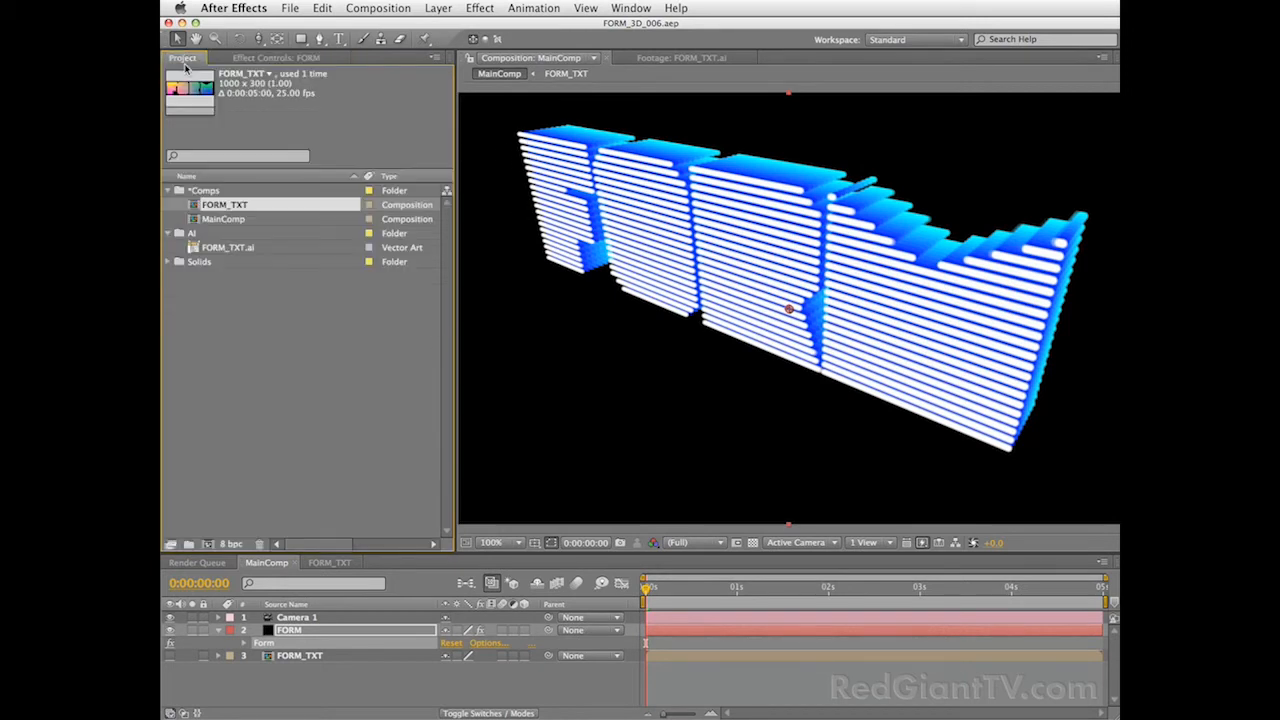
click(210, 190)
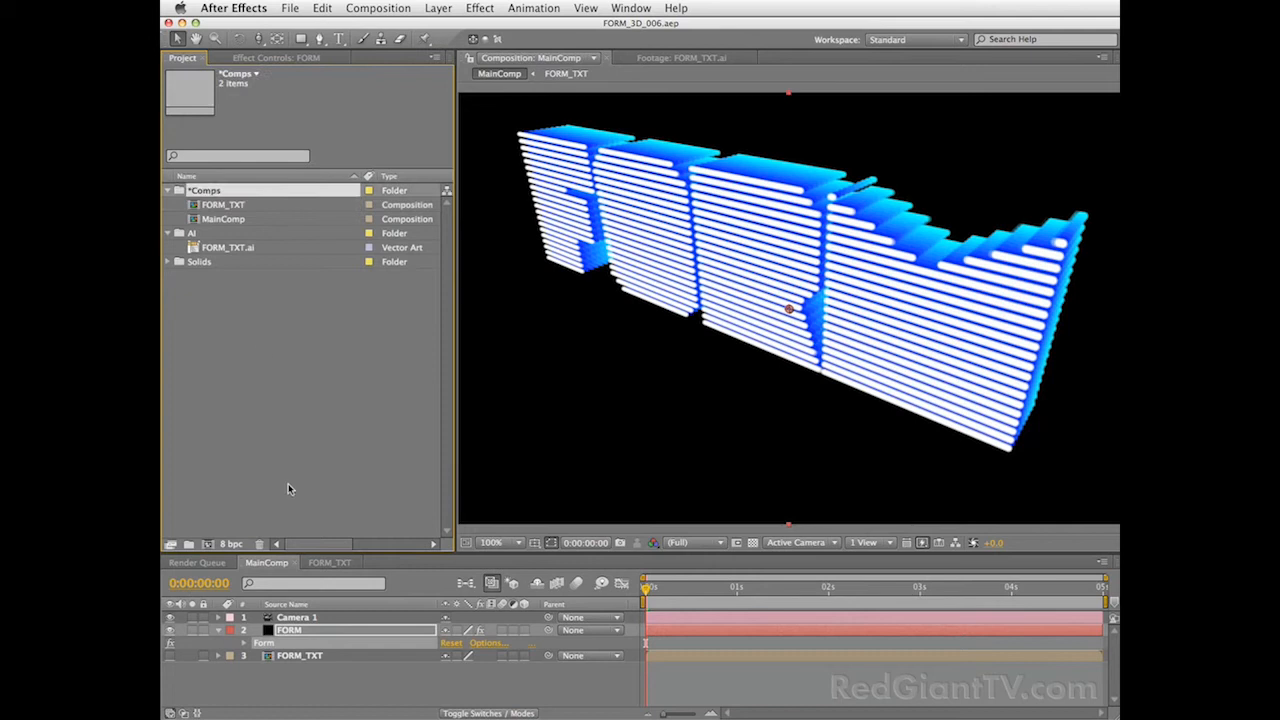
click(208, 544)
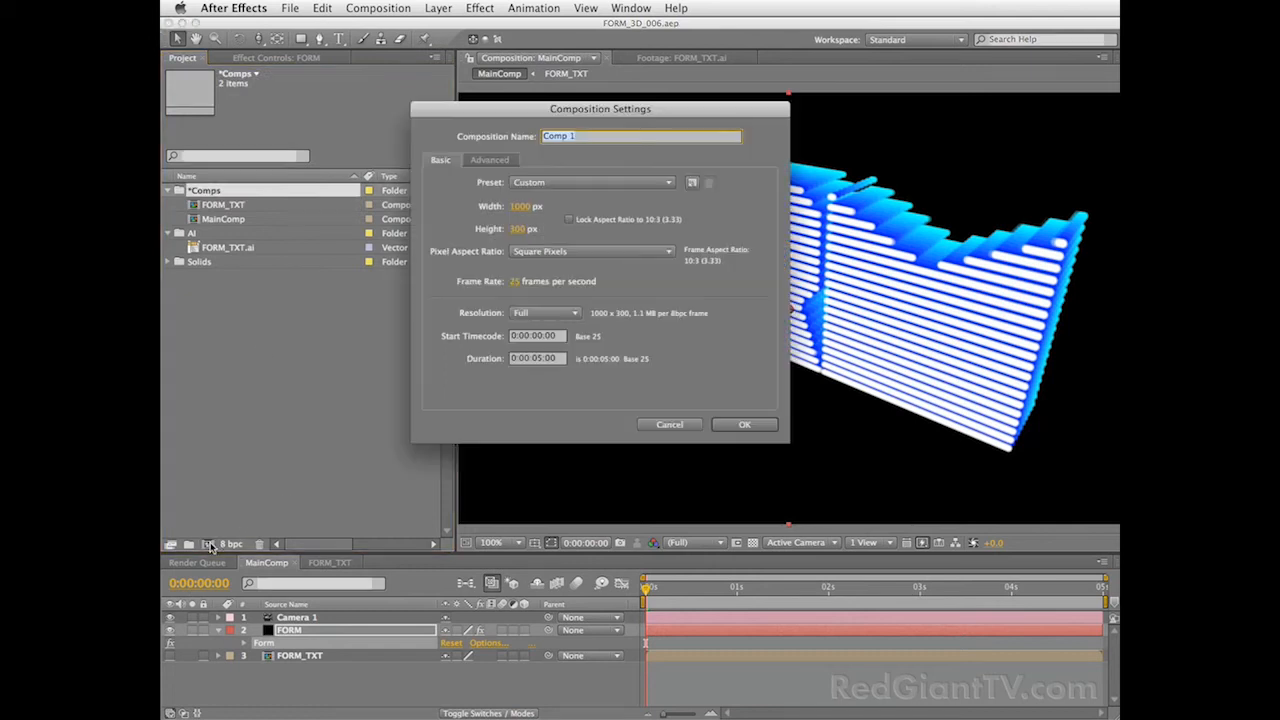
text(F)
click(518, 229)
text(900)
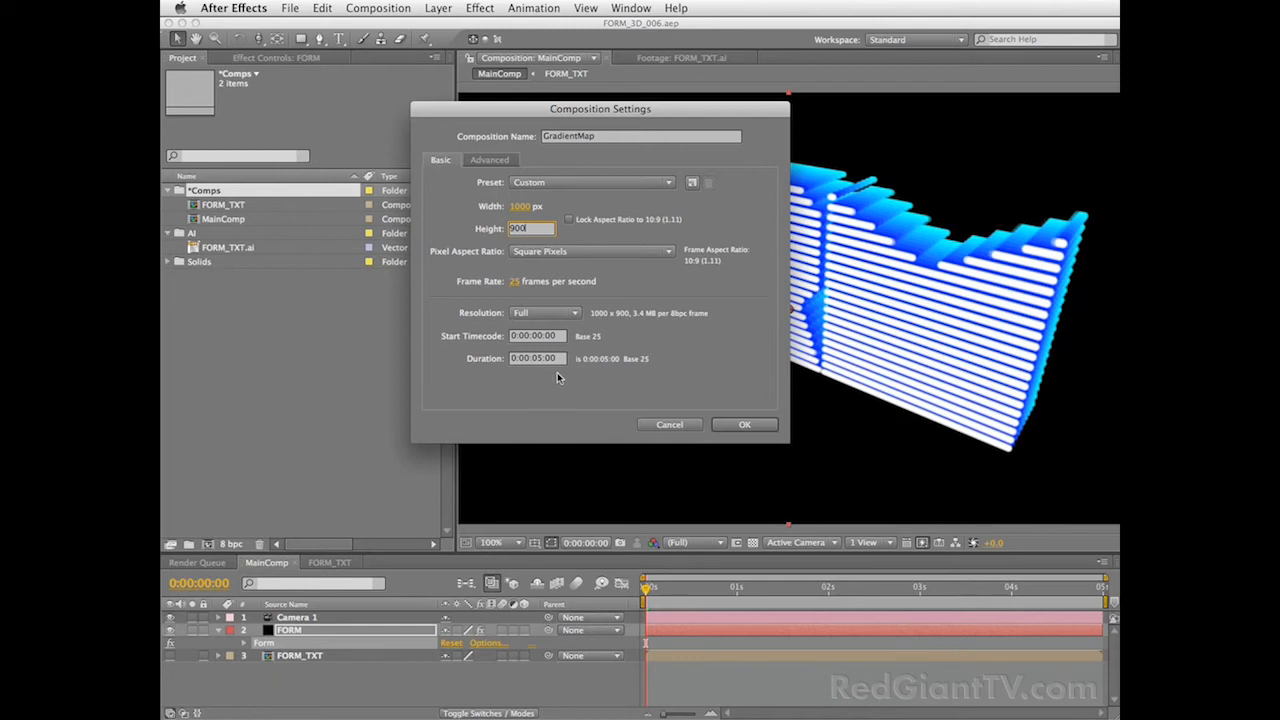
click(745, 428)
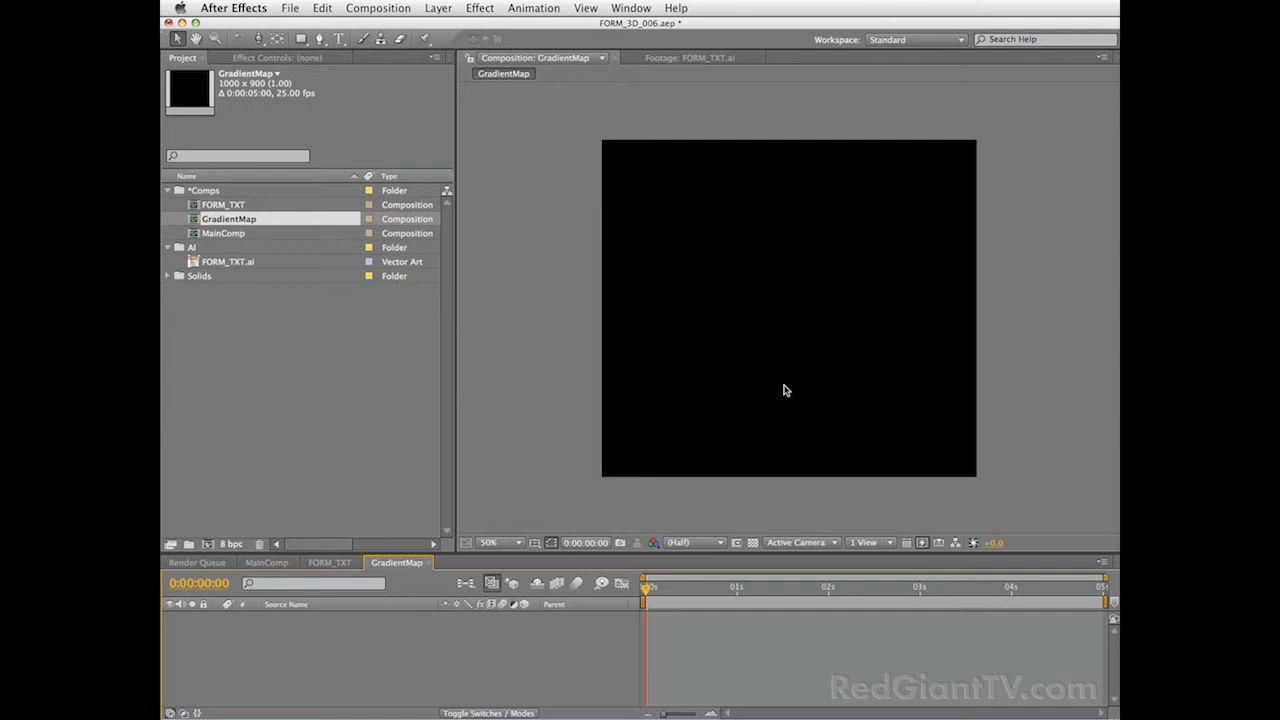
Add a comp-sized black solid to GradientMap and apply the Ramp effect from the Generate category to it.
key(super+y)
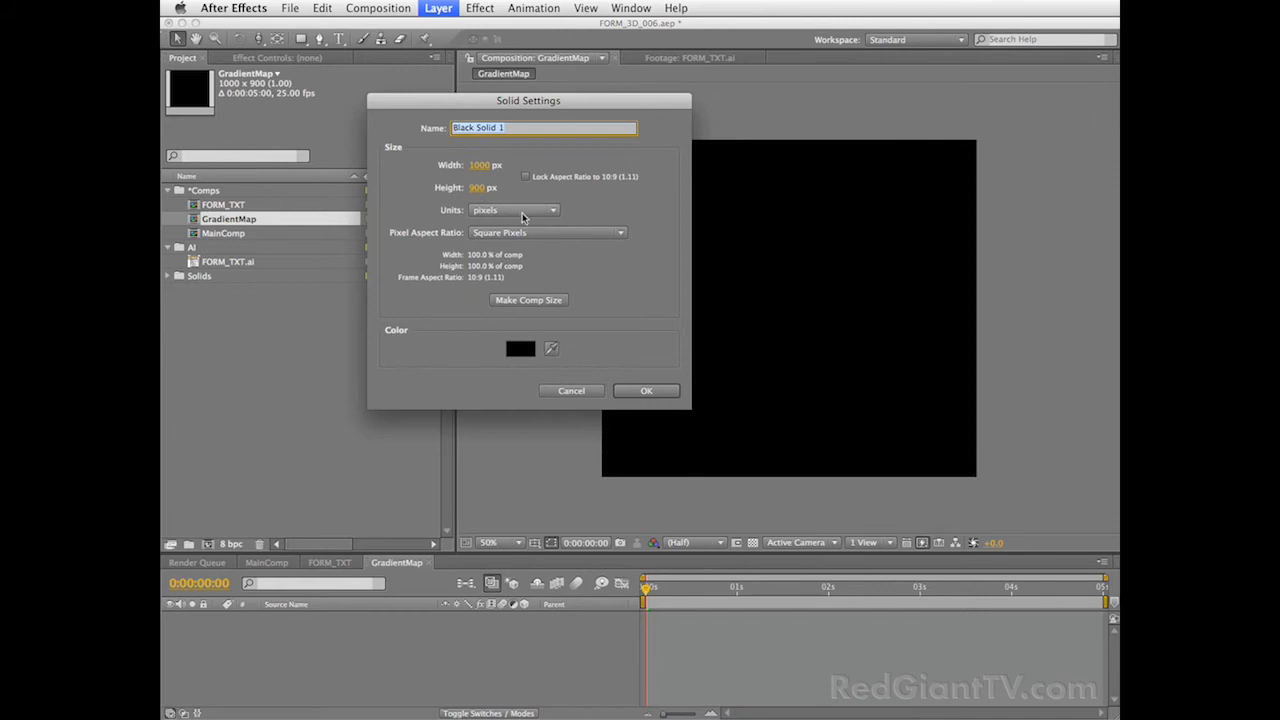
click(648, 392)
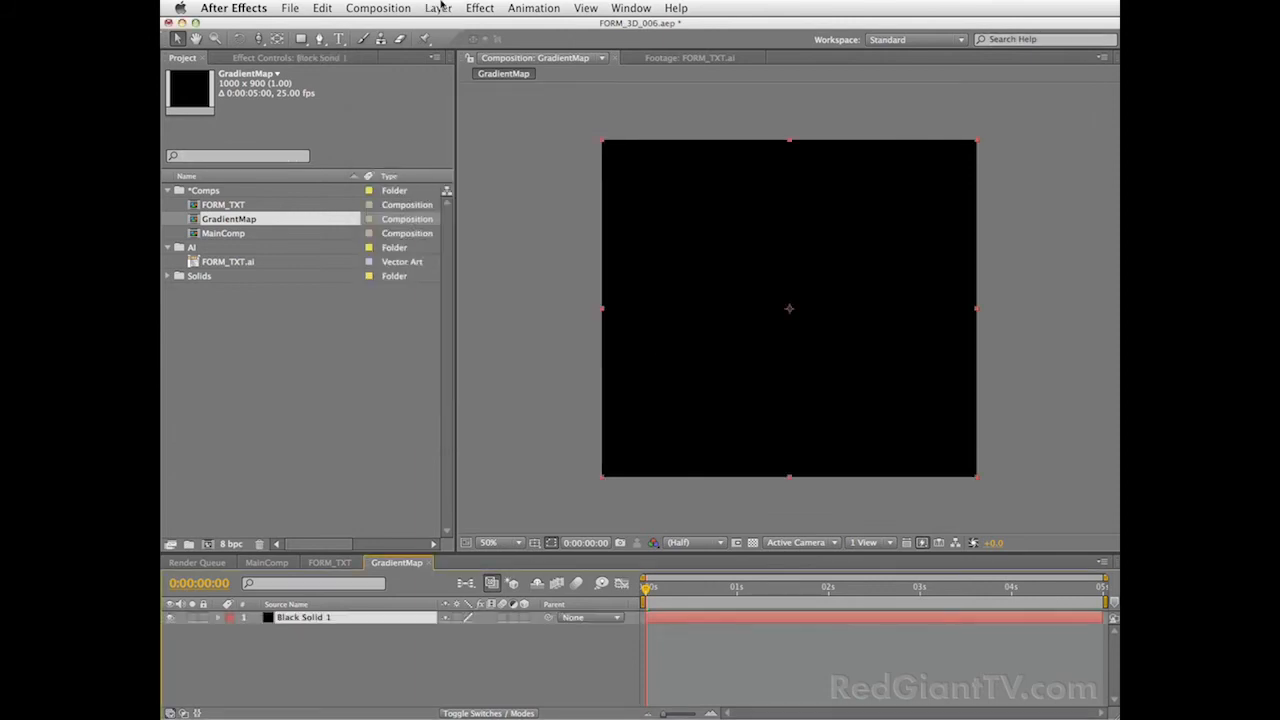
click(480, 8)
mouse_move(507, 208)
mouse_move(512, 178)
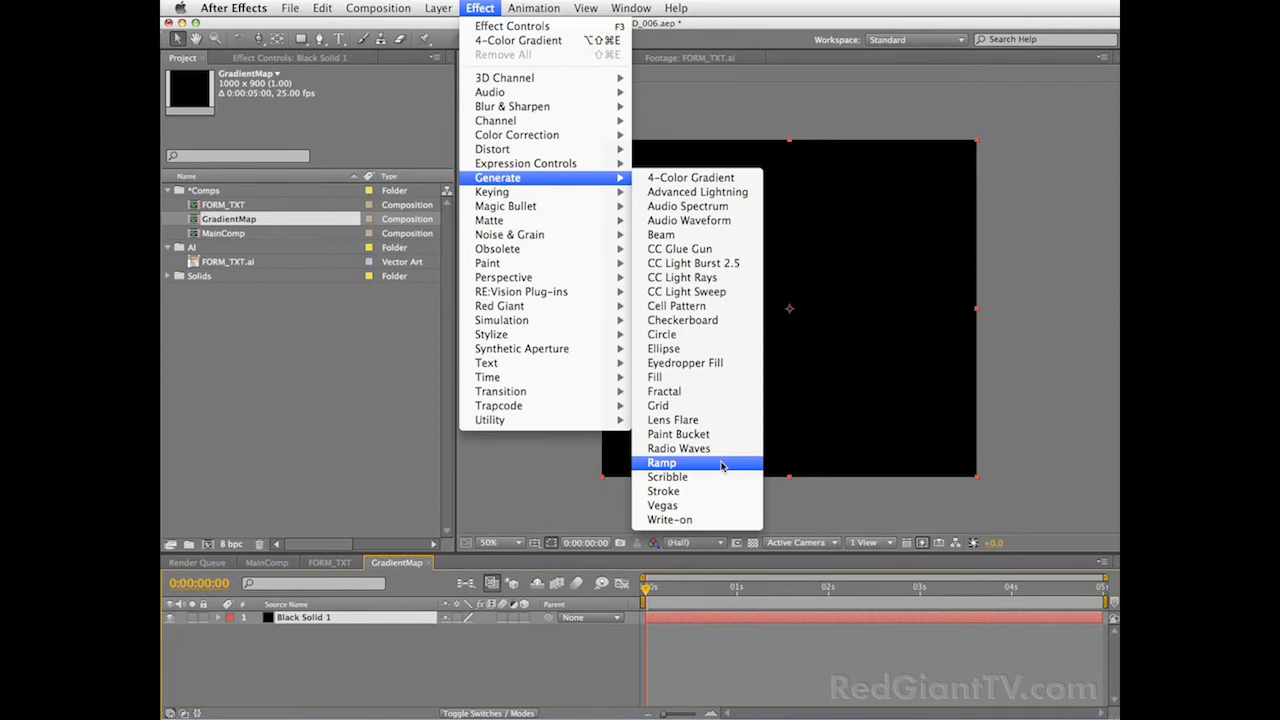
click(662, 463)
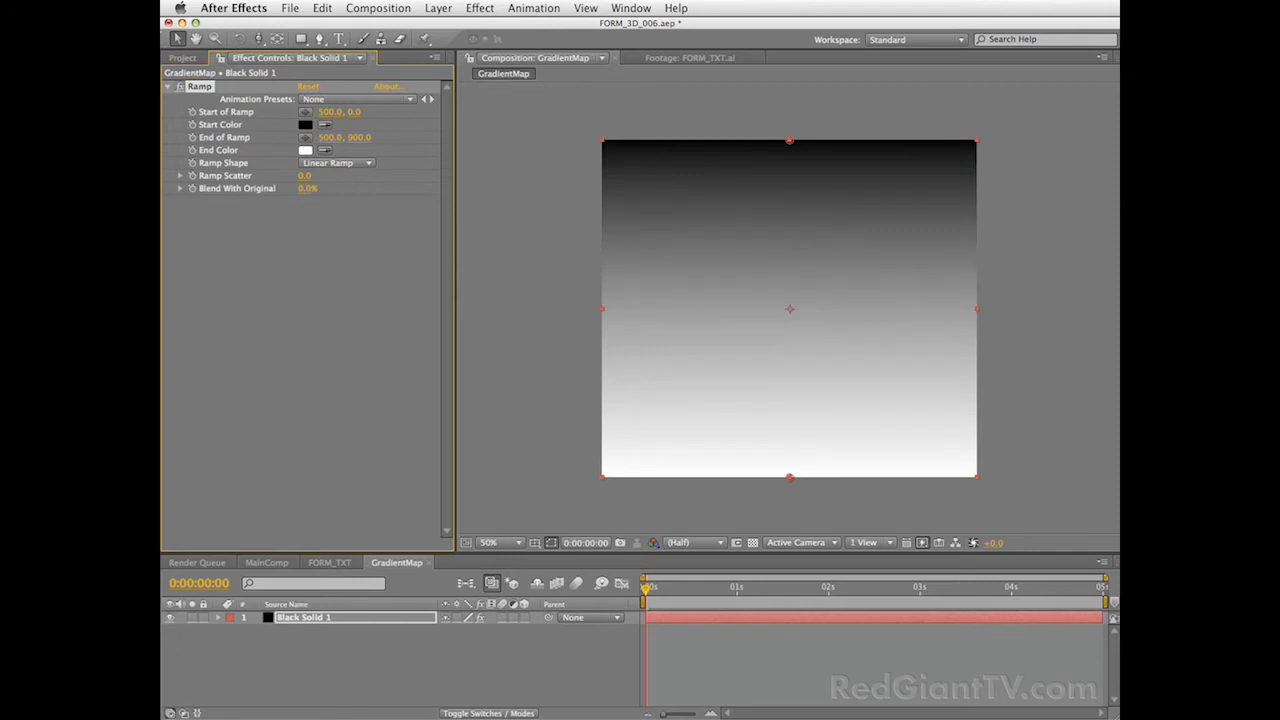
Set the GradientMap composition's height to 300 px.
key(super+k)
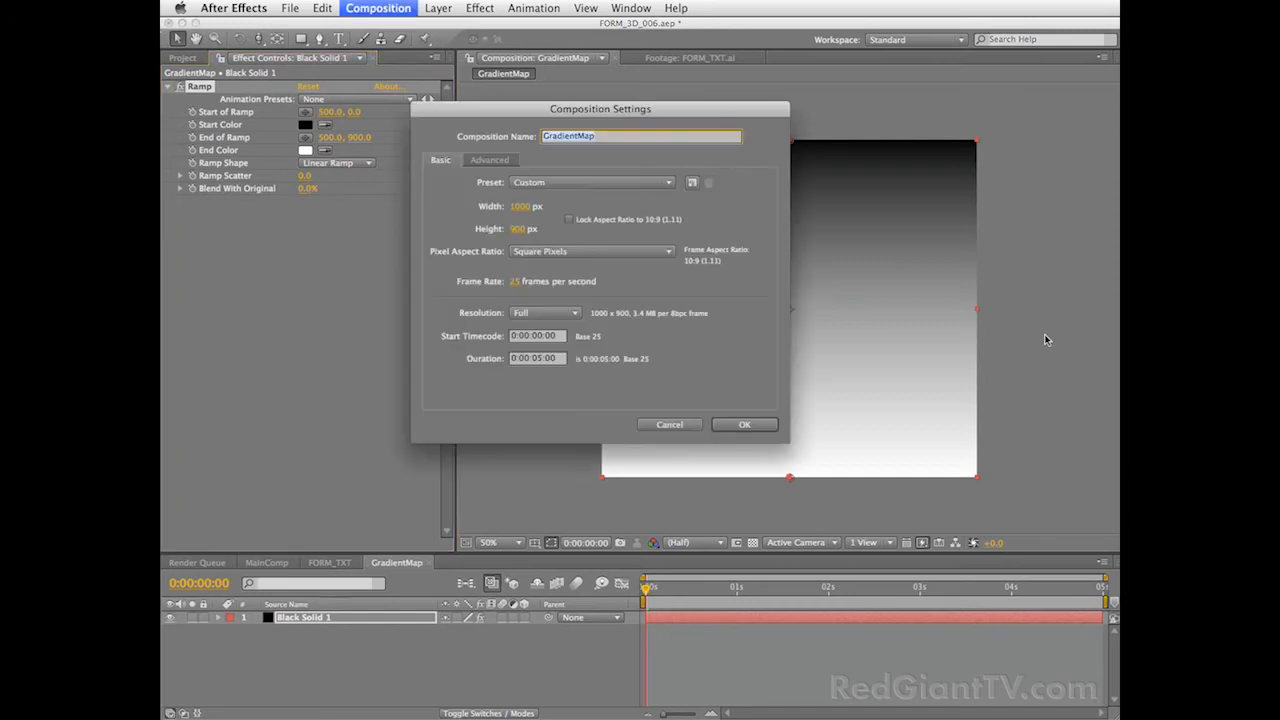
double_click(514, 229)
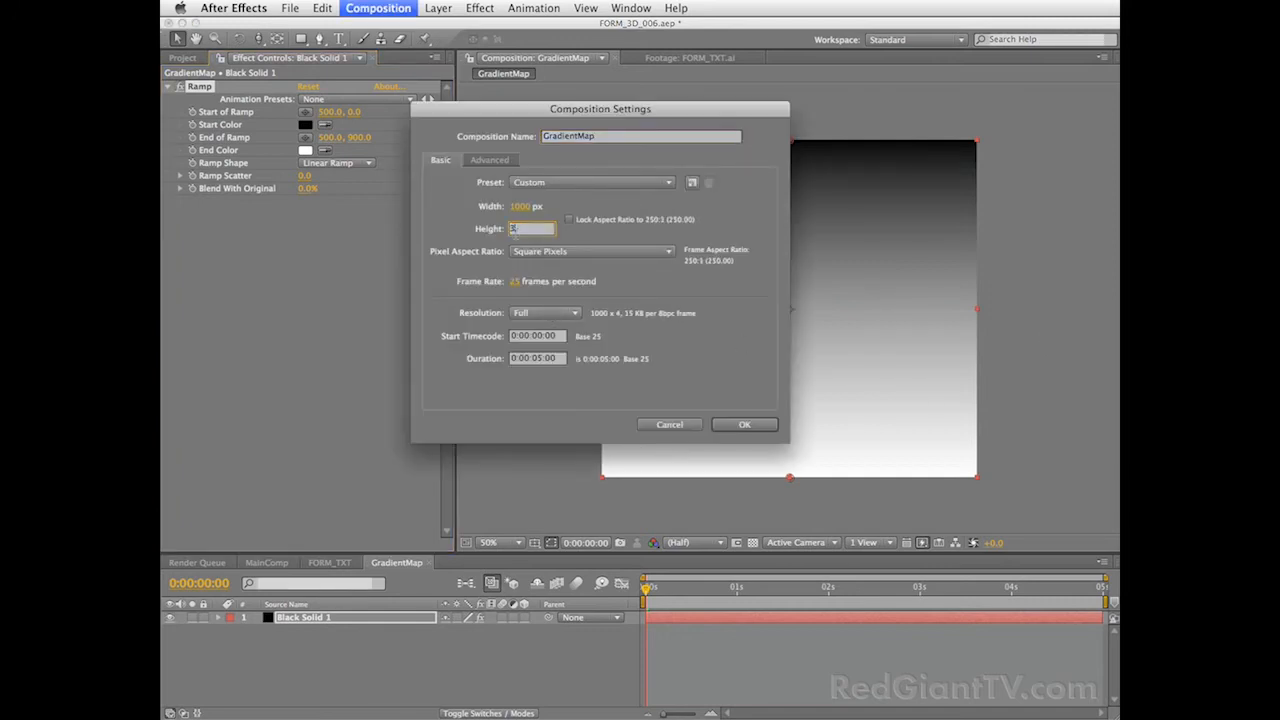
key(Return)
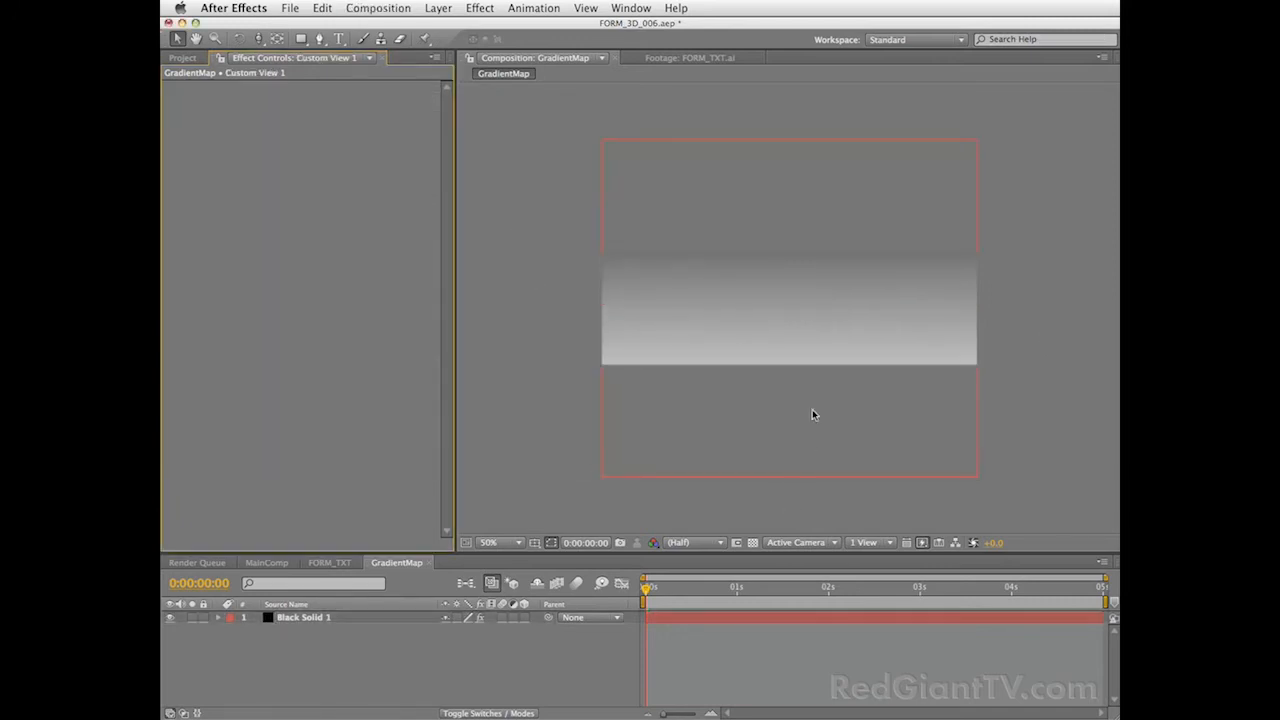
Place the ramp's start at about 500, 298 and its end at 500, 600 so black-to-white spans the visible frame.
click(350, 620)
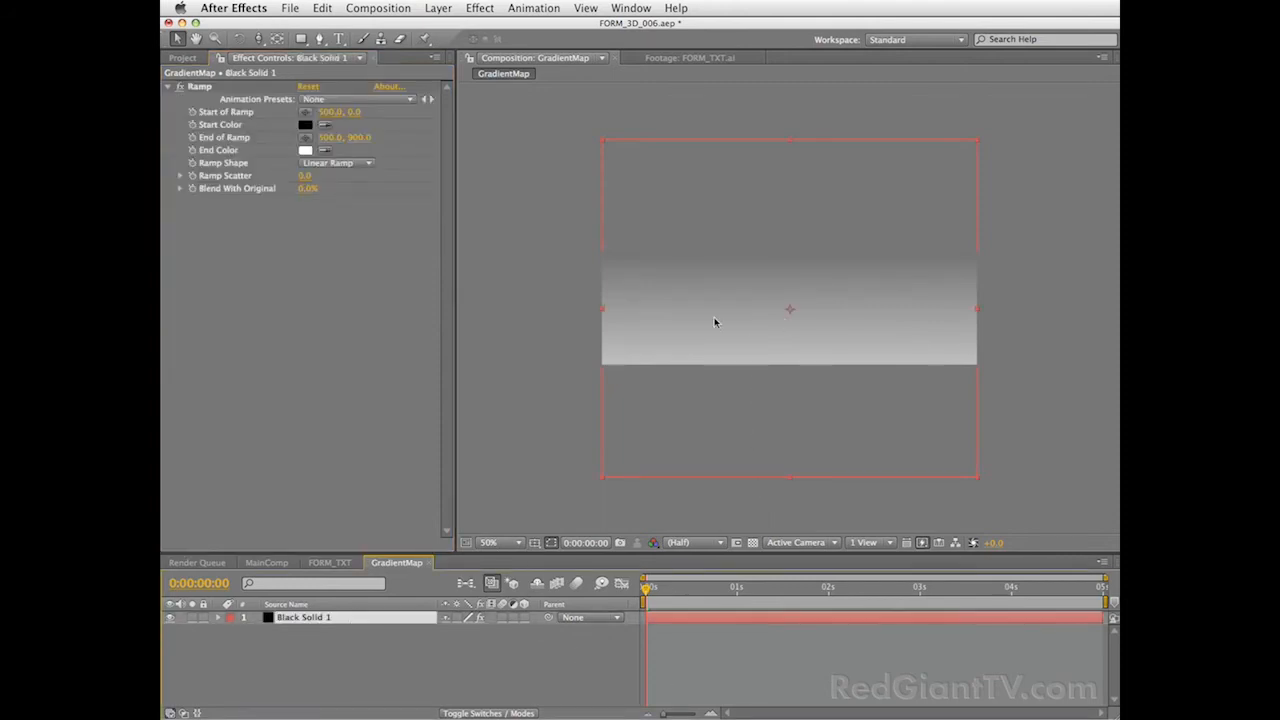
click(200, 87)
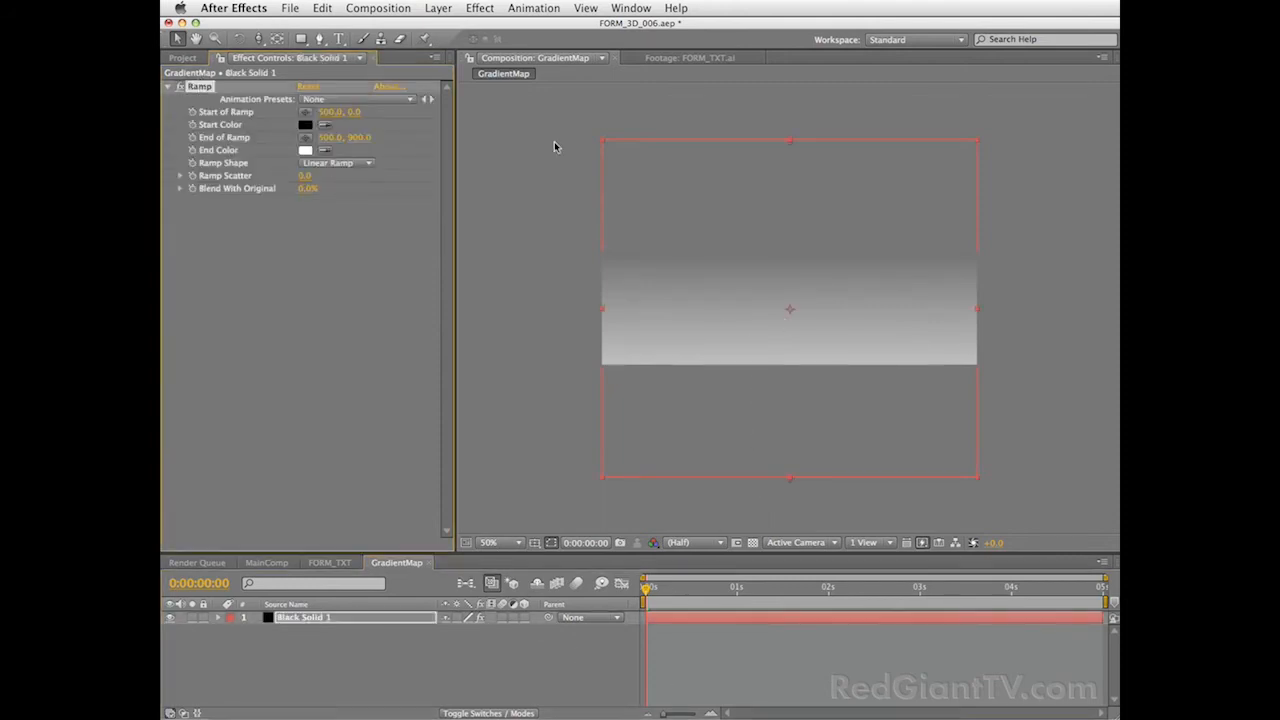
click(792, 147)
drag(792, 147, 796, 261)
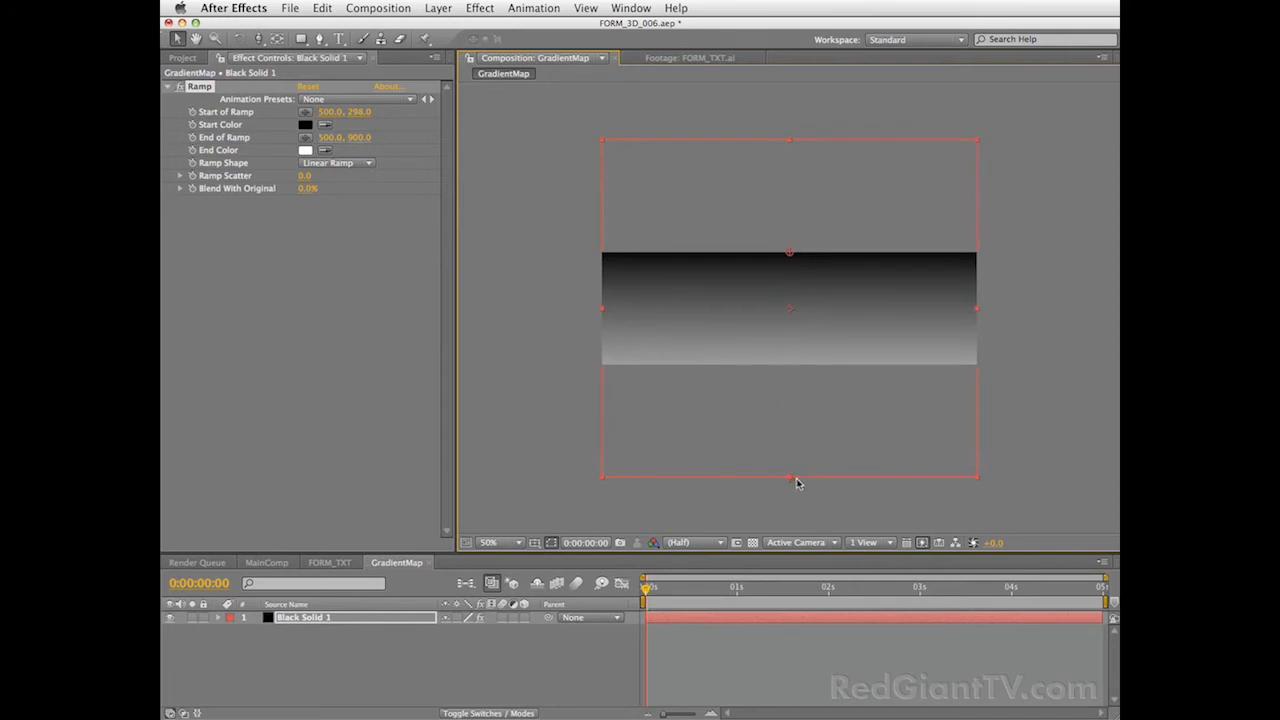
drag(794, 480, 795, 371)
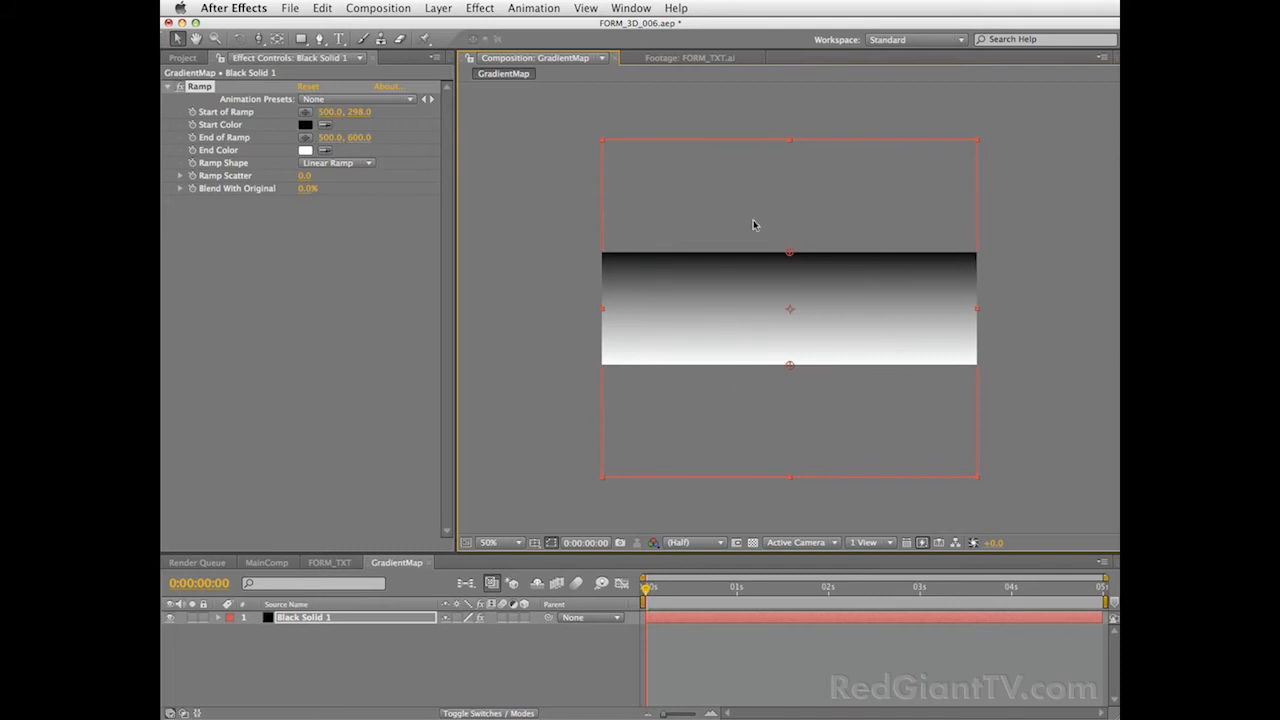
Add GradientMap to MainComp as the bottom layer beneath FORM_TXT and hide it.
click(266, 562)
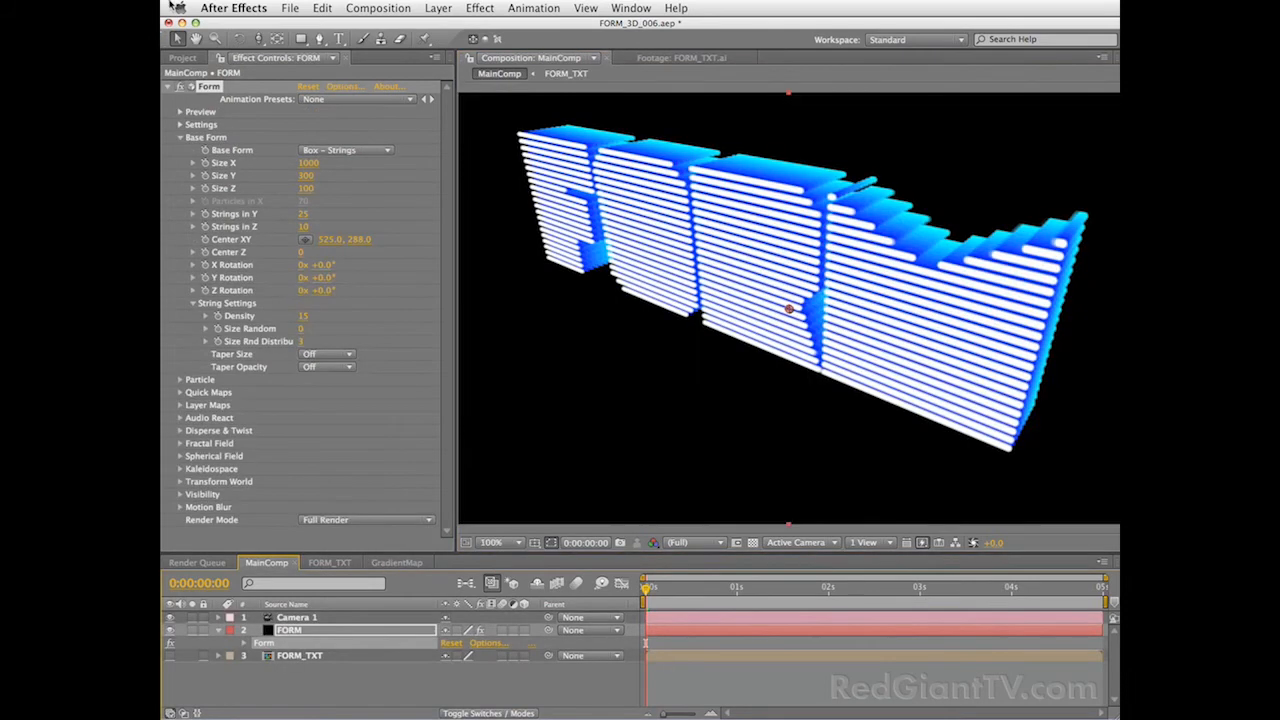
click(182, 57)
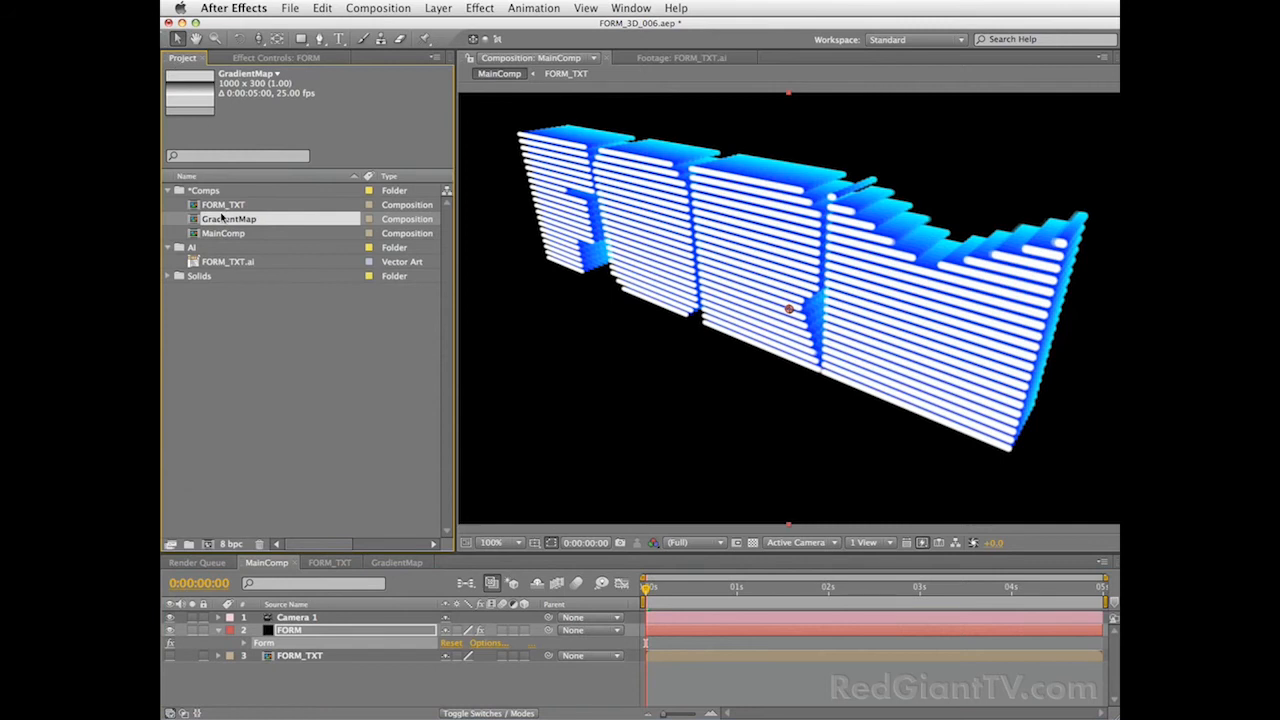
drag(224, 222, 310, 682)
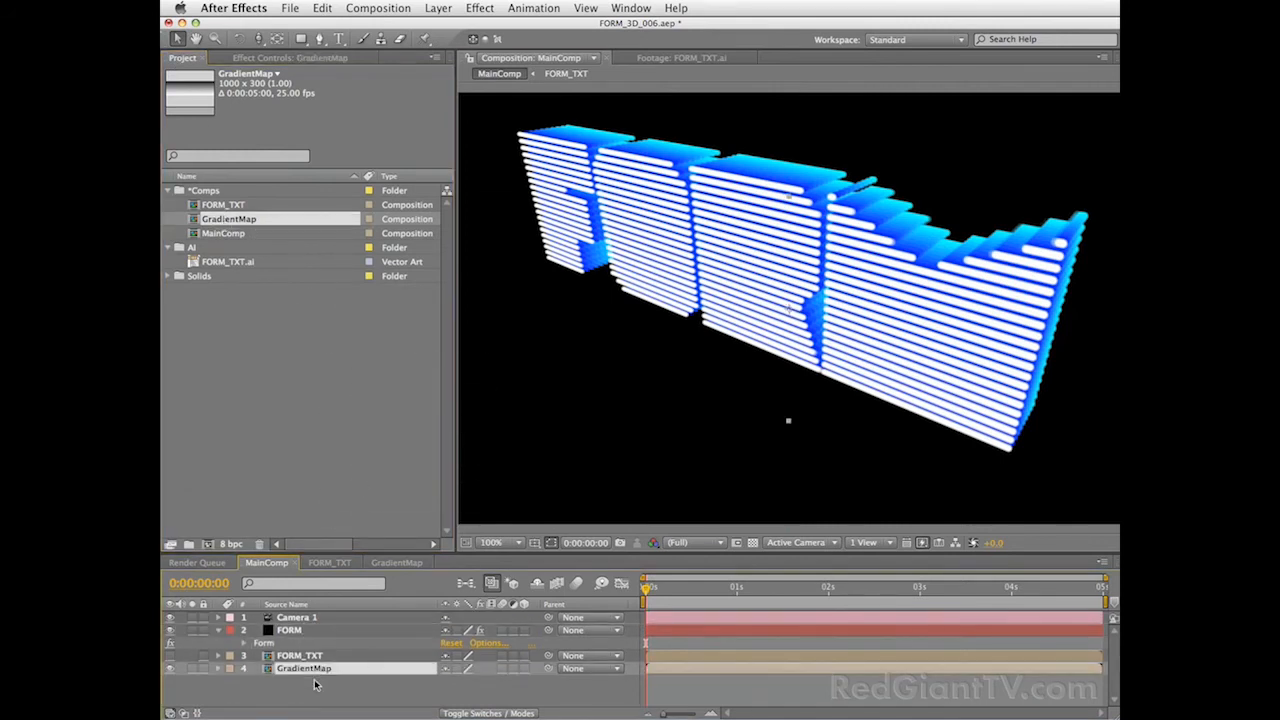
click(170, 668)
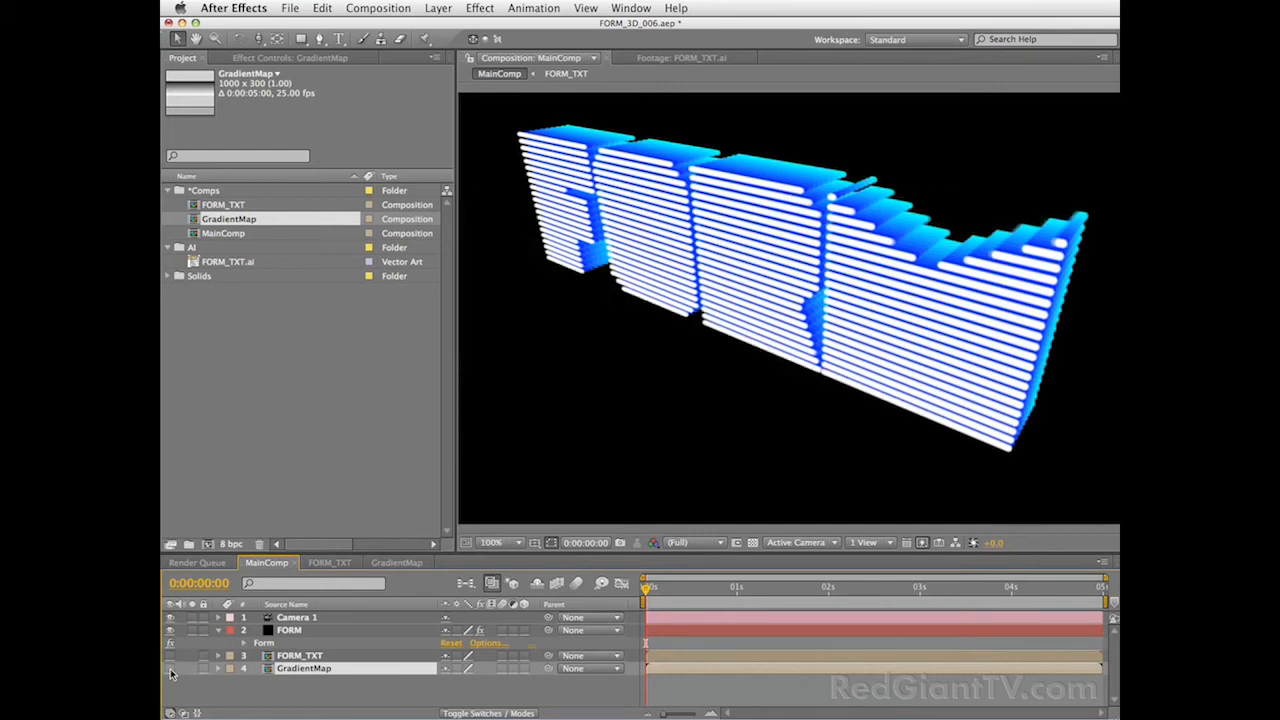
In the Form effect's Size layer map, choose the GradientMap layer and map it over XY.
double_click(264, 645)
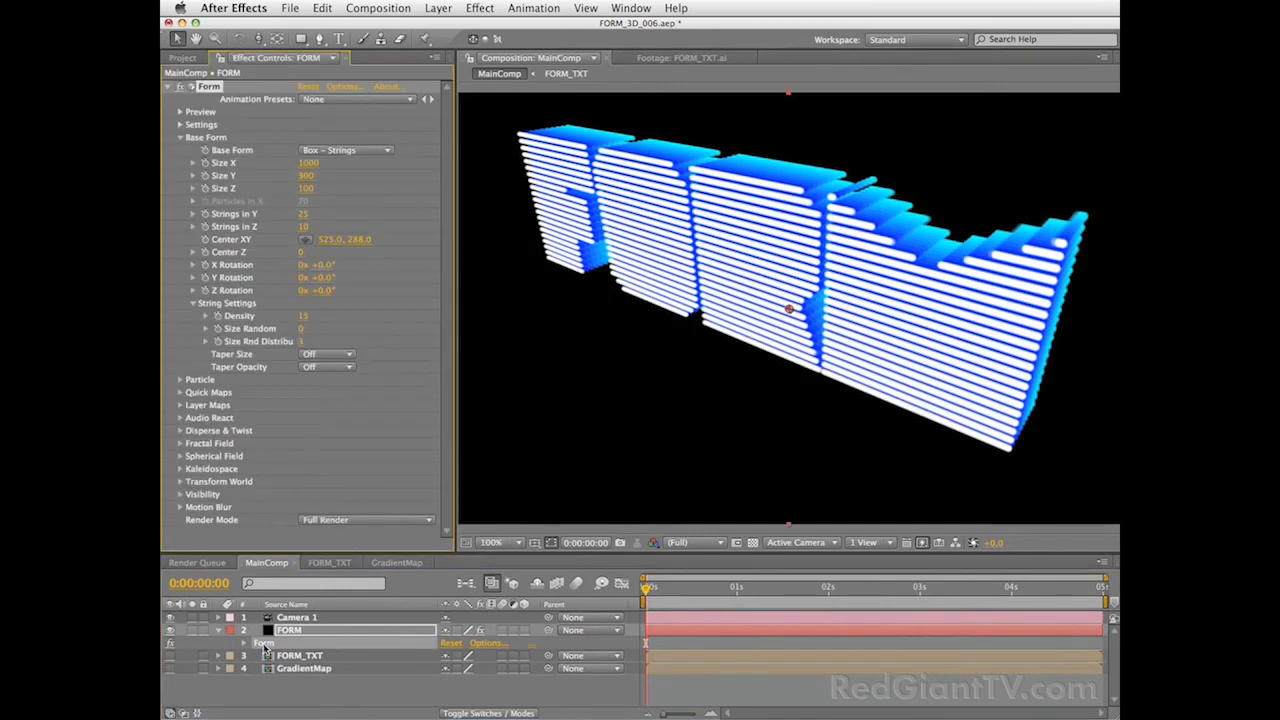
click(180, 405)
scroll(448, 329, down, 3)
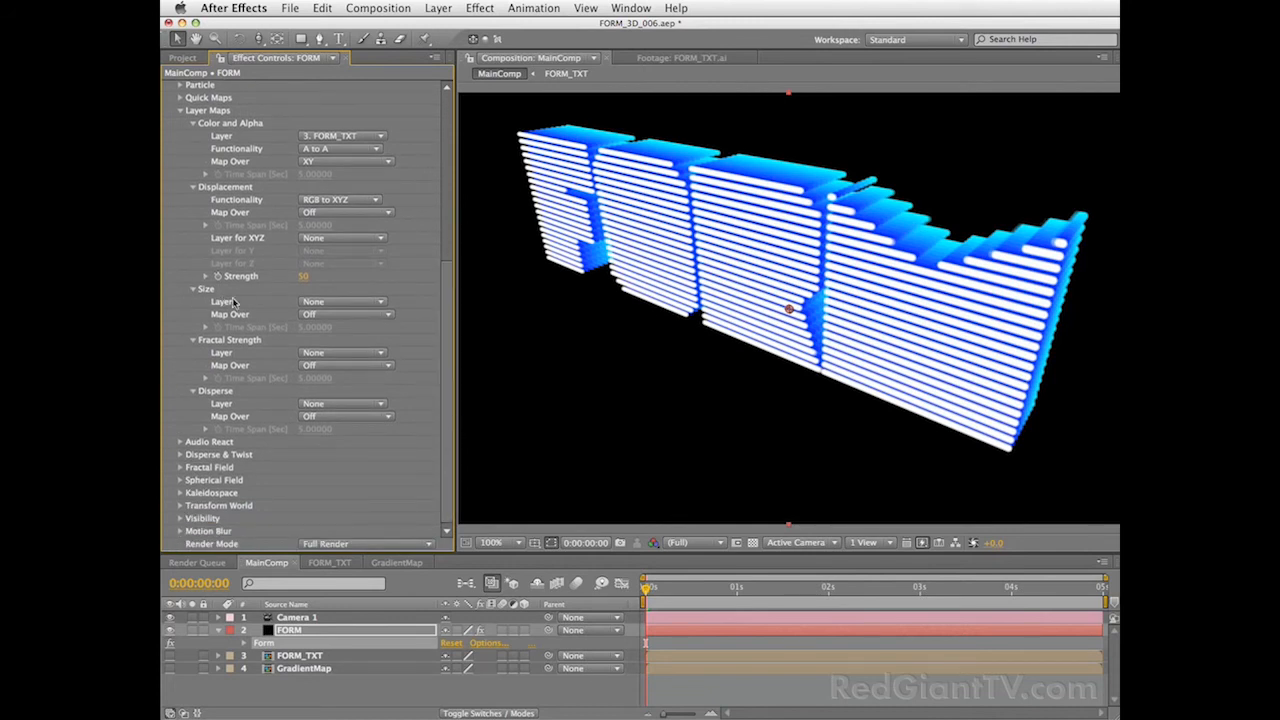
click(343, 301)
click(352, 346)
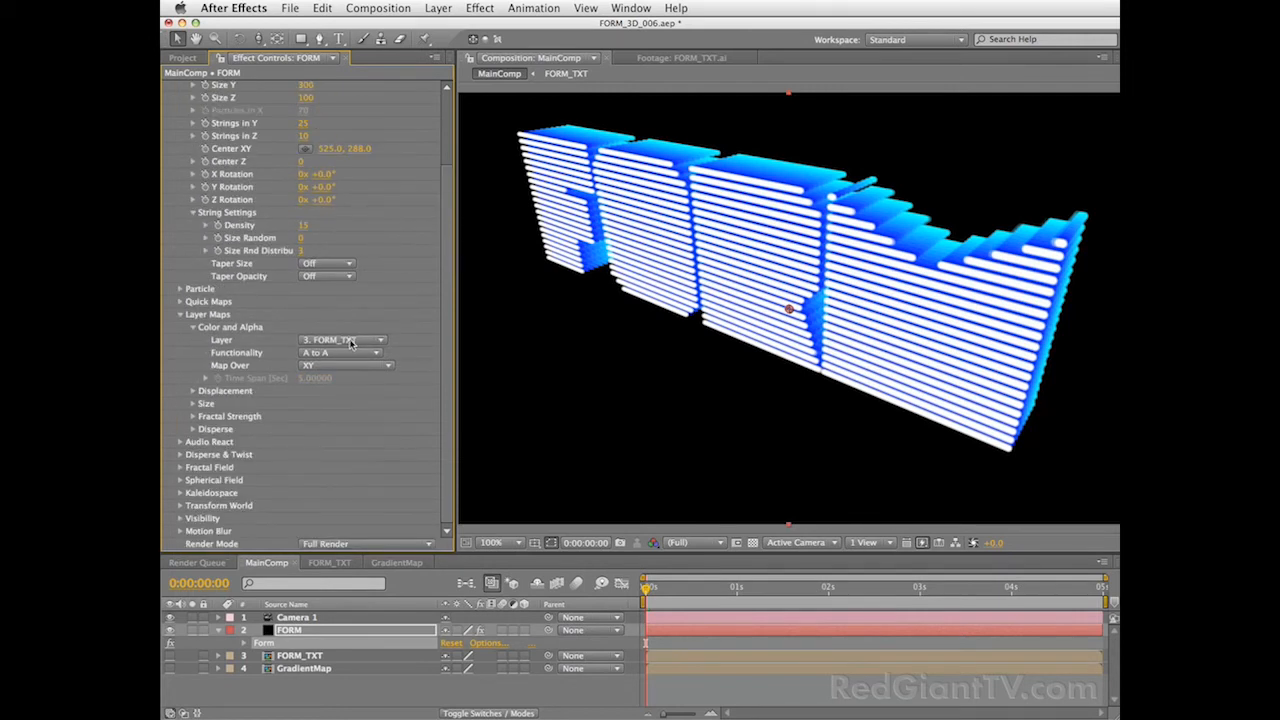
click(195, 403)
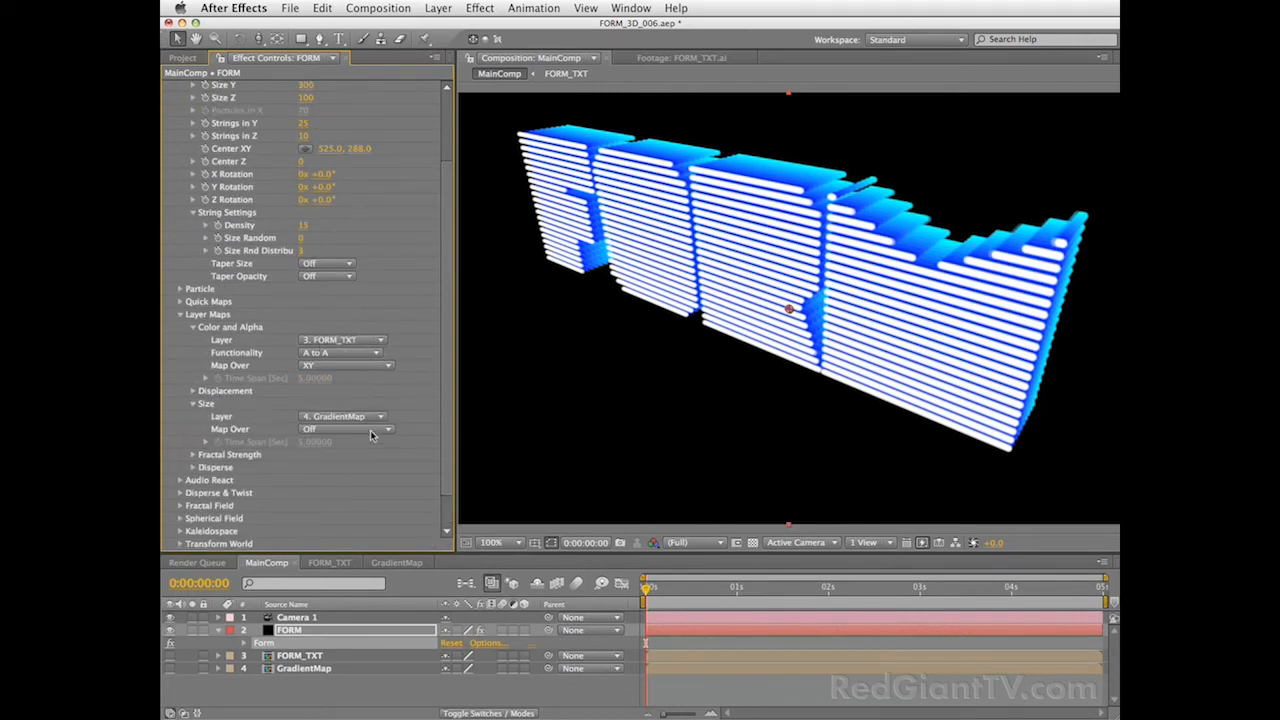
click(349, 430)
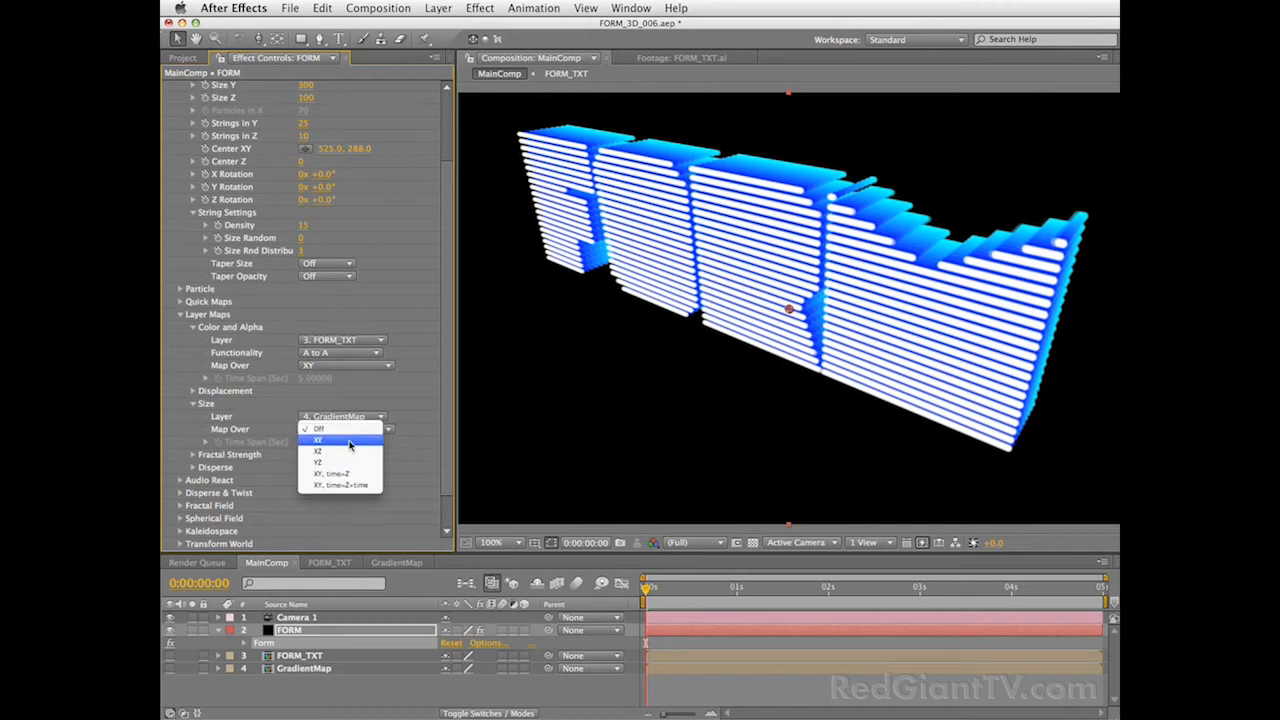
click(349, 441)
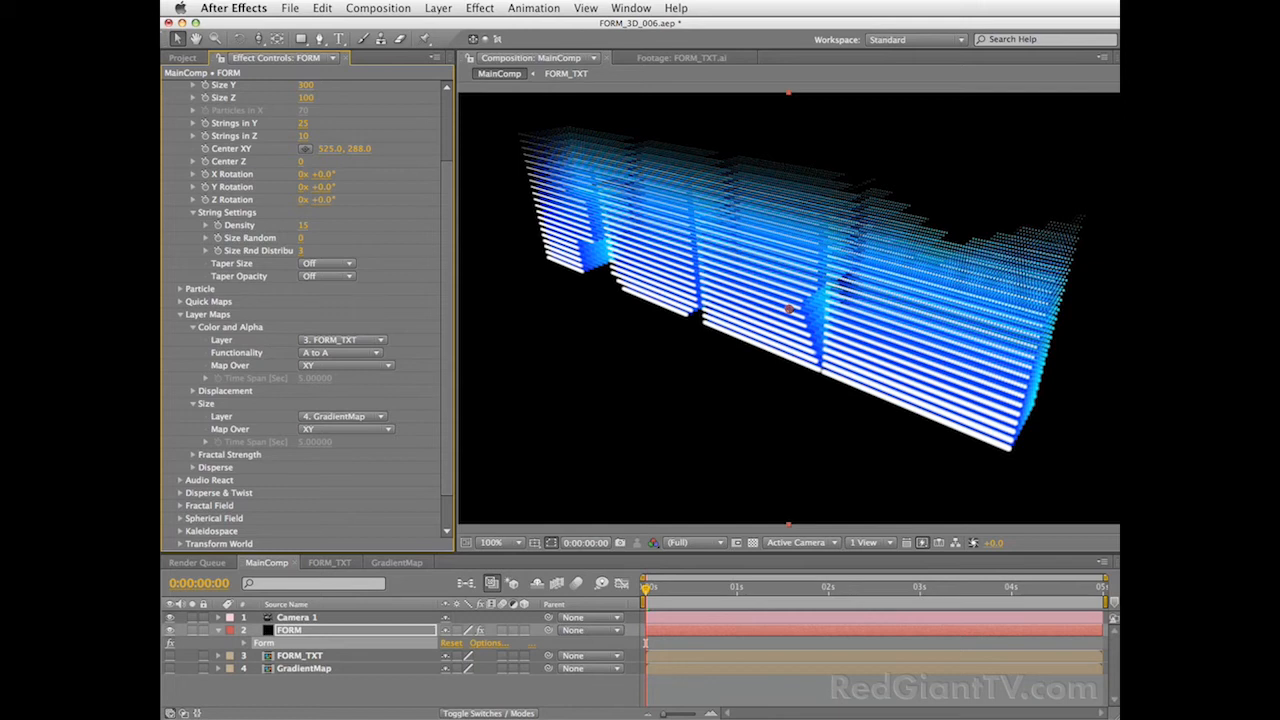
In GradientMap, move the black solid down to 500, 450 so black fills the frame, keyframe its position at 0:00, and check MainComp.
click(397, 562)
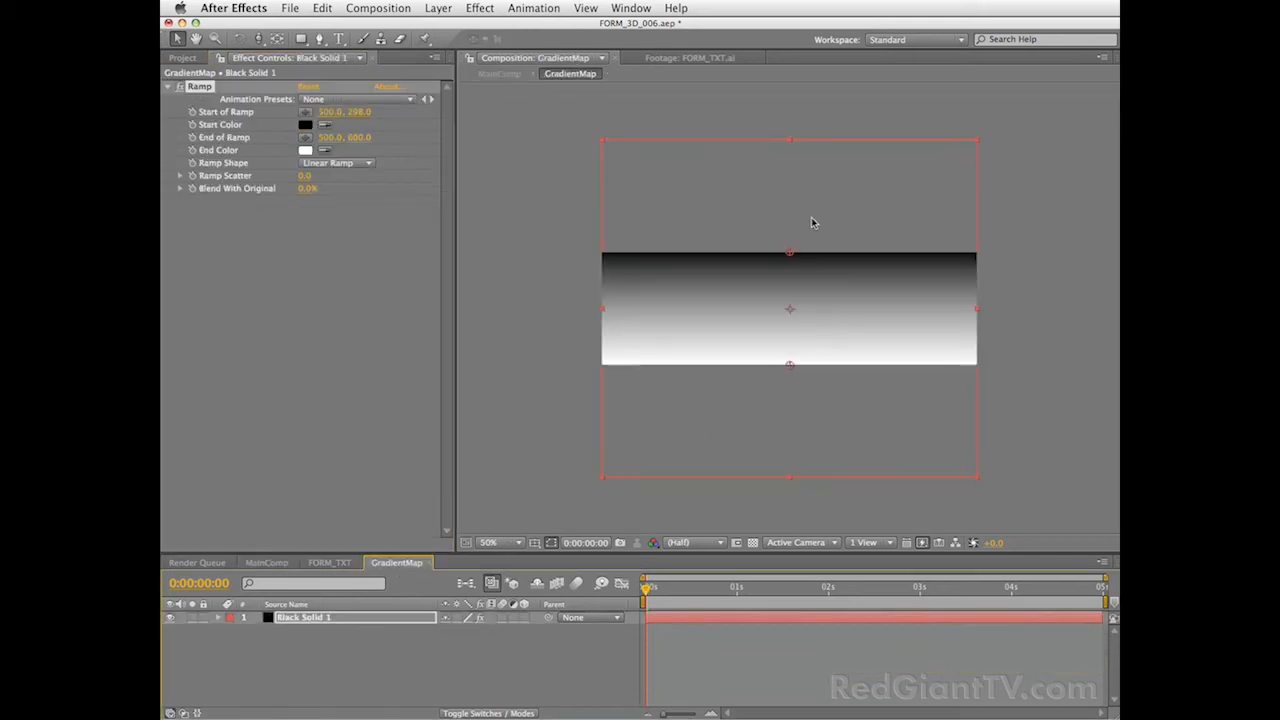
drag(813, 222, 822, 316)
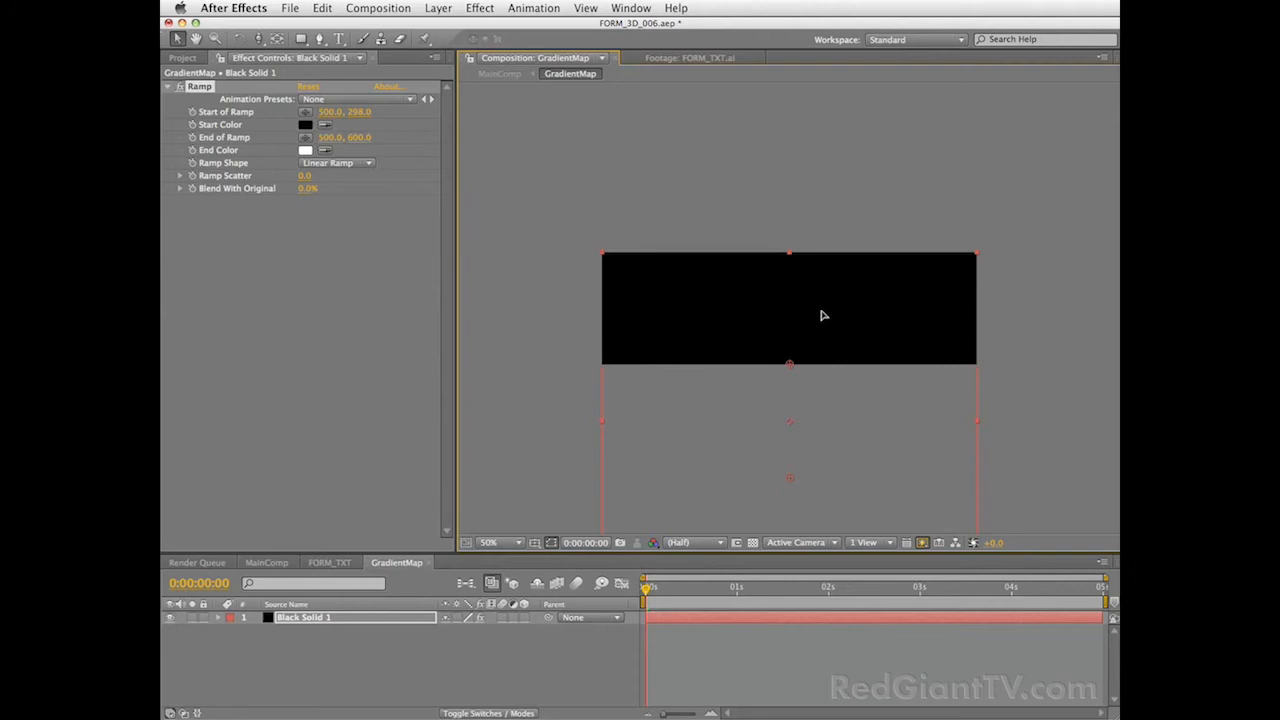
click(395, 623)
key(p)
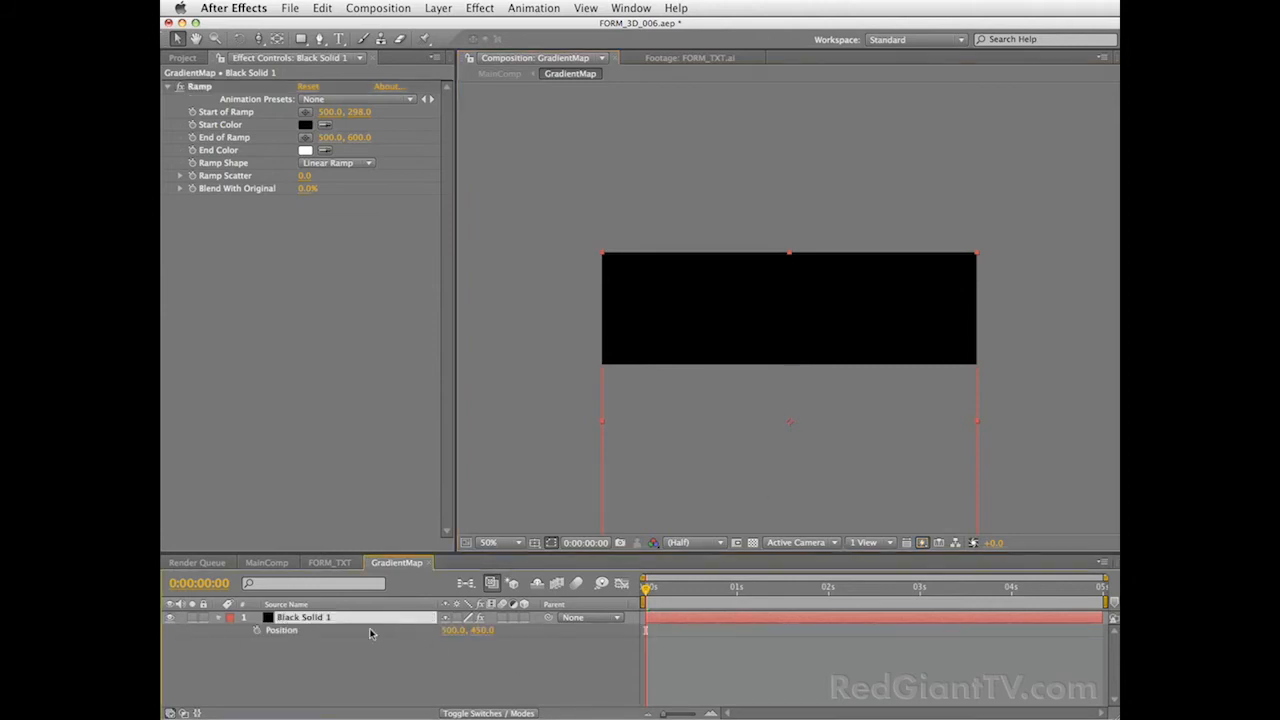
click(257, 632)
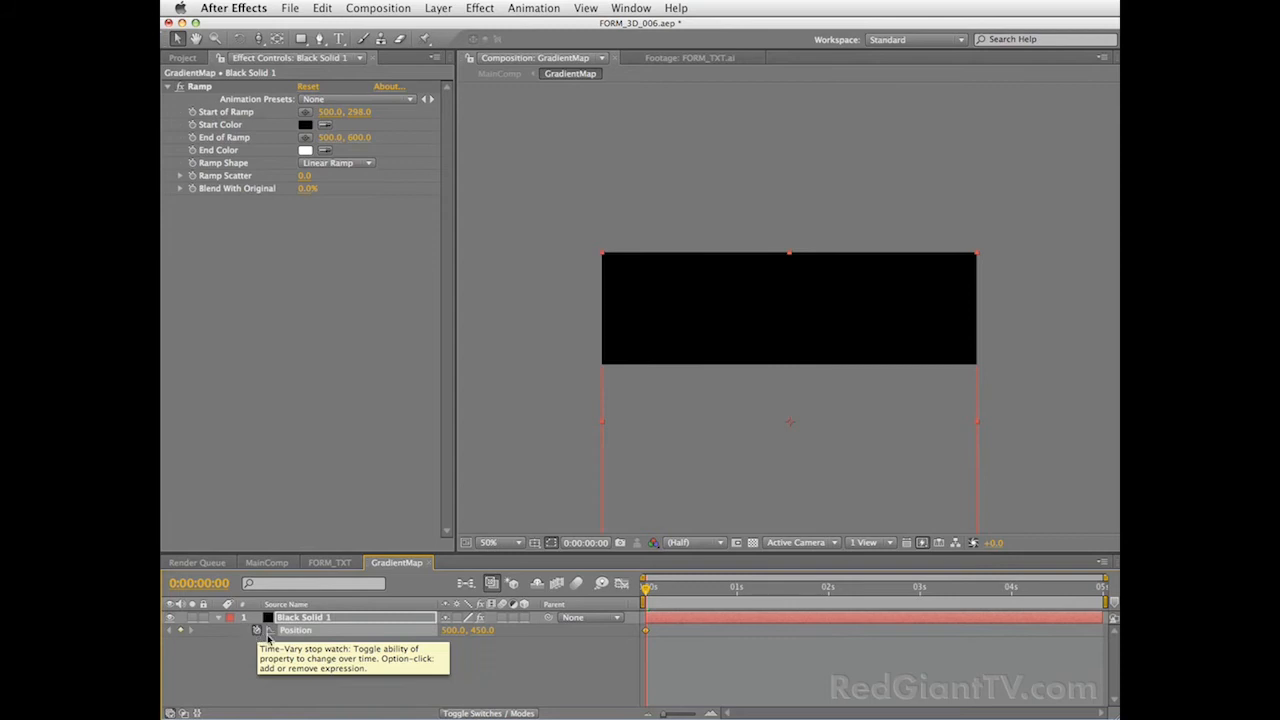
click(278, 565)
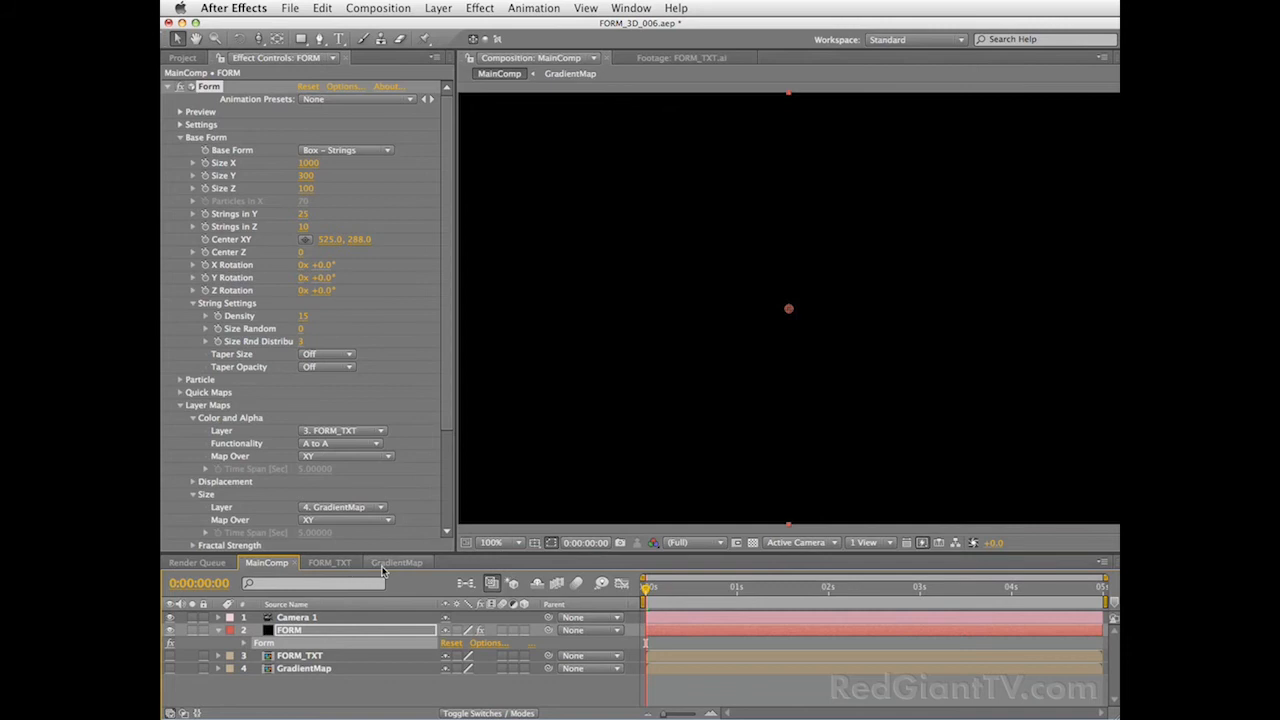
click(392, 564)
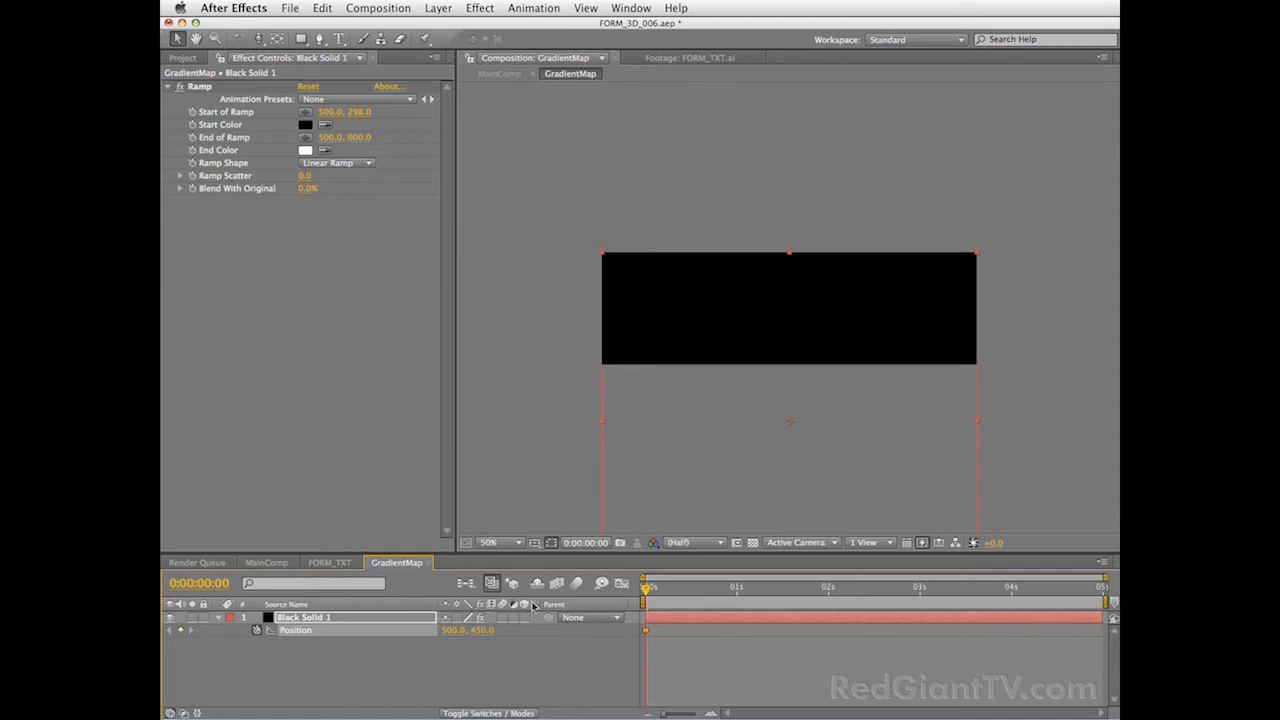
At 2 seconds, move the solid straight up until white fills the frame, keyframing its position, and return to the first frame.
drag(646, 588, 828, 591)
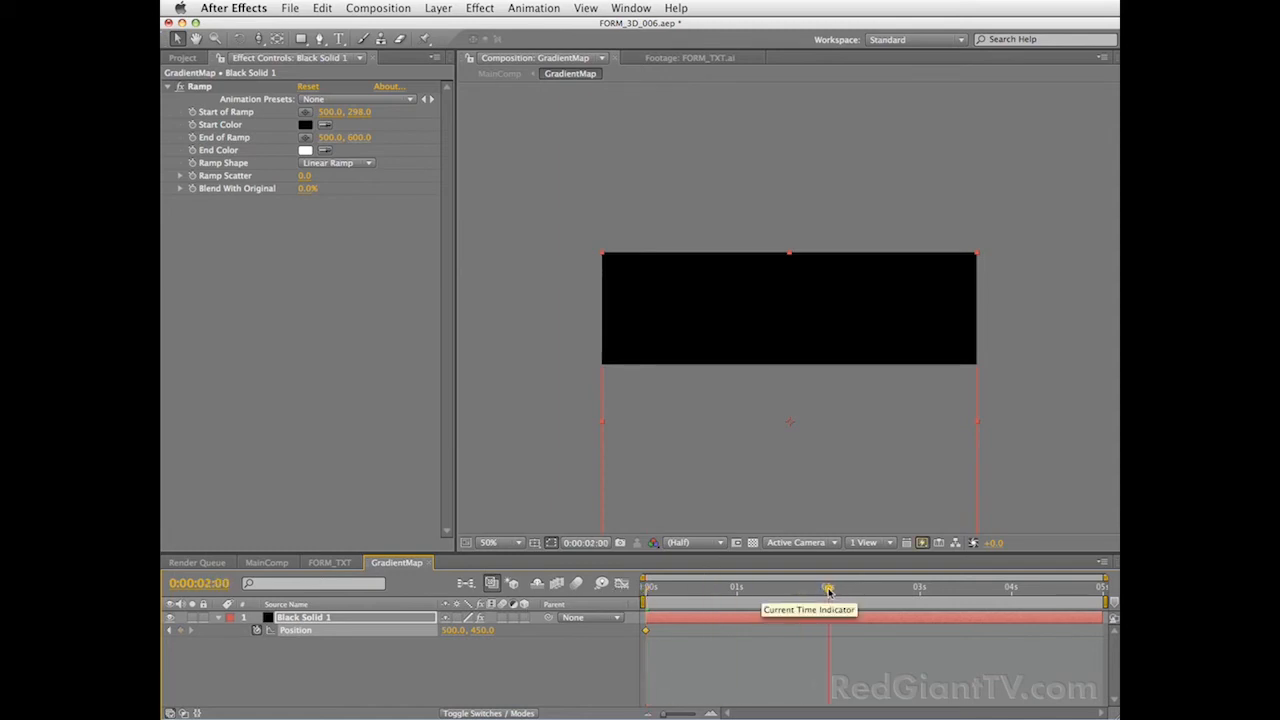
drag(831, 503, 842, 307)
drag(842, 290, 840, 278)
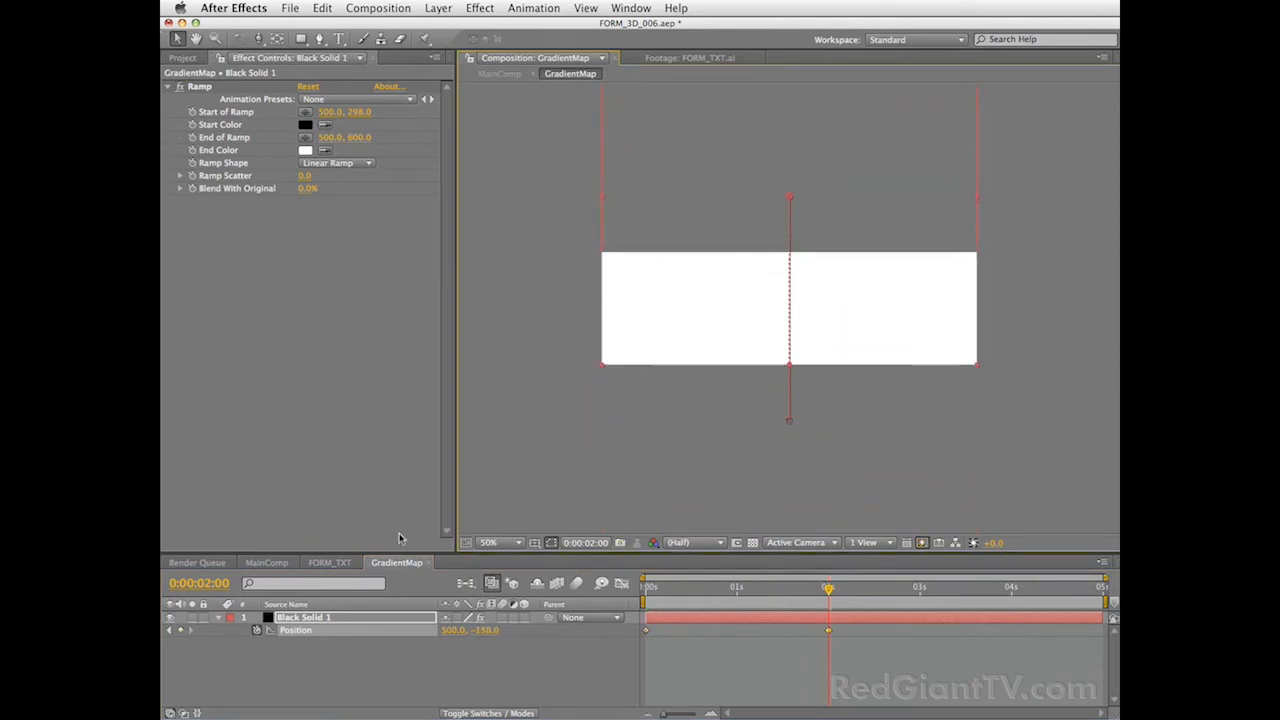
mouse_move(826, 590)
mouse_down()
mouse_move(646, 592)
mouse_move(836, 600)
mouse_up()
key(Home)
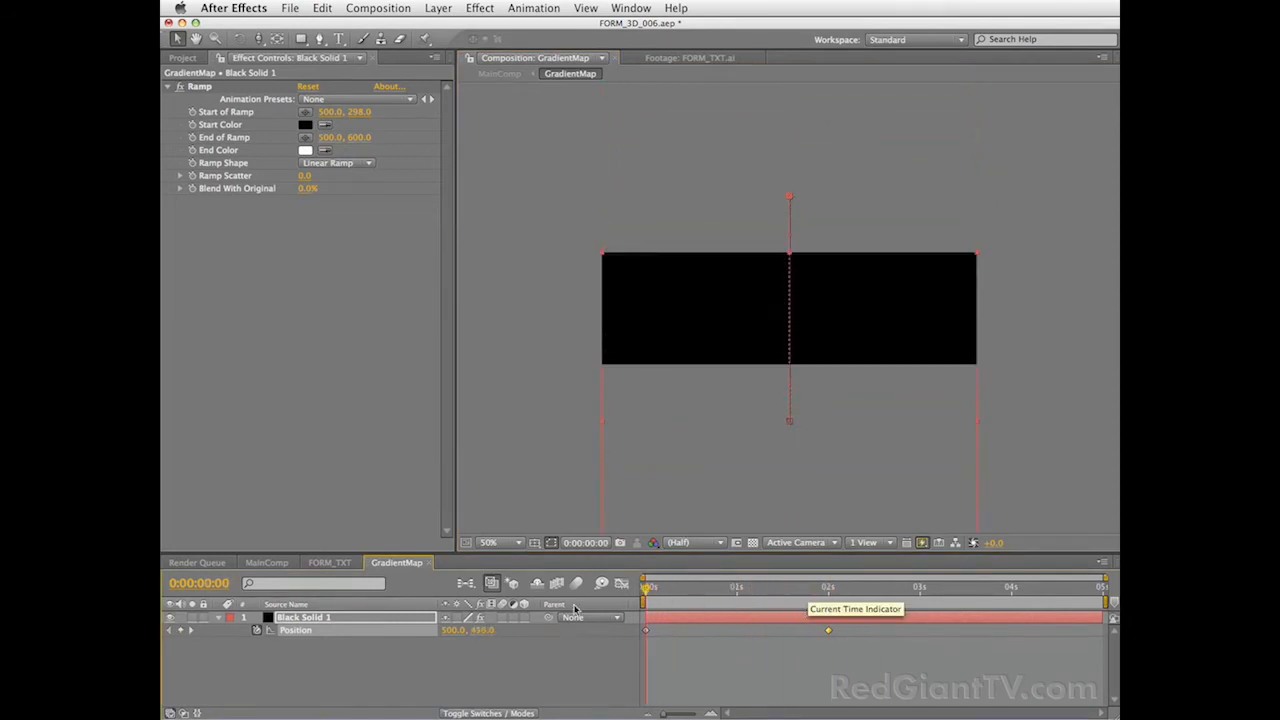
Check the size reveal in MainComp from the first frame to about 2 seconds and save the project incrementally as FORM_3D_007.aep.
click(268, 564)
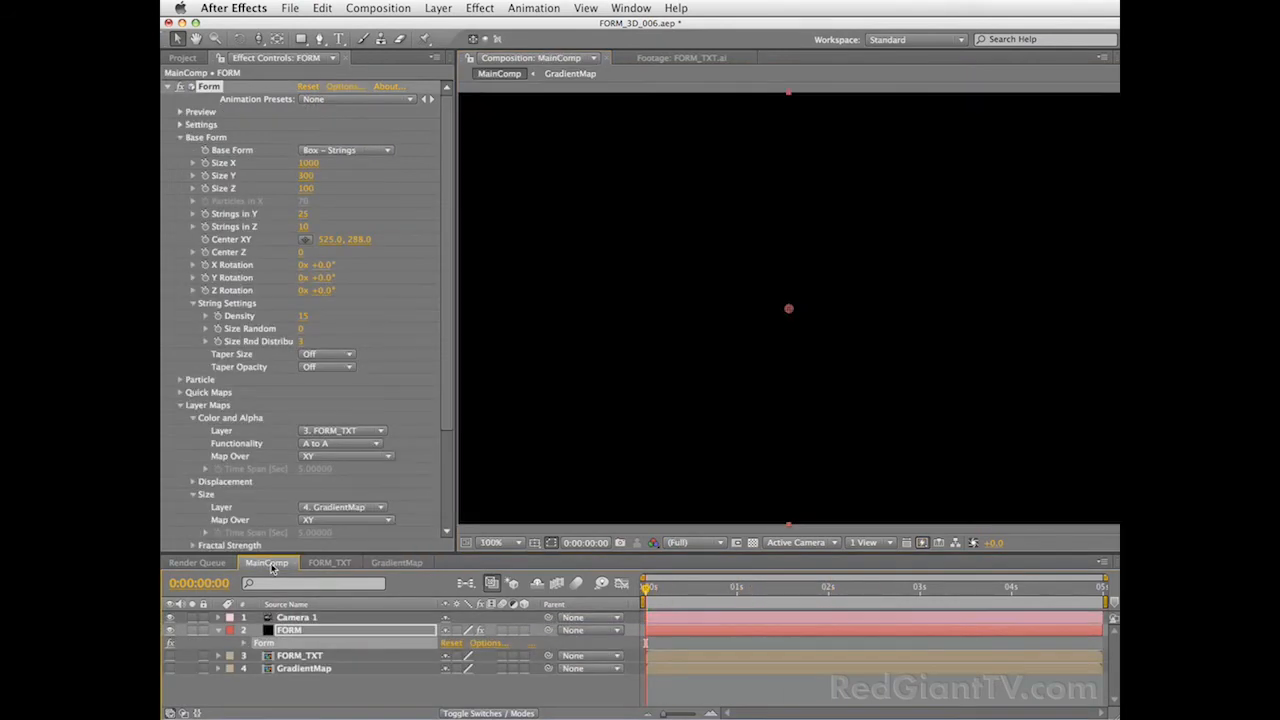
click(697, 590)
click(746, 590)
click(792, 590)
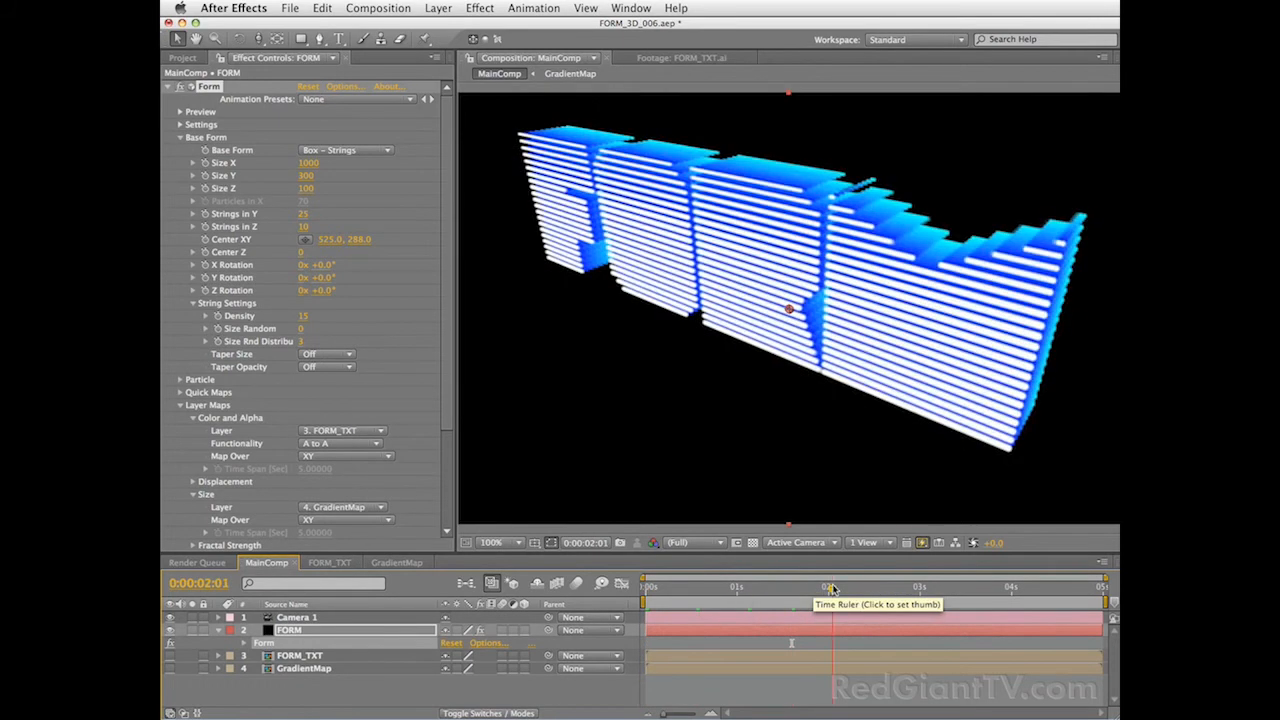
click(833, 590)
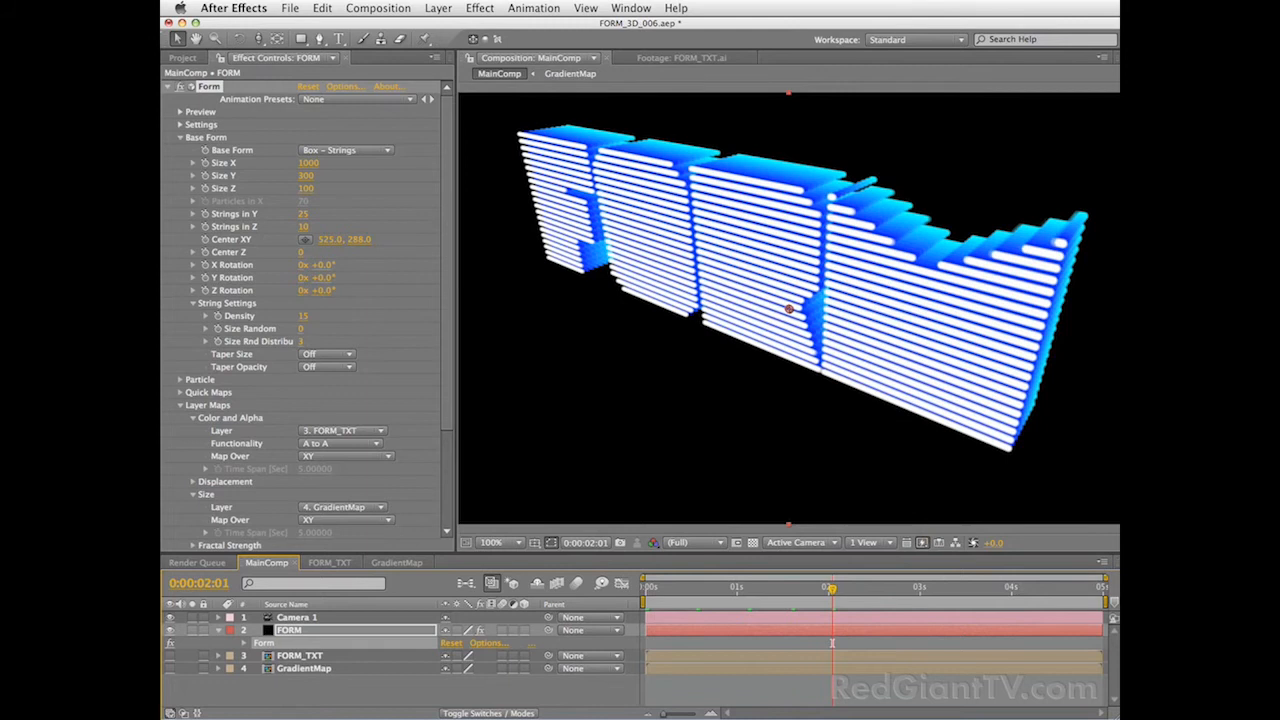
key(super+alt+shift+s)
At 1 second, apply the Fractal Noise effect to the black solid in GradientMap.
click(737, 588)
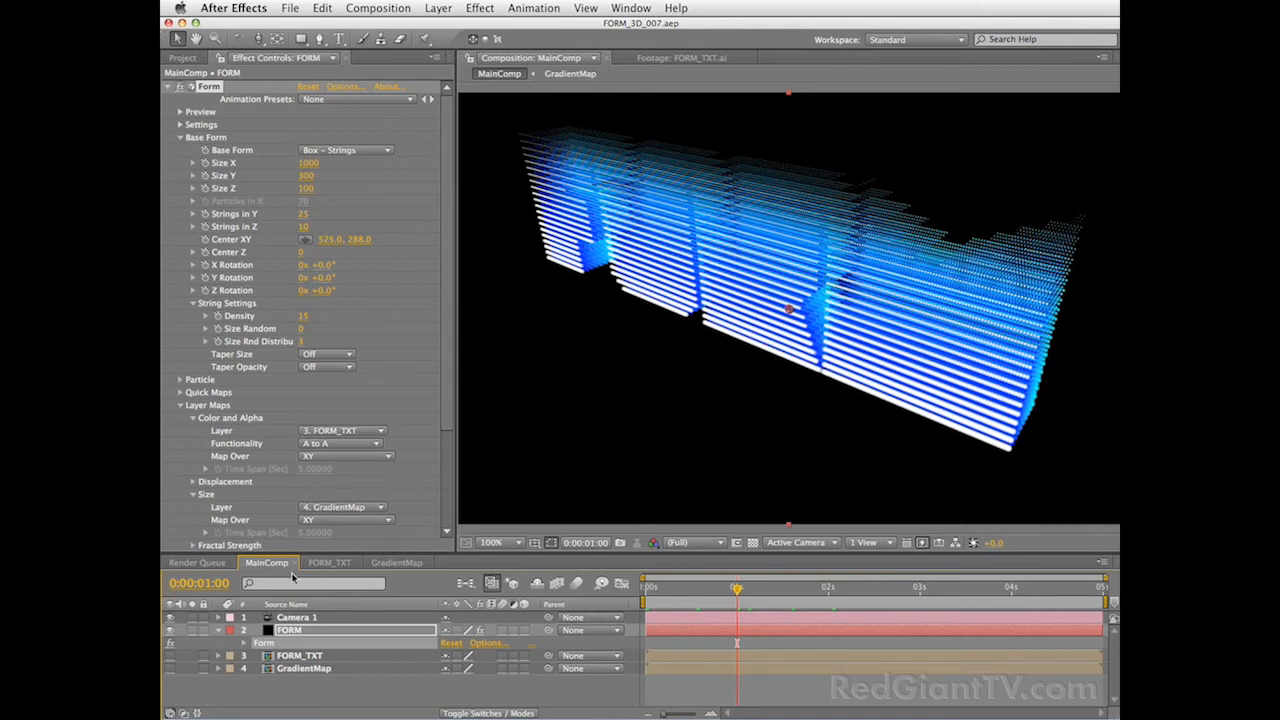
click(396, 562)
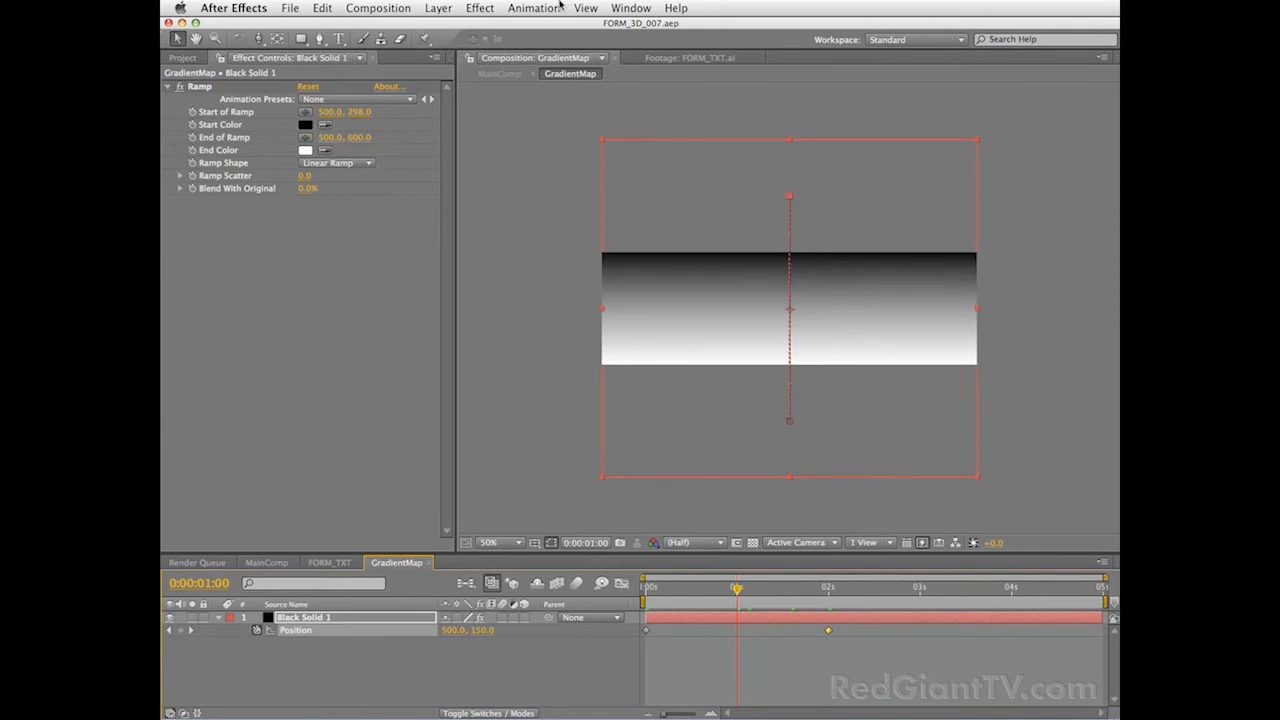
click(479, 8)
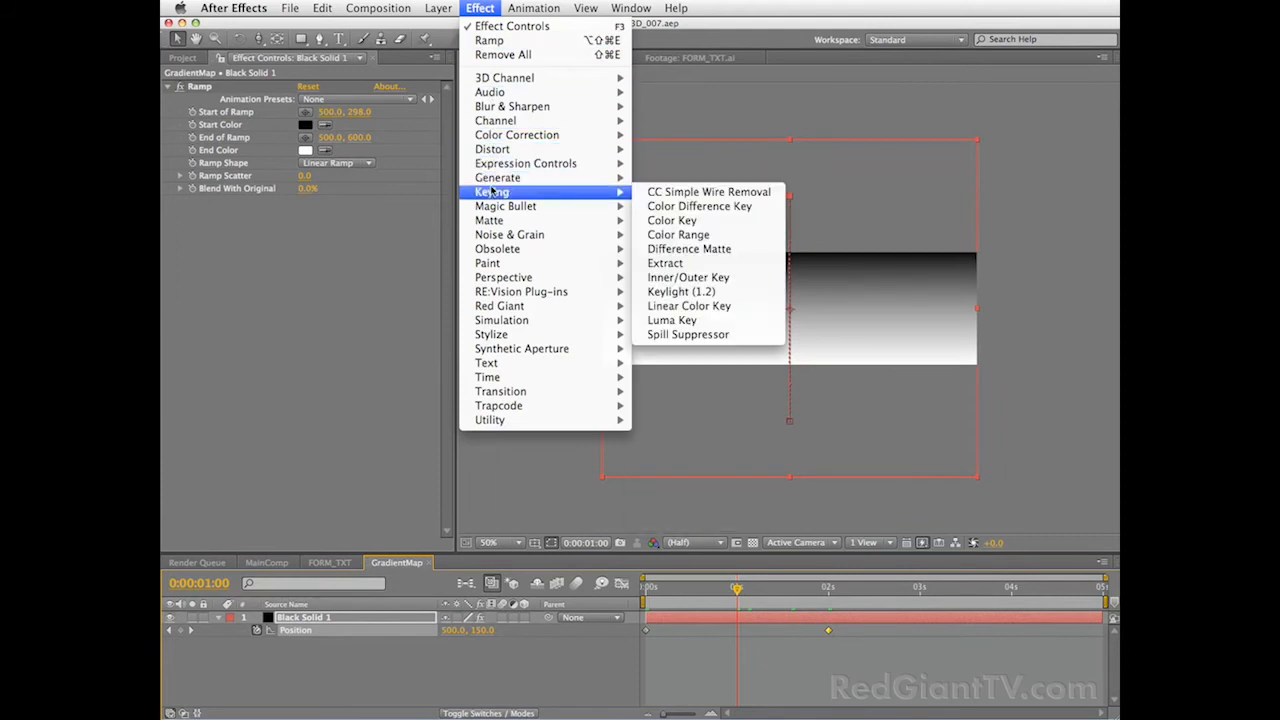
mouse_move(492, 237)
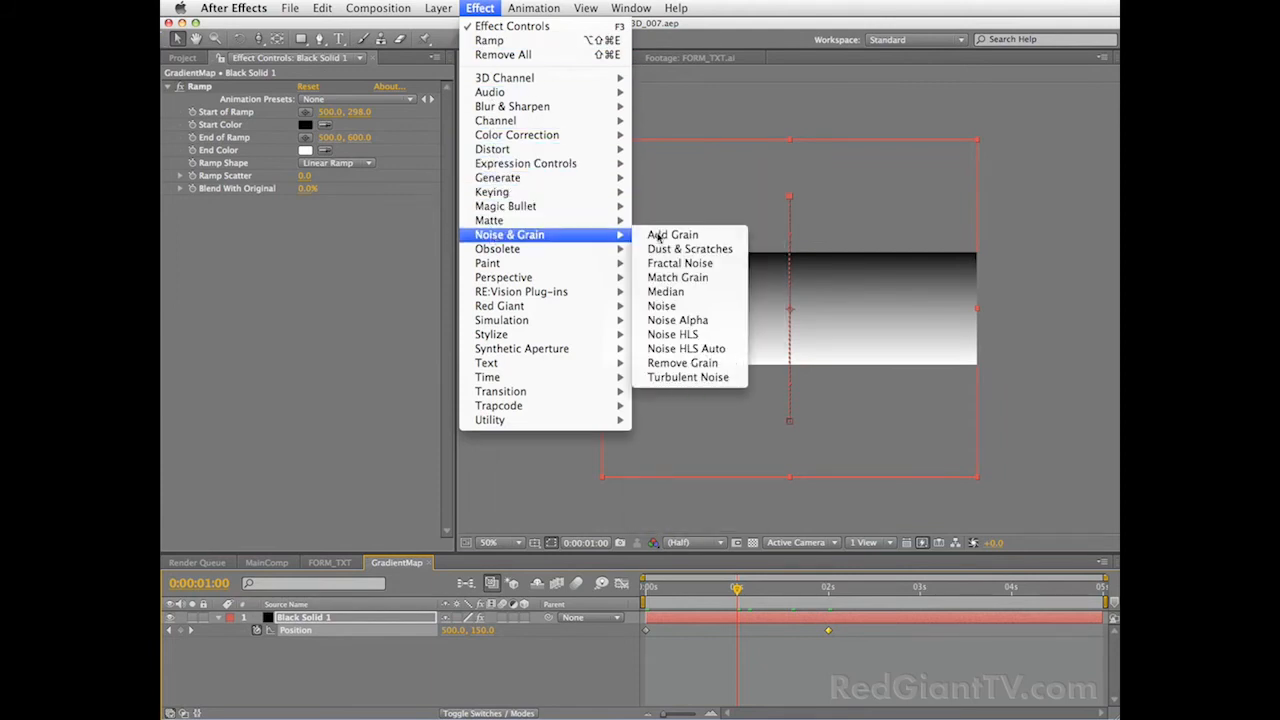
click(688, 264)
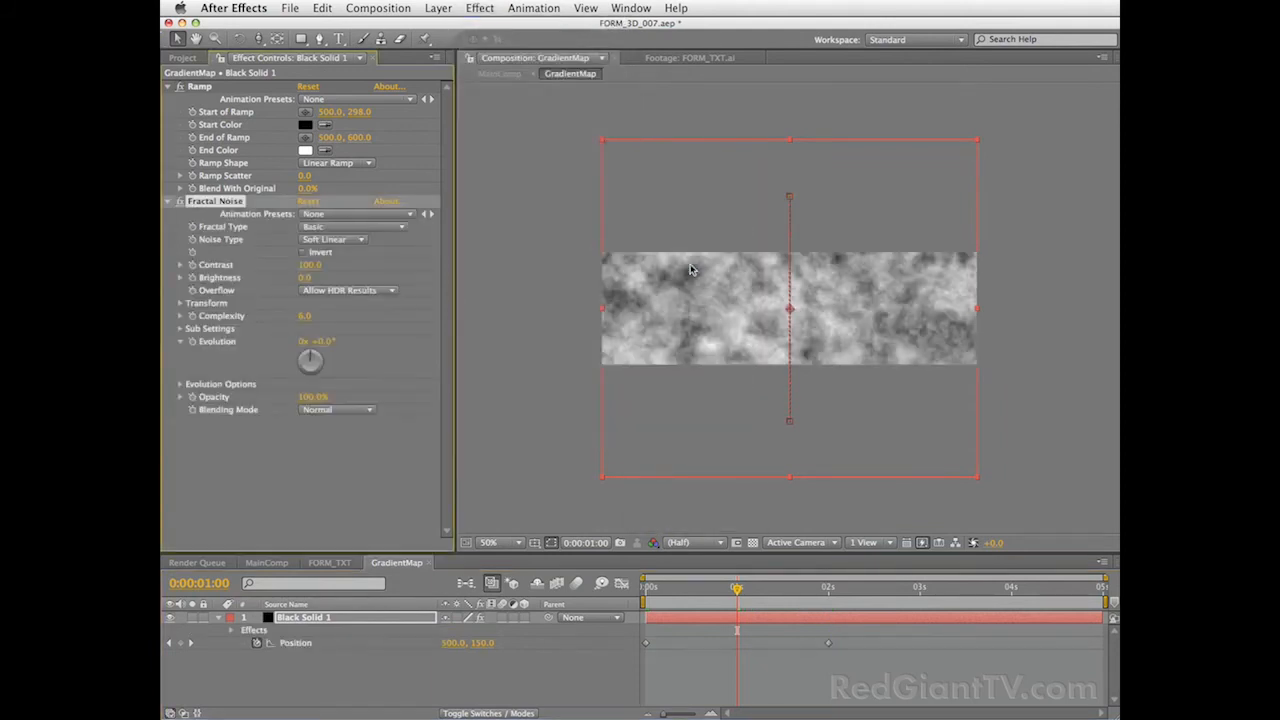
Set the Fractal Noise blending mode to Overlay, check the gradient at several times, and return to 1 second.
mouse_move(736, 596)
mouse_down()
mouse_move(662, 604)
mouse_move(737, 607)
mouse_up()
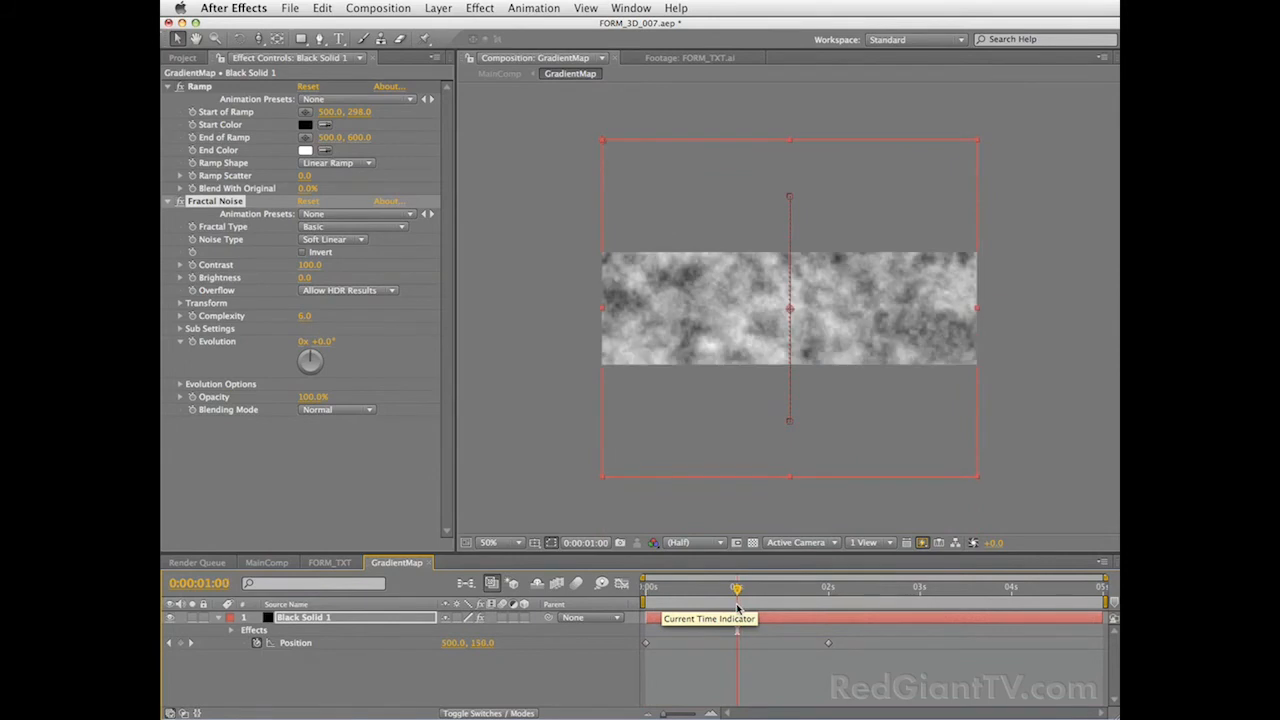
click(343, 412)
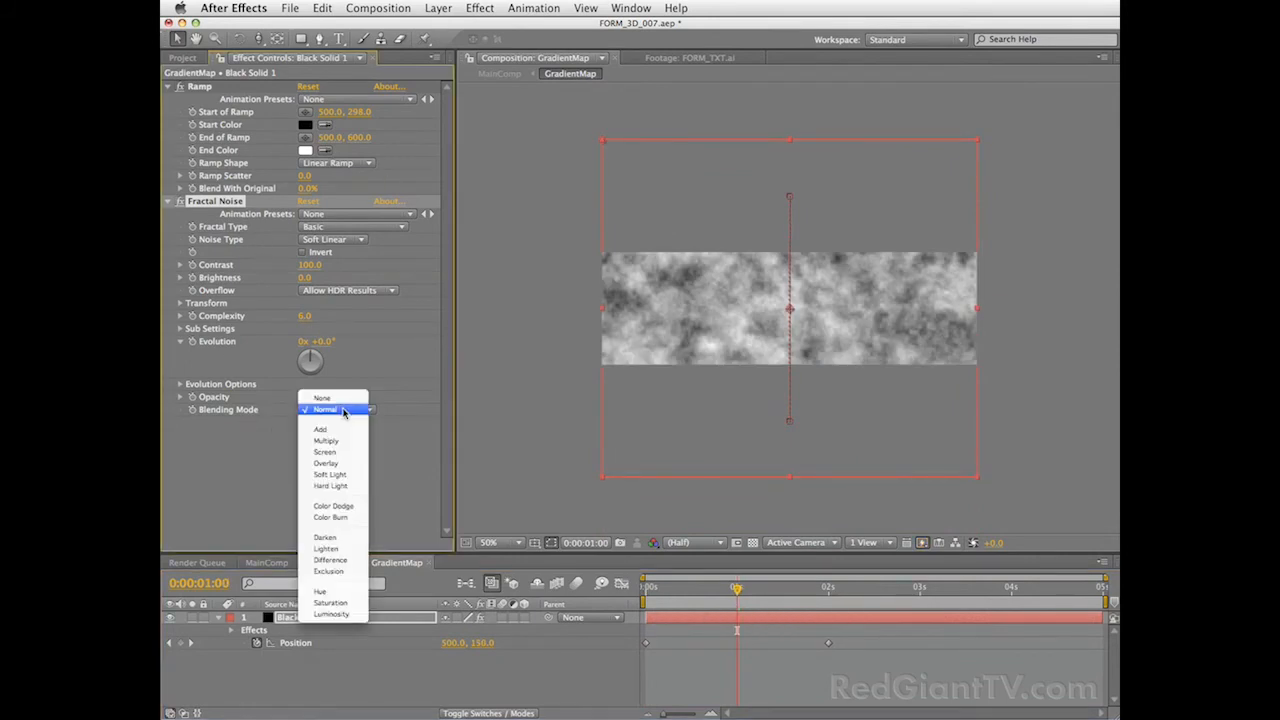
click(341, 464)
drag(736, 592, 678, 596)
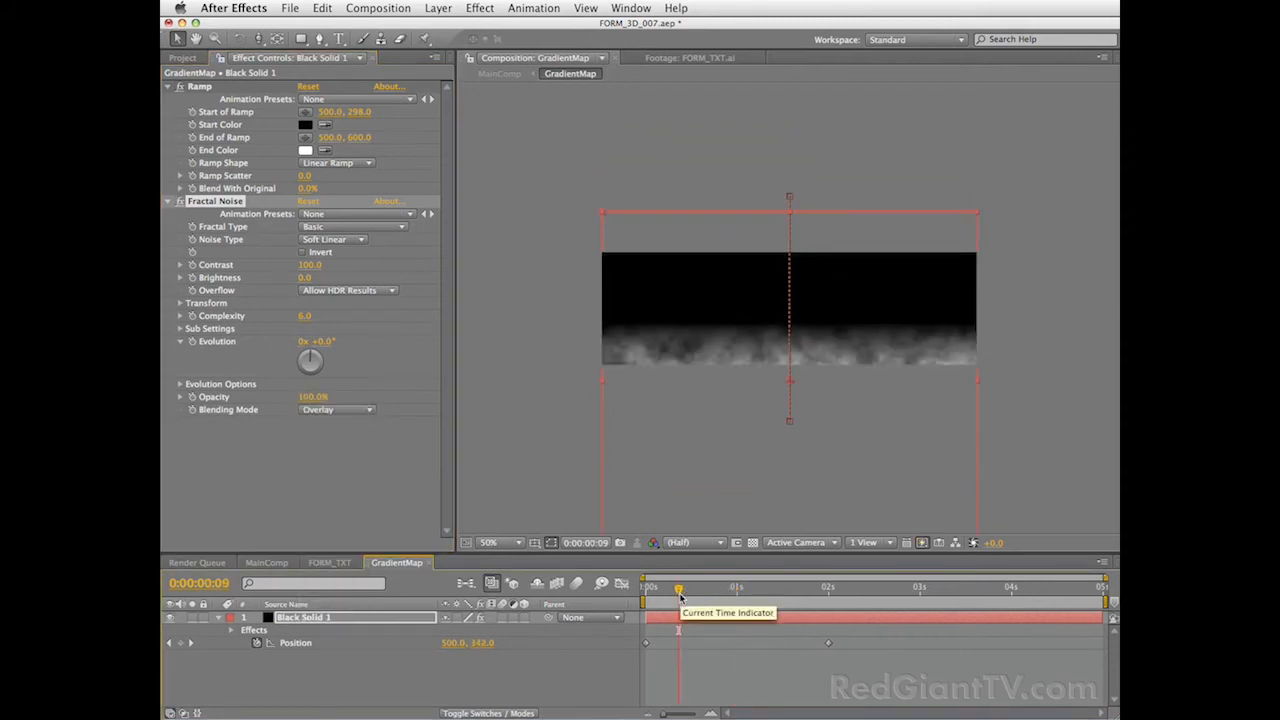
click(813, 588)
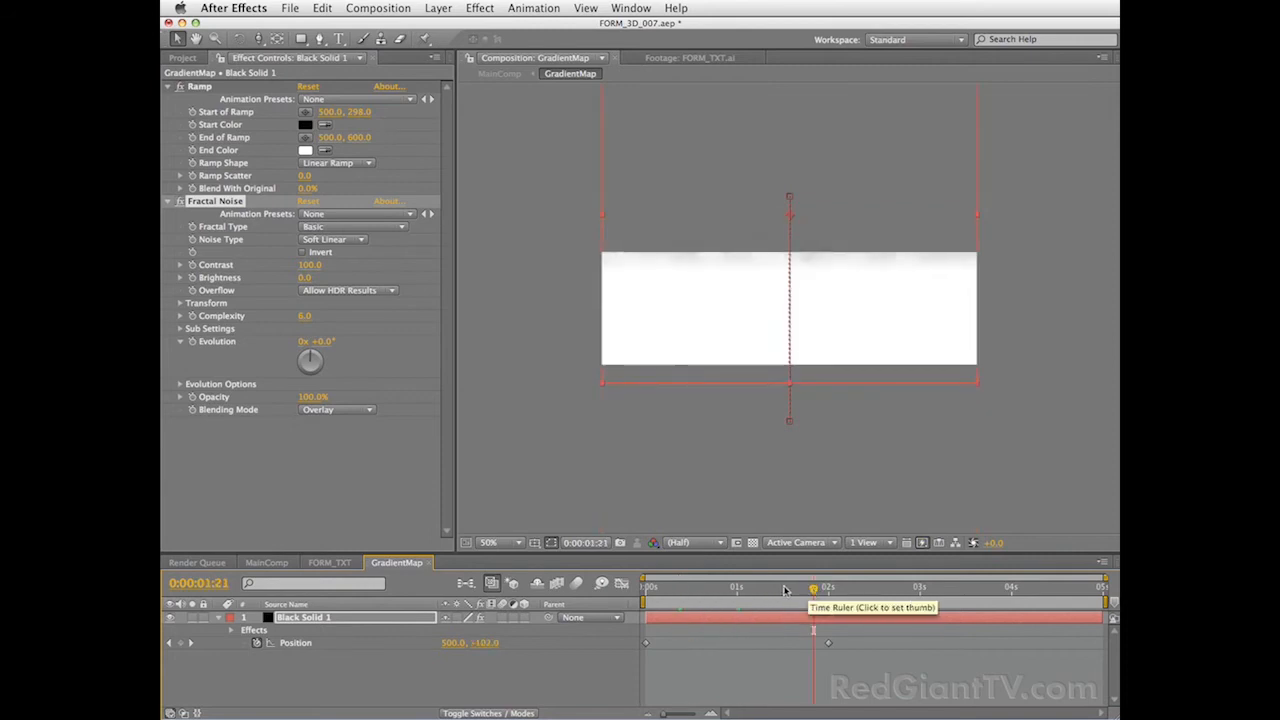
click(738, 588)
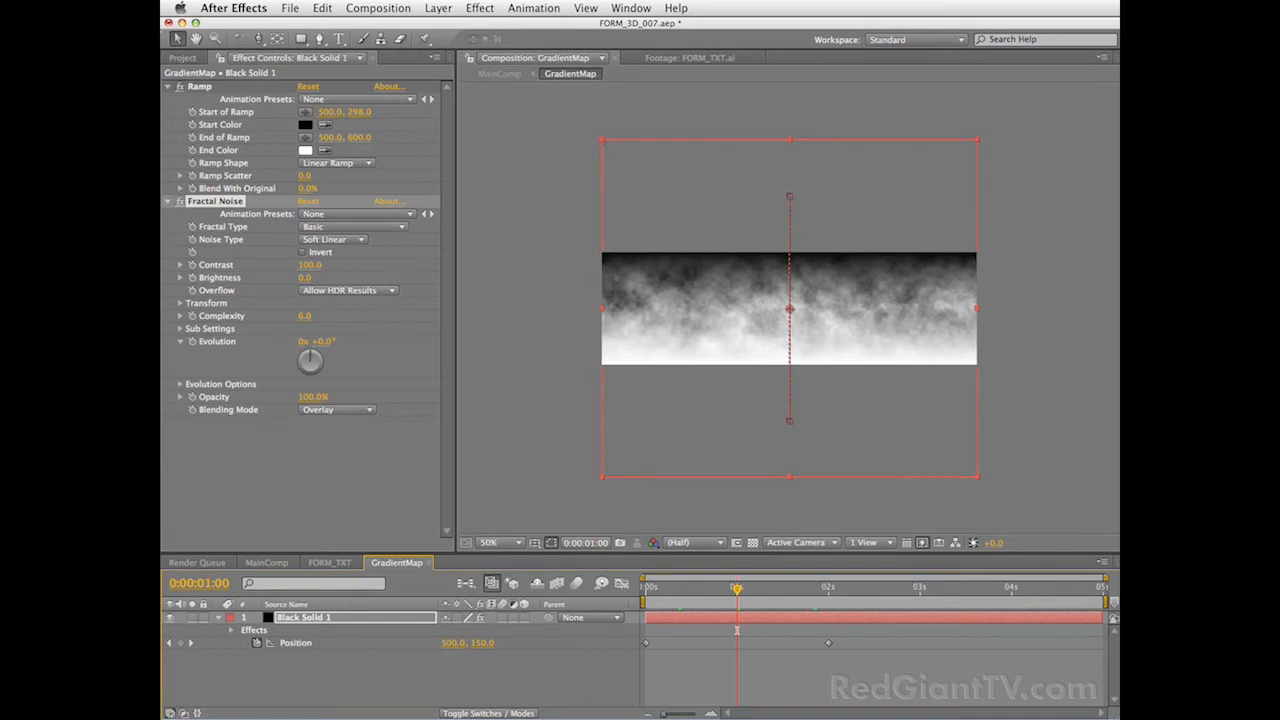
Raise the Fractal Noise contrast to 200 and check the lettering in MainComp.
click(310, 265)
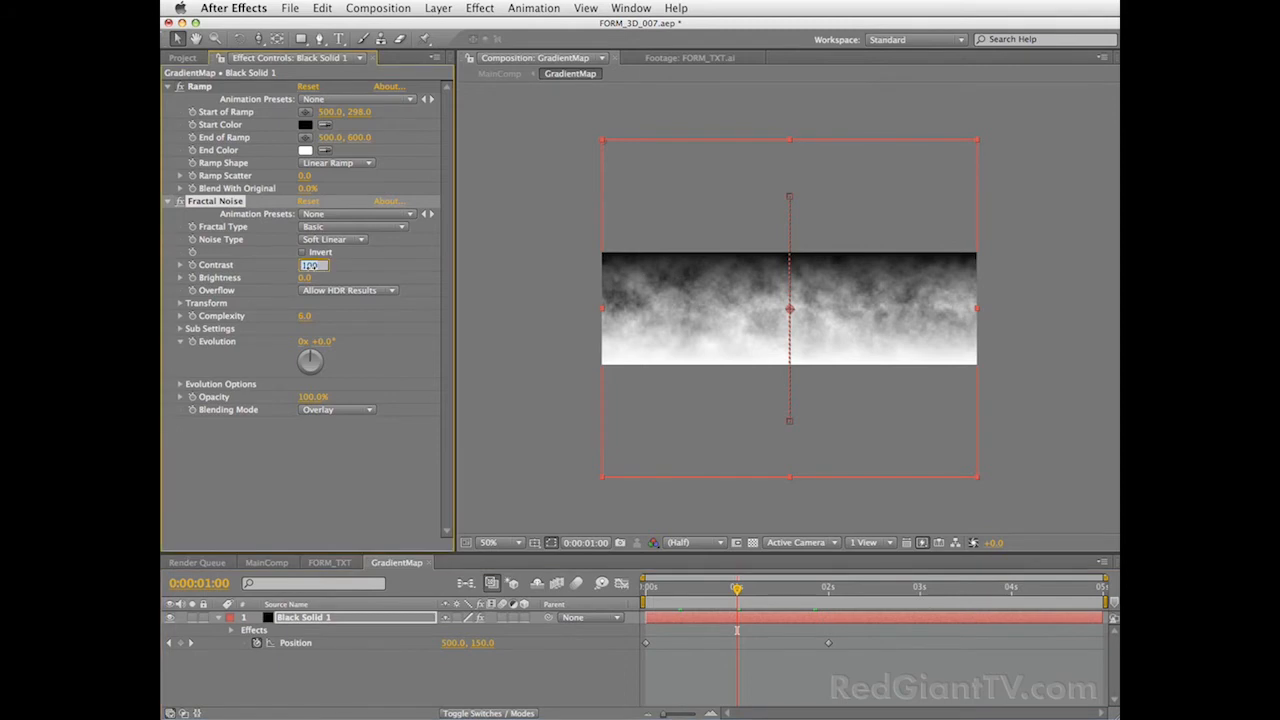
text(200)
key(Return)
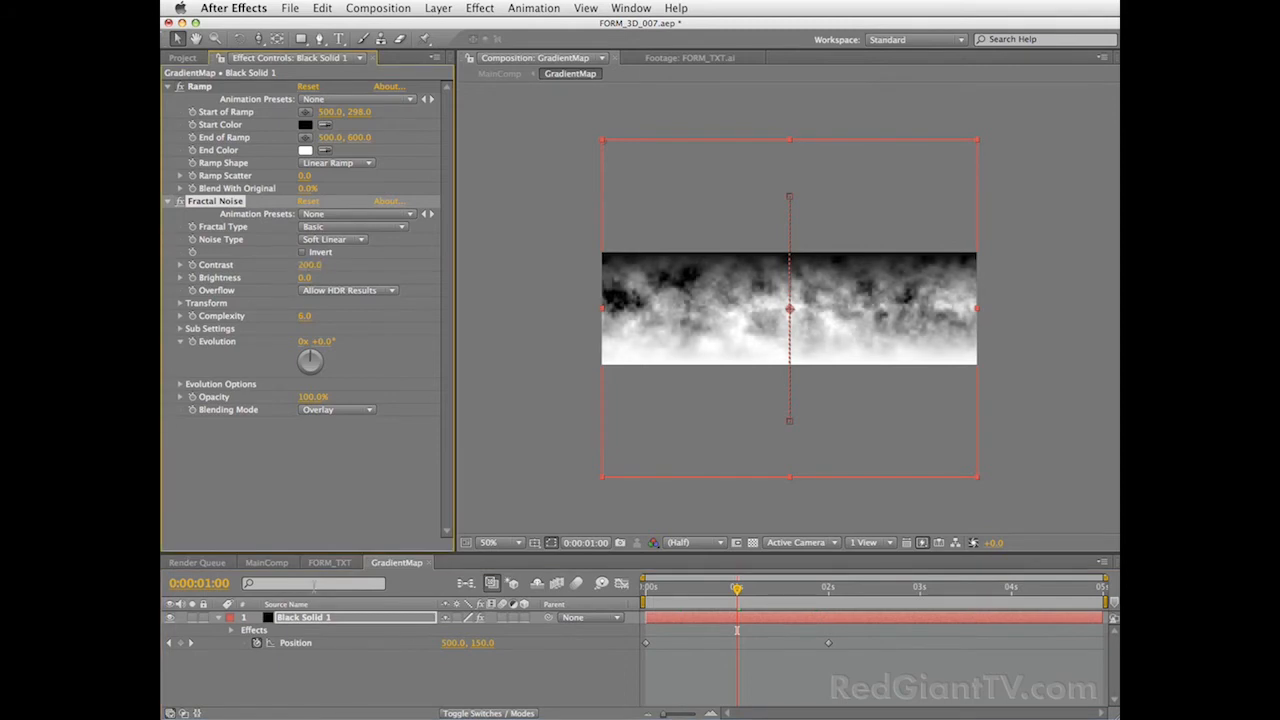
click(265, 563)
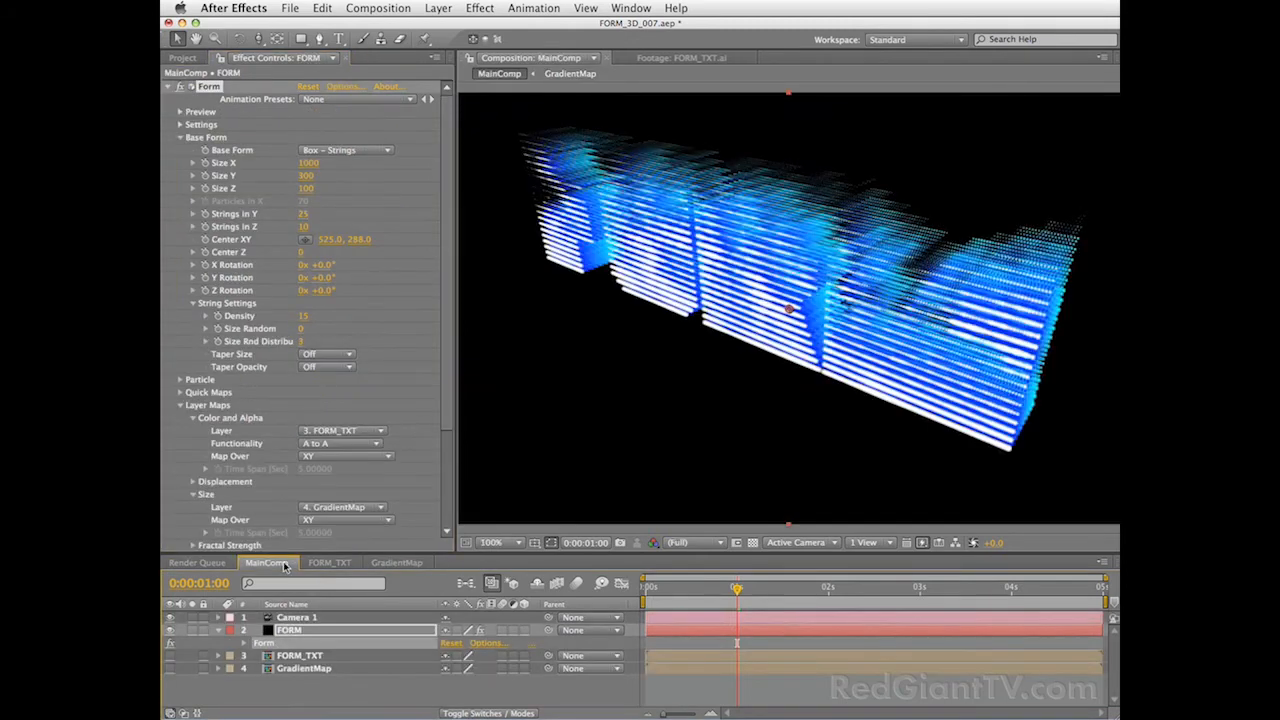
In GradientMap, set the Fractal Noise type to Block with complexity 1, and check the lettering in MainComp.
click(397, 563)
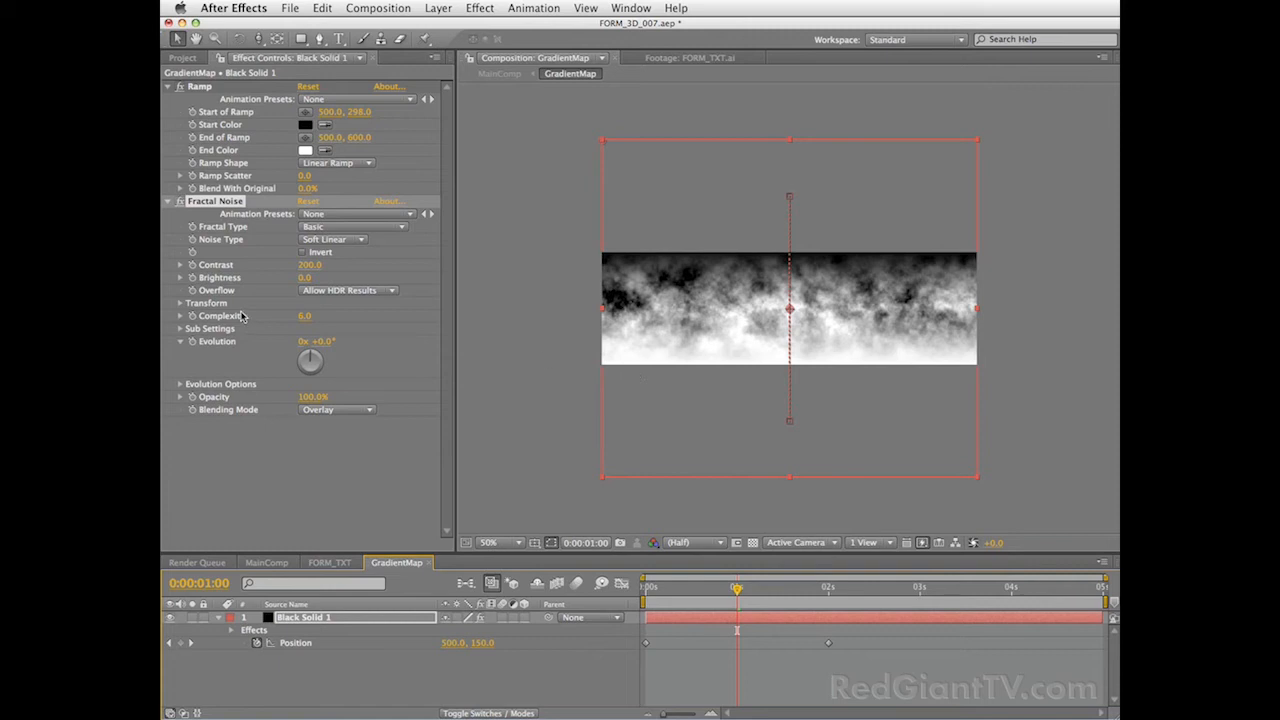
click(333, 239)
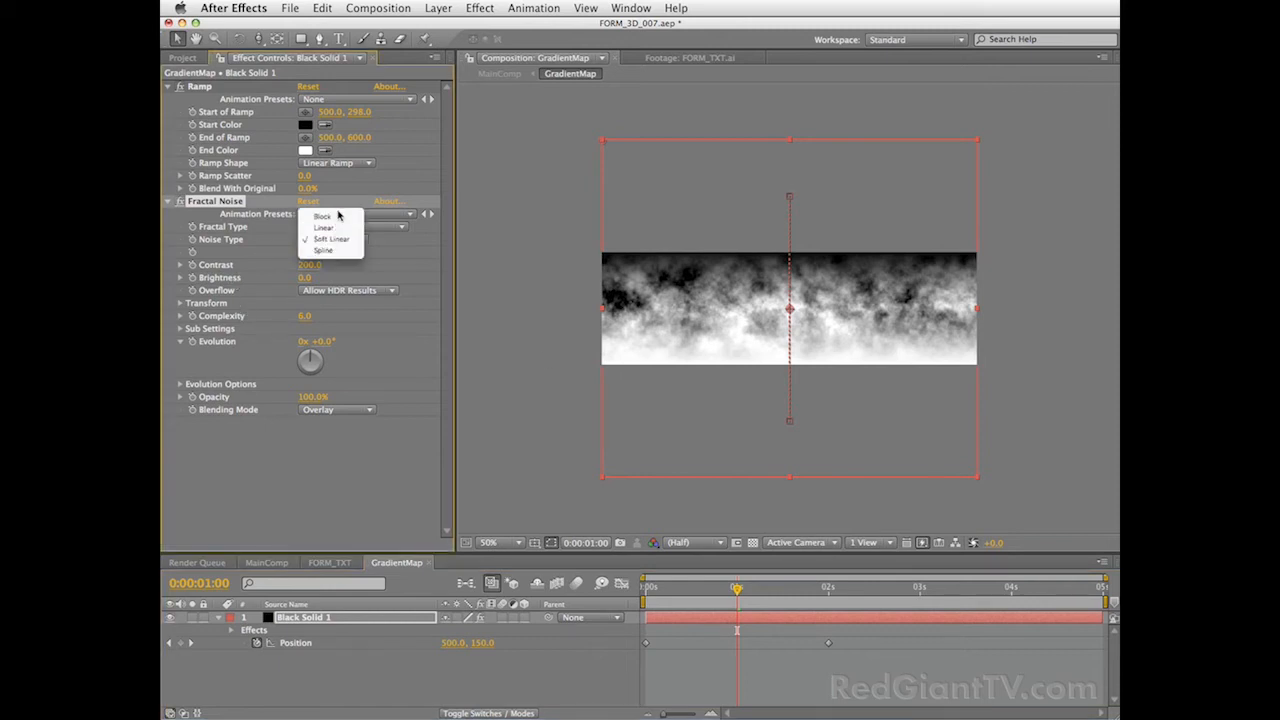
click(340, 218)
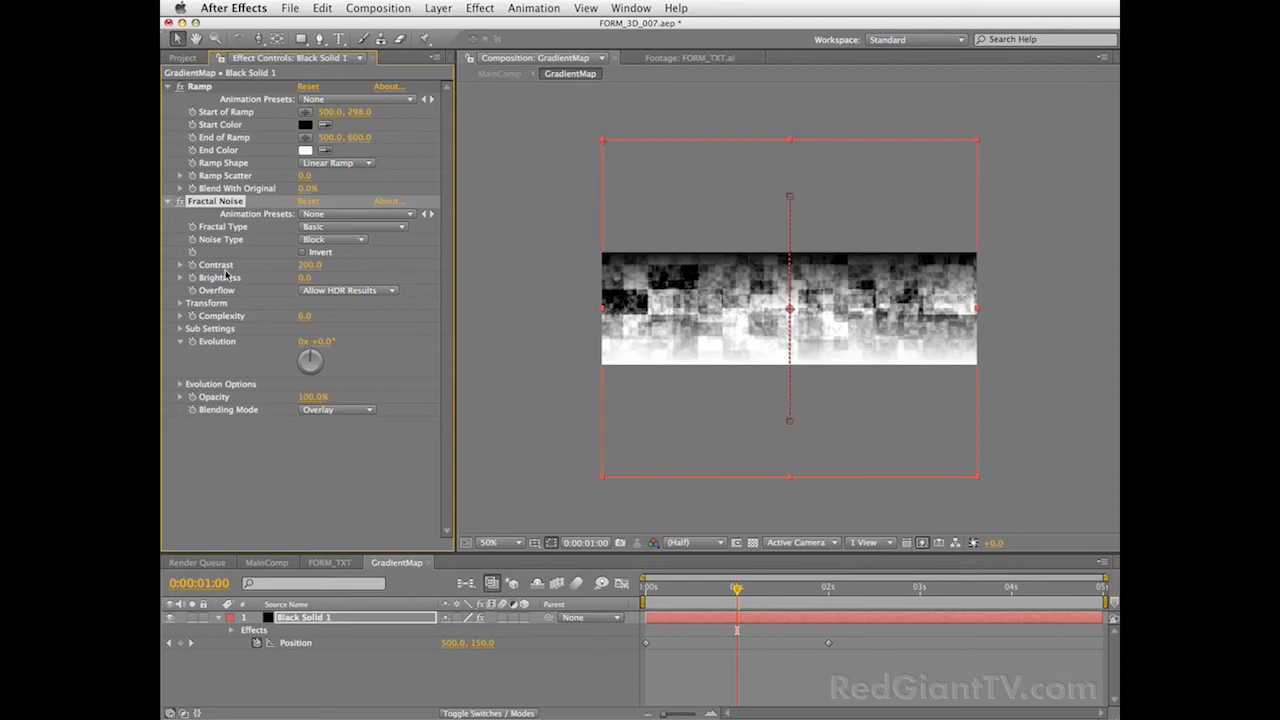
click(308, 315)
key(Return)
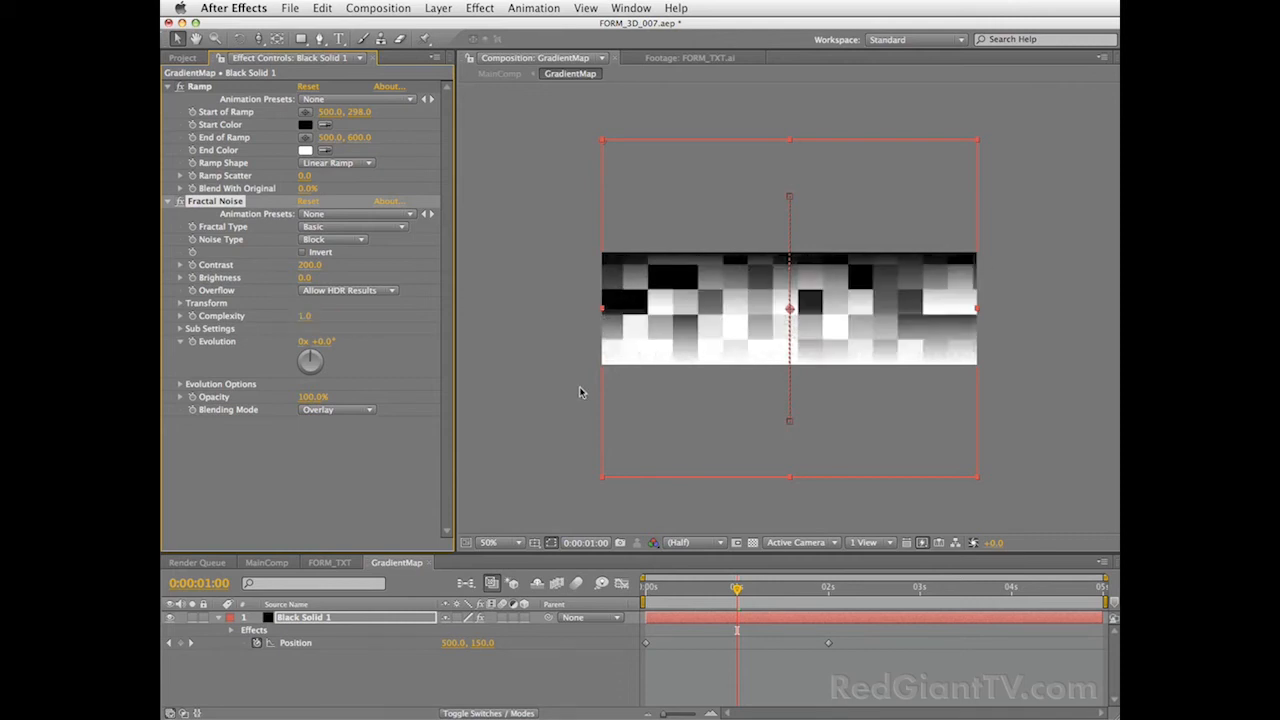
click(266, 562)
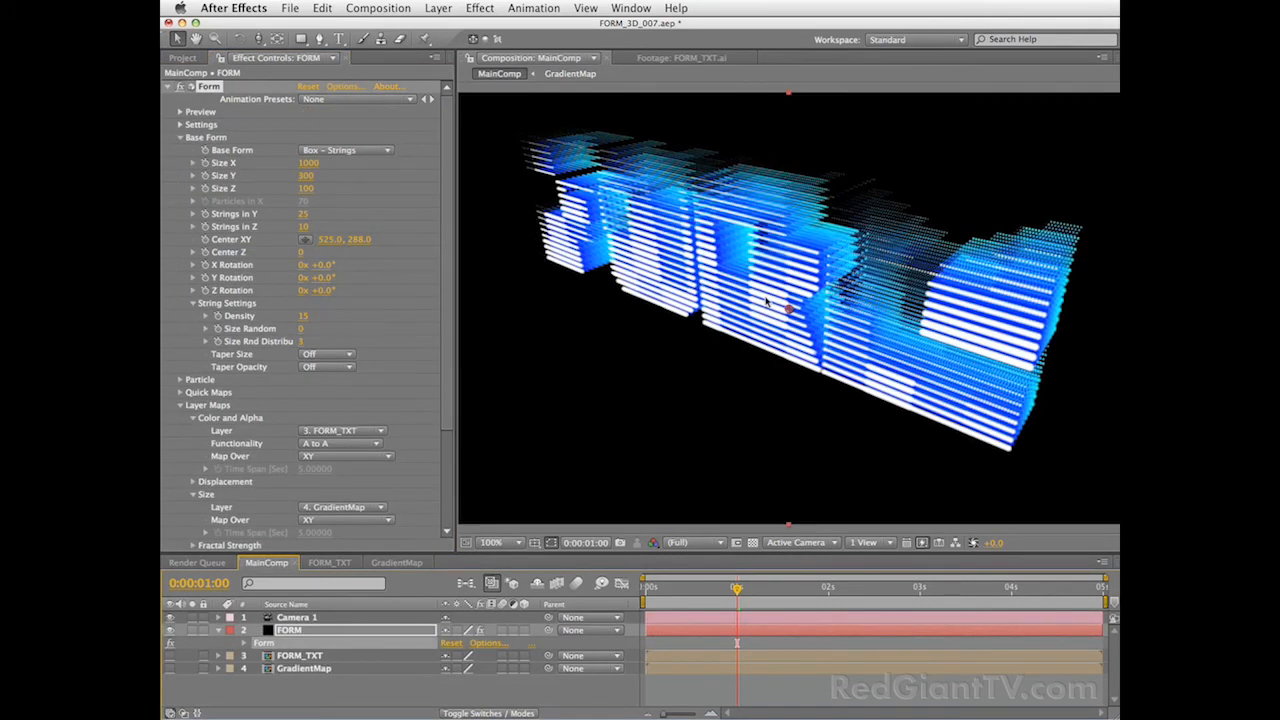
In GradientMap, keyframe the Fractal Noise Evolution at 0 on the first frame and at 2 revolutions at 2 seconds.
click(396, 562)
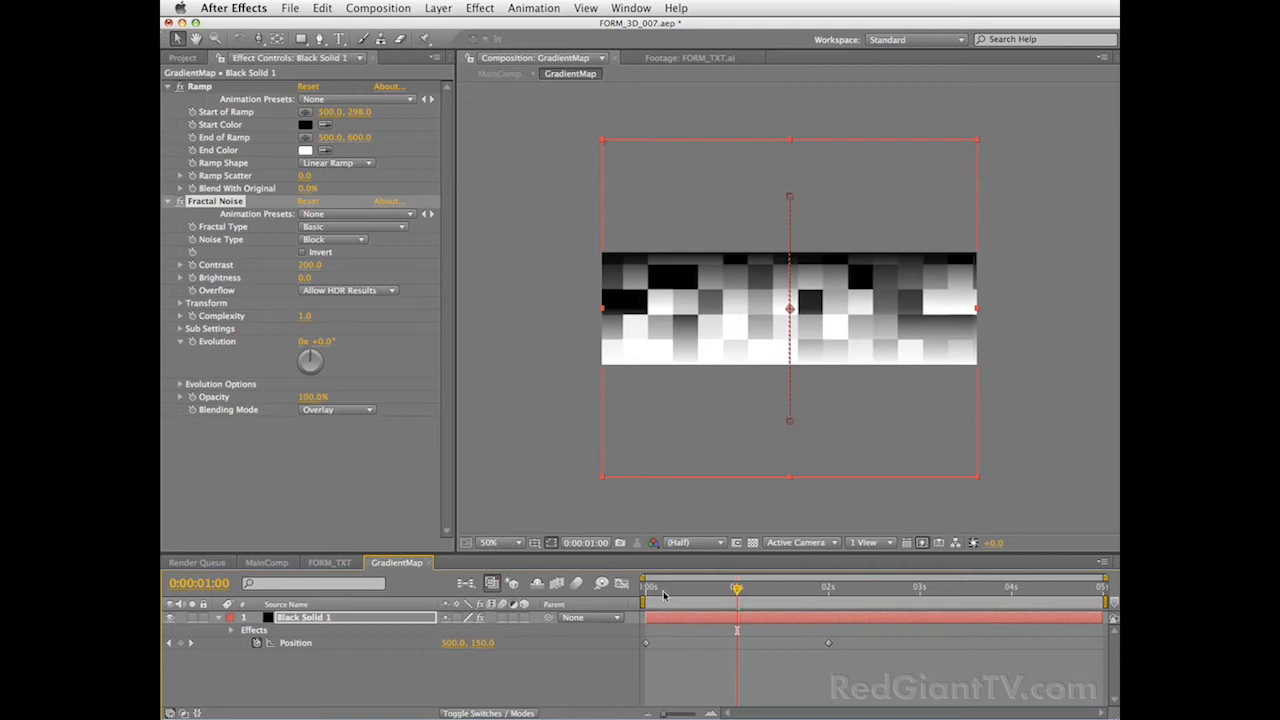
key(Home)
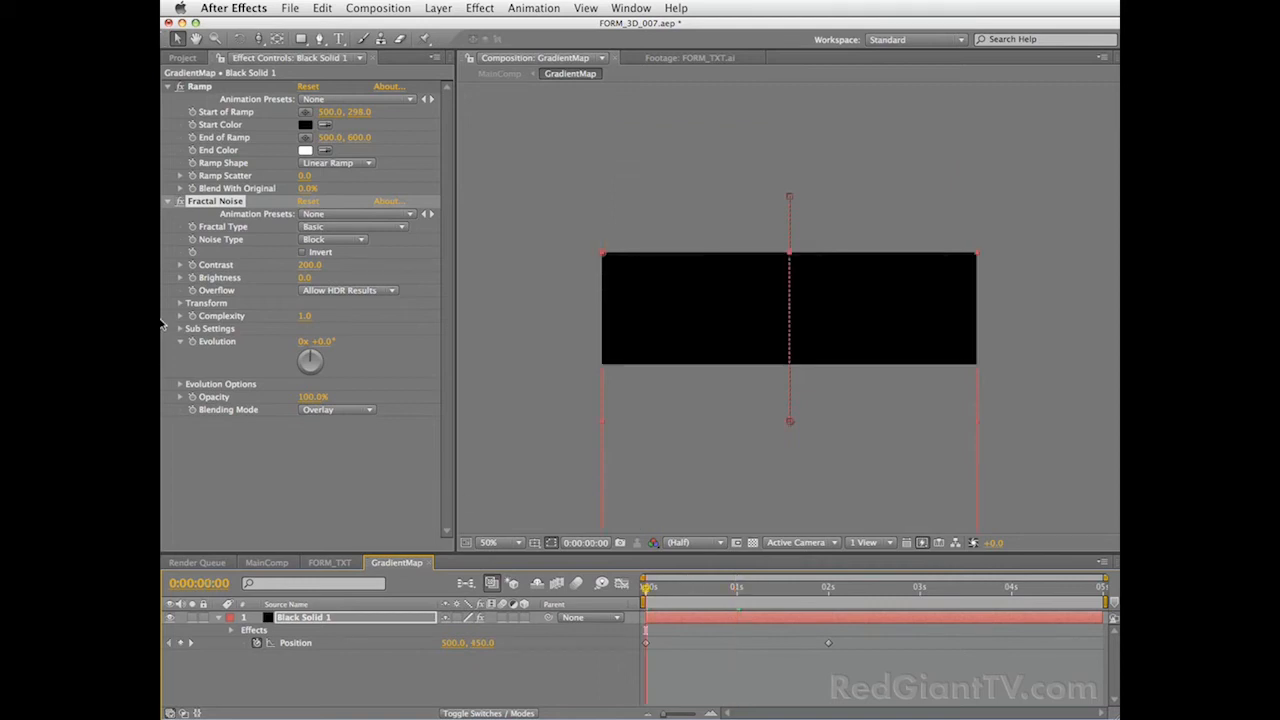
click(194, 342)
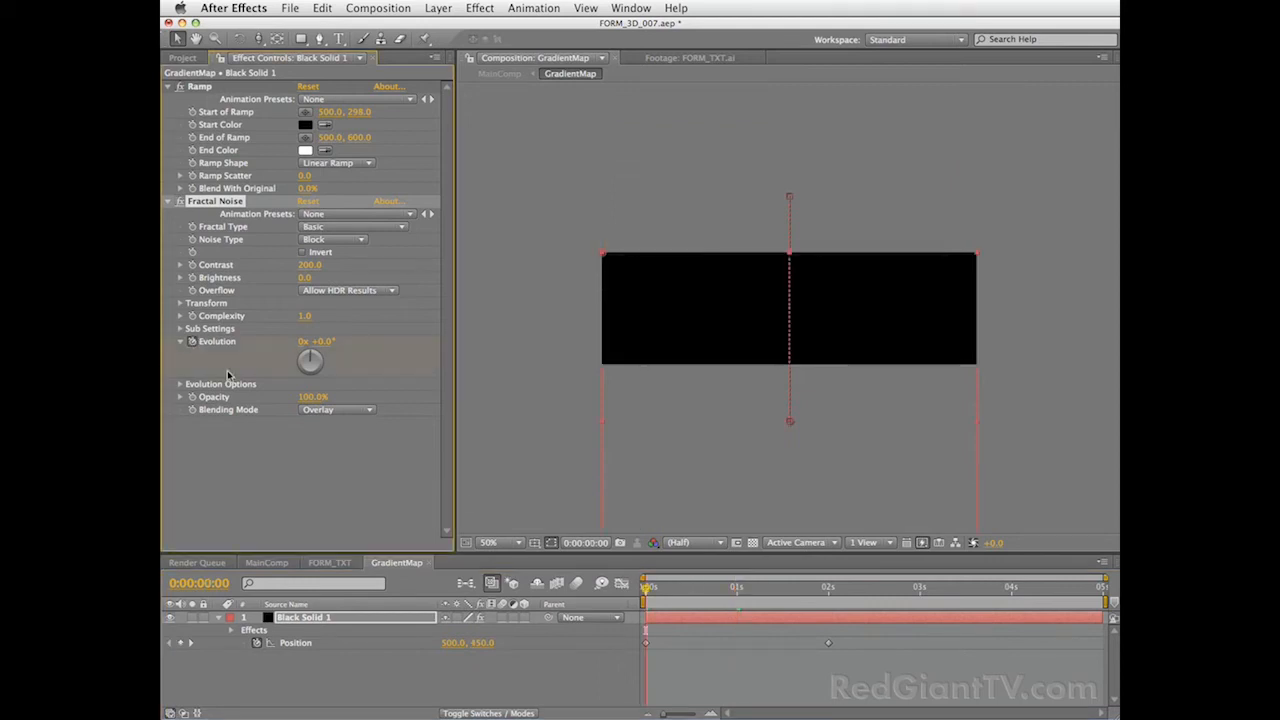
click(829, 588)
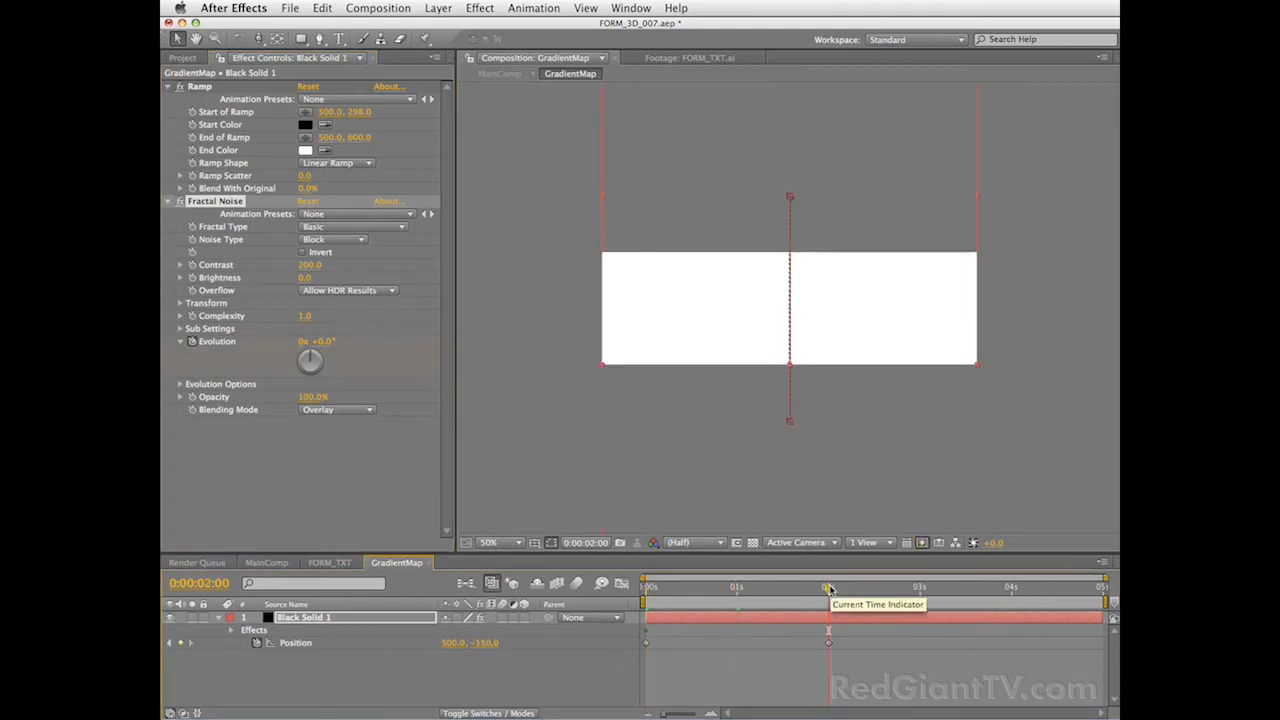
click(302, 341)
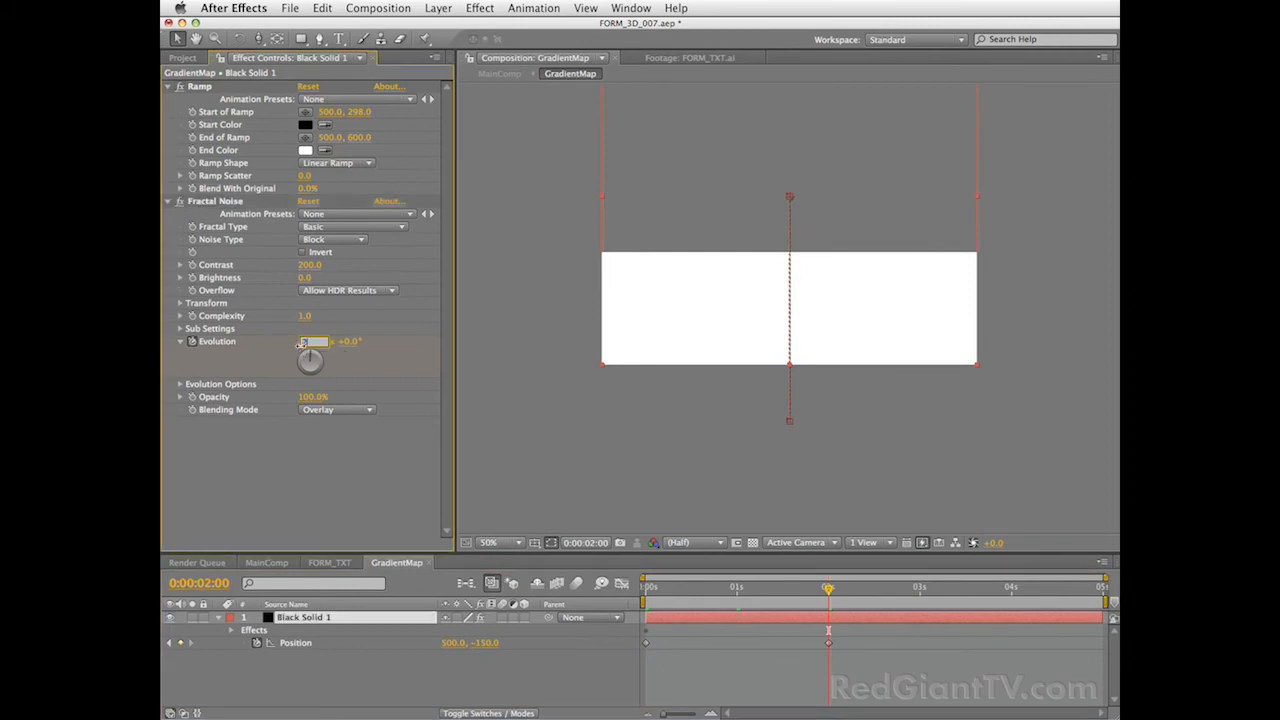
text(2)
key(Return)
Preview the evolving block noise in GradientMap and the resulting lettering reveal in MainComp.
key(KP_0)
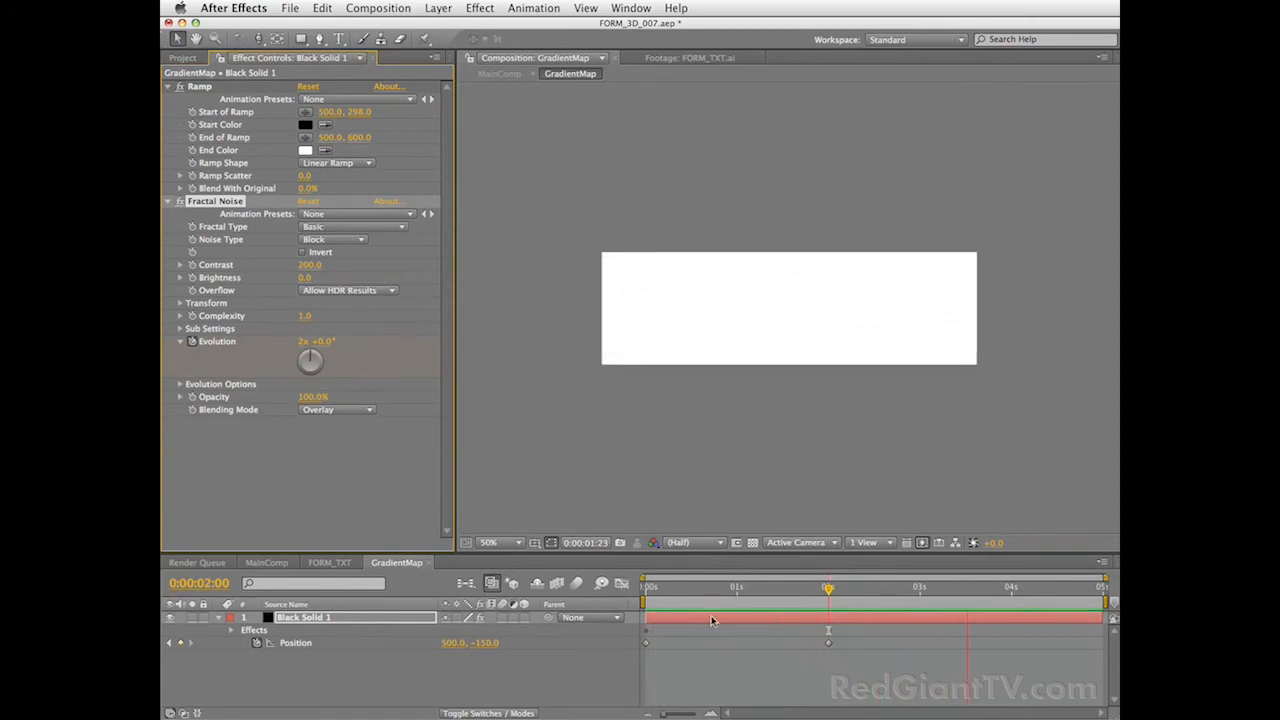
click(670, 590)
drag(670, 590, 818, 611)
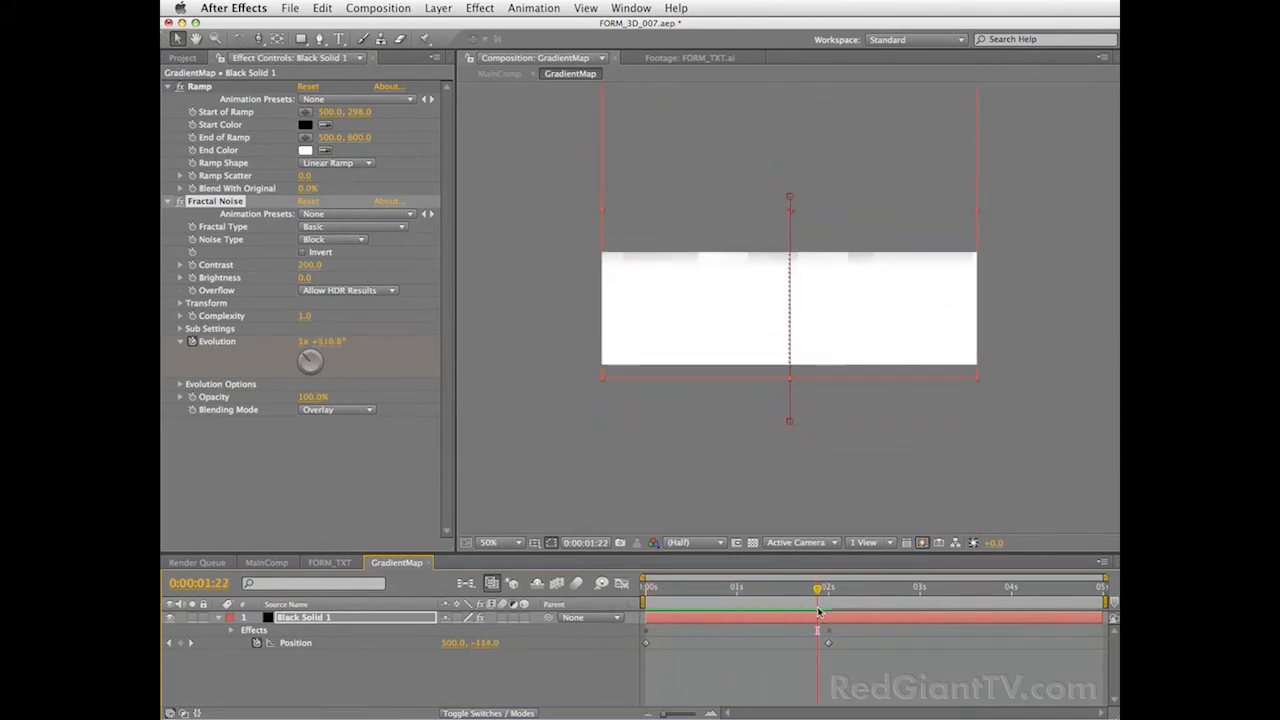
click(267, 562)
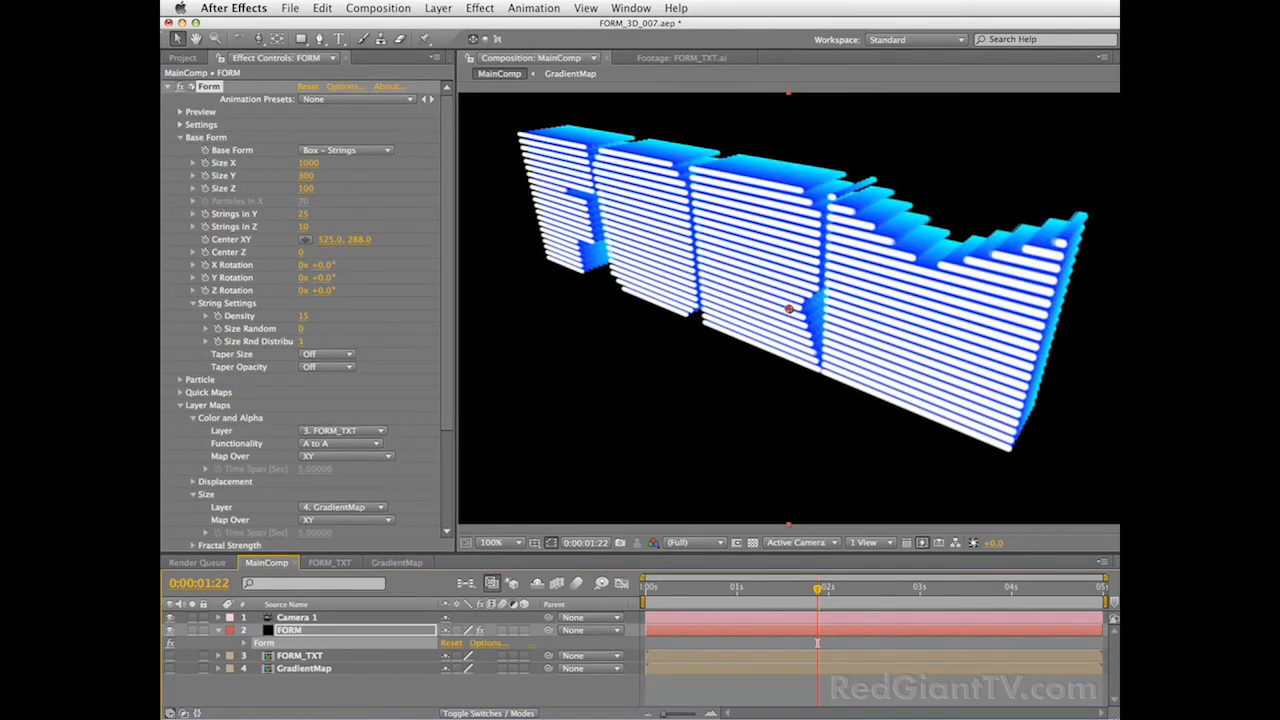
key(KP_0)
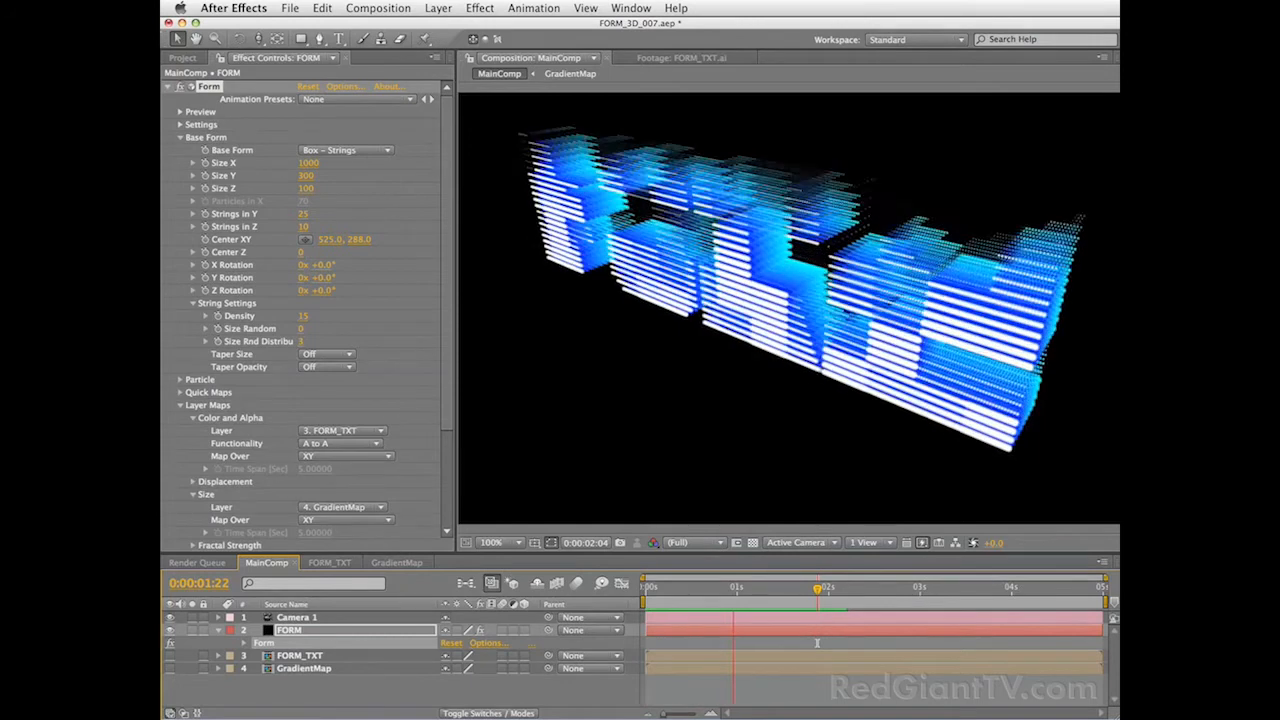
Back in GradientMap, at 0:00:03:14, apply a second Fractal Noise effect to the black solid.
click(396, 565)
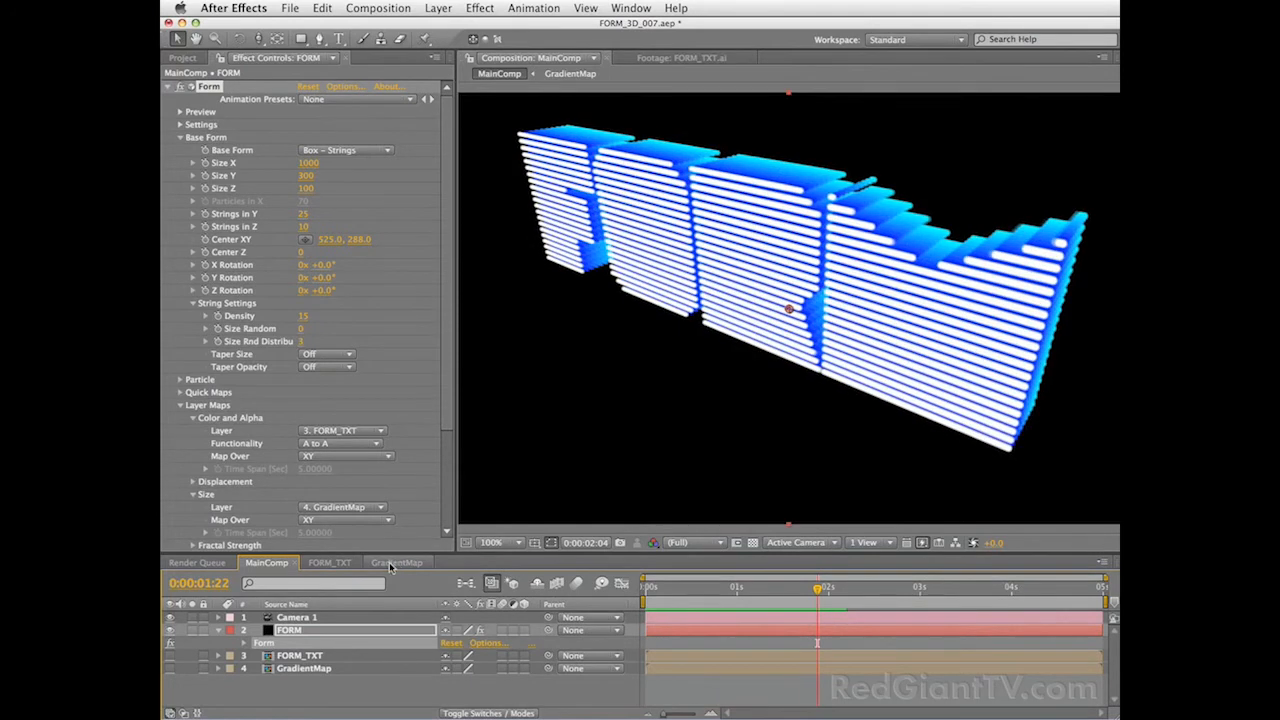
click(393, 564)
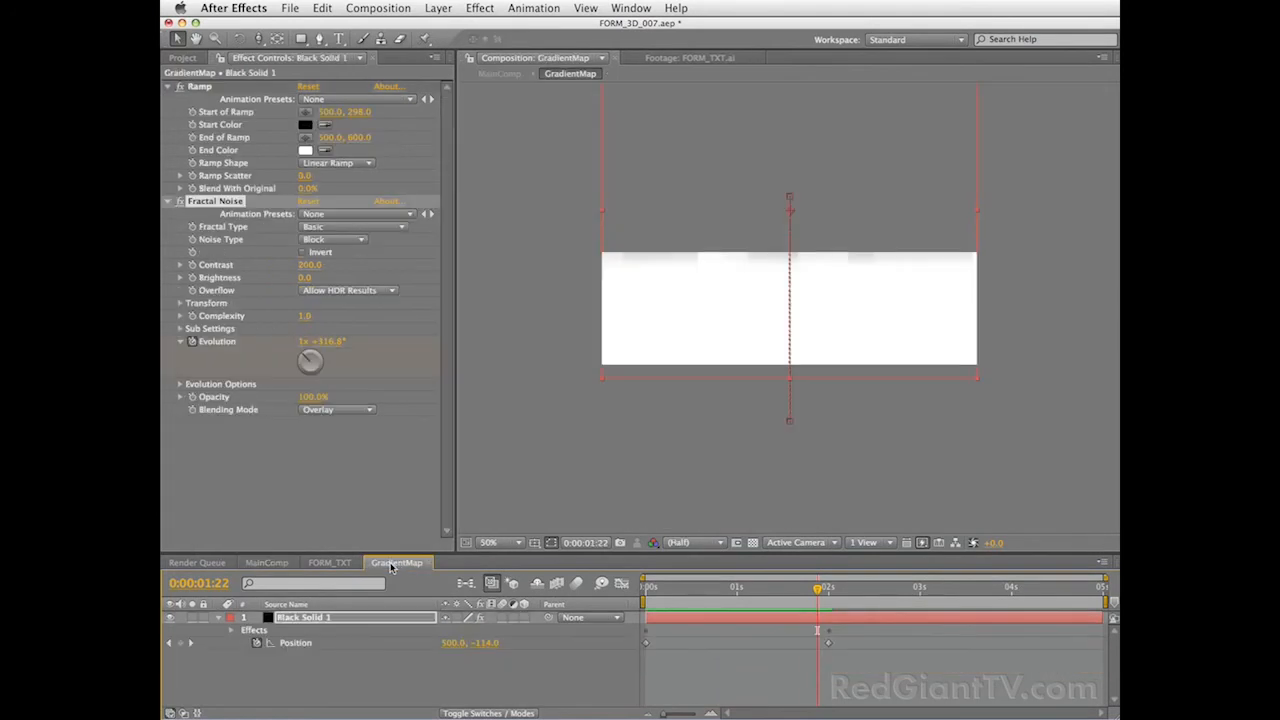
click(971, 588)
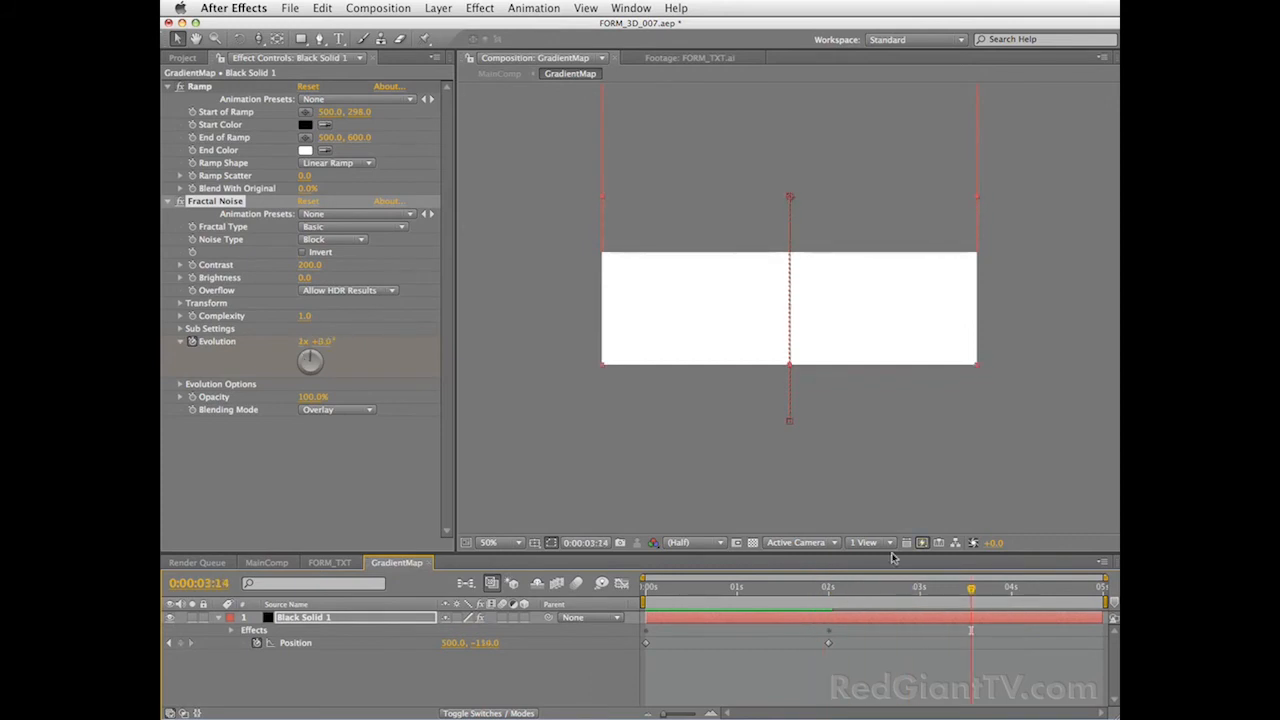
click(481, 8)
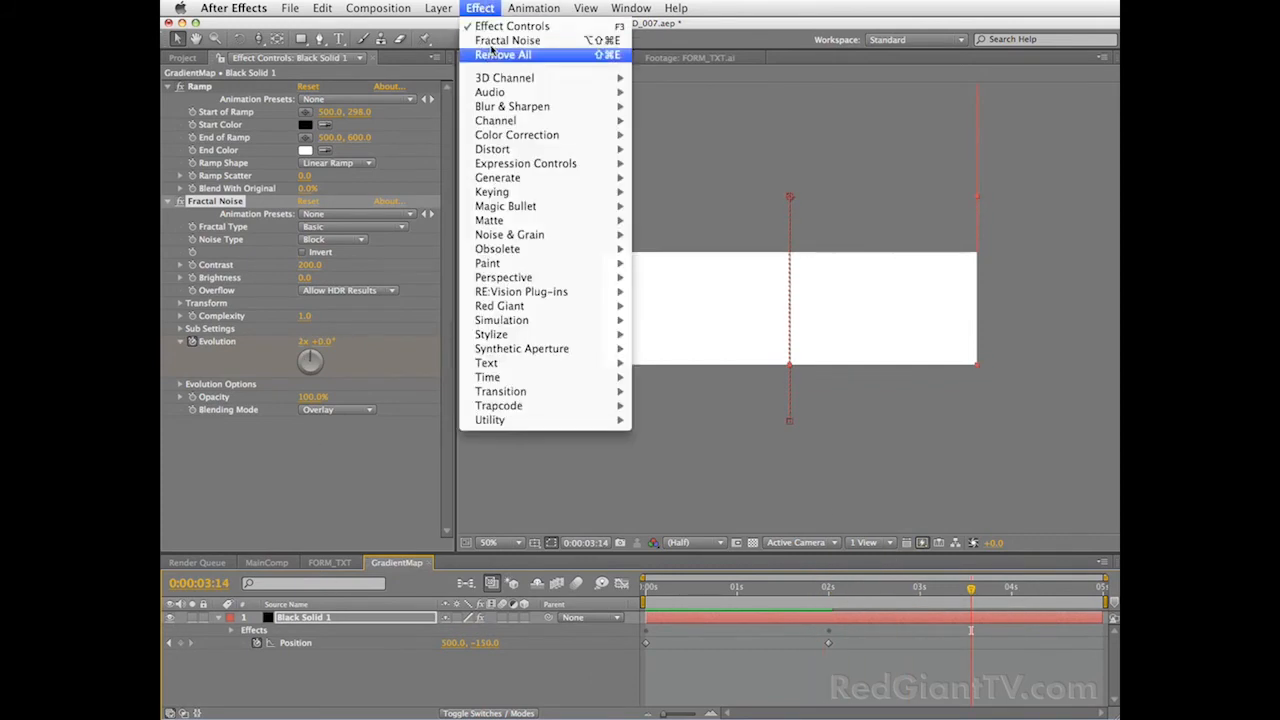
click(494, 41)
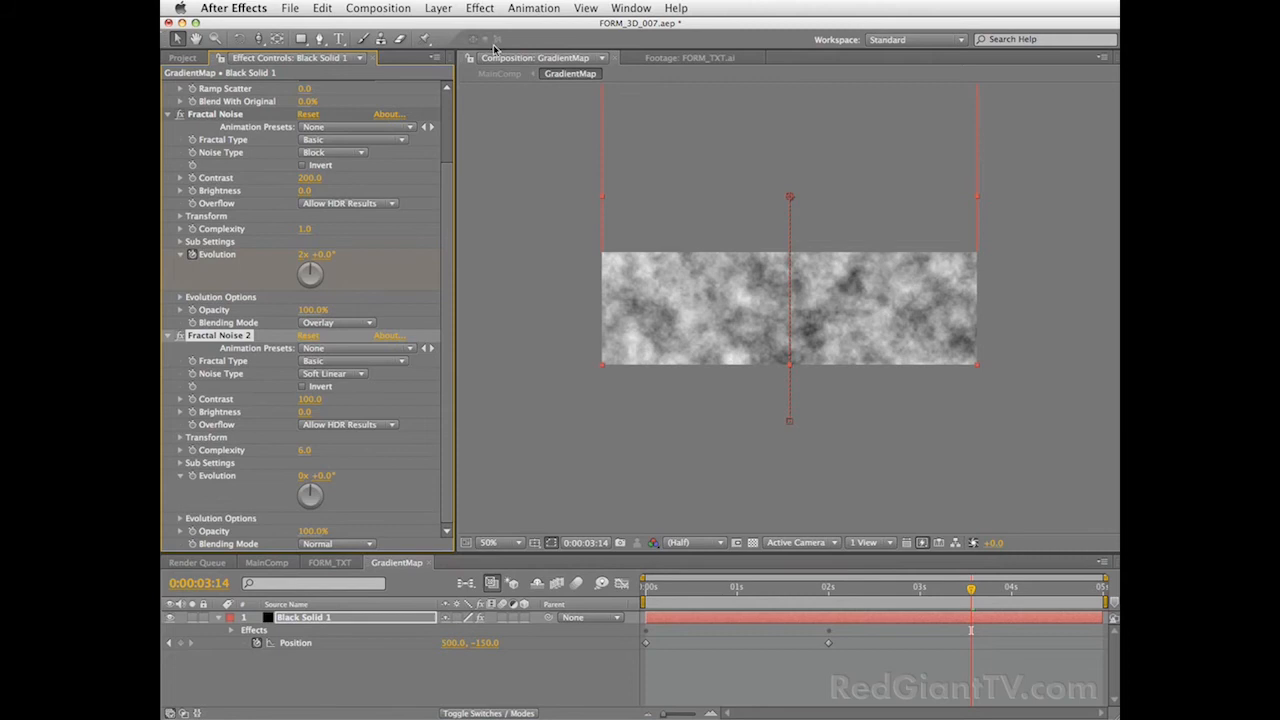
Set Fractal Noise 2 on the black solid to noise type Block with complexity 1 and contrast 200.
click(333, 373)
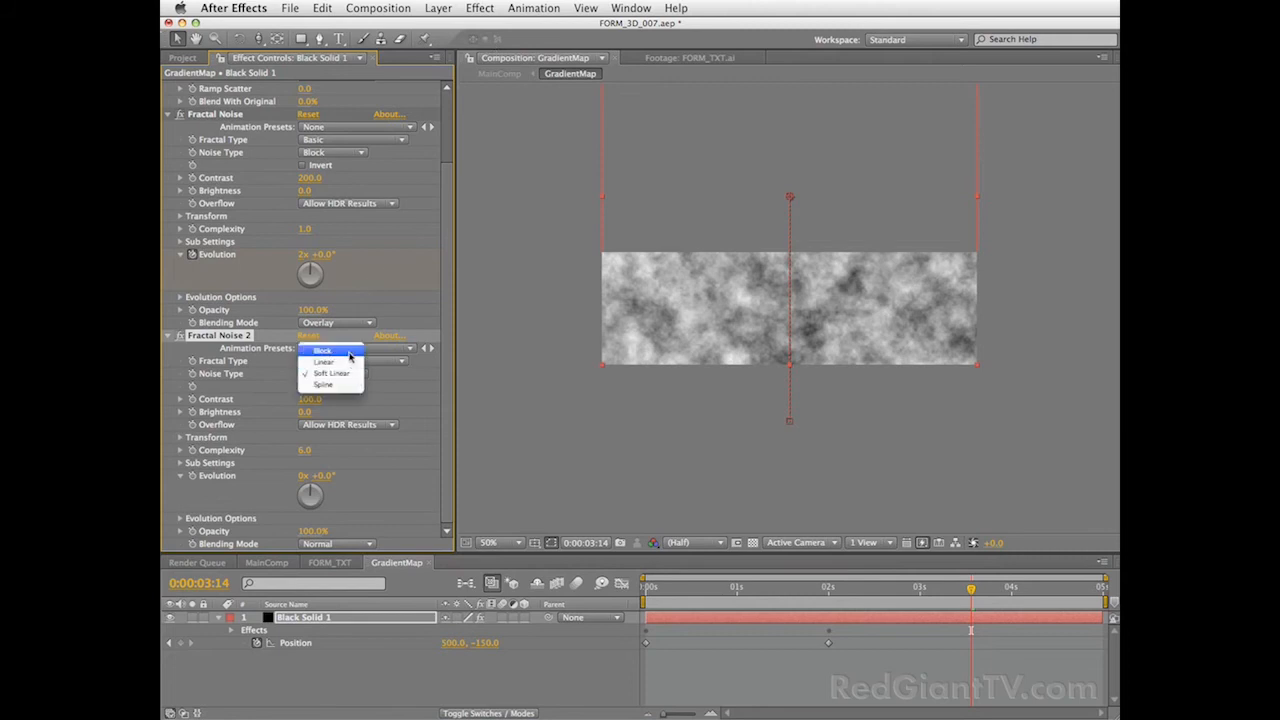
click(325, 344)
click(304, 450)
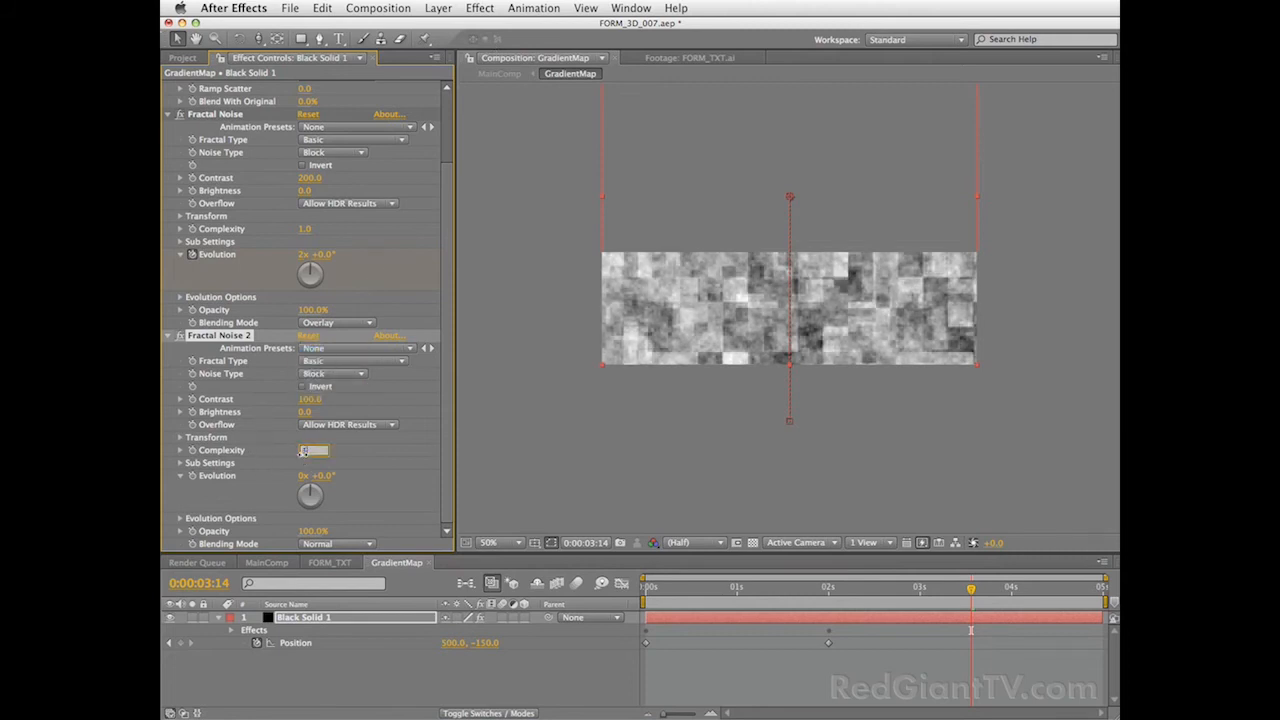
text(1)
key(Return)
click(309, 399)
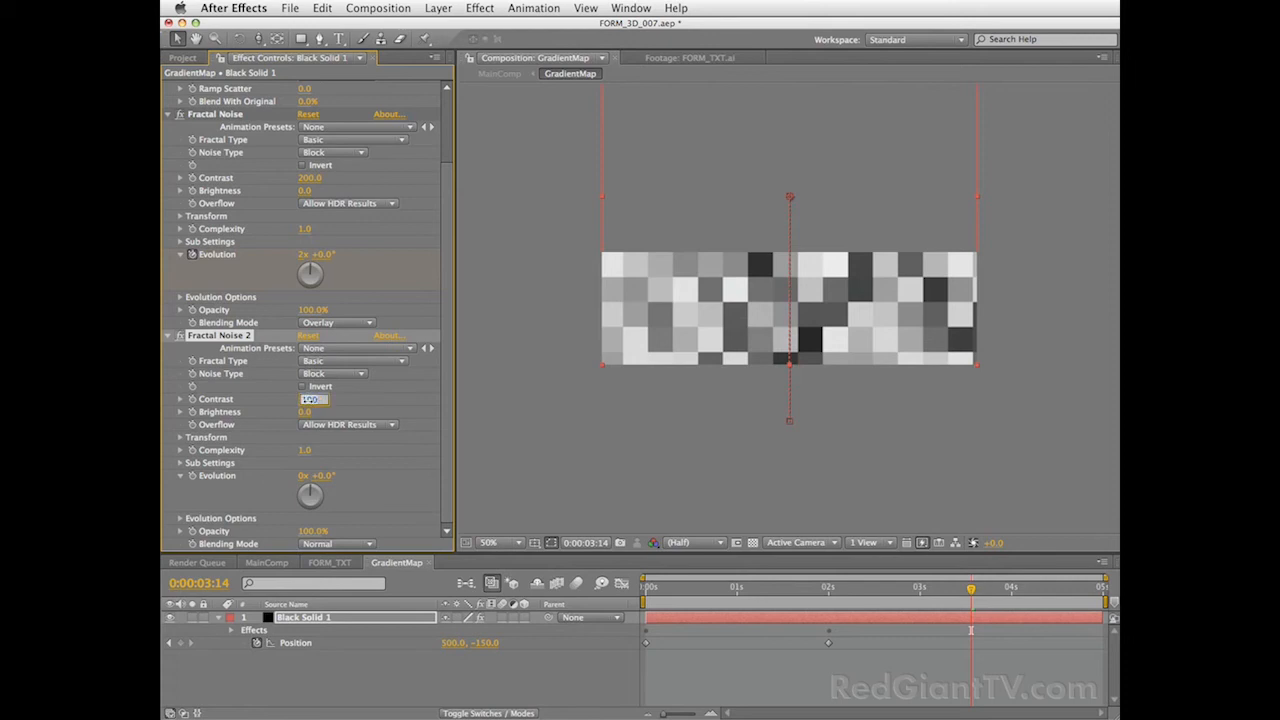
key(Return)
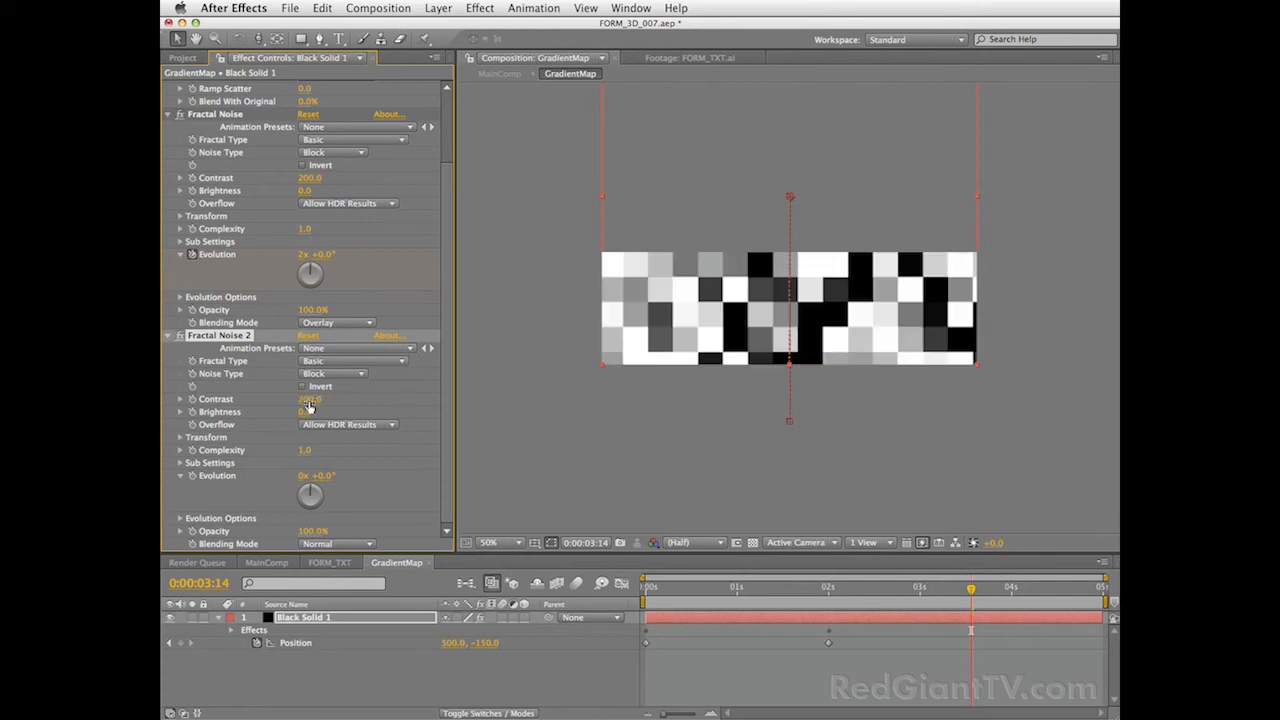
Set the transform scale of Fractal Noise 2 to 50.
click(183, 438)
click(310, 476)
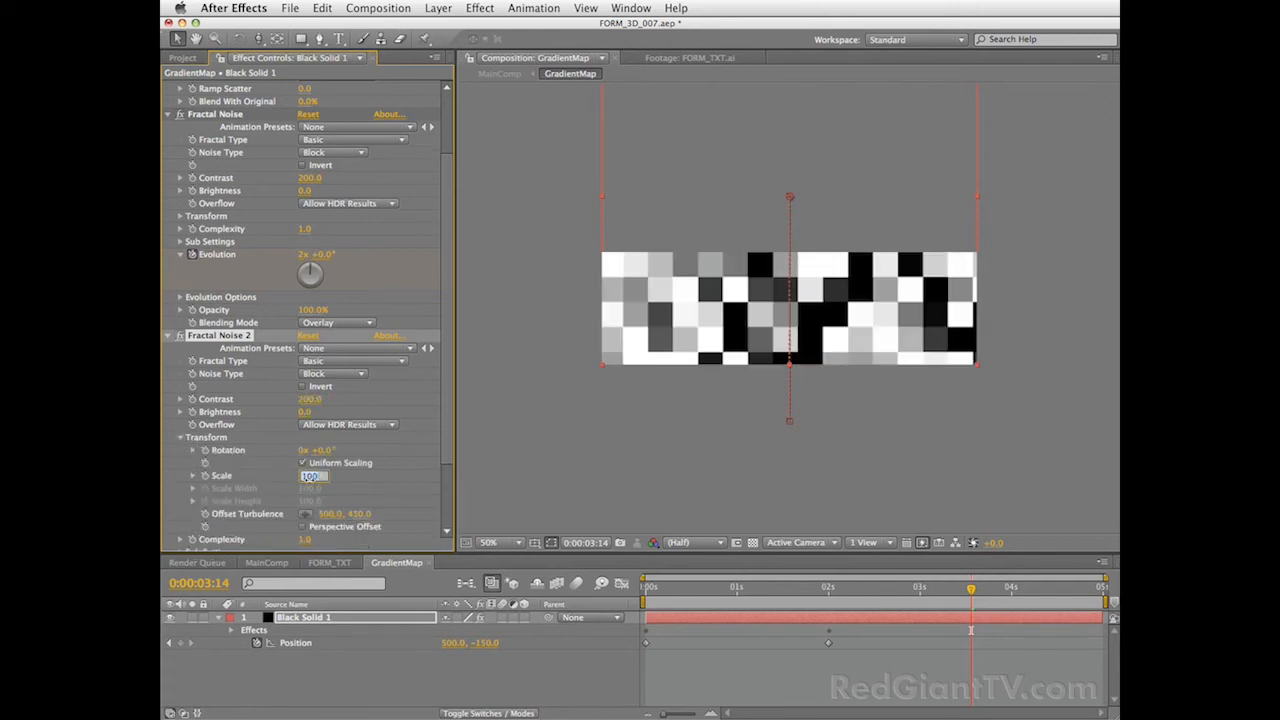
text(50)
key(Return)
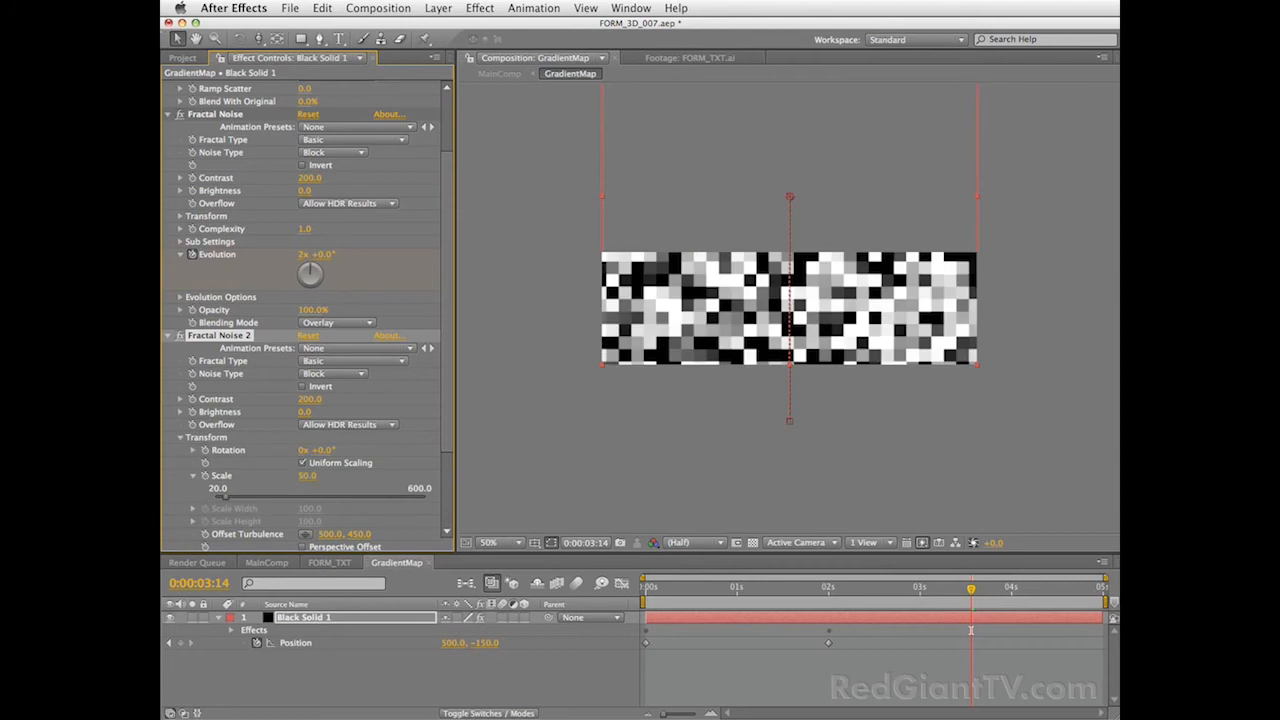
Keyframe the Evolution of Fractal Noise 2 at 0 at 4 seconds and at 1 revolution on the last frame.
click(1011, 588)
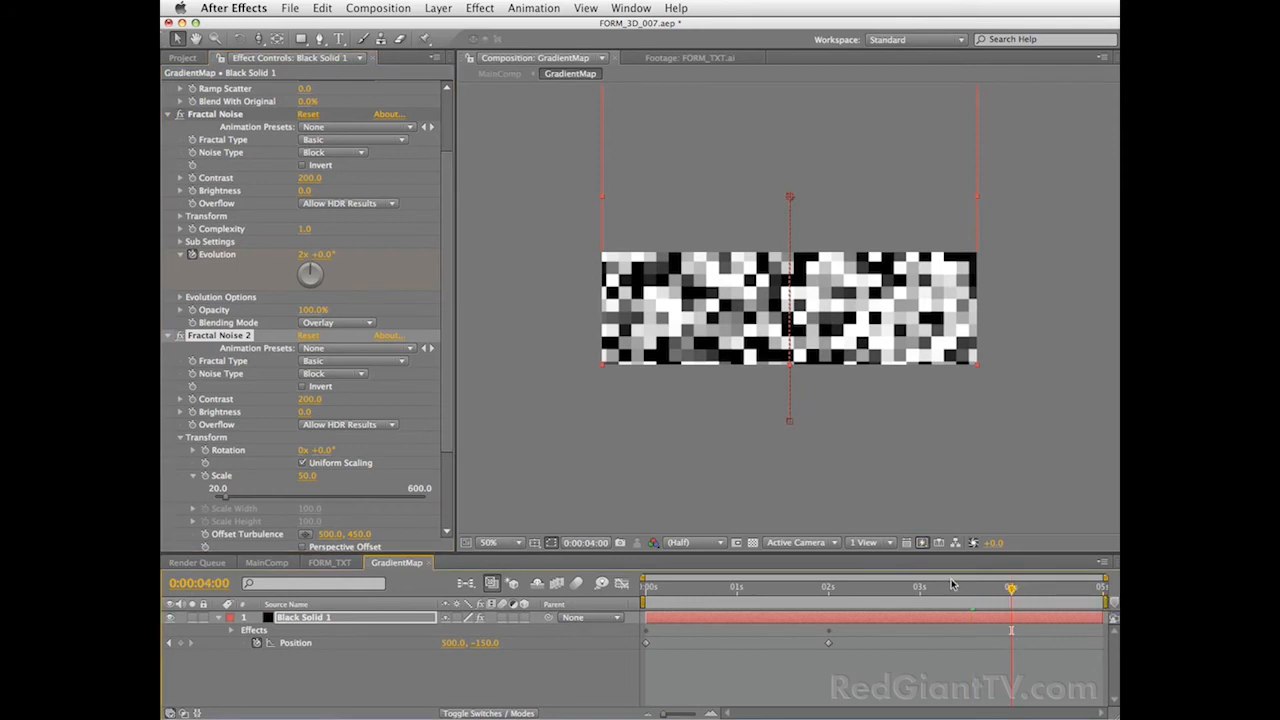
scroll(434, 400, down, 5)
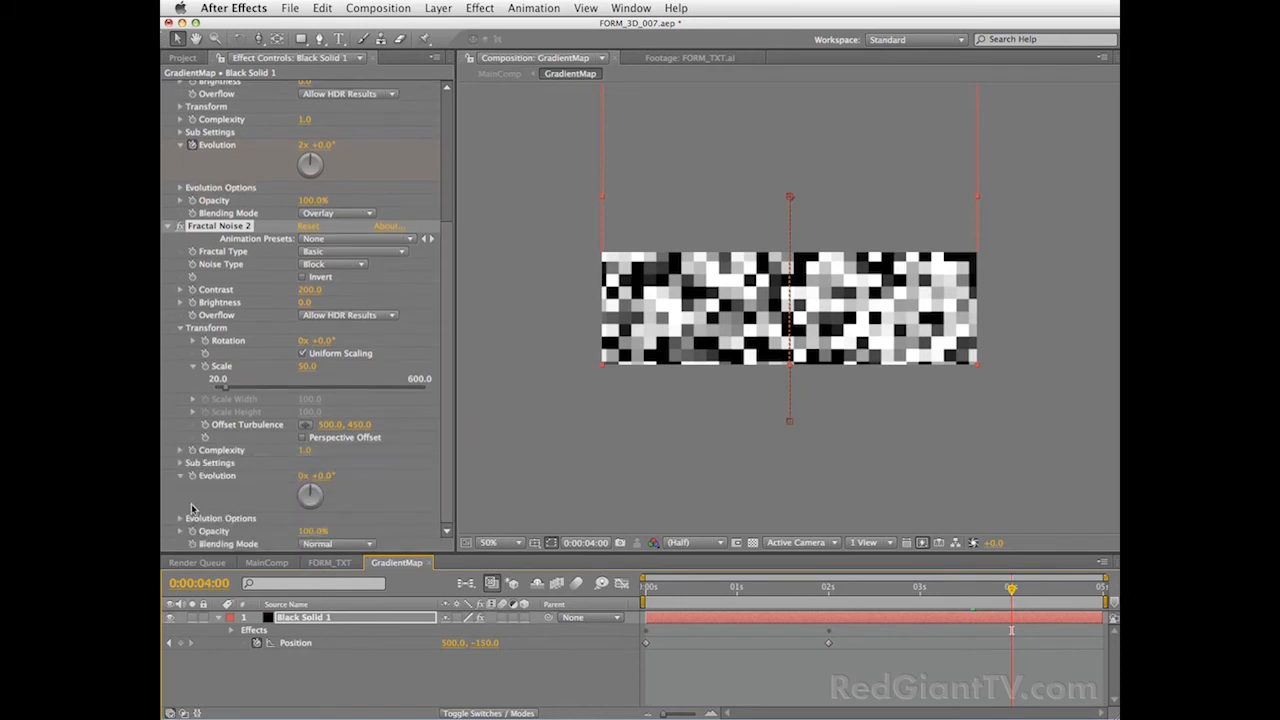
click(193, 481)
key(End)
click(301, 476)
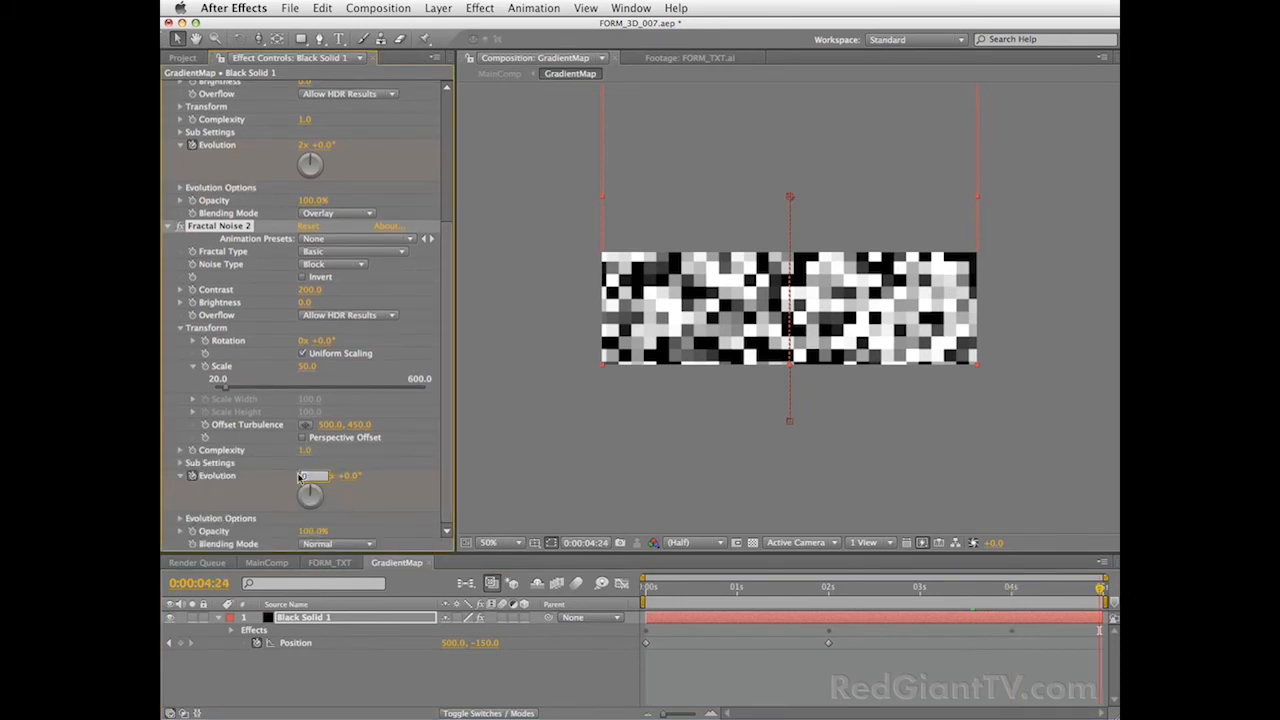
text(1)
key(Return)
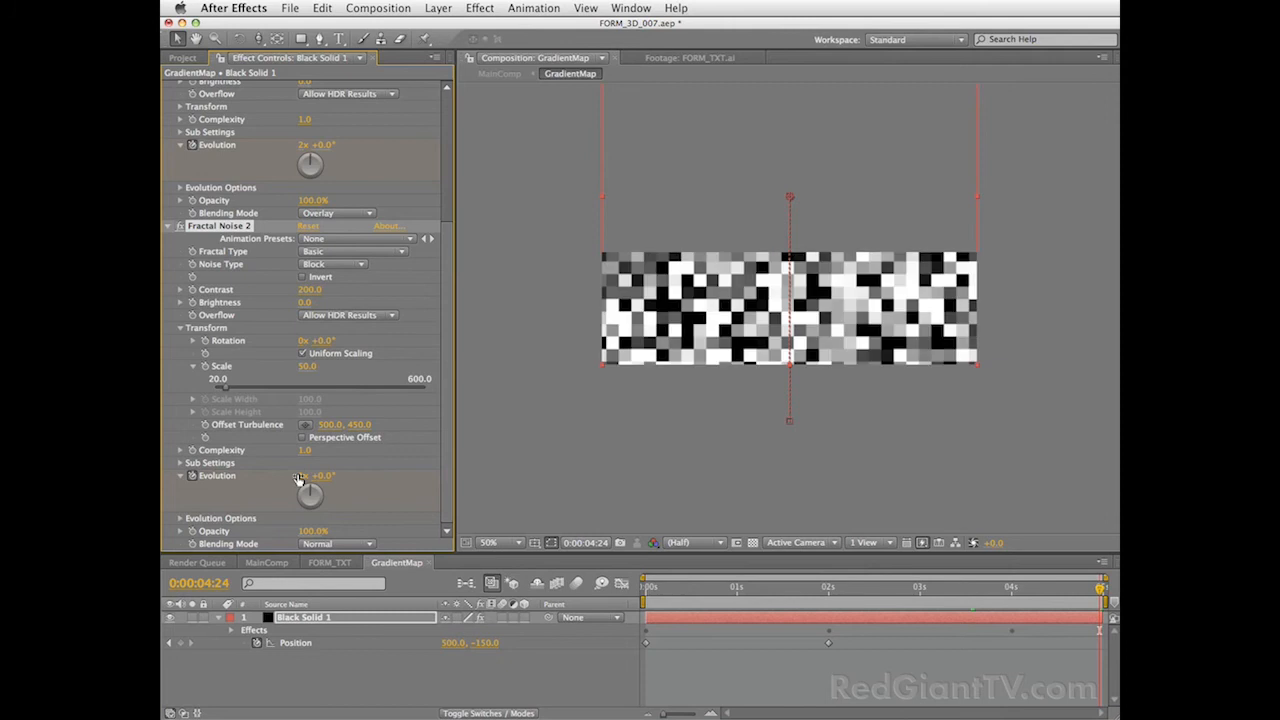
Check the evolving noise between 2 seconds and the end, and set Fractal Noise 2's blending mode to Multiply.
click(1095, 590)
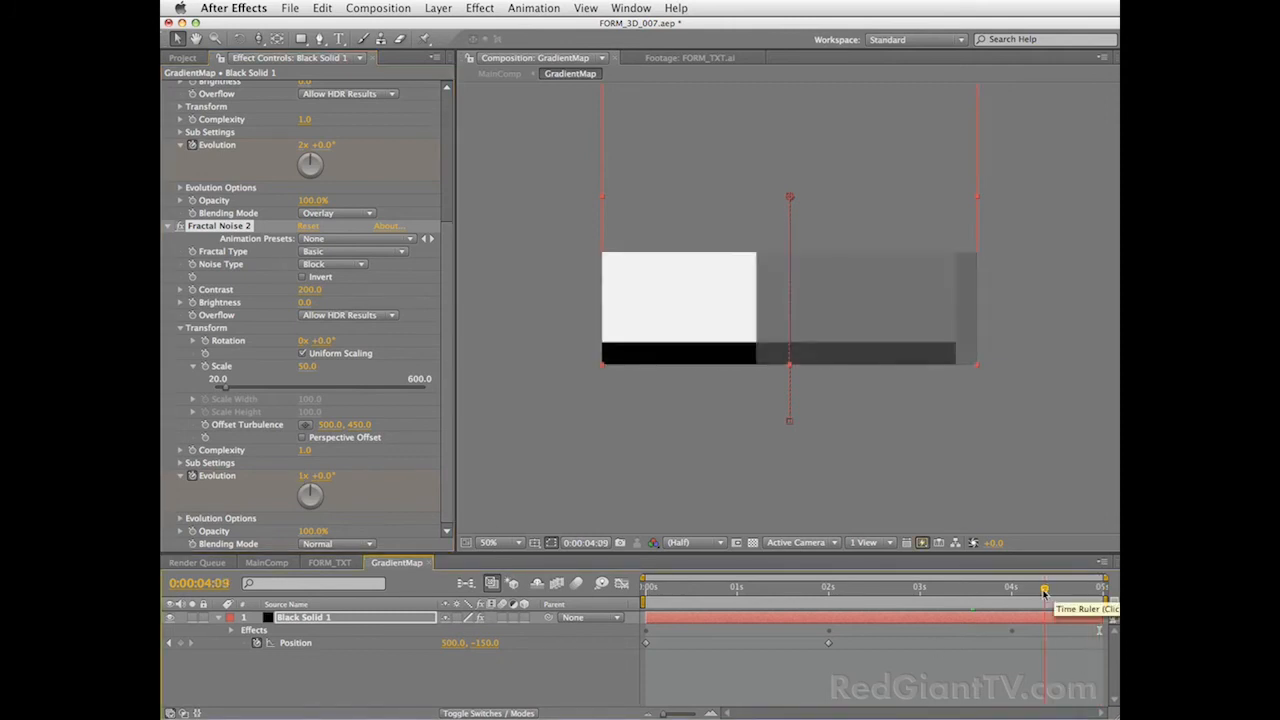
click(830, 590)
drag(828, 594, 1034, 596)
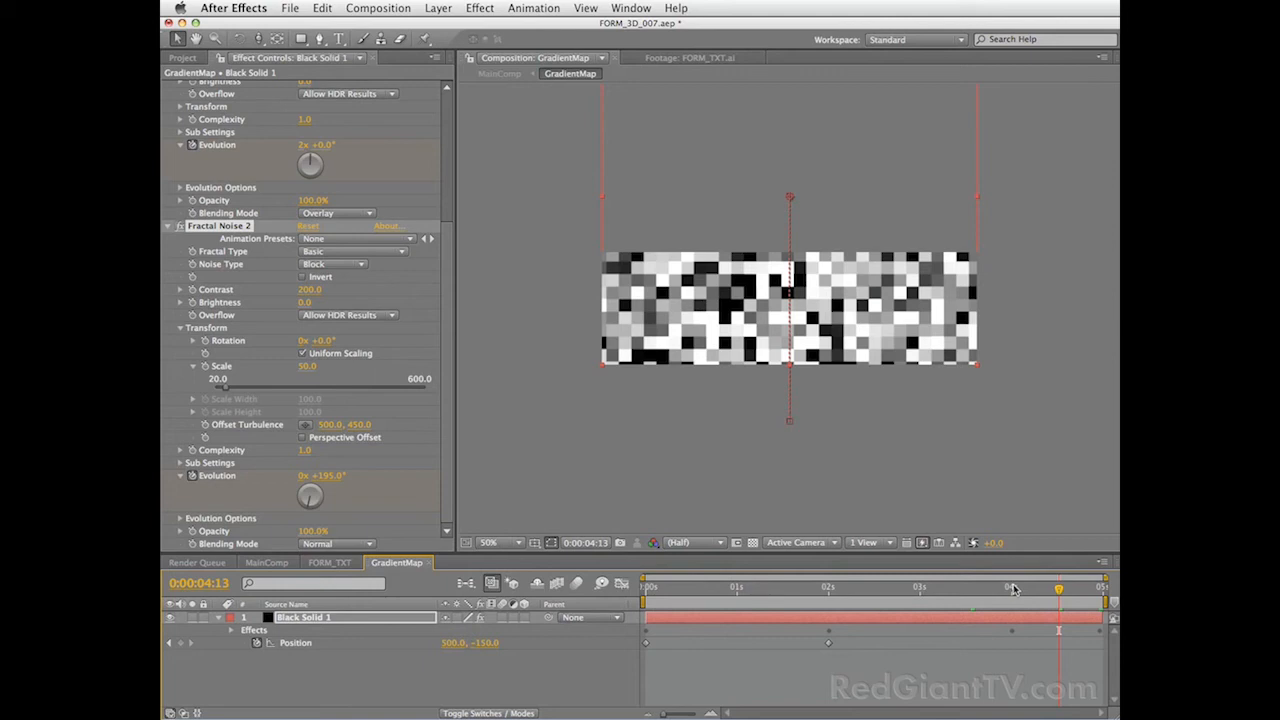
click(350, 544)
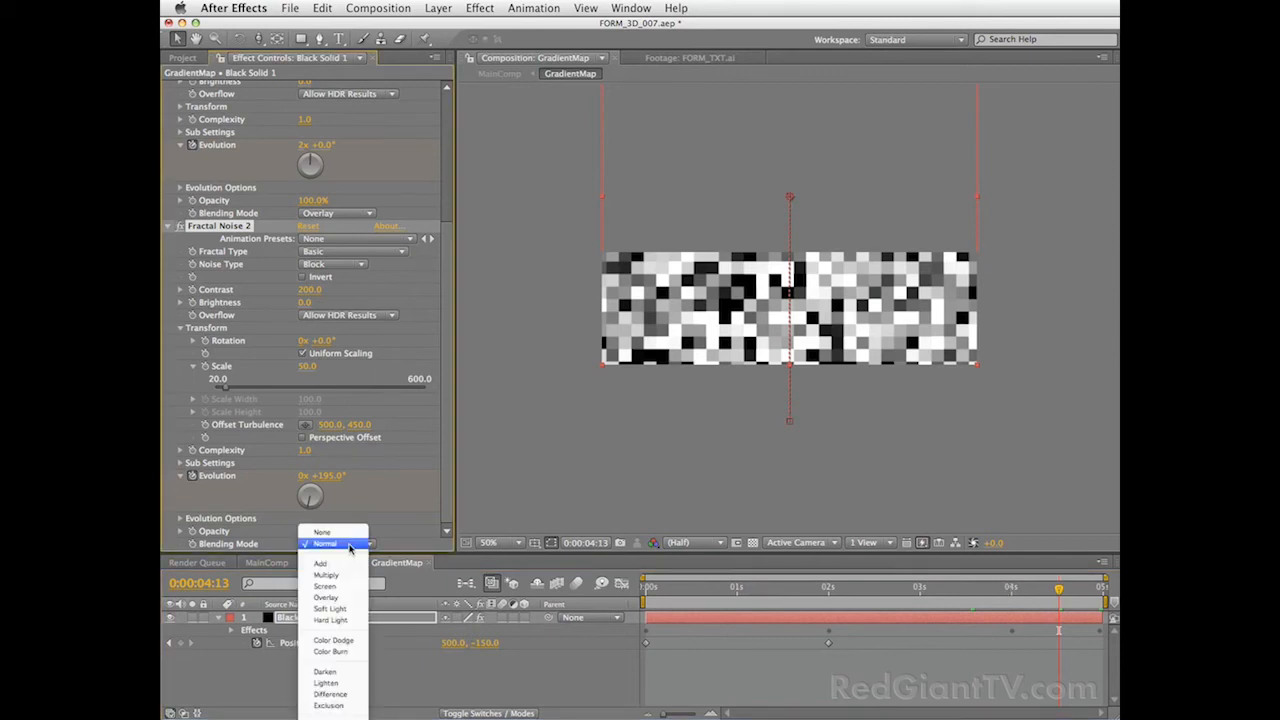
click(358, 575)
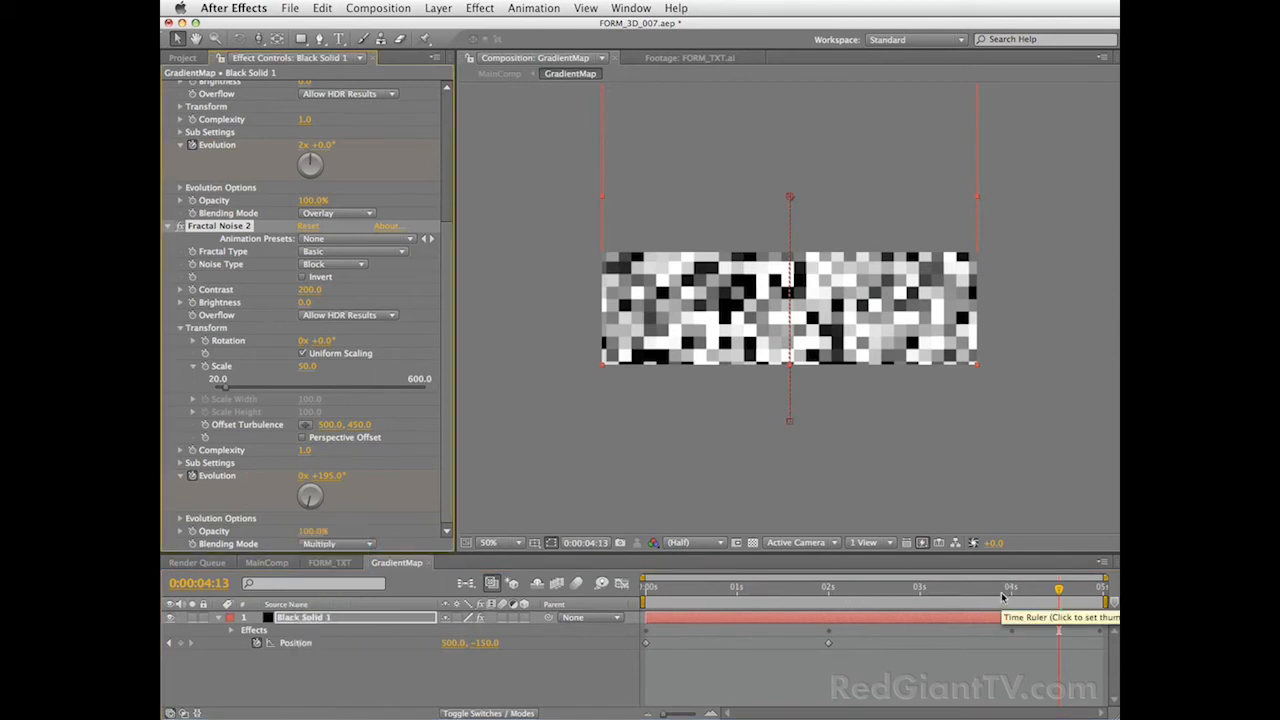
Disable Fractal Noise 2 to examine the gradient up to 4 seconds without it, and turn the effect back on at 0:00:04:00.
click(960, 590)
click(178, 227)
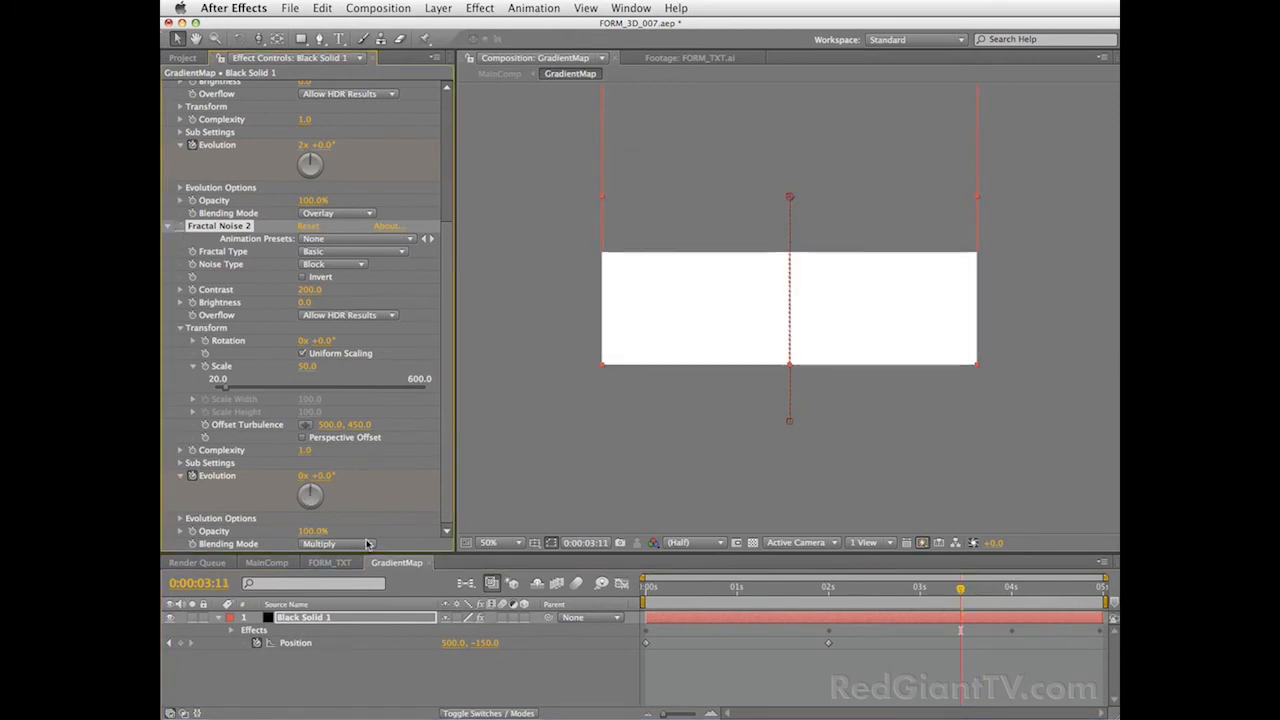
click(1011, 589)
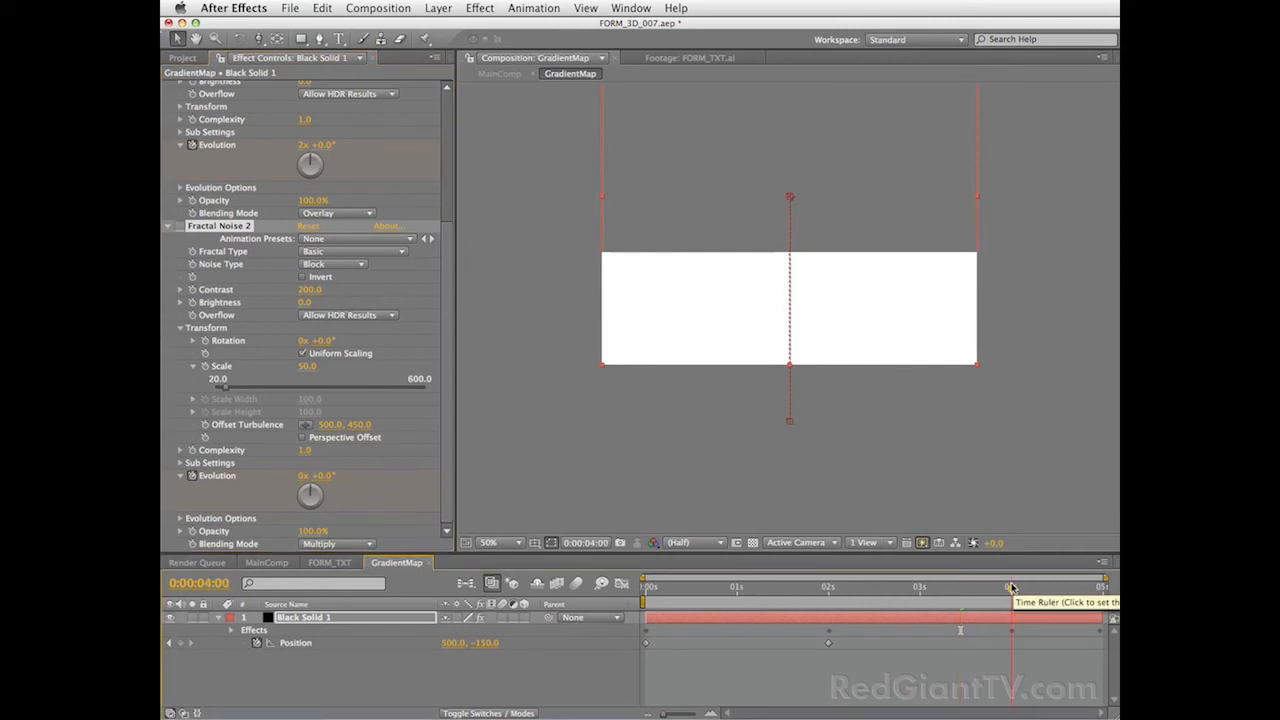
click(1011, 588)
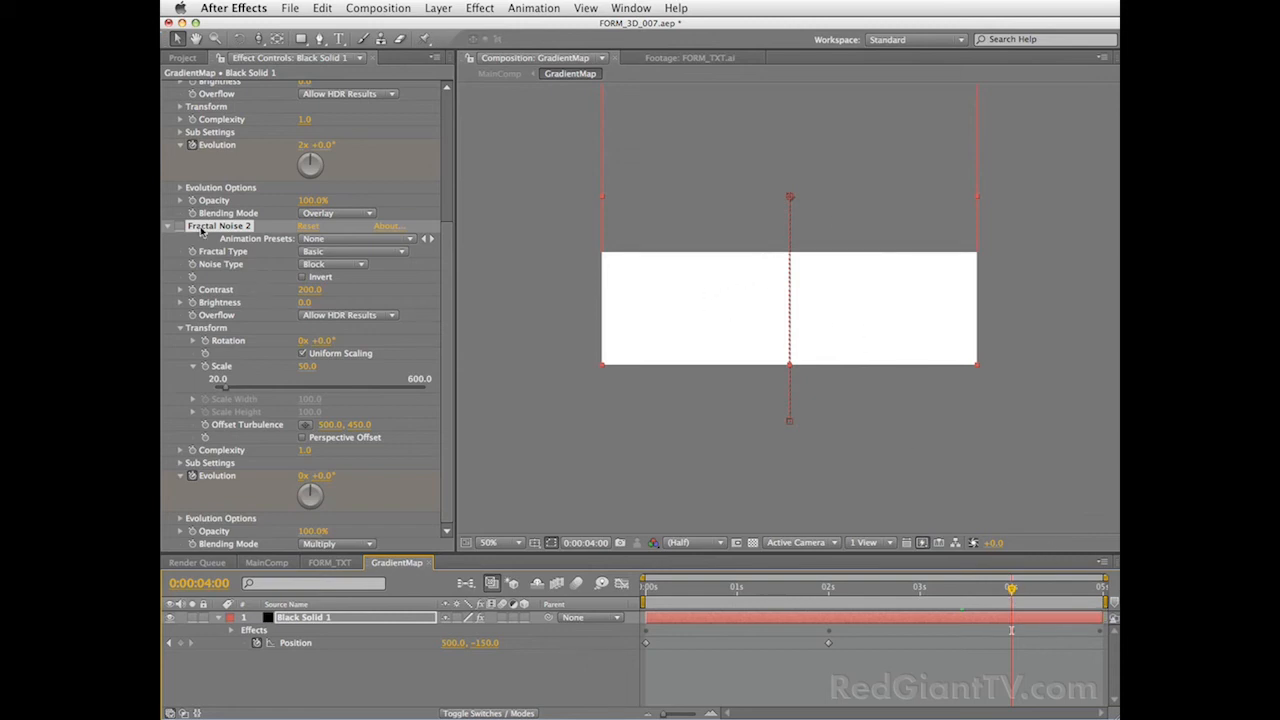
click(180, 227)
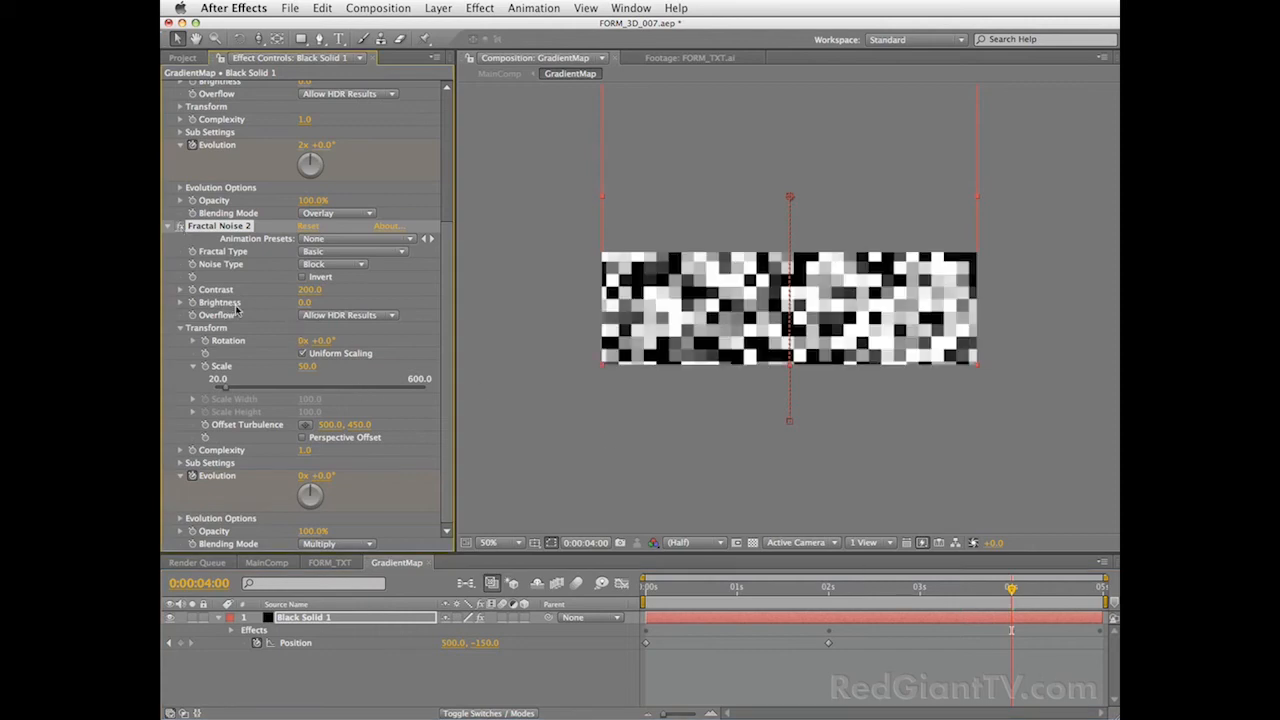
Keyframe the Brightness of Fractal Noise 2 at 160 at 4 seconds and at -160 on the last frame.
drag(304, 302, 338, 303)
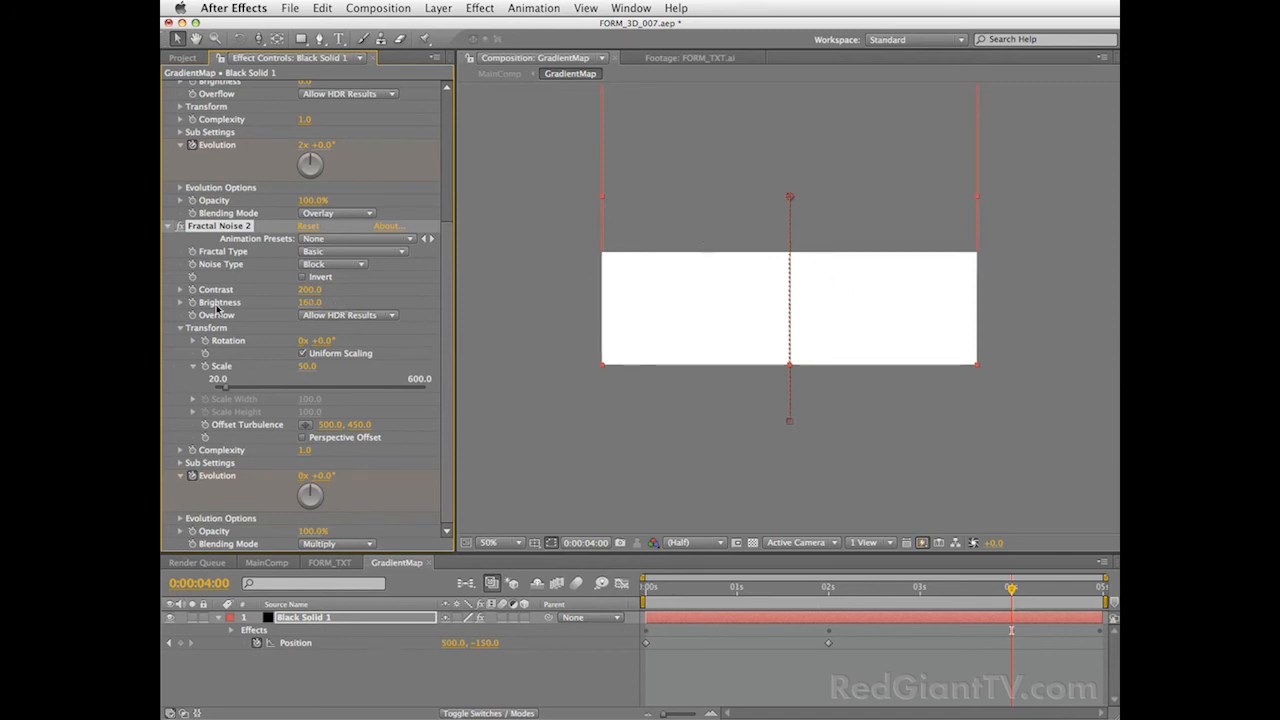
key(End)
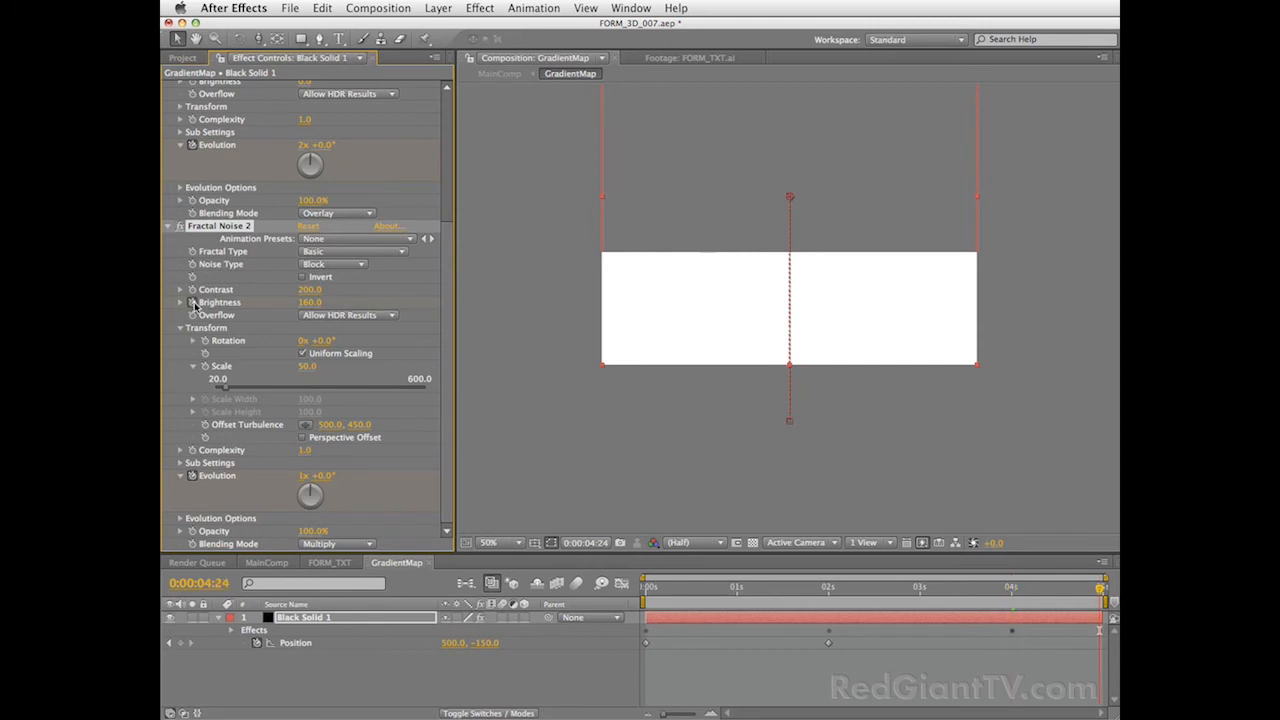
drag(311, 302, 198, 308)
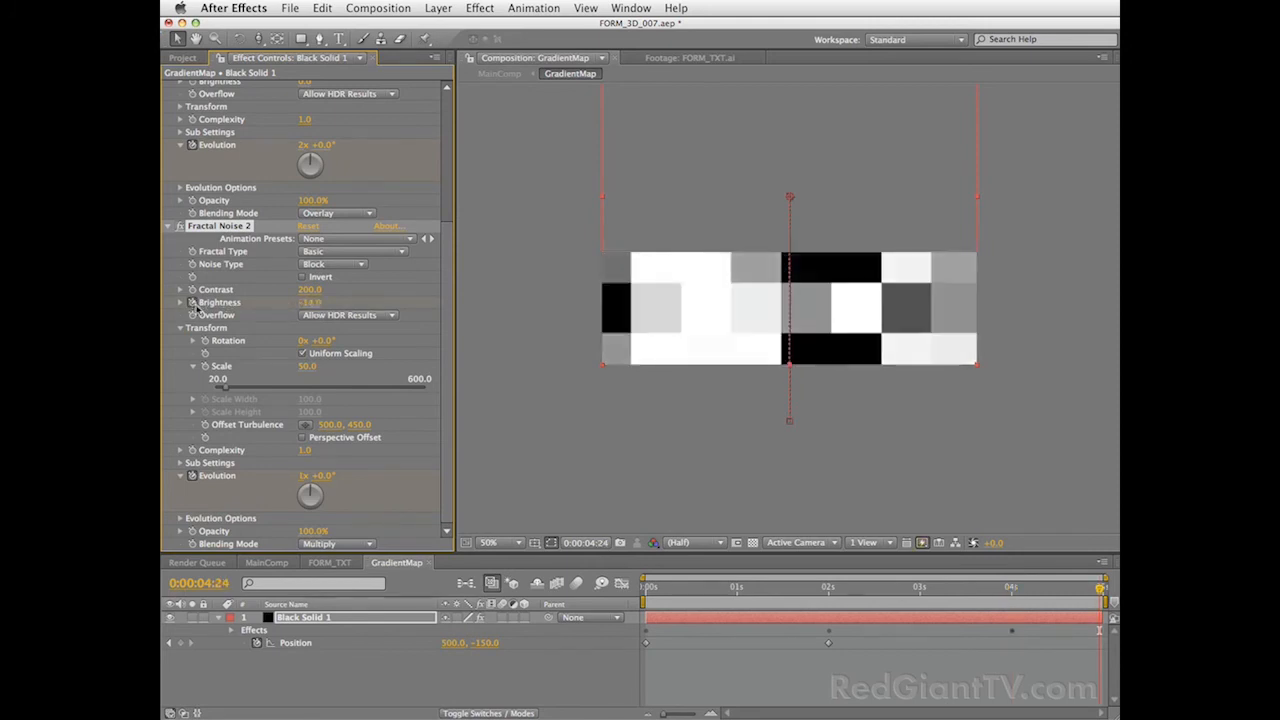
drag(317, 305, 190, 307)
drag(318, 311, 310, 304)
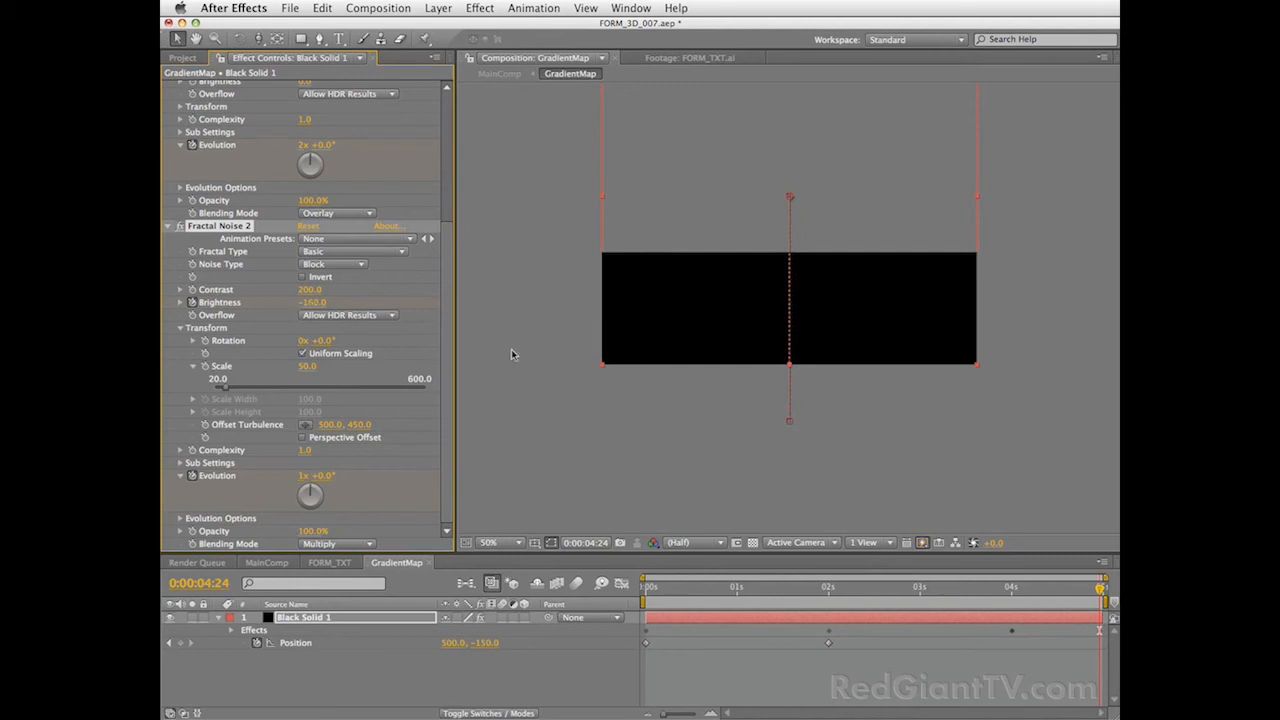
Preview the block noise fade in GradientMap from 0:00:03:23 to the end and the resulting lettering in MainComp.
click(1005, 591)
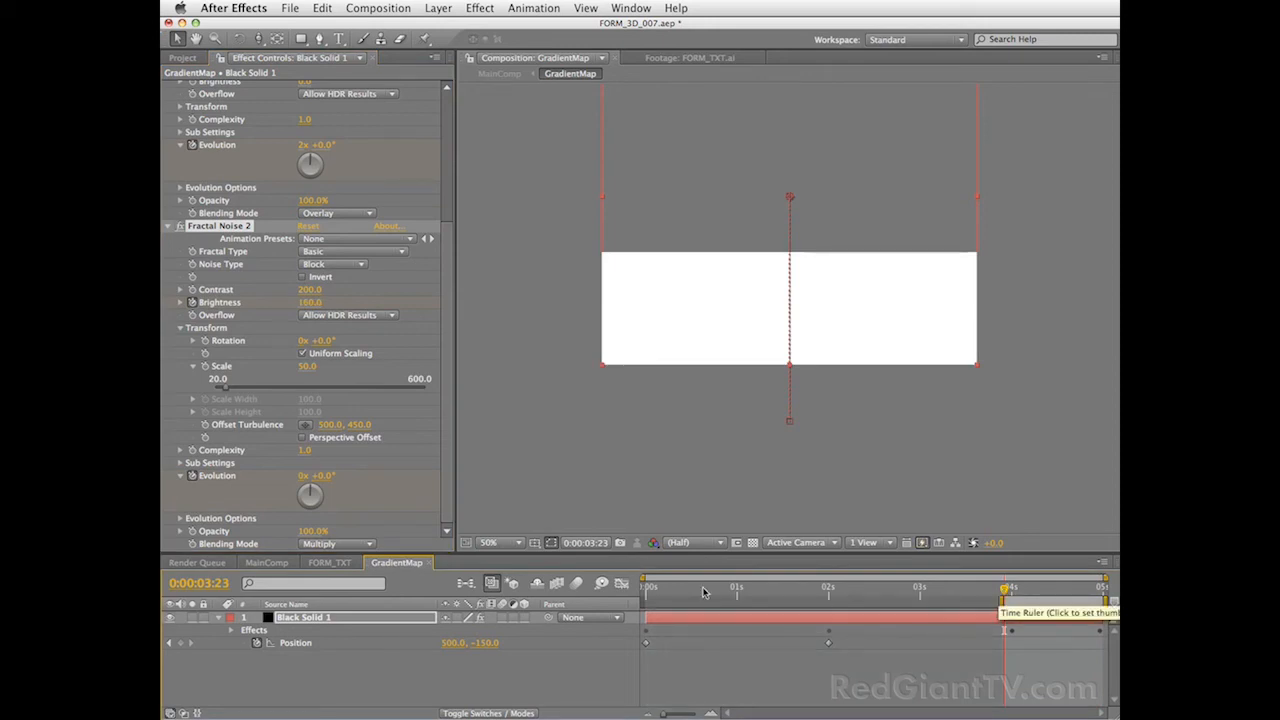
key(space)
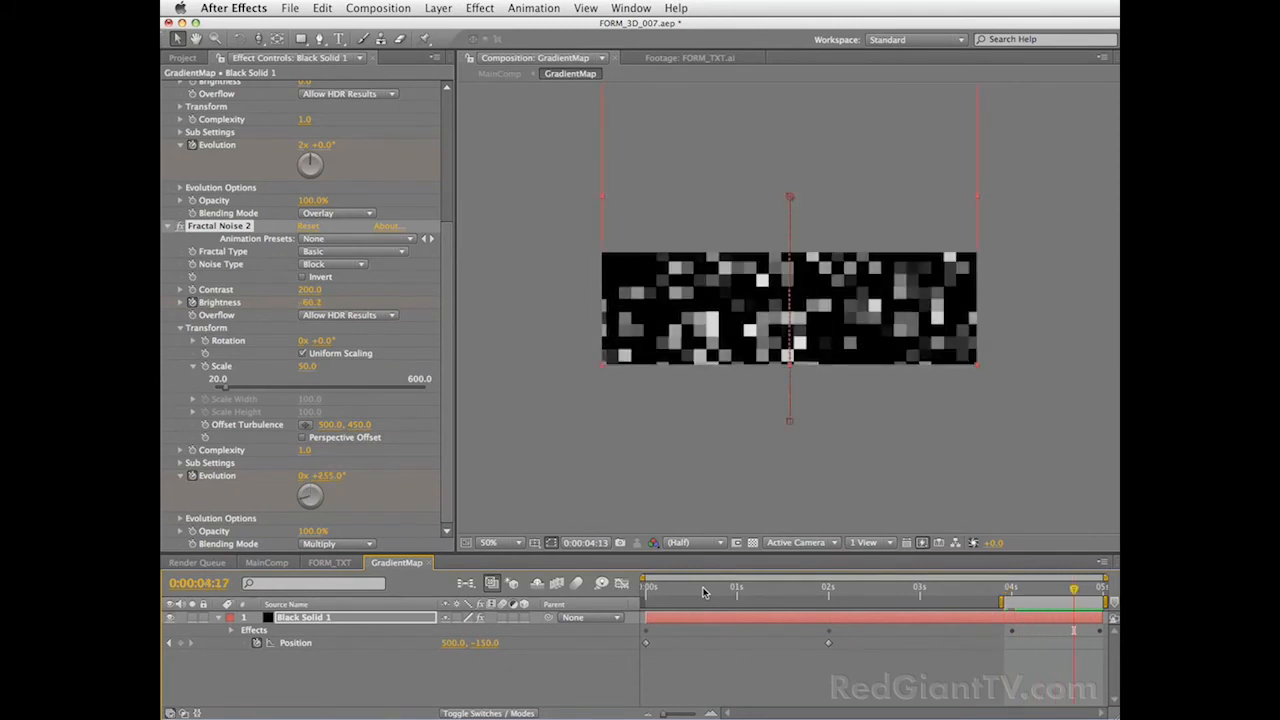
click(267, 563)
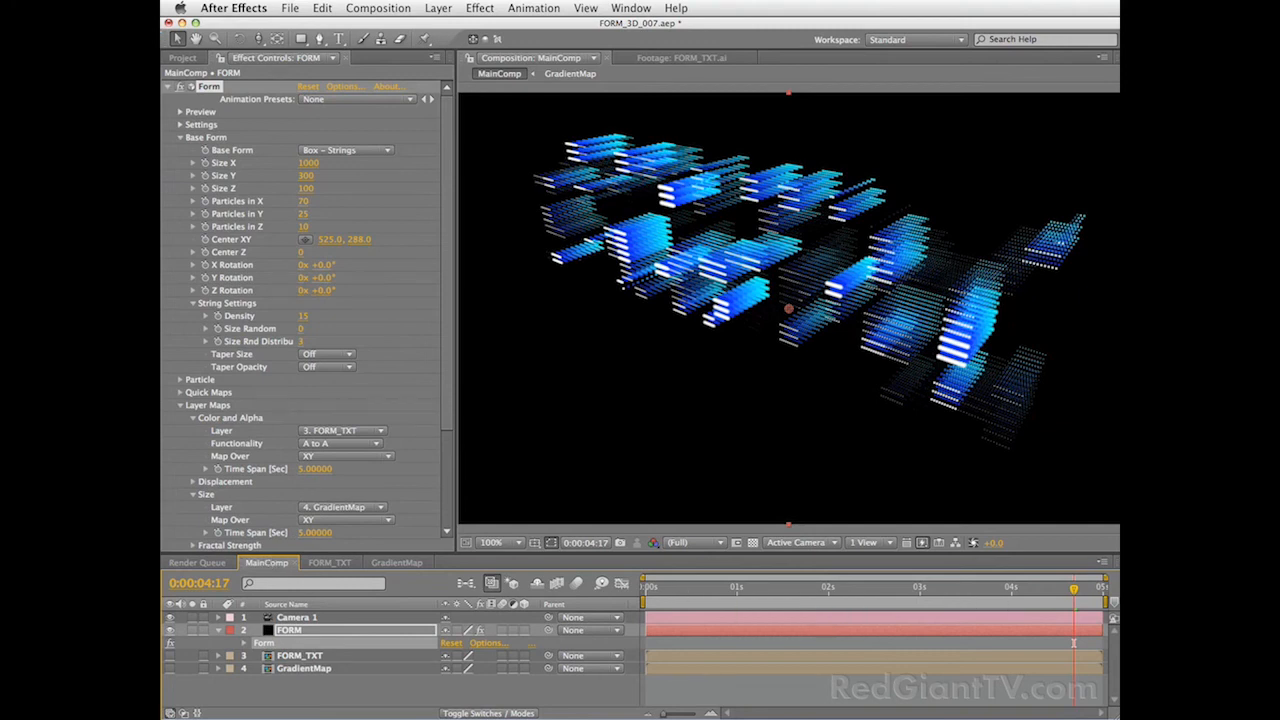
key(space)
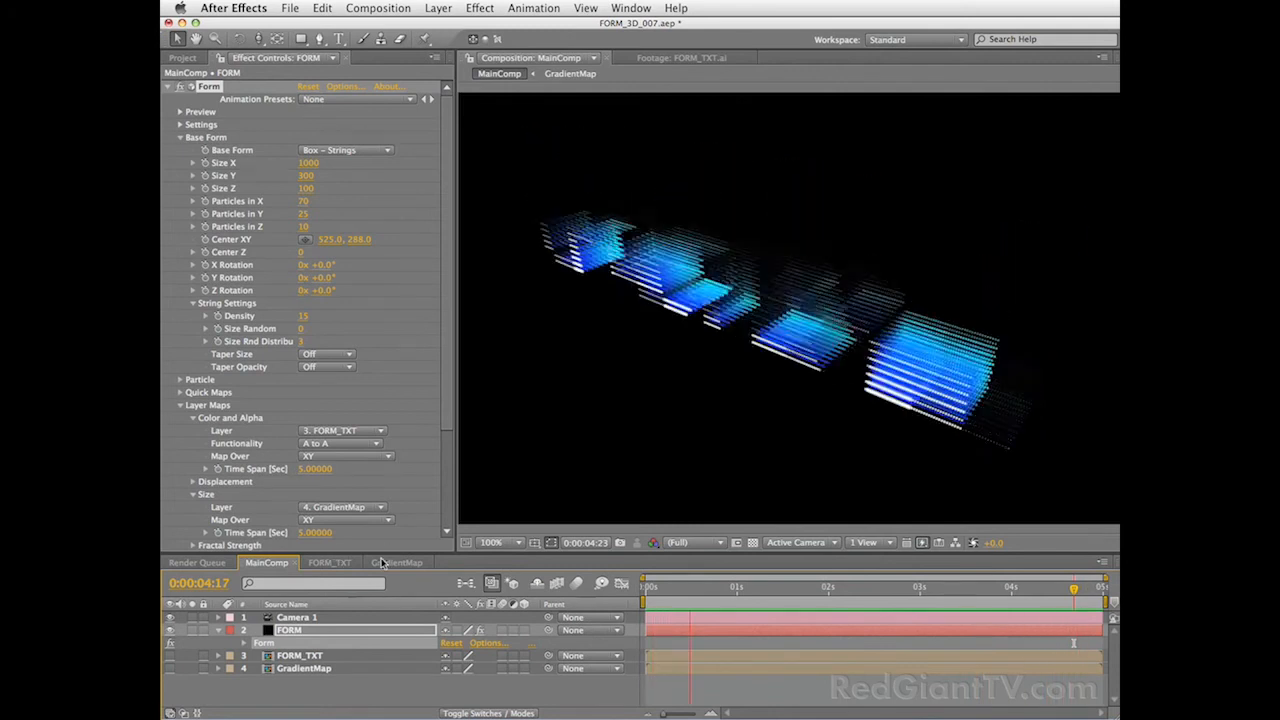
In GradientMap, keyframe Fractal Noise 2's Offset Turbulence at 500, 450 at 4 seconds and at 1378, 450 on the last frame.
click(396, 563)
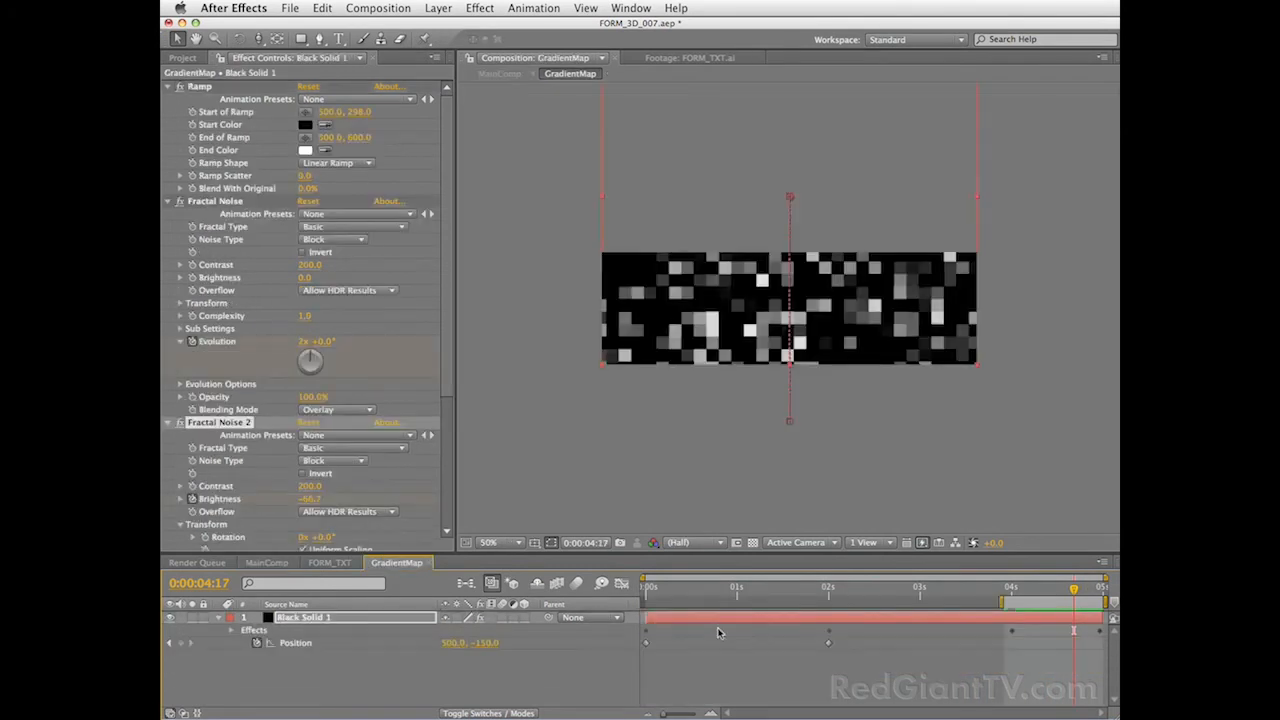
click(1011, 588)
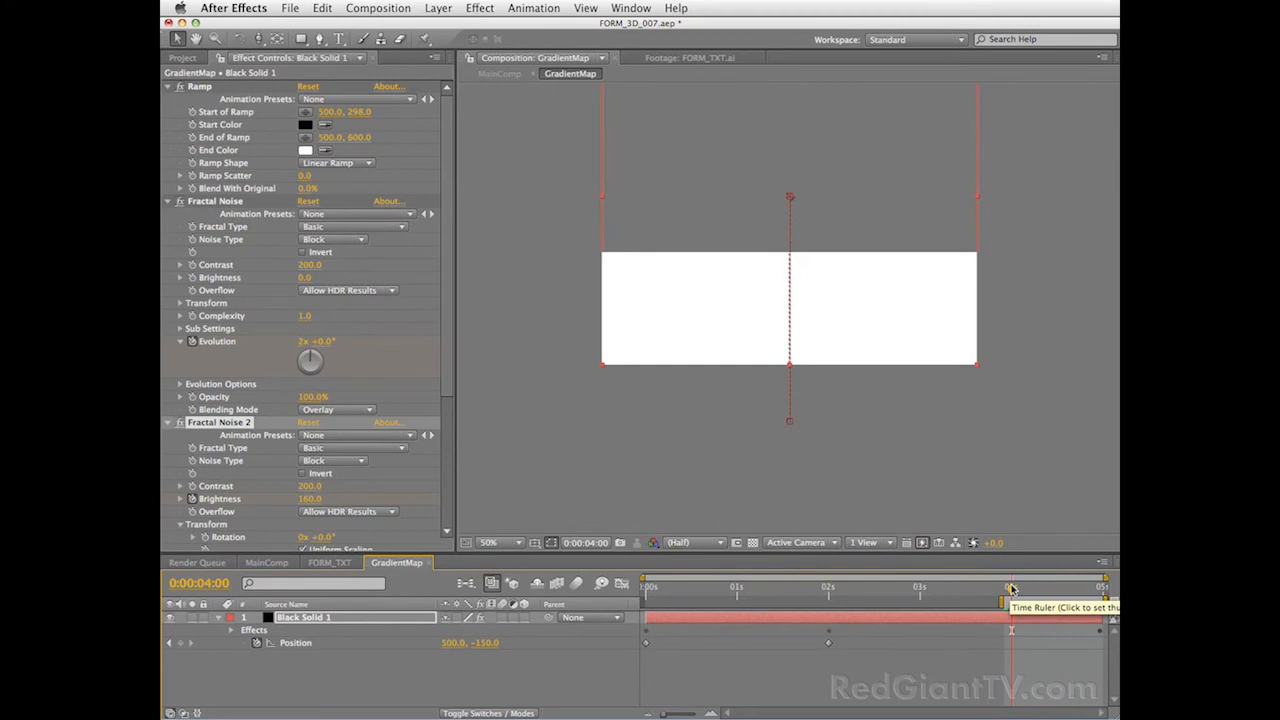
scroll(450, 355, down, 4)
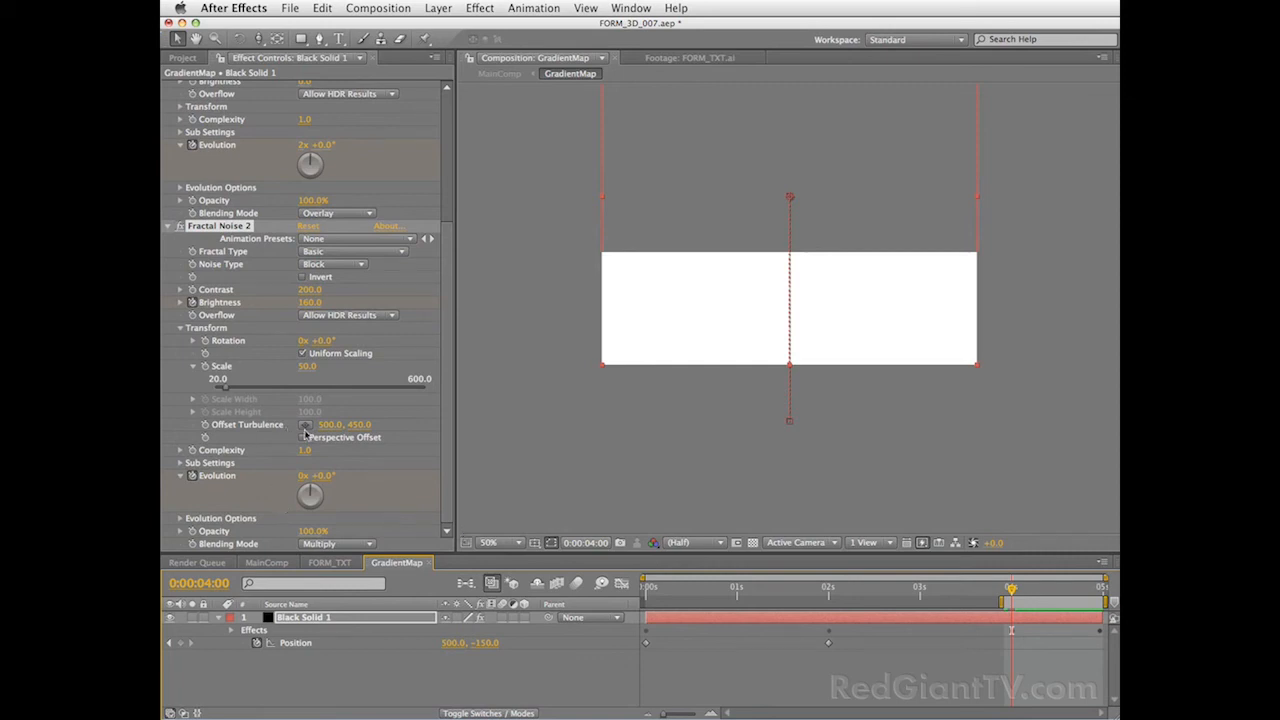
click(205, 428)
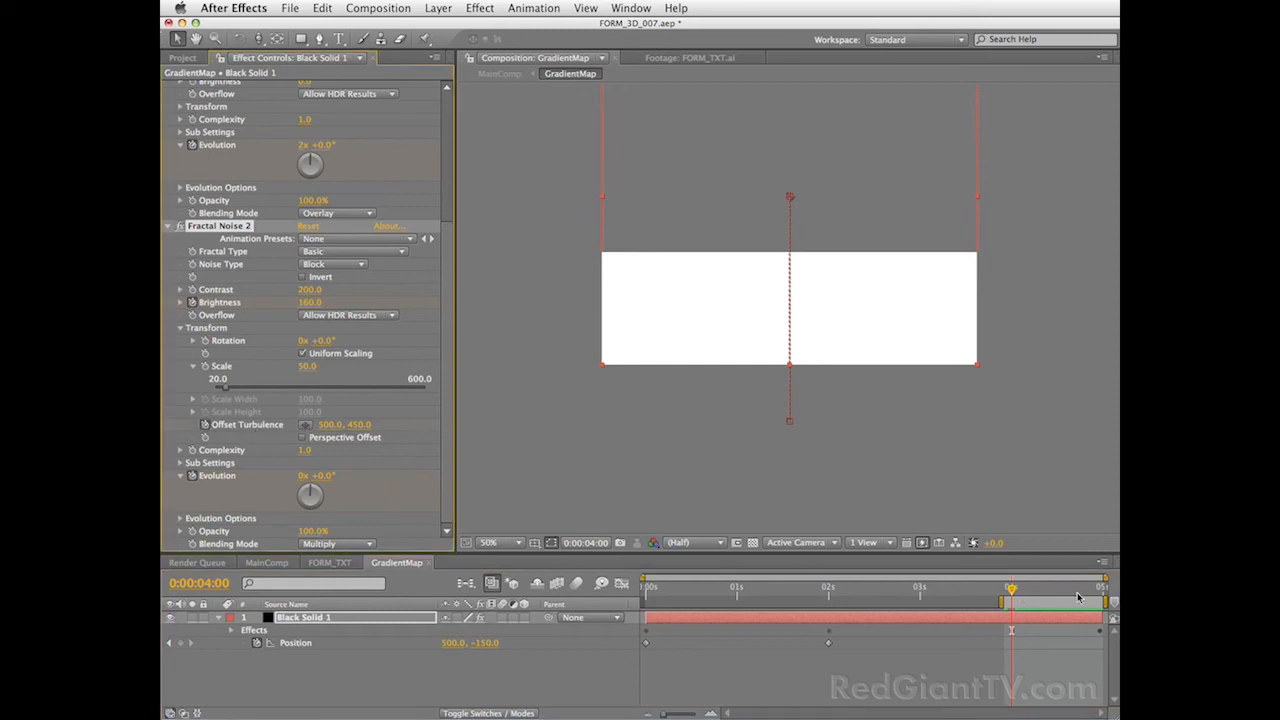
key(k)
drag(333, 428, 458, 442)
drag(739, 455, 873, 458)
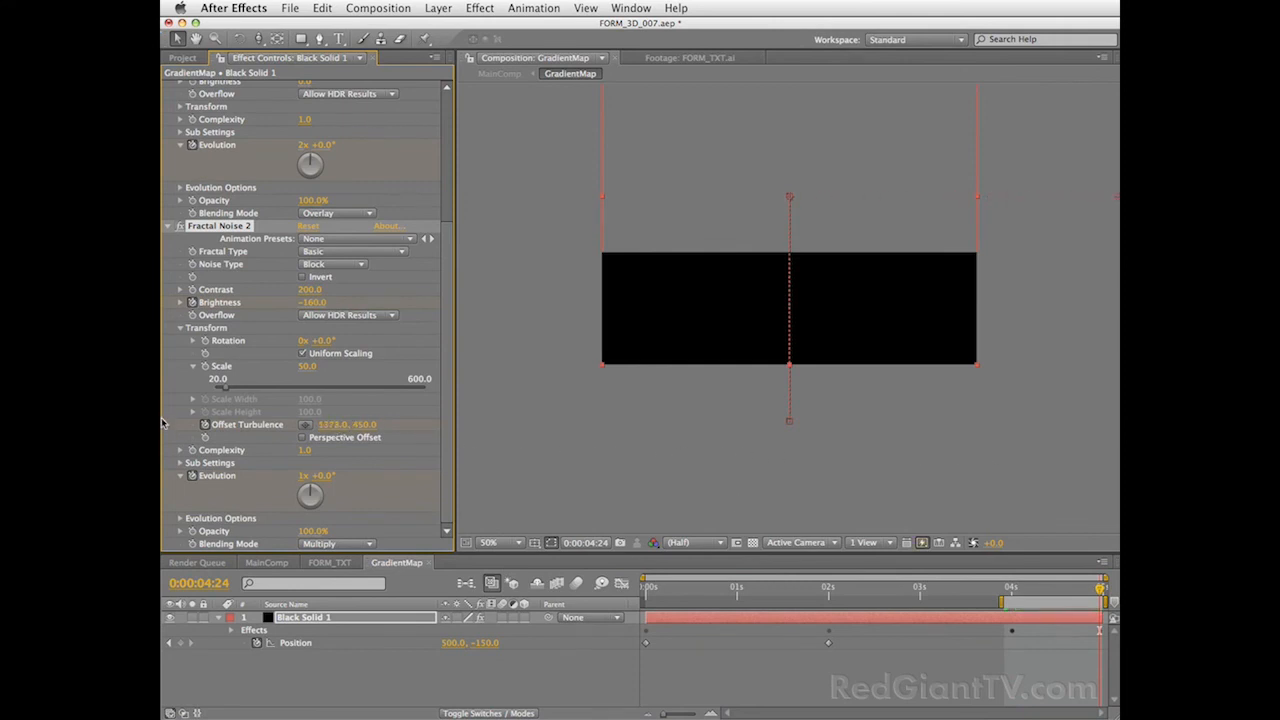
Preview the sideways-moving noise in GradientMap and the full lettering animation in MainComp, and look over the remaining Form settings.
key(space)
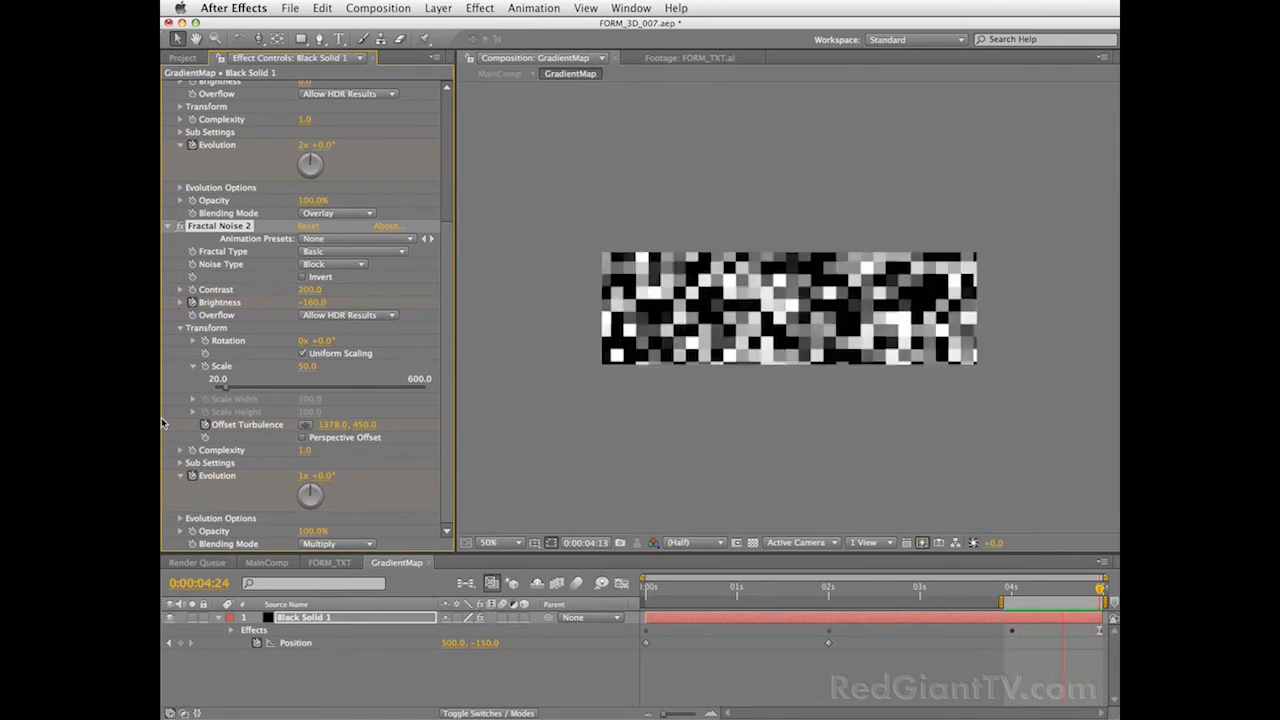
click(320, 566)
click(266, 562)
click(983, 586)
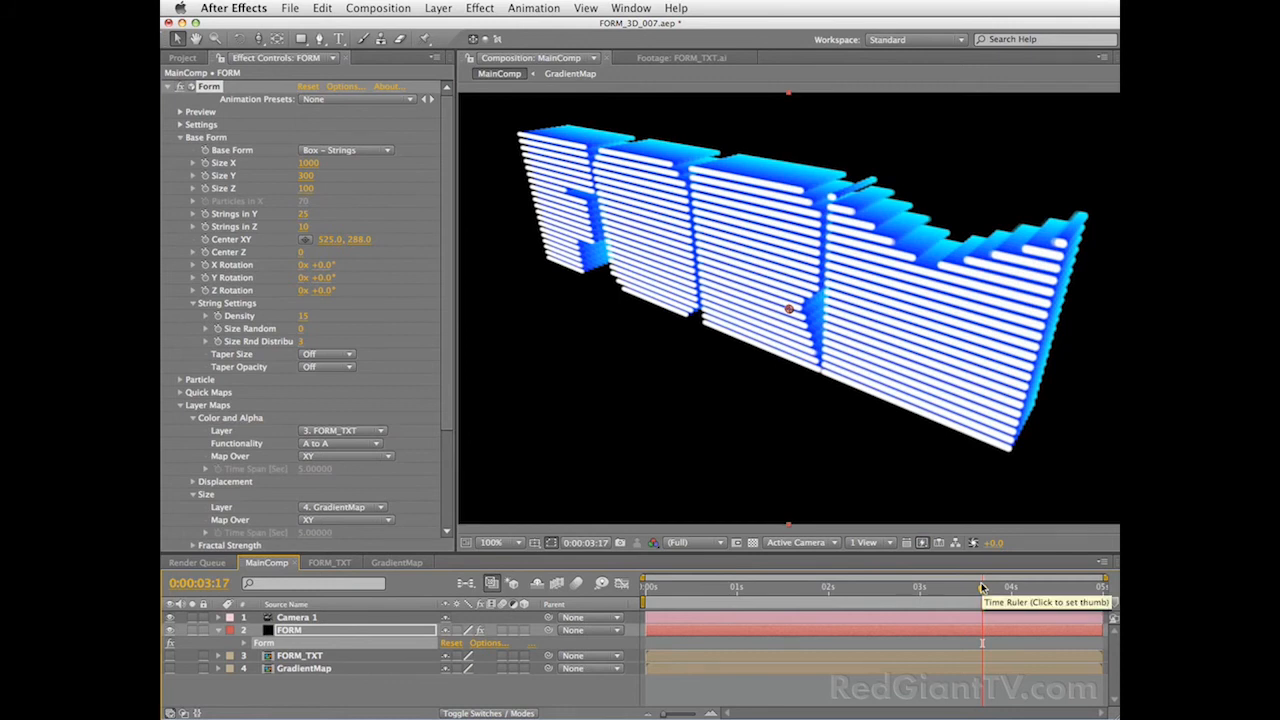
key(KP_0)
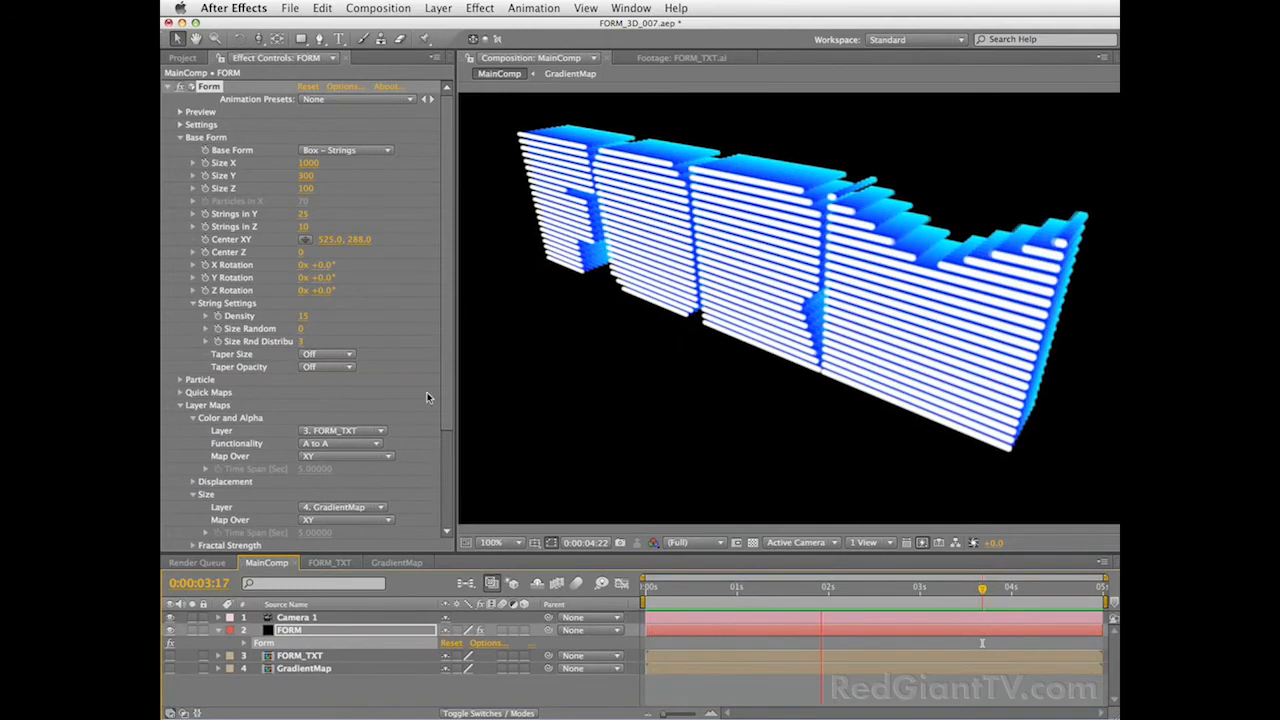
key(space)
drag(449, 389, 405, 476)
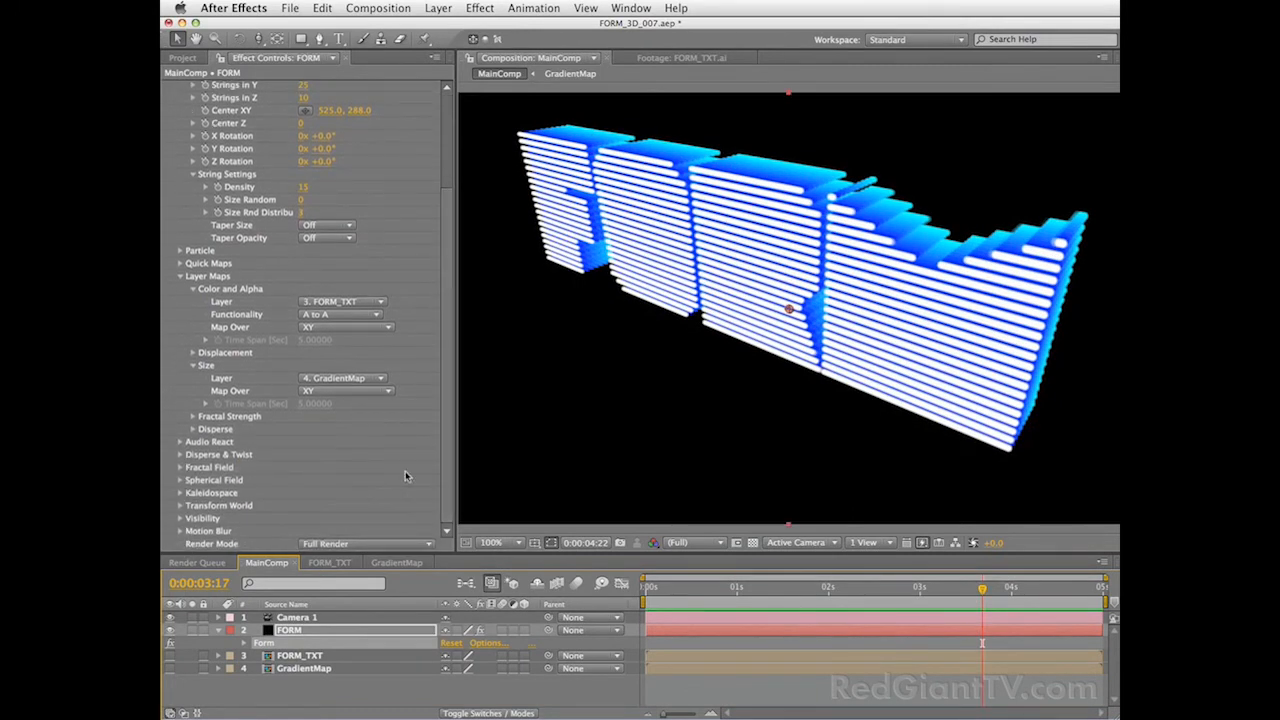
Set Form's Displacement layer map to Individual XYZ functionality, mapped over XY, with GradientMap as the layer for Z.
click(192, 352)
click(352, 368)
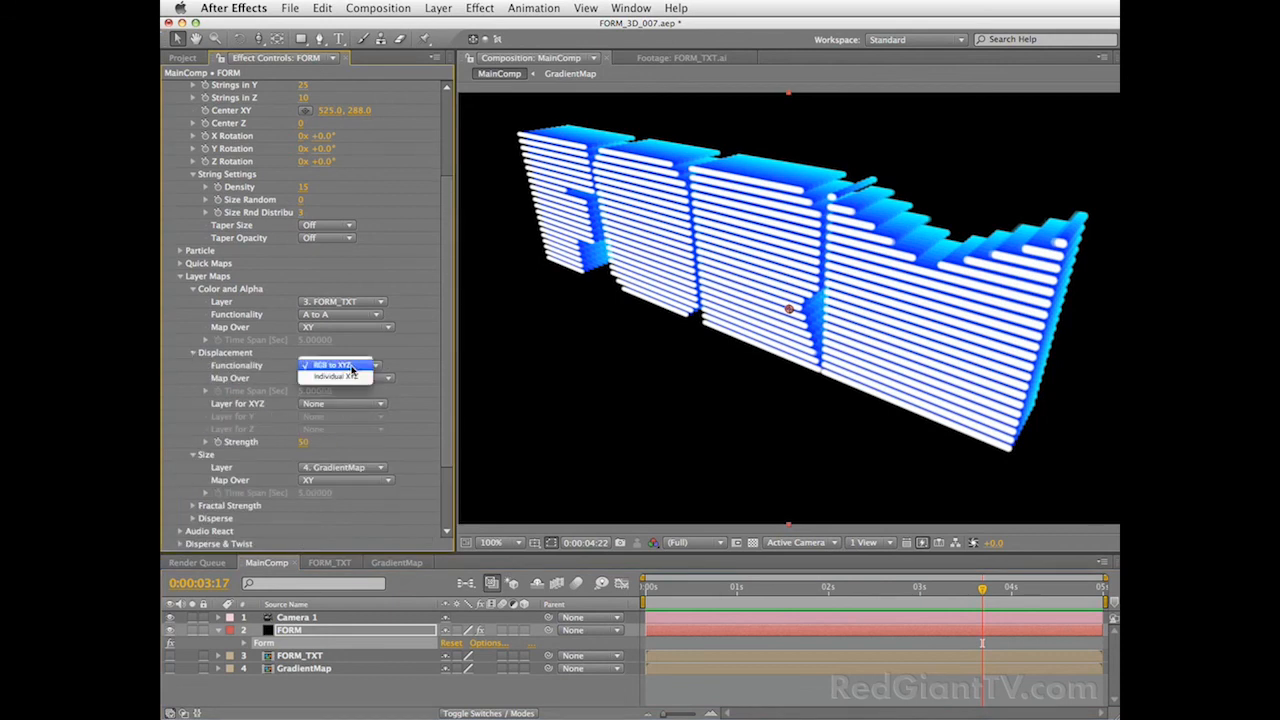
click(308, 379)
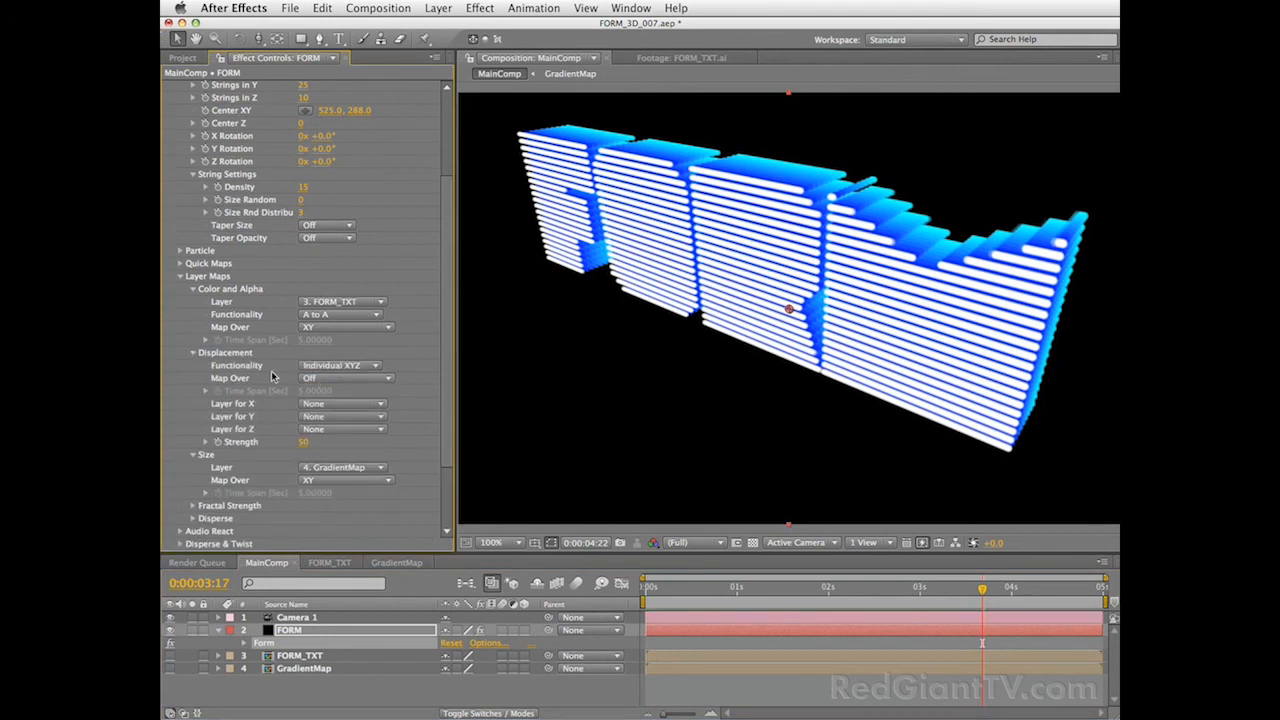
click(340, 378)
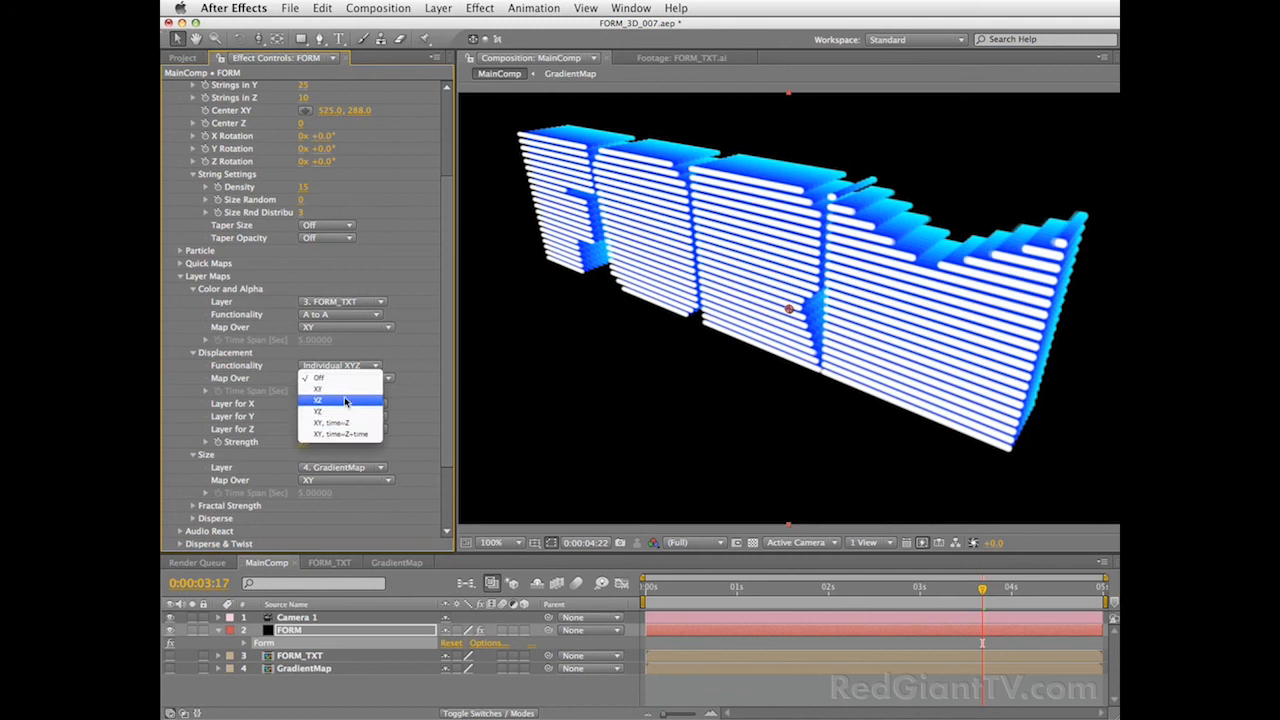
click(346, 394)
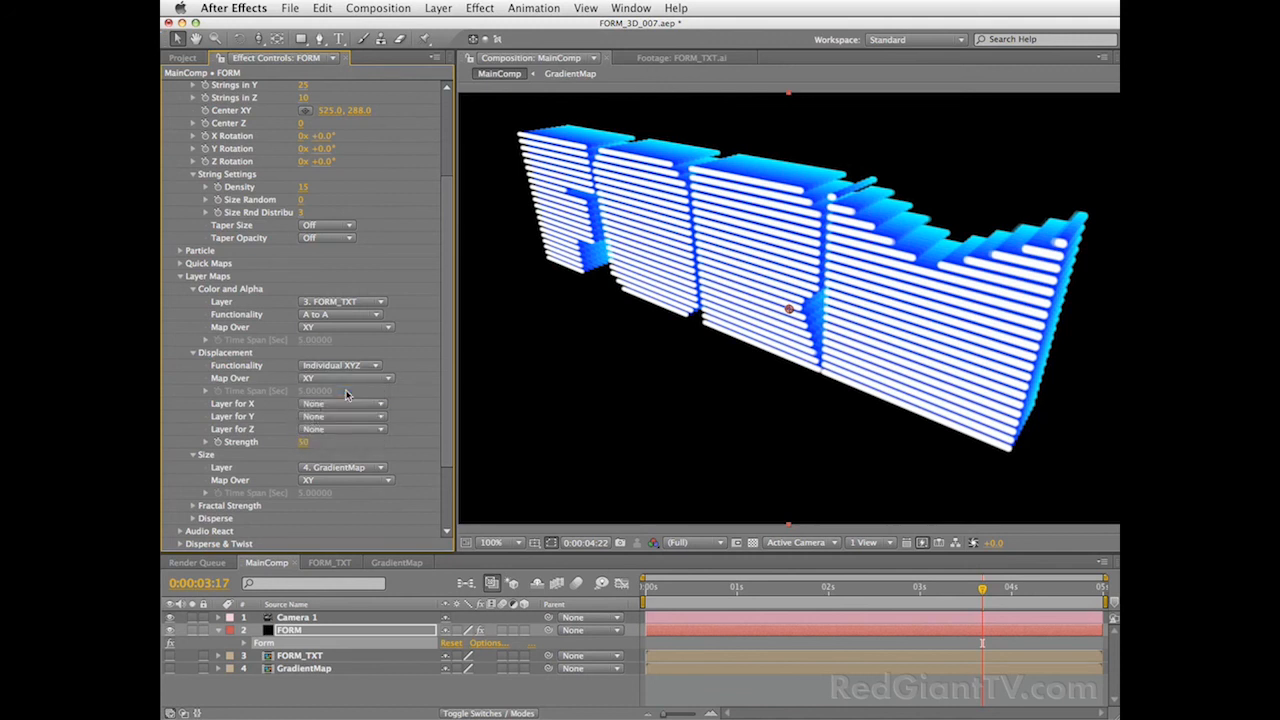
click(340, 429)
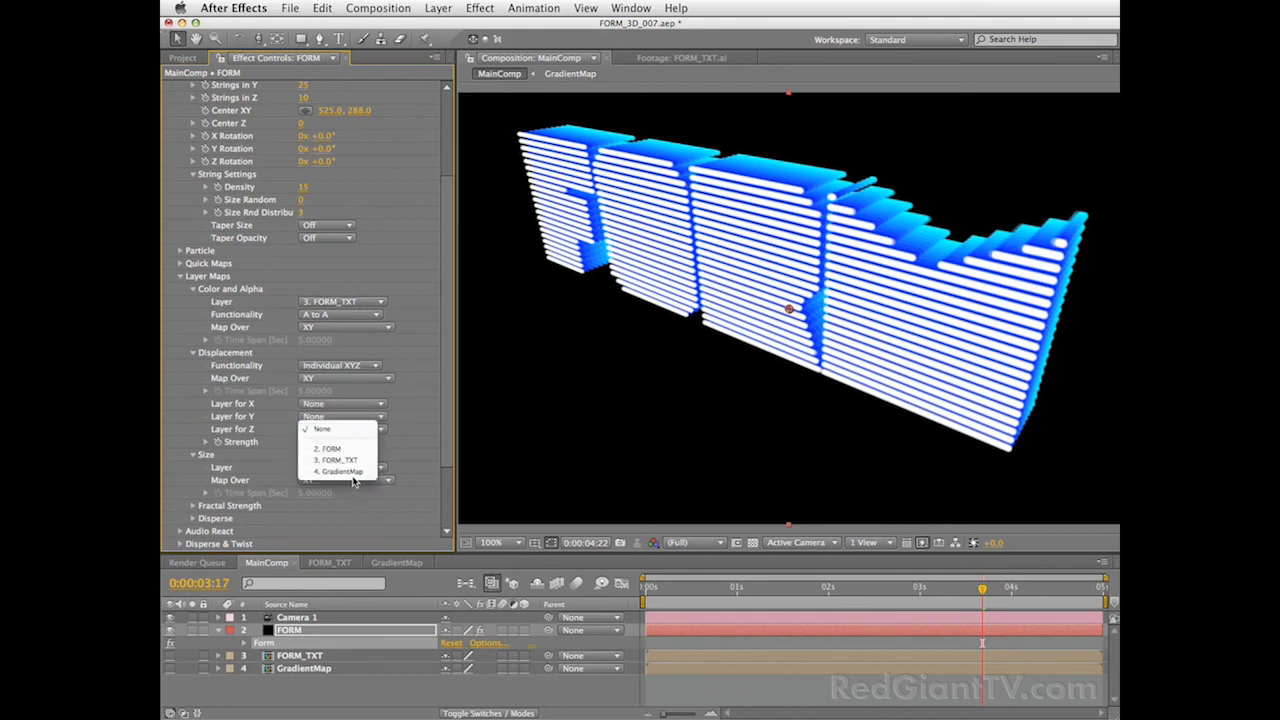
click(354, 472)
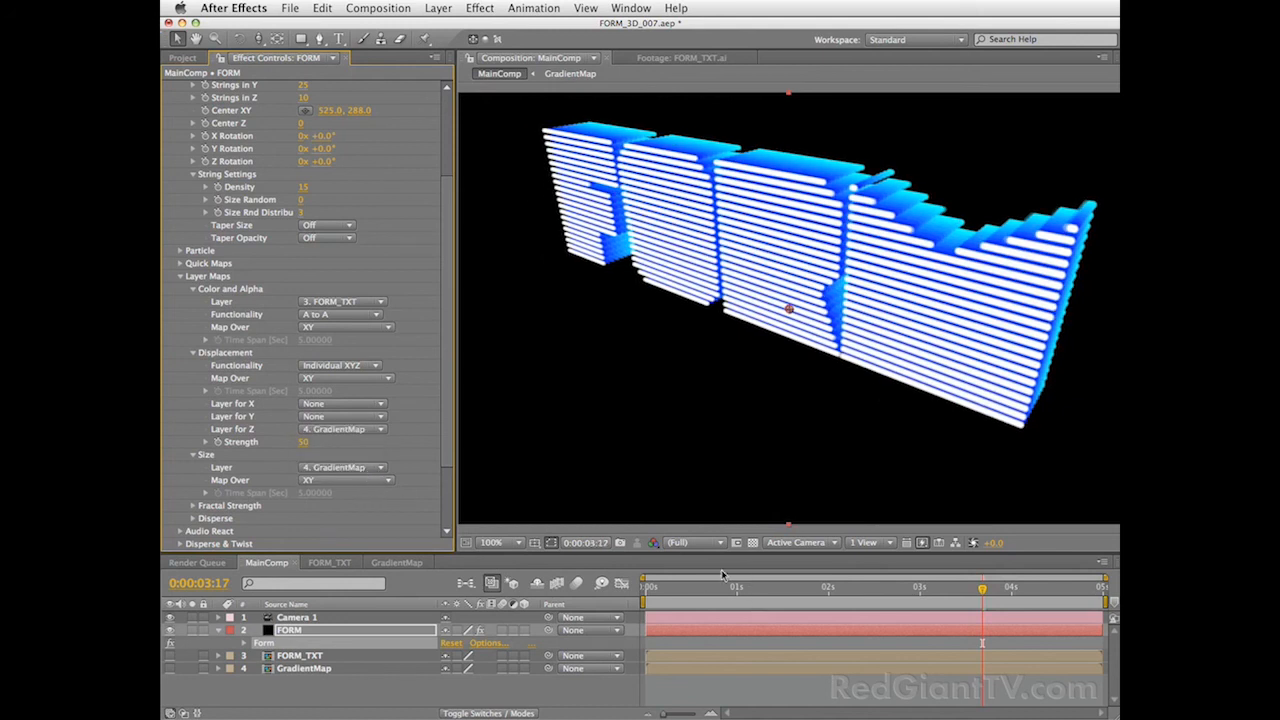
At 0:00:00:12, set the Displacement Strength to -228 and preview the displaced strings.
click(688, 591)
mouse_move(688, 591)
mouse_down()
mouse_move(816, 590)
mouse_move(689, 591)
mouse_up()
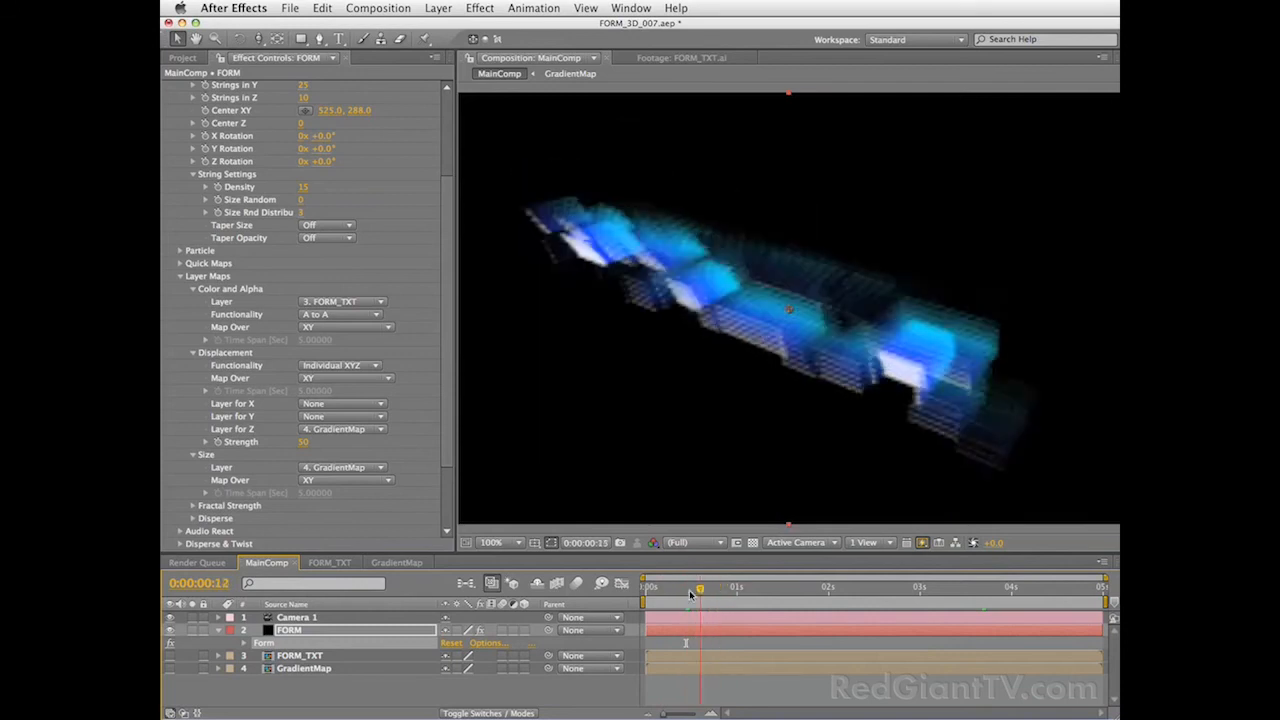
drag(301, 448, 291, 447)
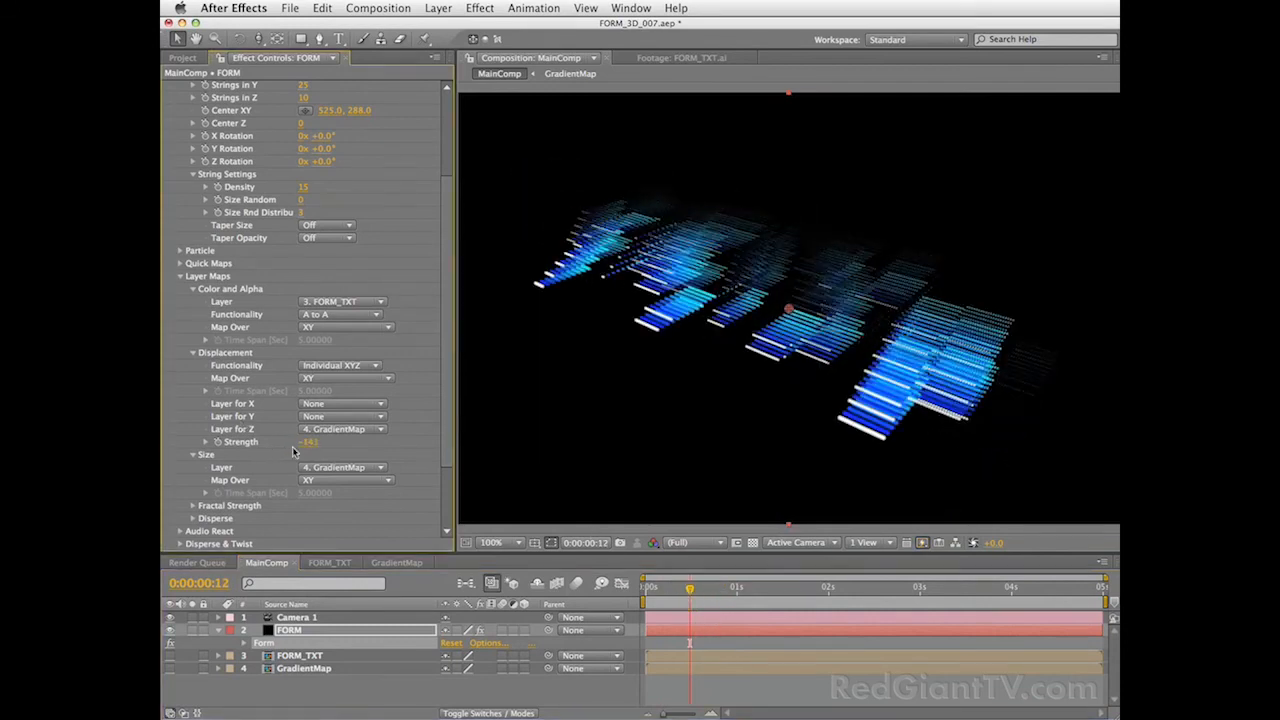
drag(300, 445, 258, 452)
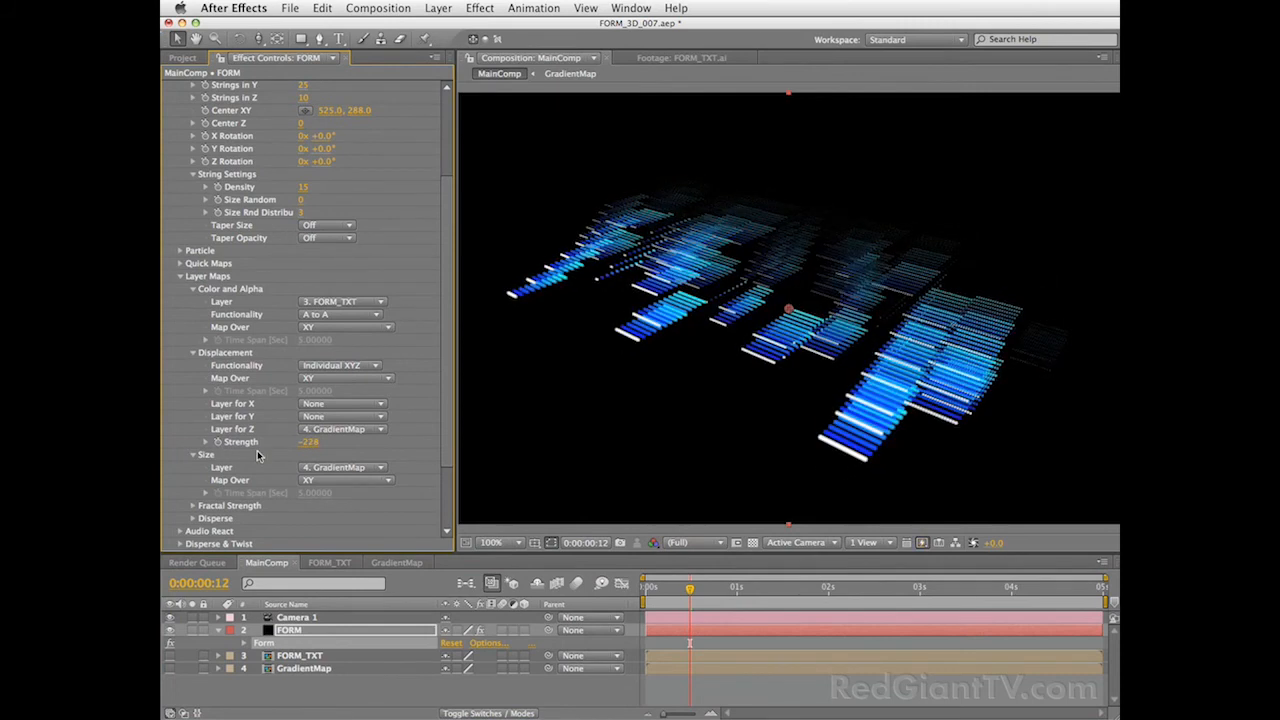
key(space)
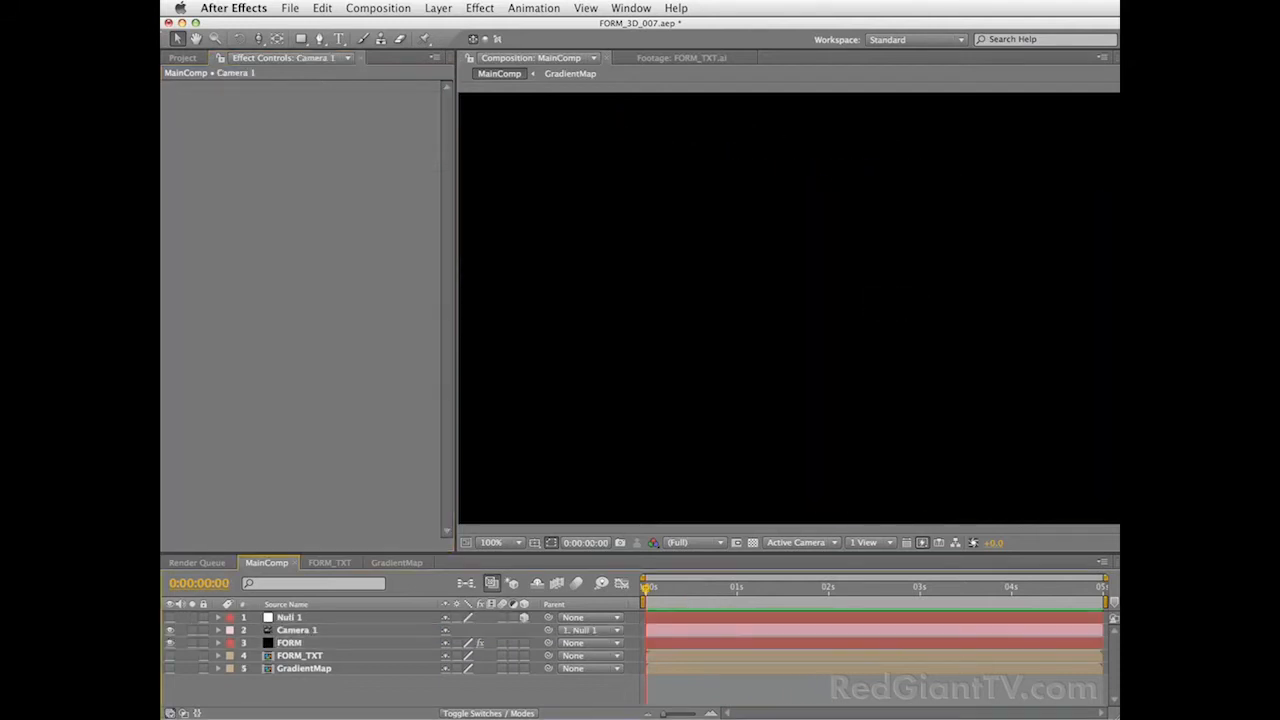
Reveal the keyframed Y Rotation of Null 1 and the keyframed Position of Camera 1.
click(334, 617)
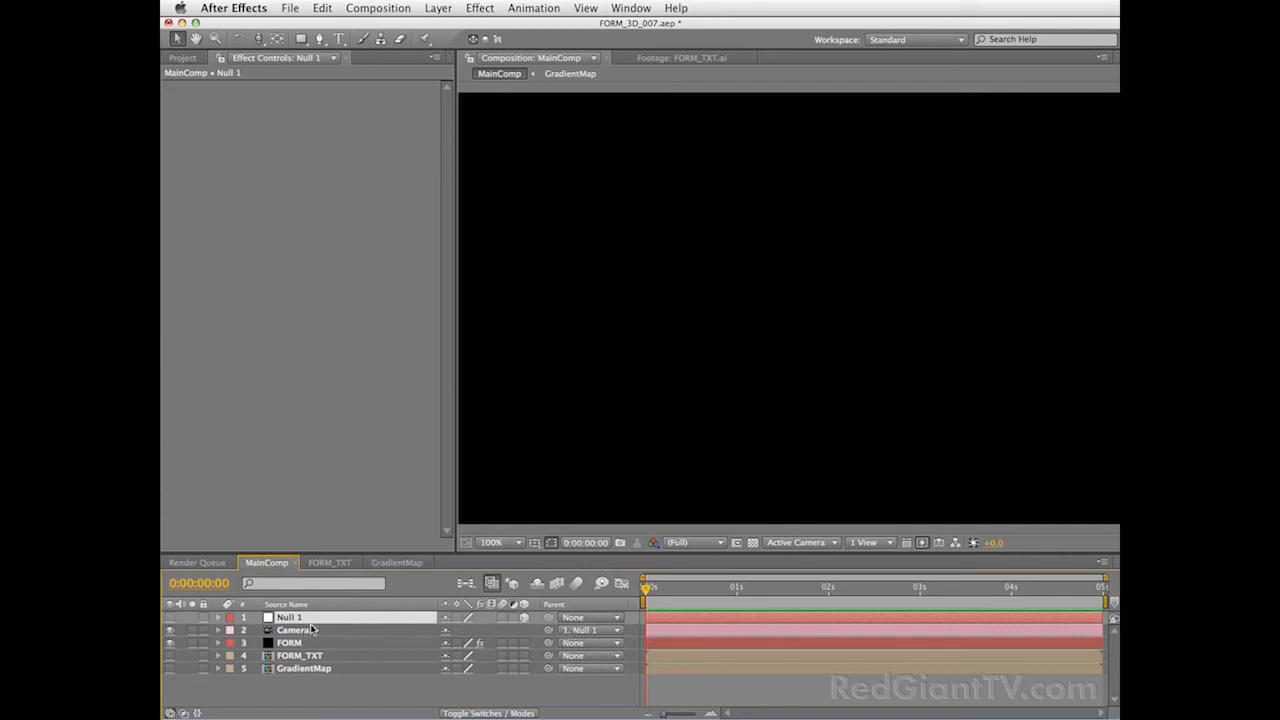
key(u)
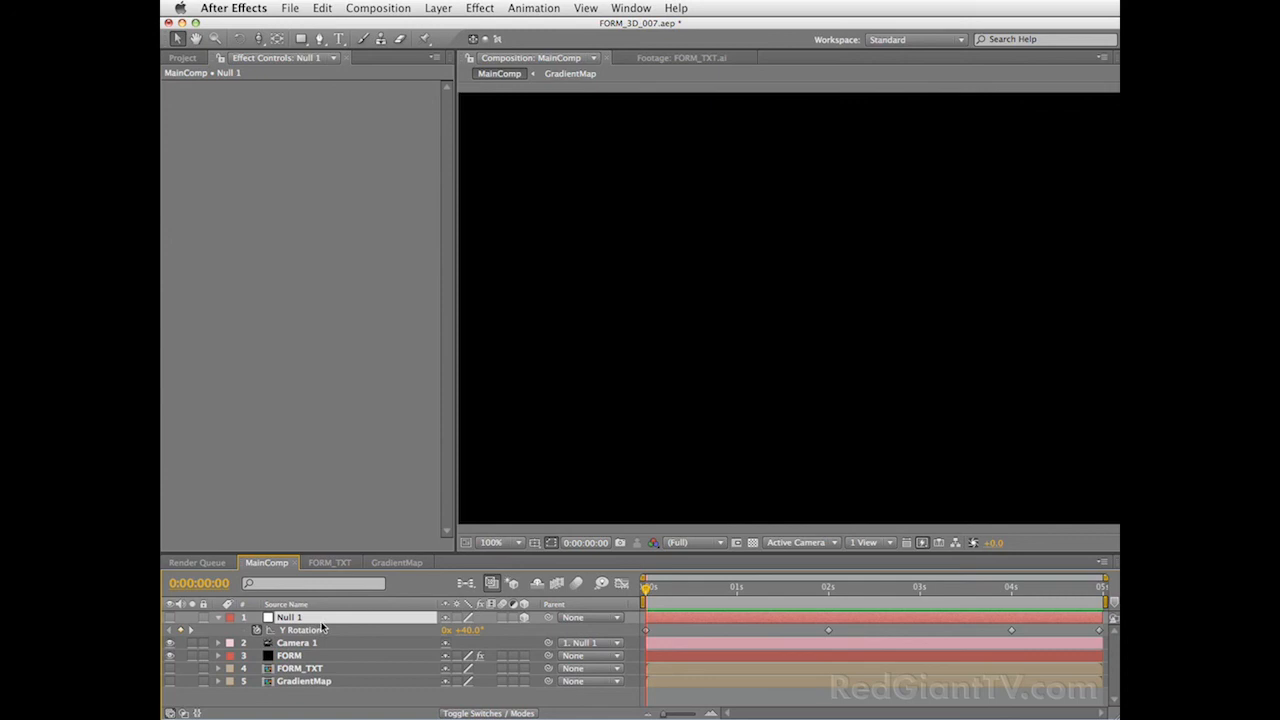
click(314, 643)
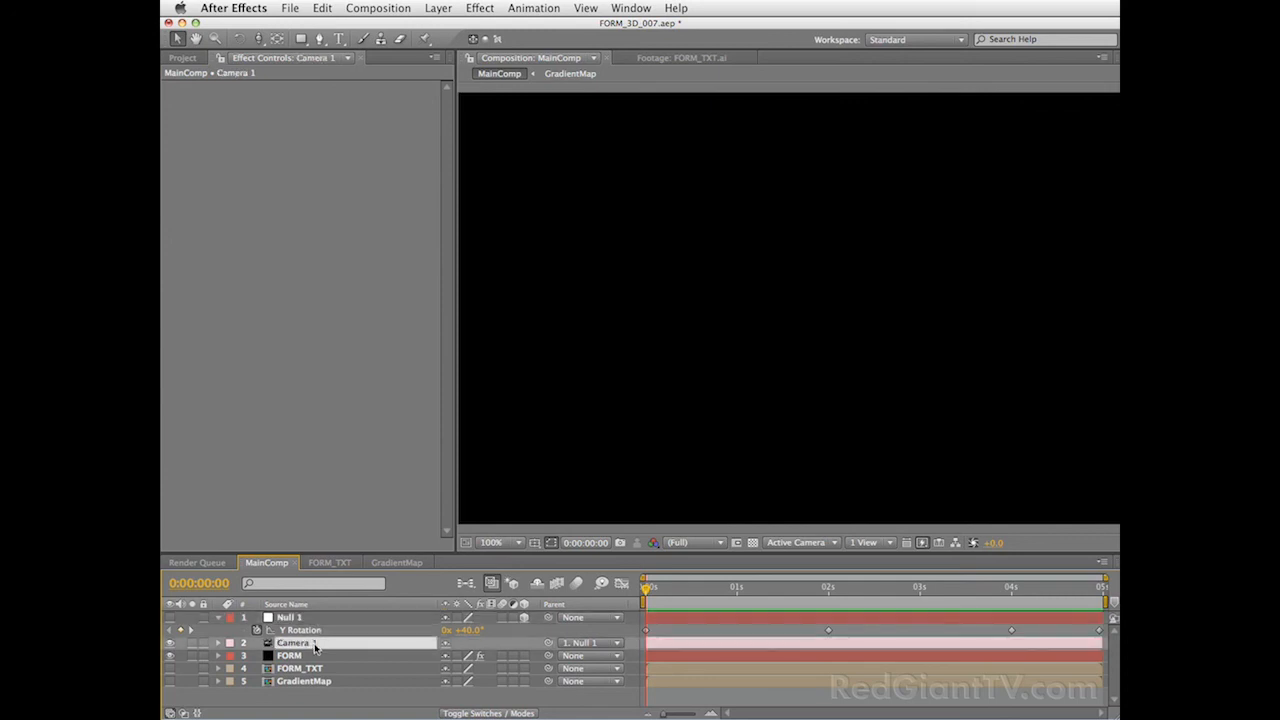
key(u)
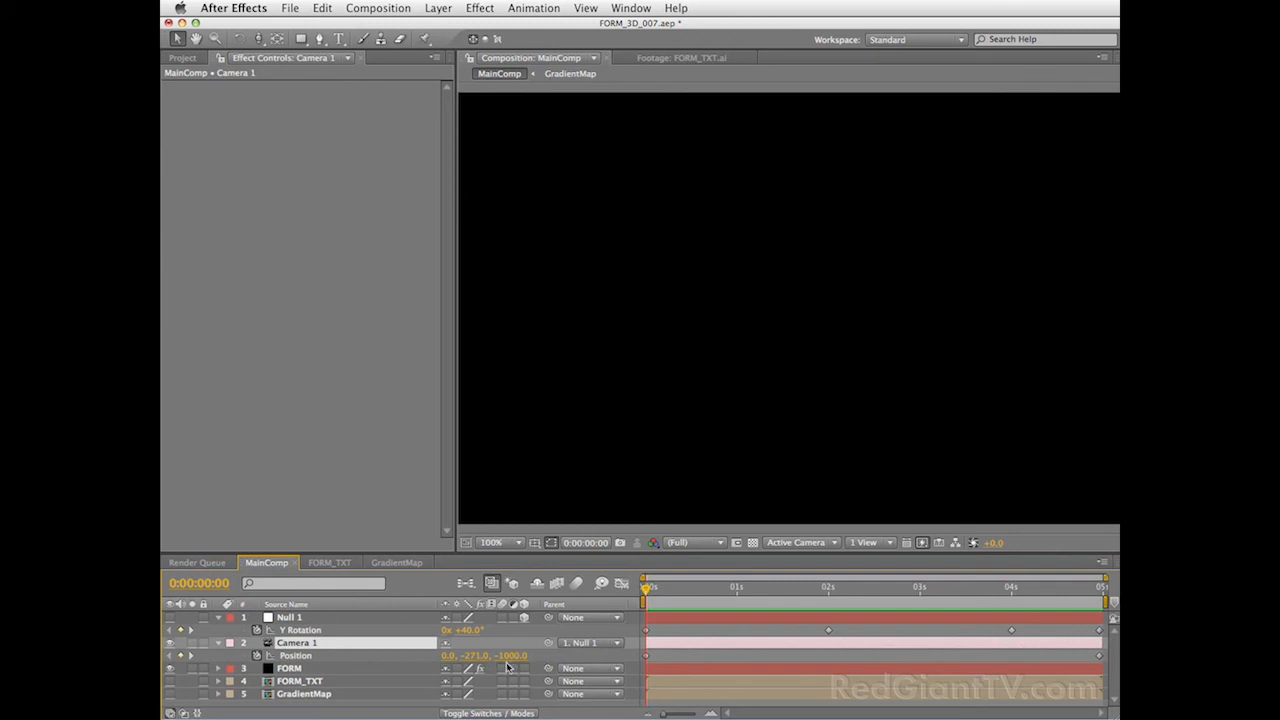
Scrub through the opening of MainComp, return to the first frame and maximize the composition view.
click(716, 591)
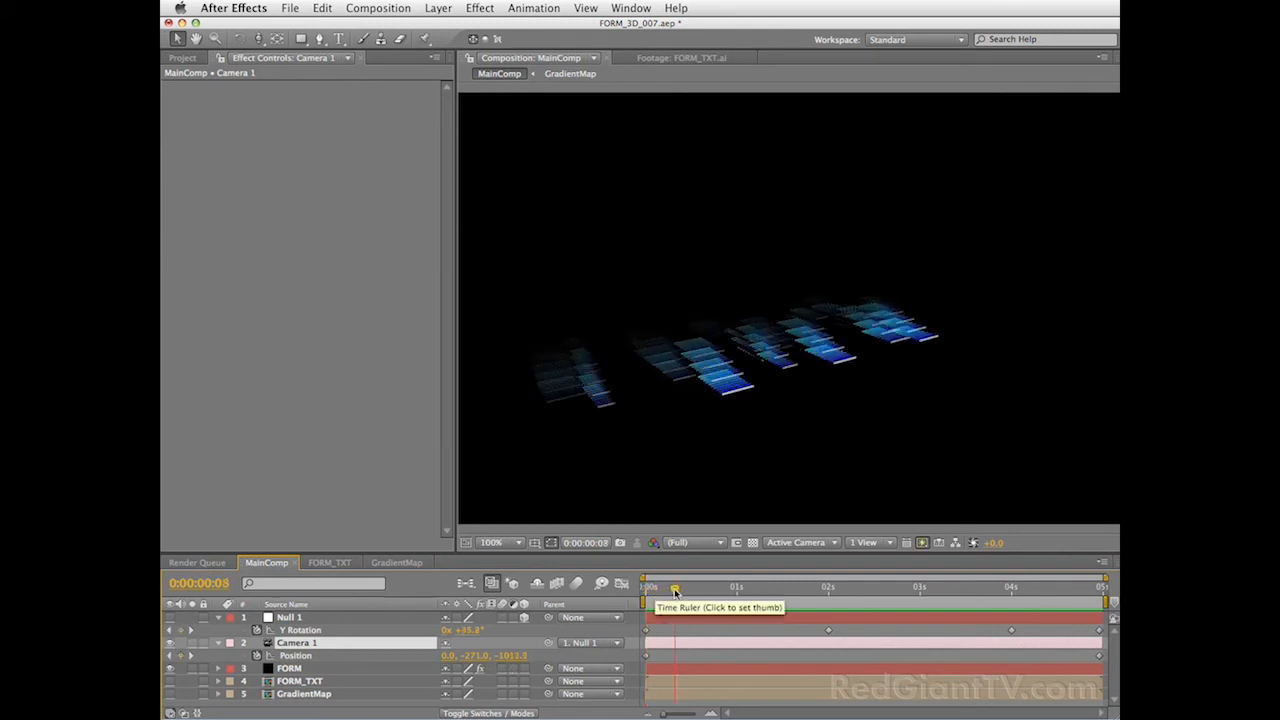
drag(716, 594, 625, 638)
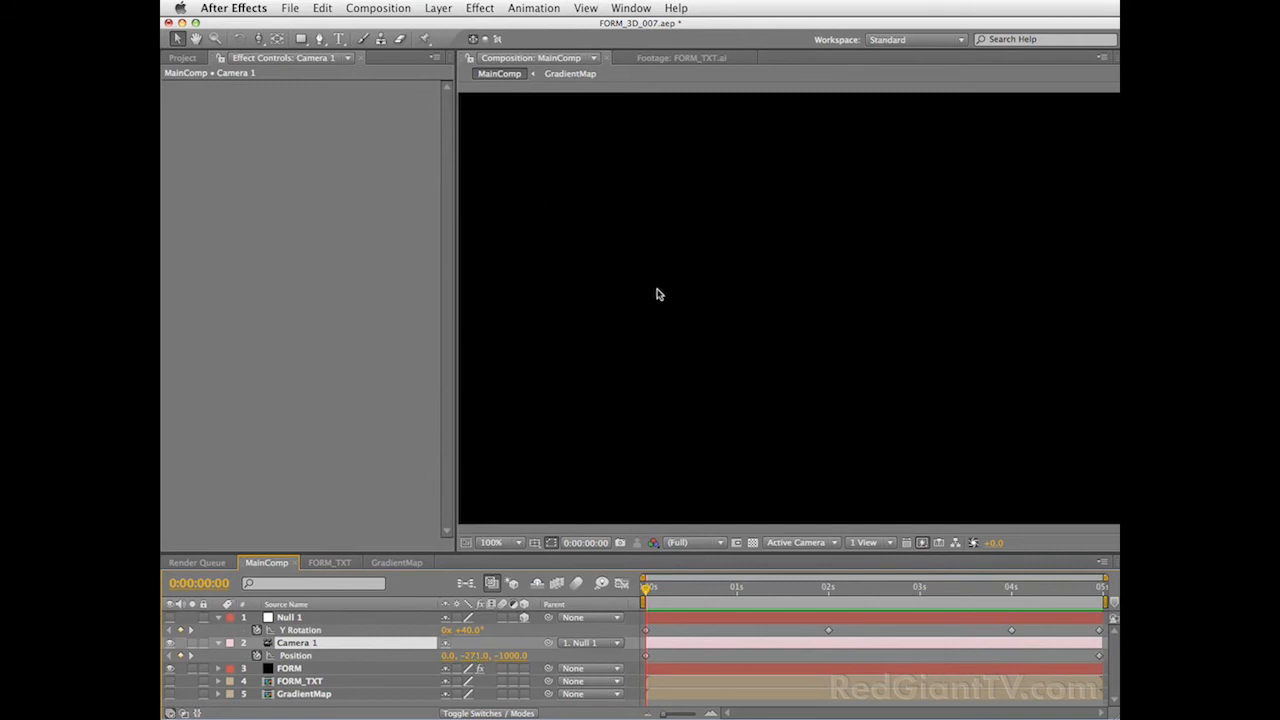
key(grave)
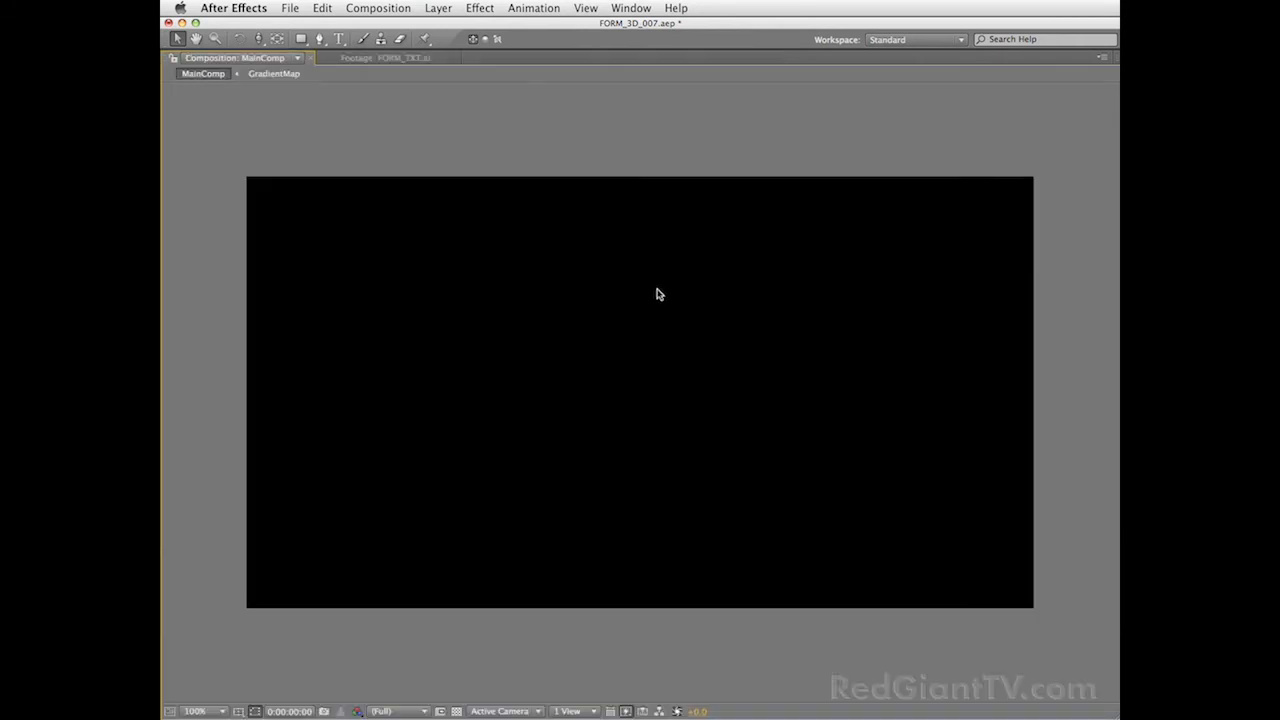